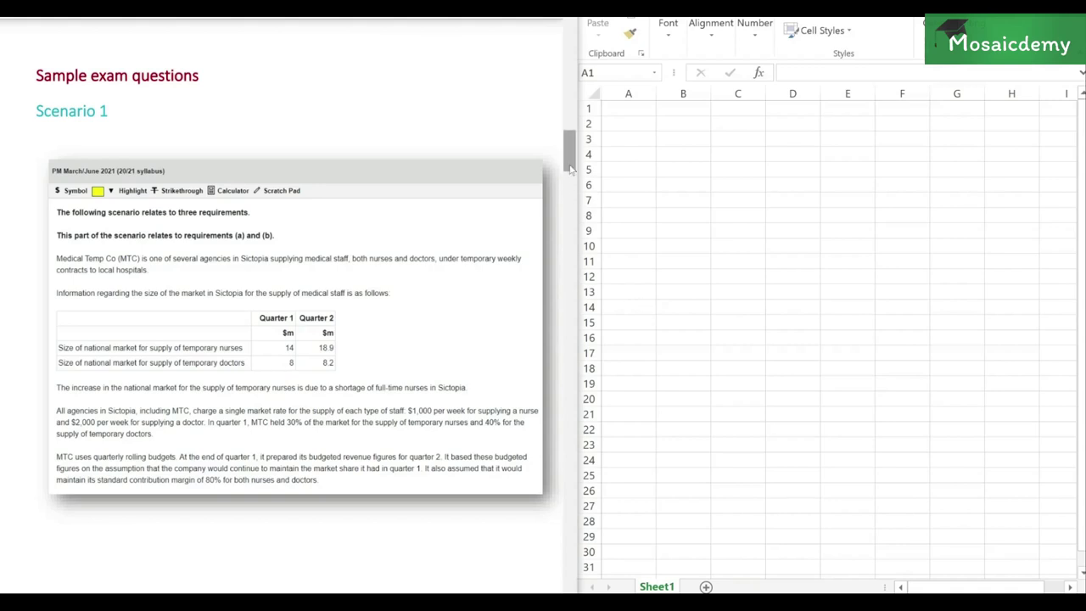
Add the bold headings "Scenario 1" in A2 and "a)" in A3, and narrow column A to about the width of "a)"
{"action": "left_click_drag", "start_coordinate": [569, 168], "coordinate": [567, 292]}
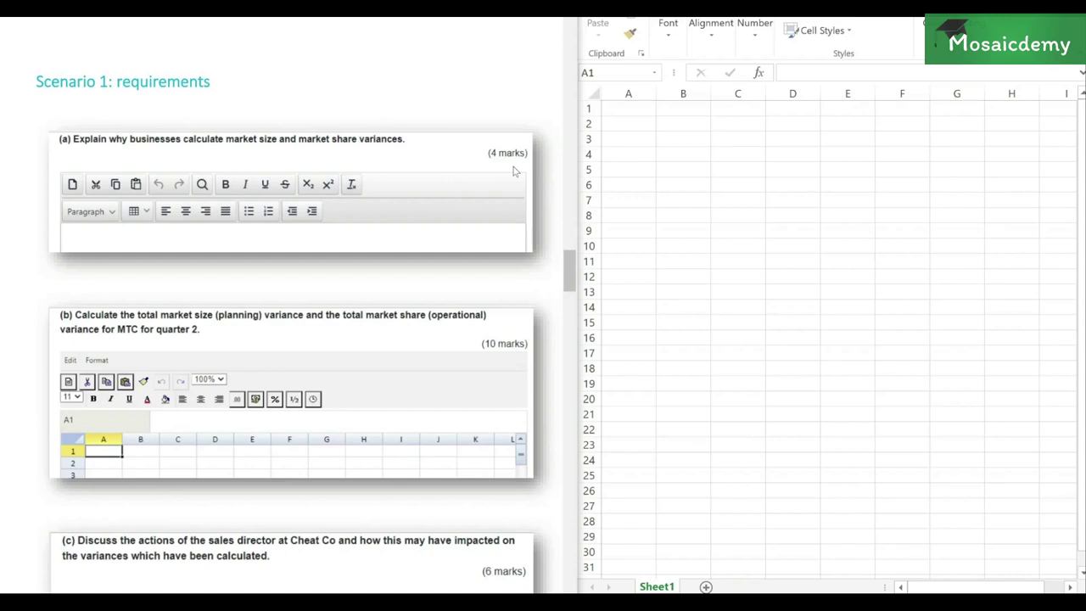
{"action": "left_click", "coordinate": [634, 129]}
{"action": "type", "text": "Scenario 1"}
{"action": "key", "text": "Return"}
{"action": "type", "text": "a)"}
{"action": "left_click_drag", "start_coordinate": [634, 129], "coordinate": [635, 128]}
{"action": "key", "text": "ctrl+b"}
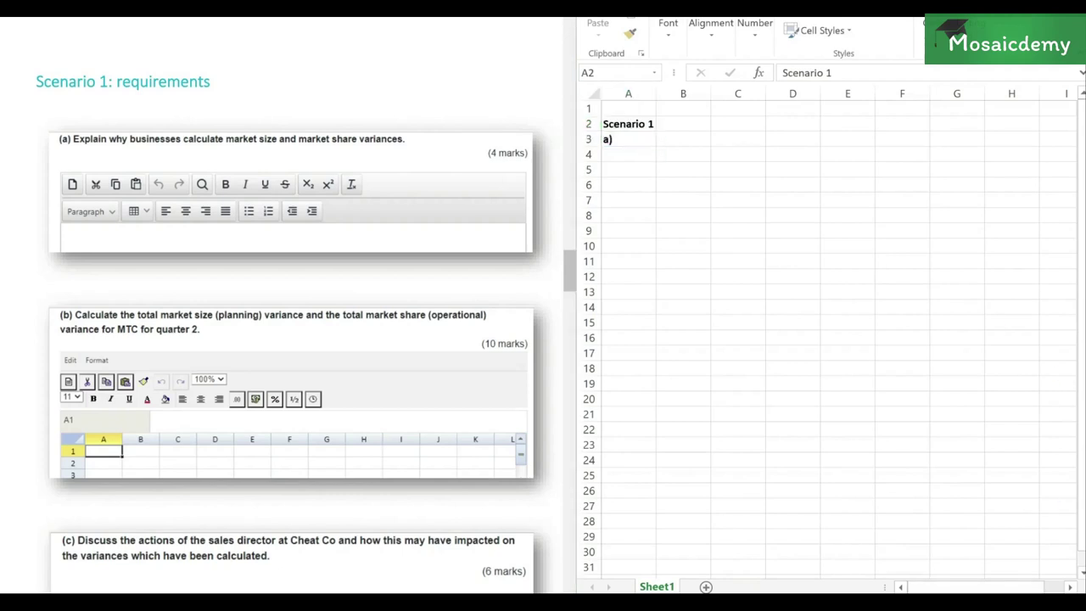
{"action": "scroll", "coordinate": [828, 339], "scroll_direction": "up", "scroll_amount": 3}
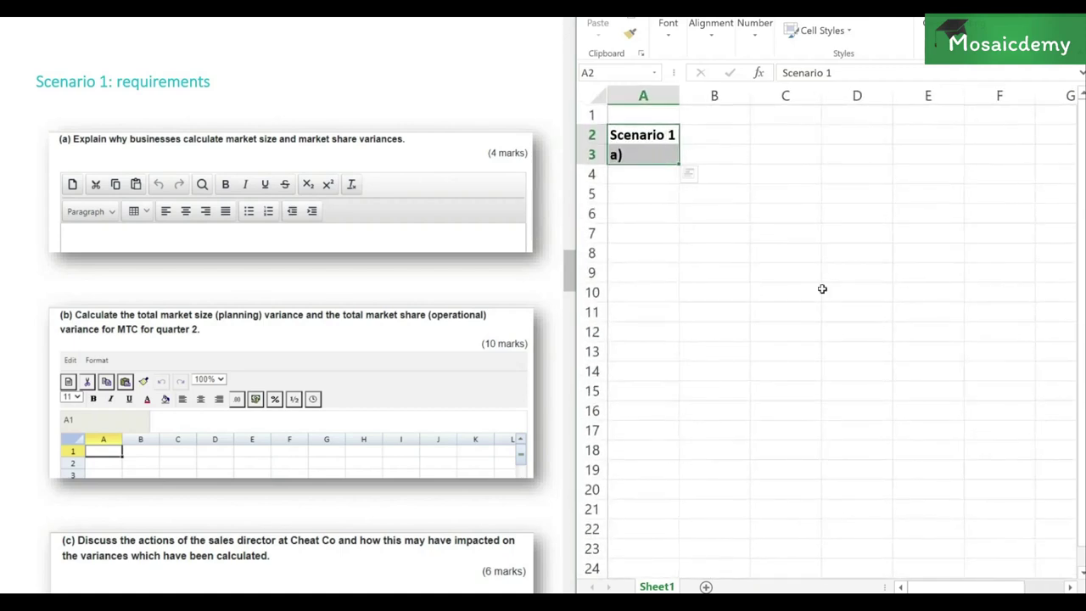
{"action": "left_click_drag", "start_coordinate": [677, 95], "coordinate": [631, 96]}
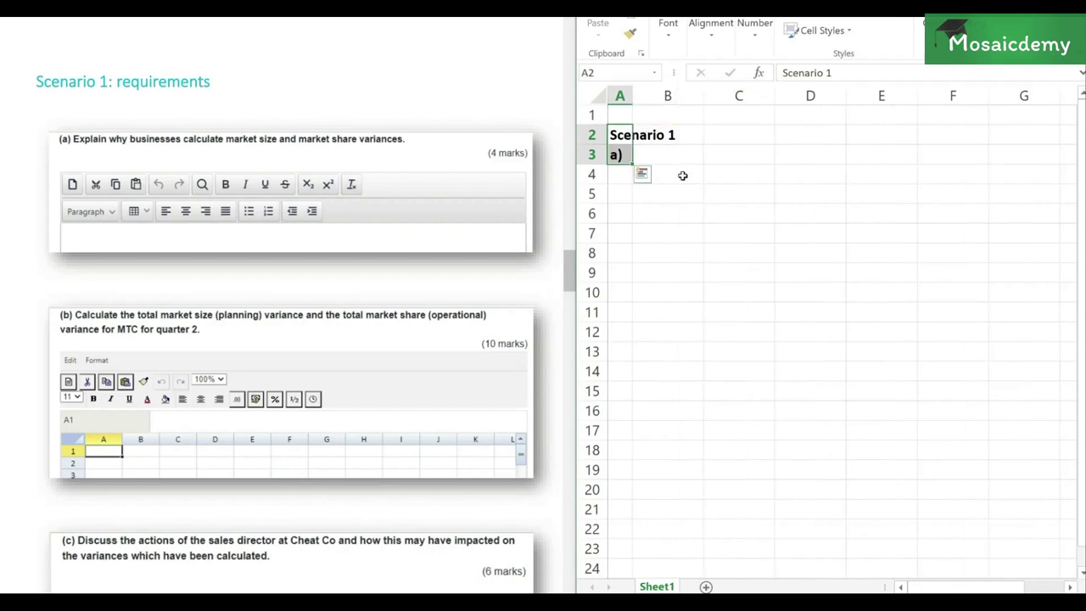
Write "The market size variance is another name for the sales volume planning" in B4 and continue with "variance" in B5
{"action": "left_click", "coordinate": [682, 176]}
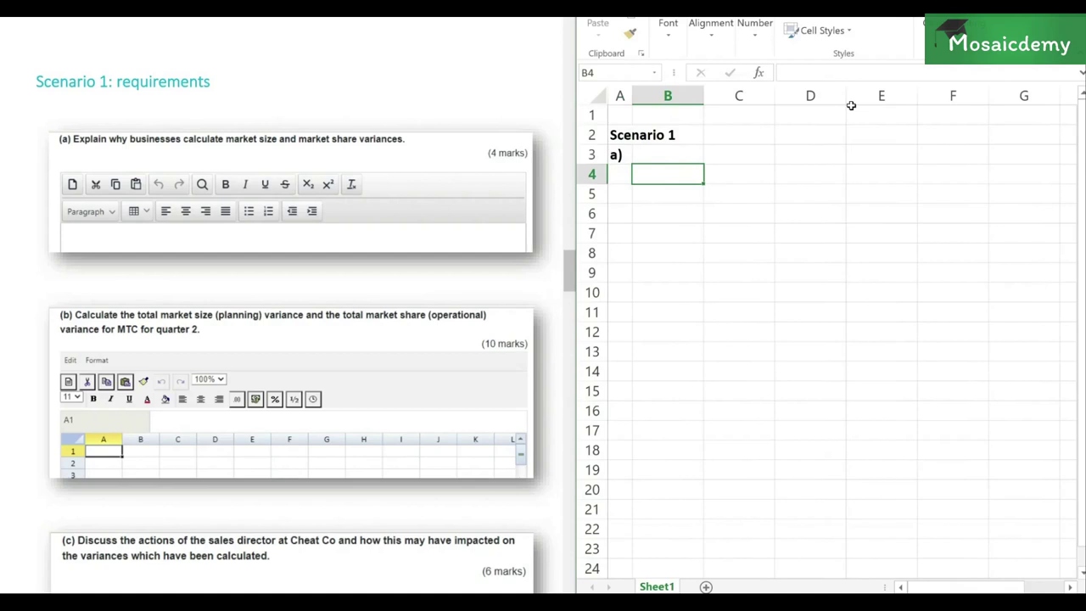
{"action": "type", "text": "The marke"}
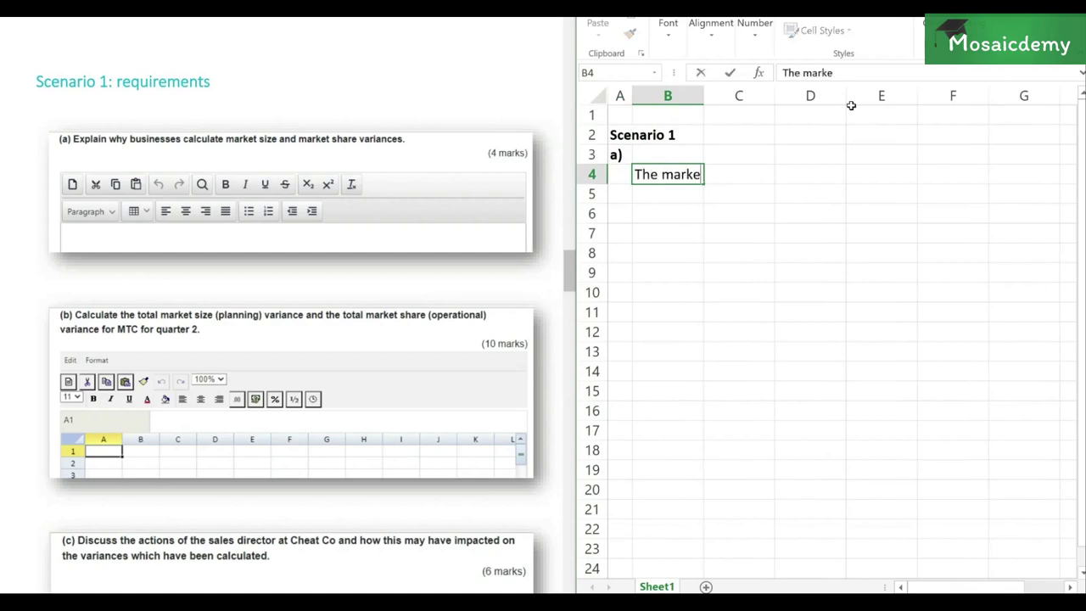
{"action": "type", "text": "t size variance i"}
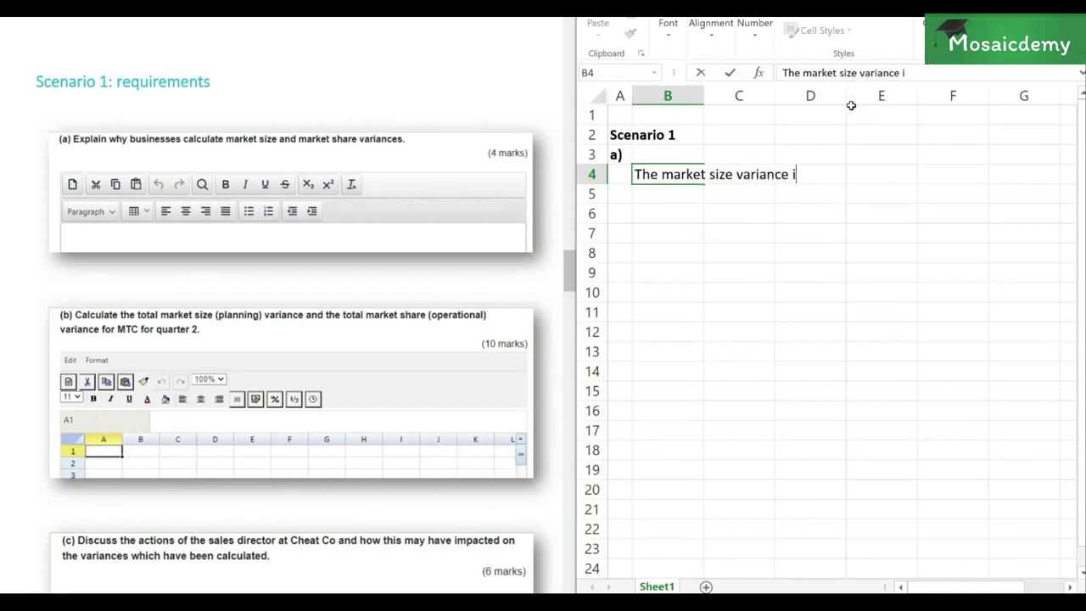
{"action": "type", "text": "s another name "}
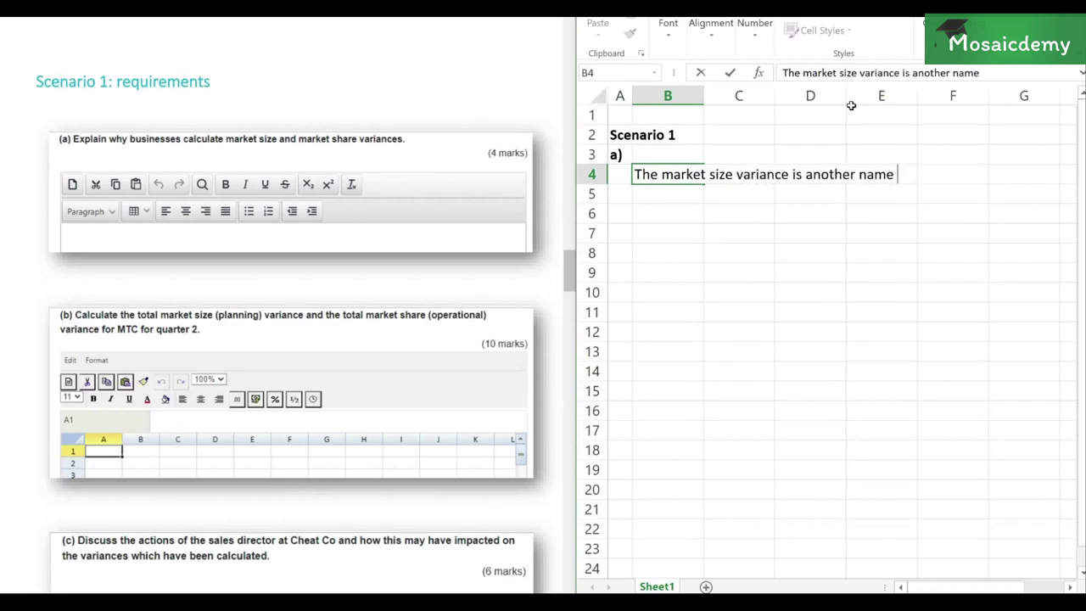
{"action": "type", "text": "for the sales "}
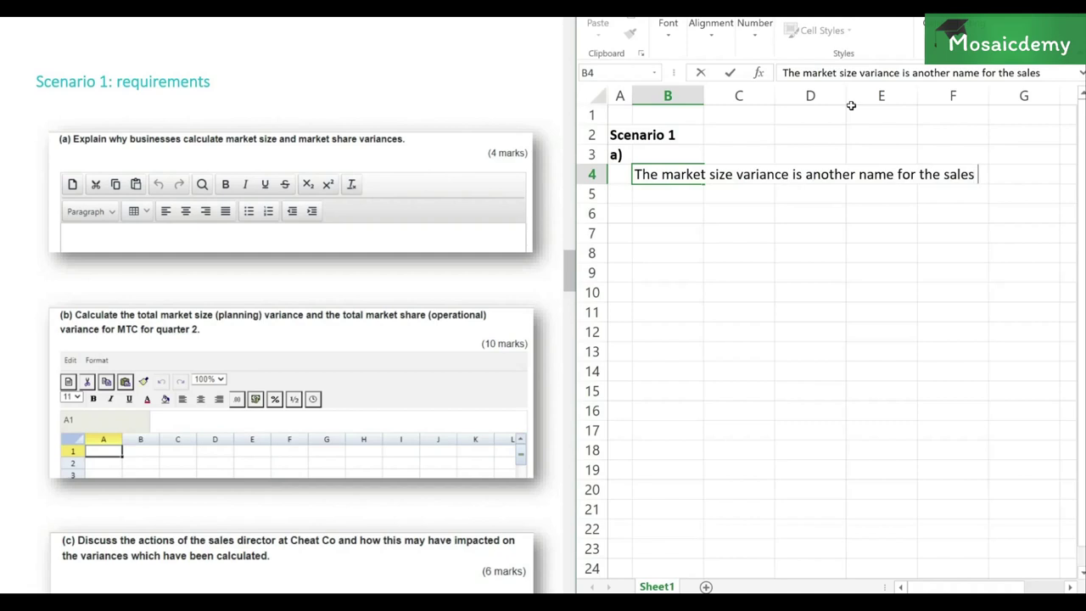
{"action": "type", "text": "volume"}
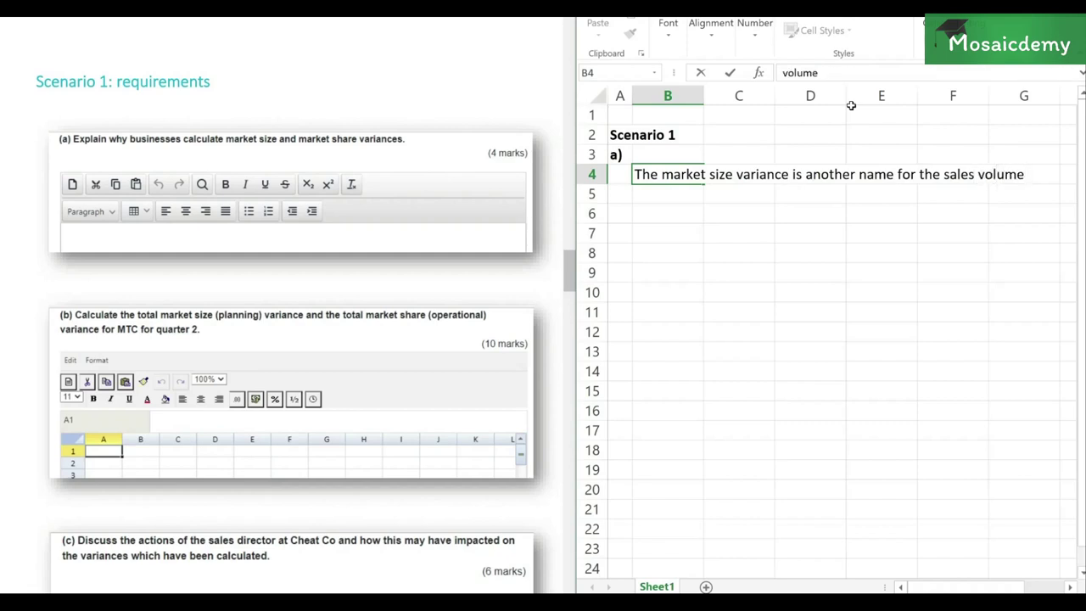
{"action": "type", "text": " plam"}
{"action": "key", "text": "BackSpace"}
{"action": "type", "text": "nning"}
{"action": "key", "text": "Return"}
{"action": "type", "text": "variance"}
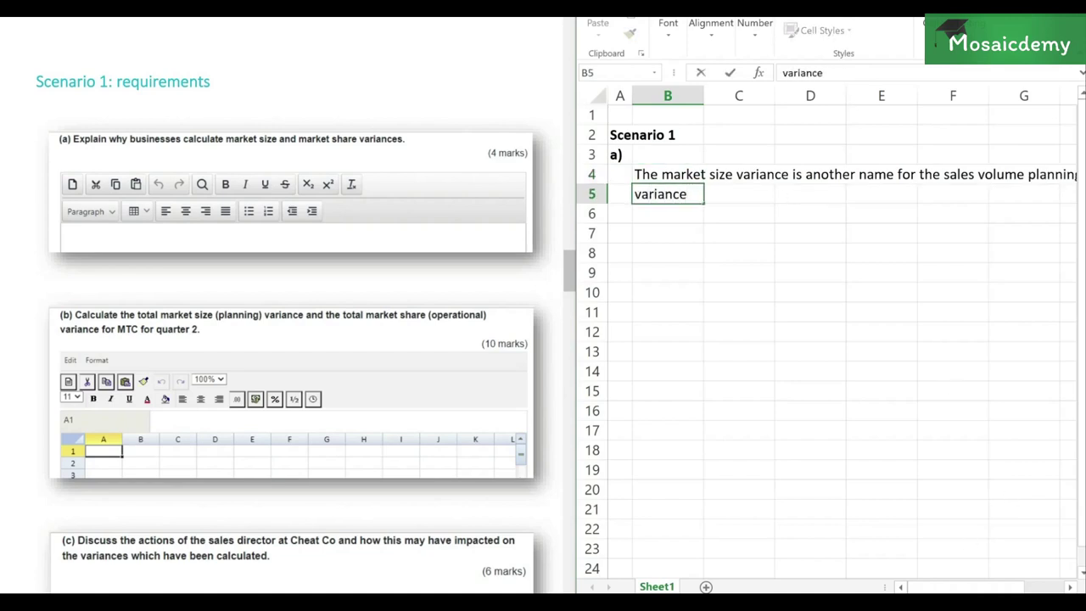
{"action": "left_click", "coordinate": [902, 351]}
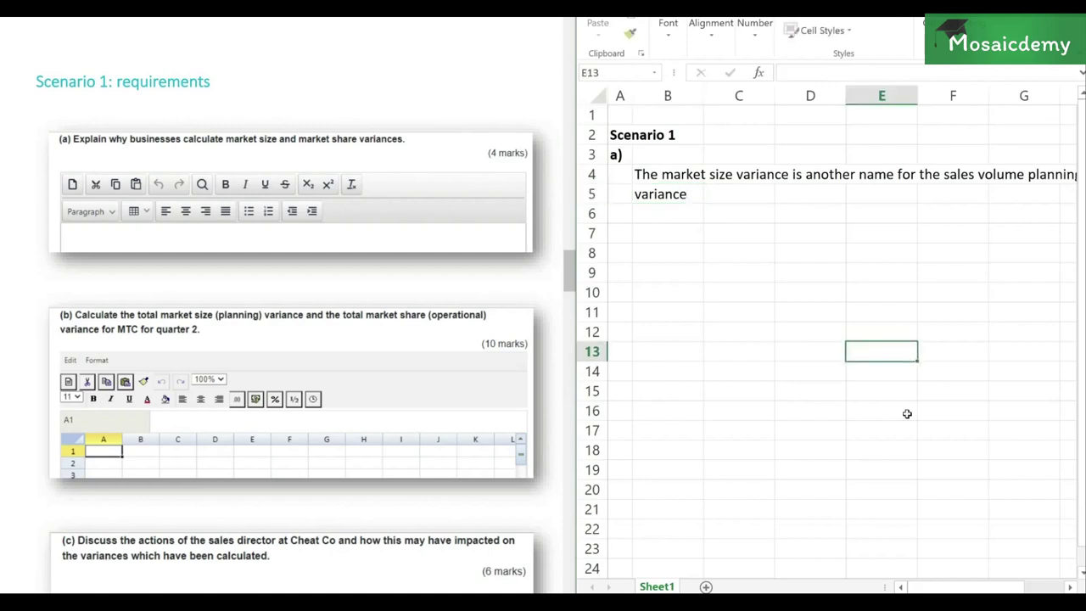
{"action": "scroll", "coordinate": [723, 285], "scroll_direction": "down", "scroll_amount": 1}
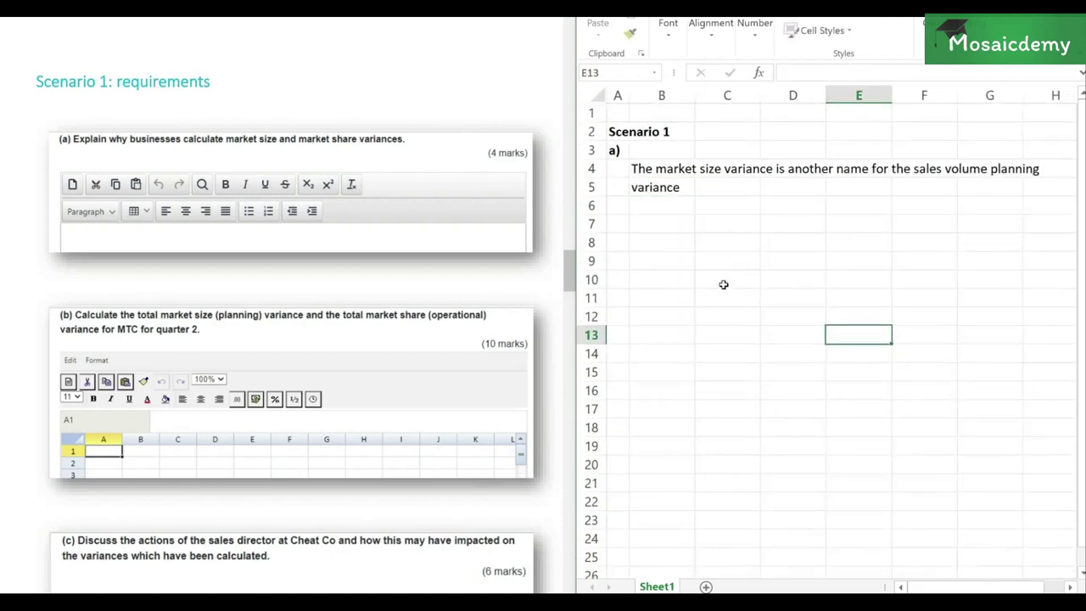
{"action": "left_click", "coordinate": [667, 189]}
{"action": "type", "text": "."}
{"action": "key", "text": "Return"}
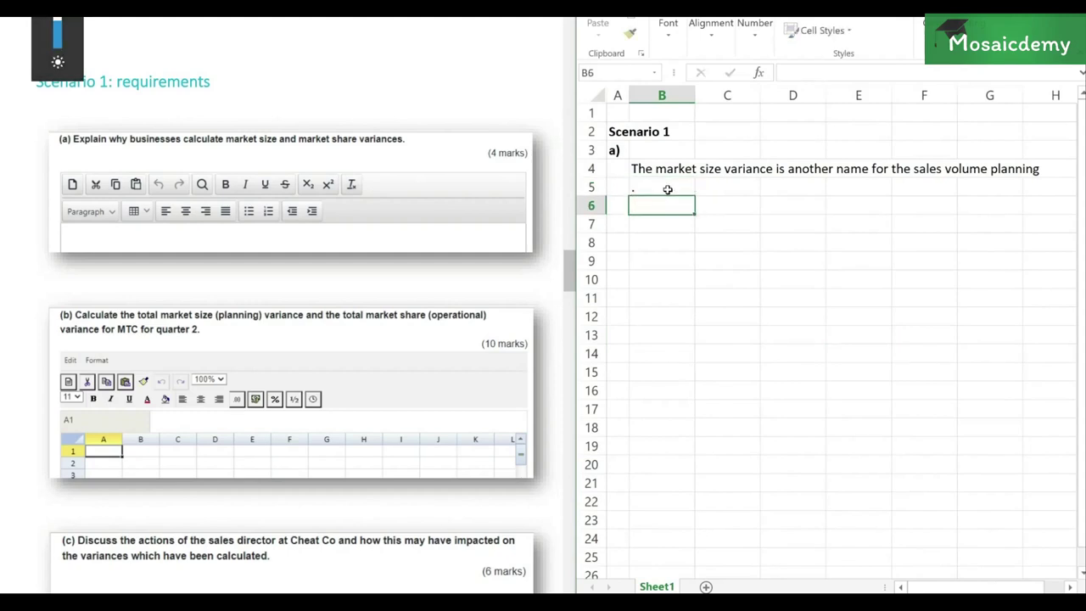
Enter "variance." in B5 so the market size sentence ends with a full stop
{"action": "left_click", "coordinate": [667, 188]}
{"action": "type", "text": "variance"}
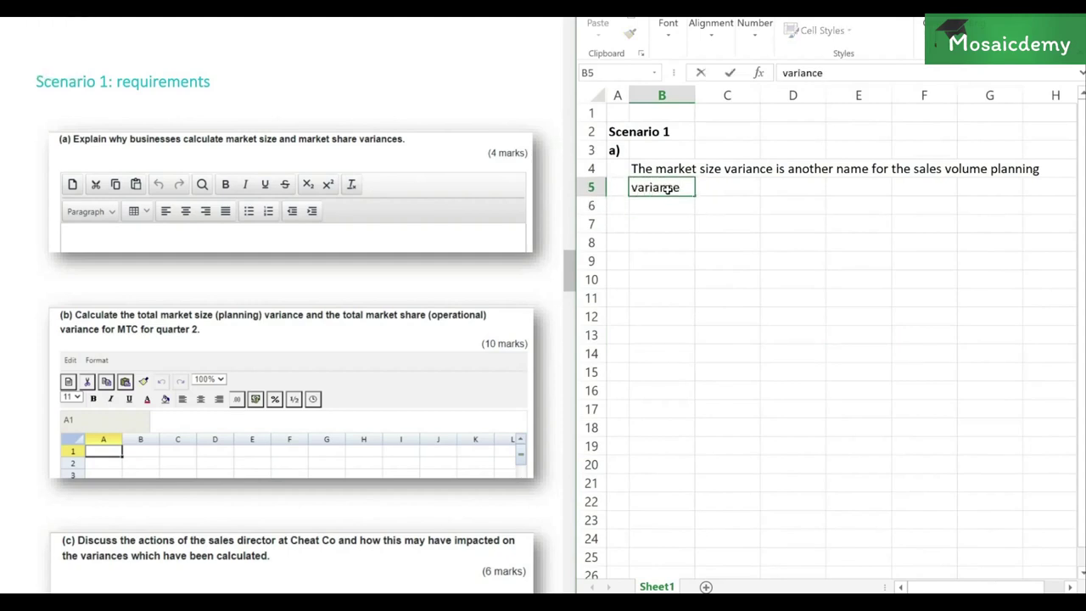
{"action": "type", "text": "."}
{"action": "key", "text": "Return"}
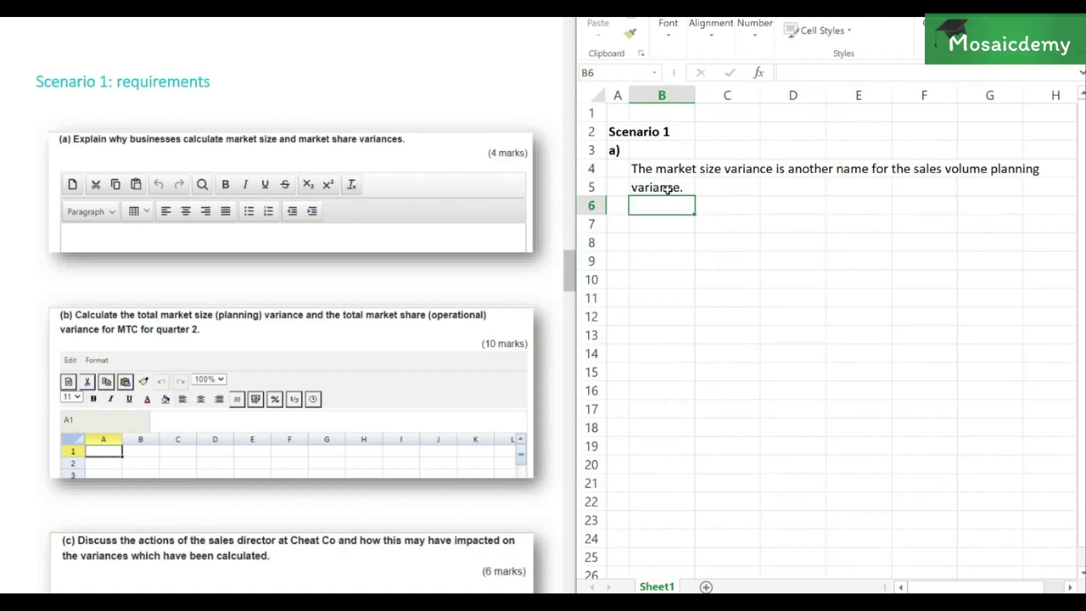
Write "Whereas the market share variance is another name for the sales volume" in B6 and "operational variance." in B7
{"action": "type", "text": "Wher"}
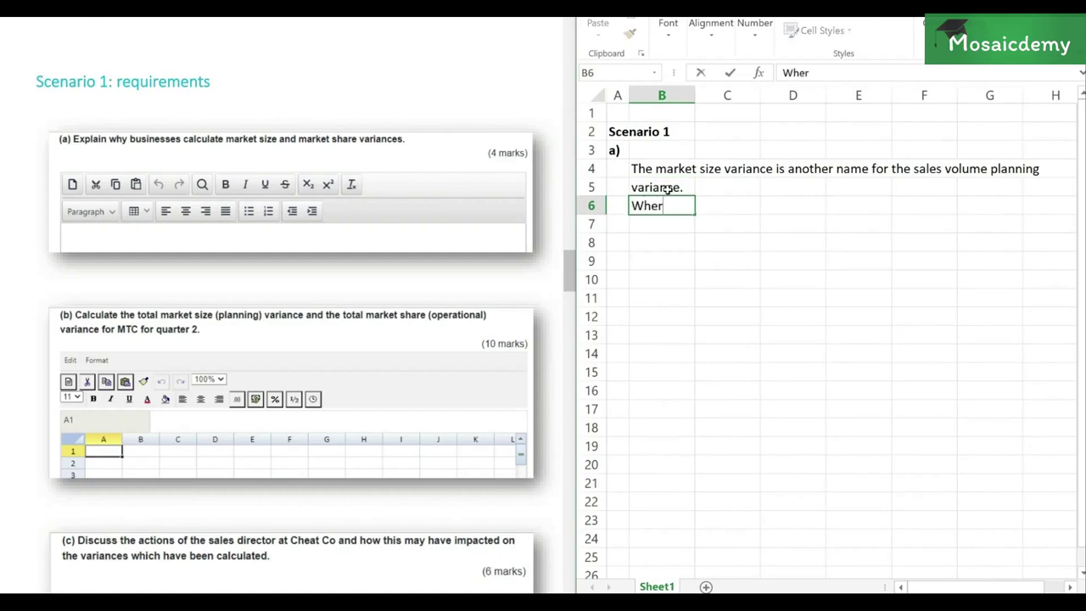
{"action": "type", "text": "eas the mark"}
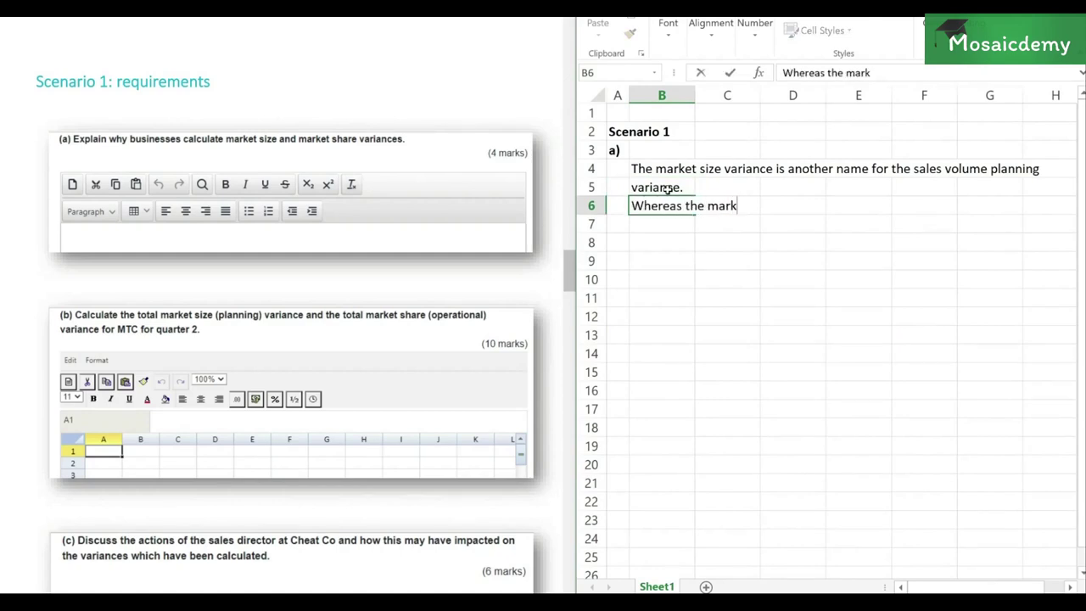
{"action": "type", "text": "et share variance is an"}
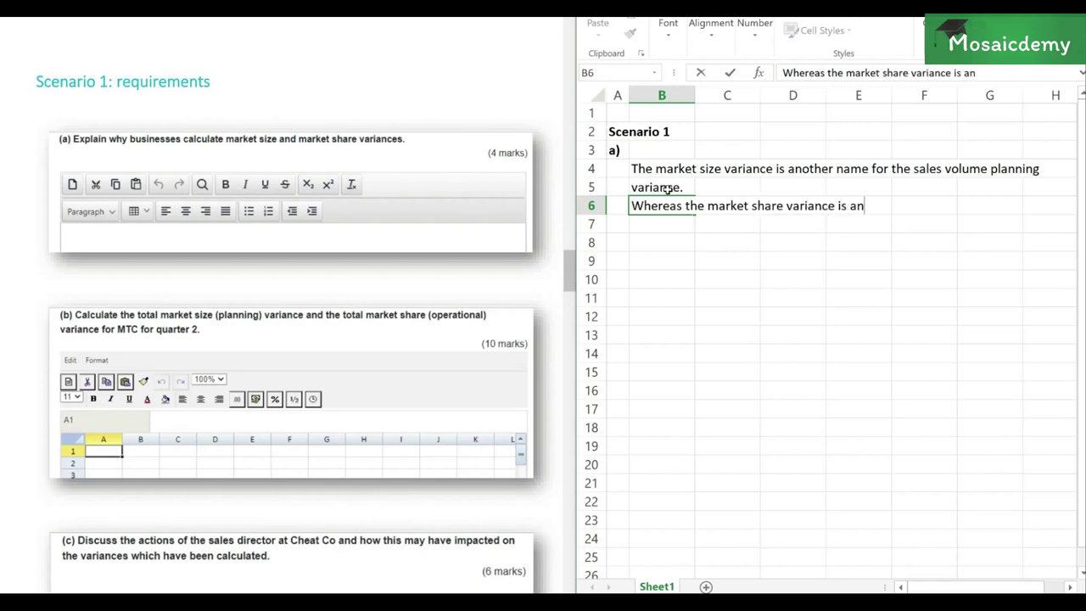
{"action": "type", "text": "other name"}
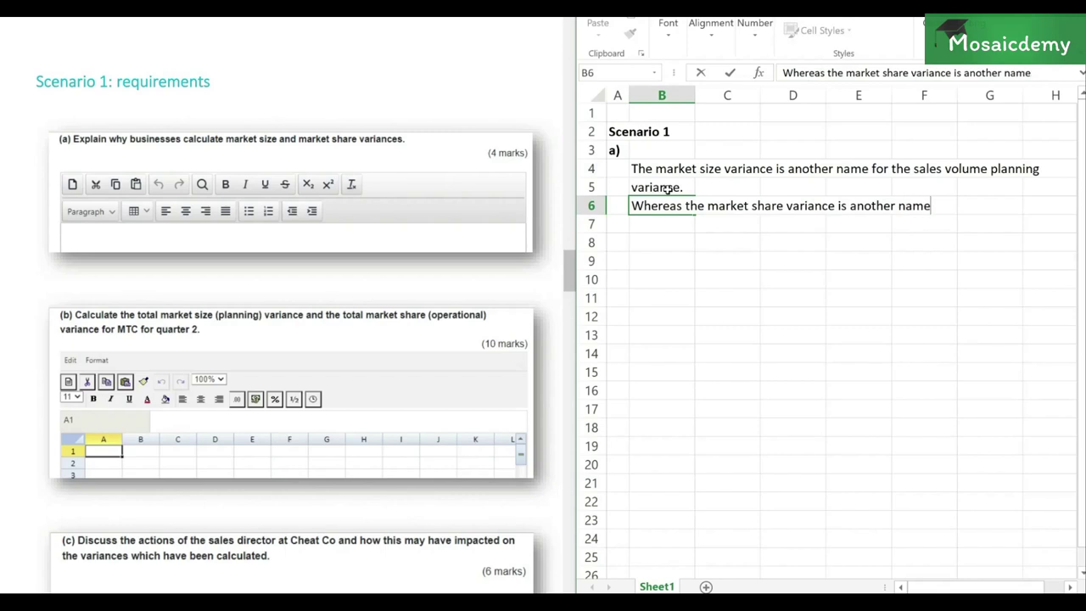
{"action": "type", "text": " for the sales "}
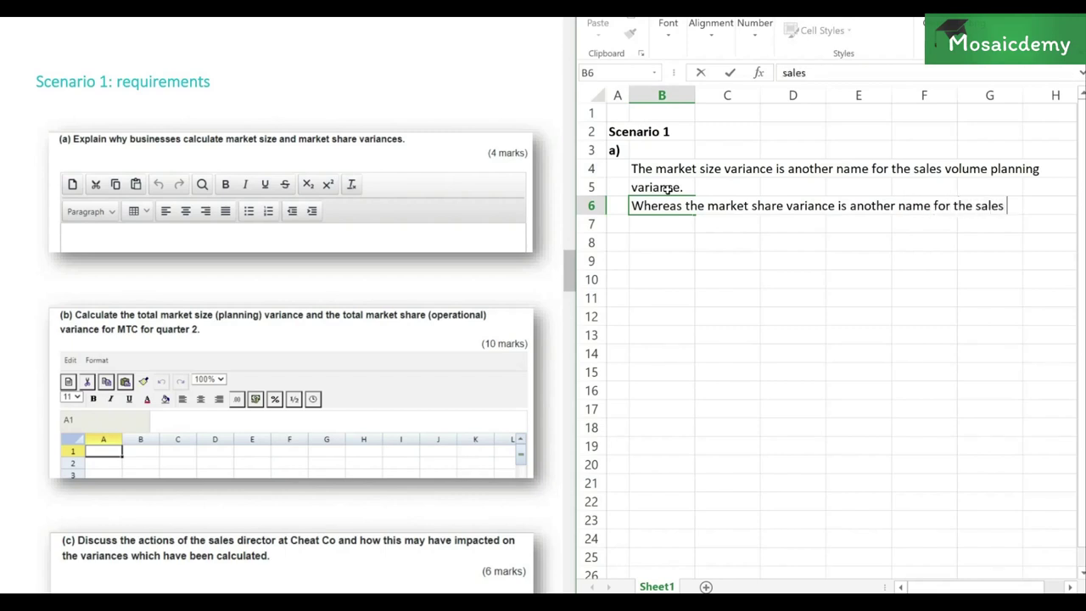
{"action": "type", "text": "volume"}
{"action": "key", "text": "Return"}
{"action": "type", "text": "op"}
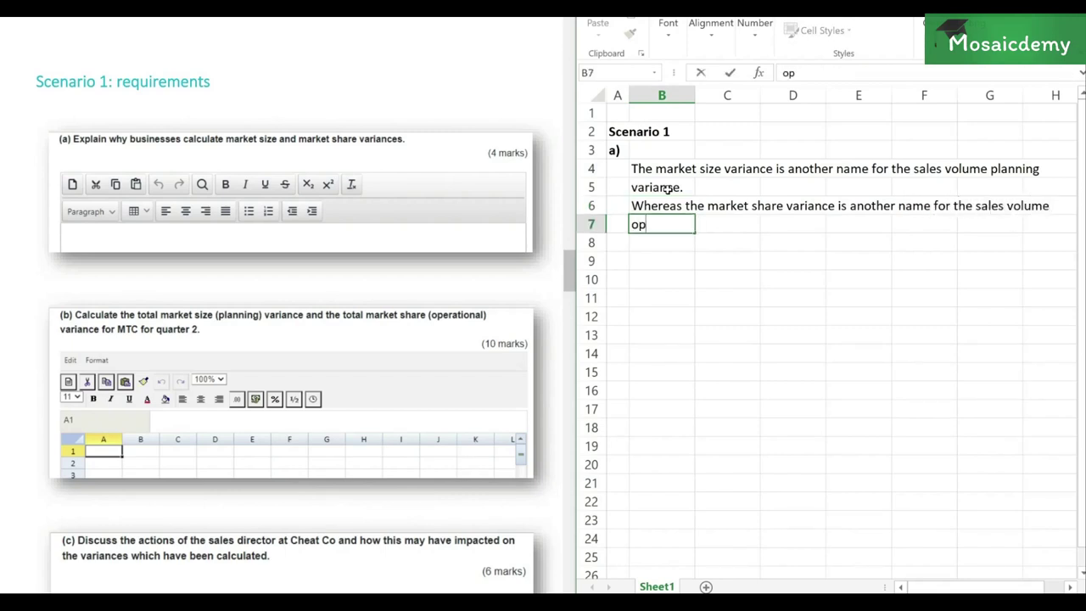
{"action": "type", "text": "erational vari"}
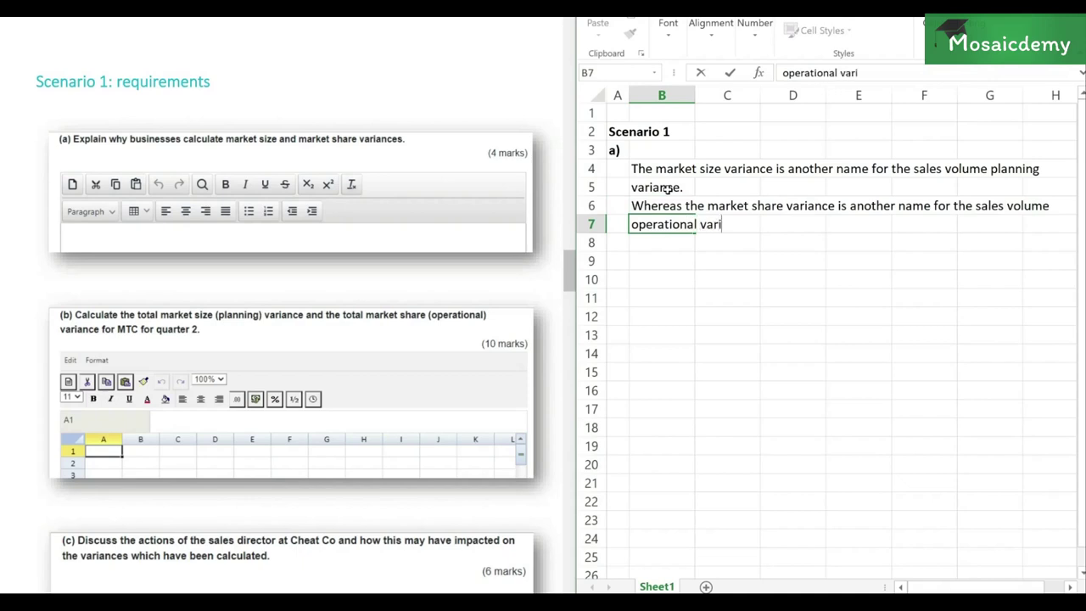
{"action": "type", "text": "ance."}
{"action": "key", "text": "Return"}
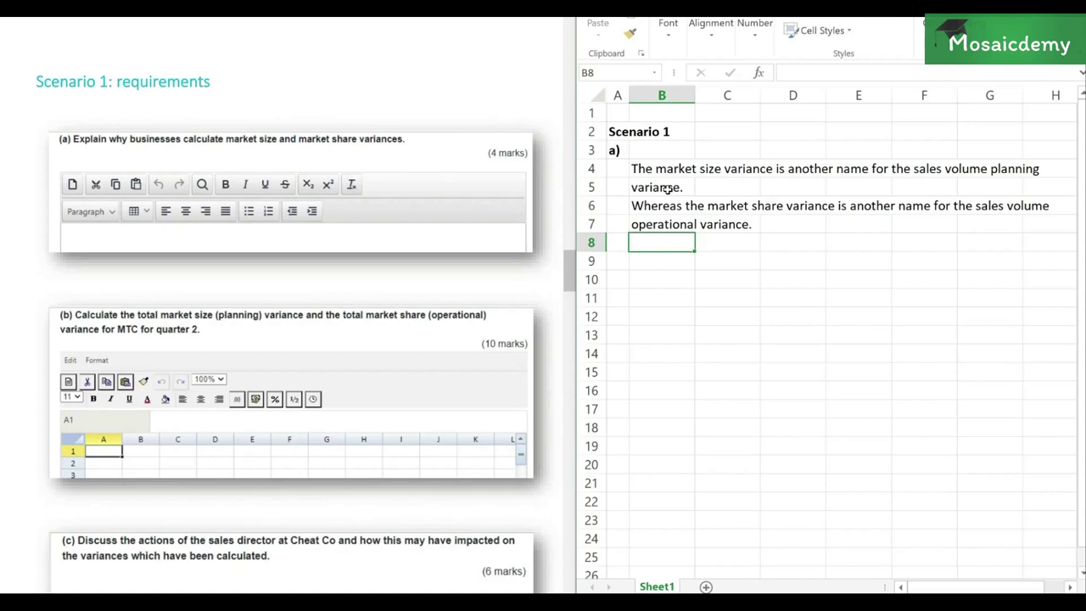
Leave row 8 blank and start a paragraph in B9 with "The main reason why companies calculate the market size and share"
{"action": "key", "text": "Return"}
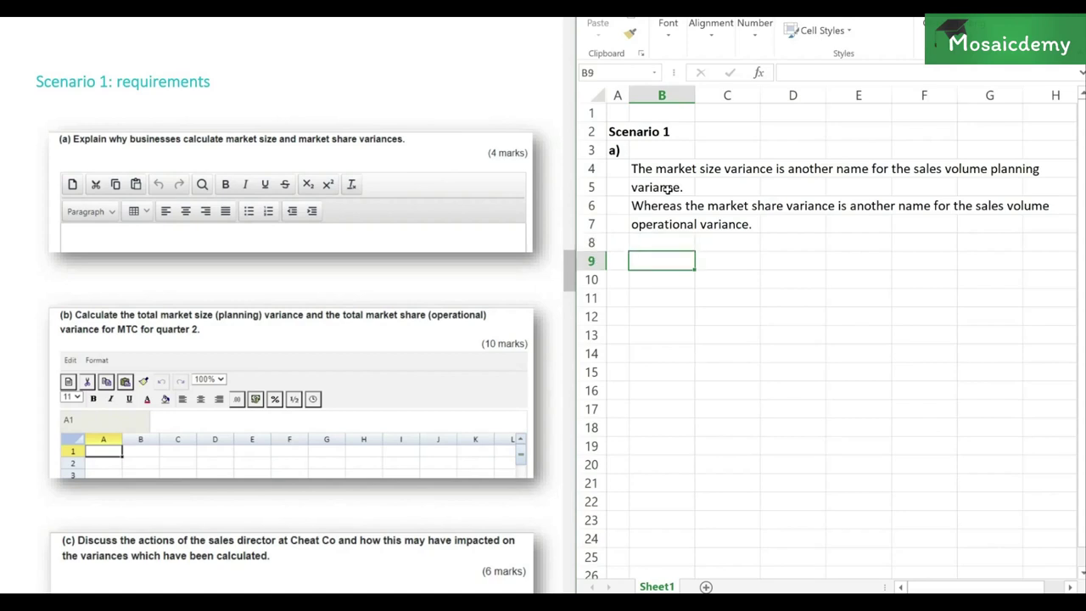
{"action": "type", "text": "The "}
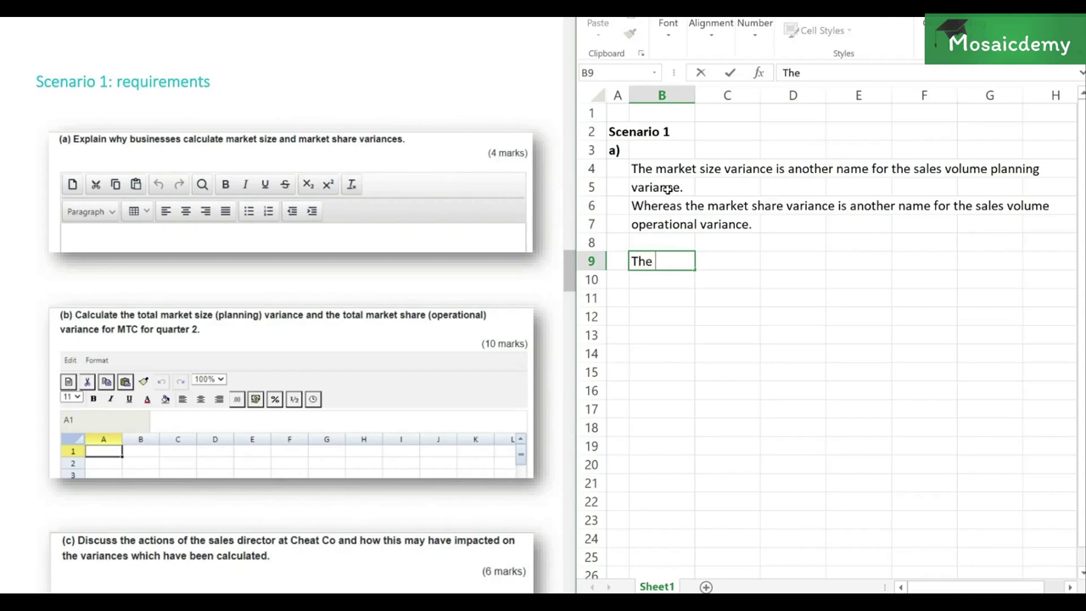
{"action": "type", "text": "main reason"}
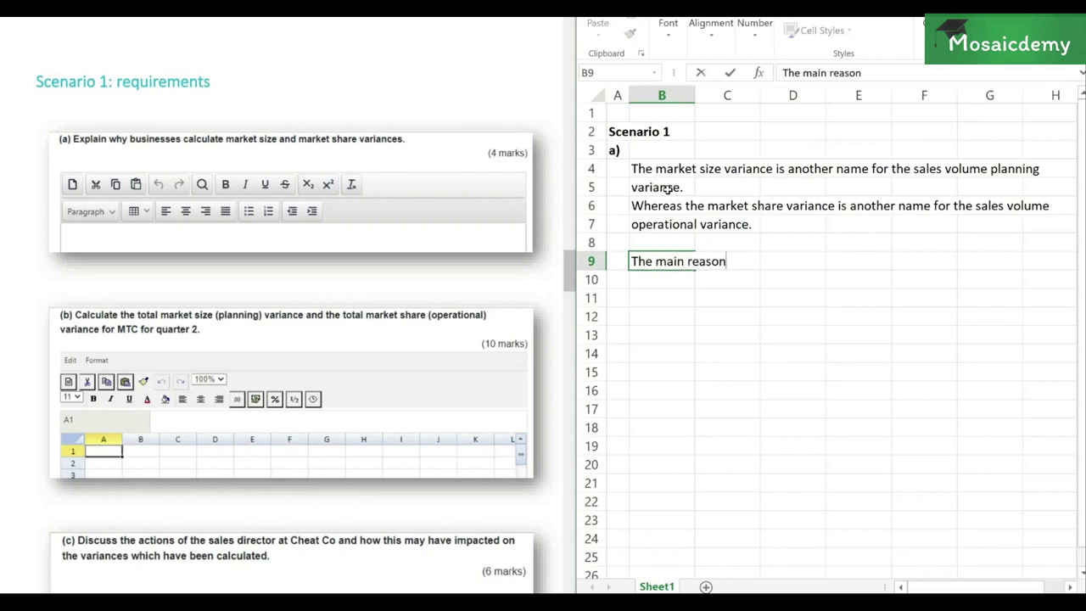
{"action": "type", "text": " why companie"}
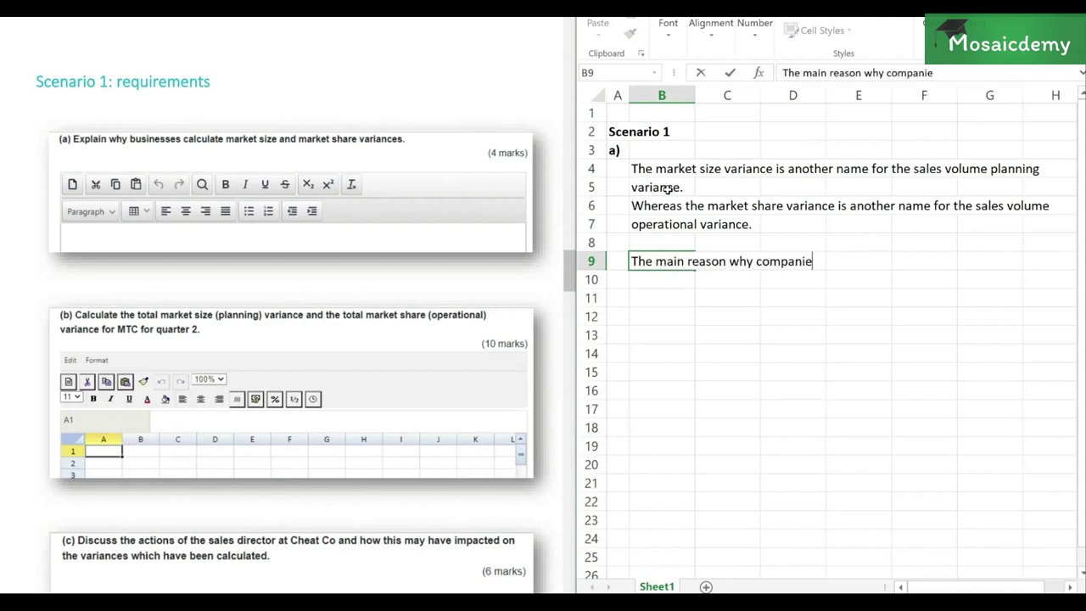
{"action": "type", "text": "s calculate the market"}
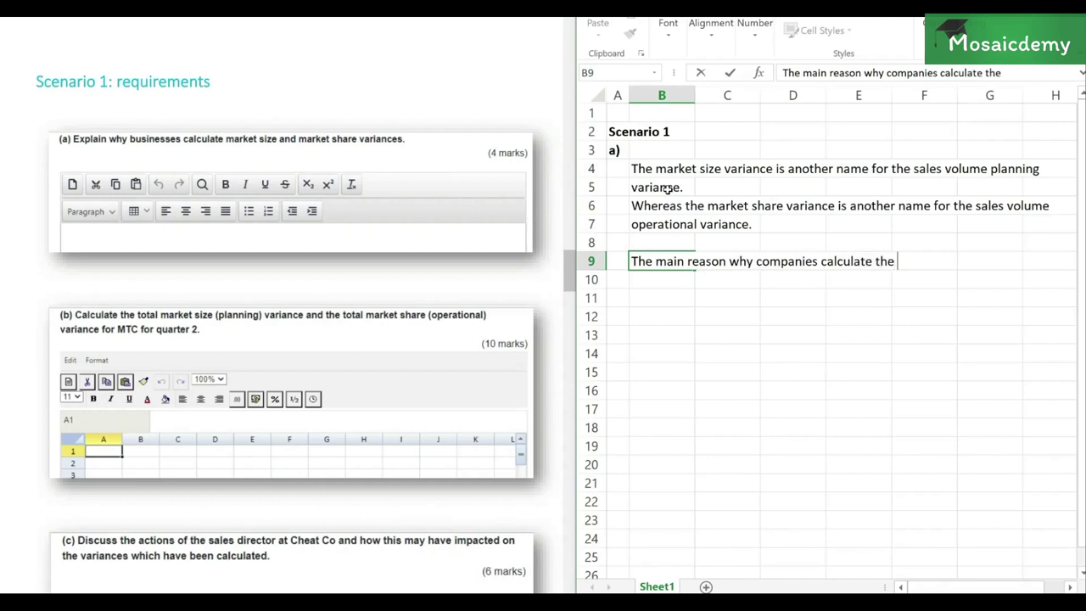
{"action": "type", "text": "si"}
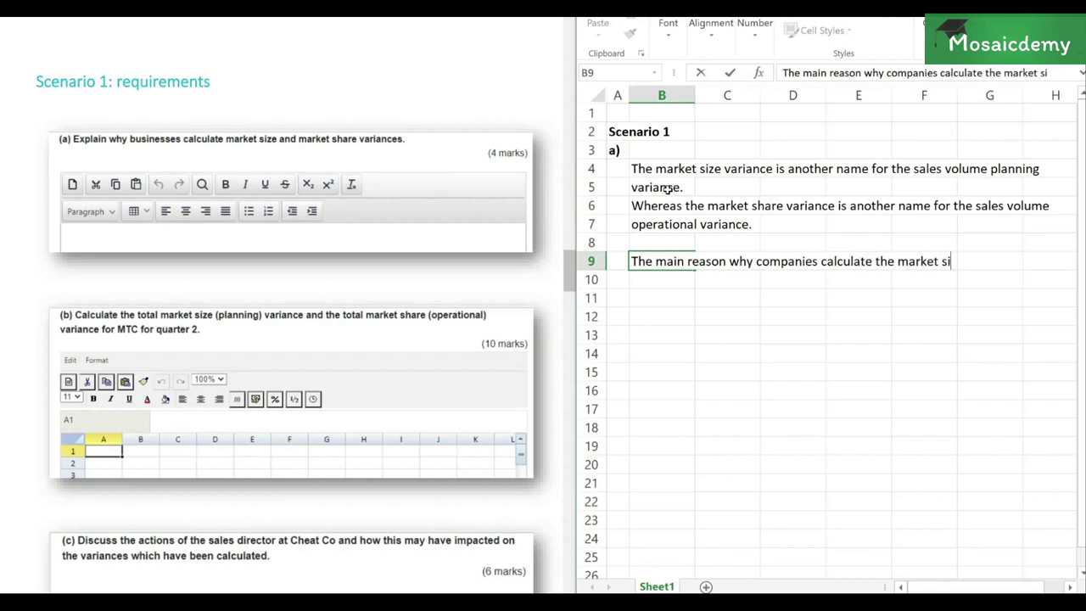
{"action": "type", "text": "ze and share"}
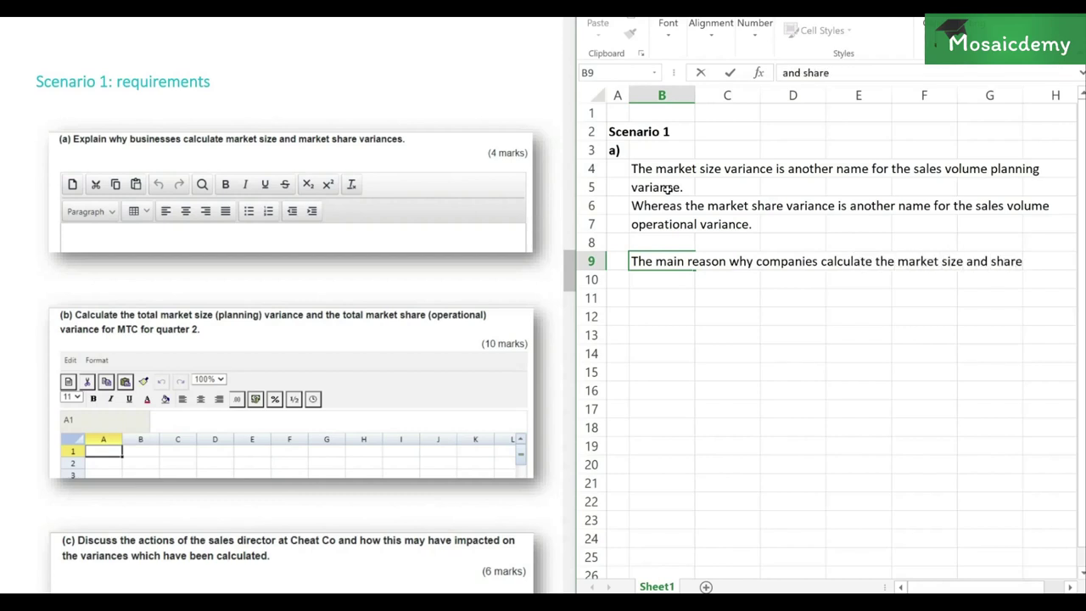
{"action": "key", "text": "Return"}
Continue the main-reason sentence in B10 with "variances is because they need to determine how much of the sales volume"
{"action": "type", "text": "variances"}
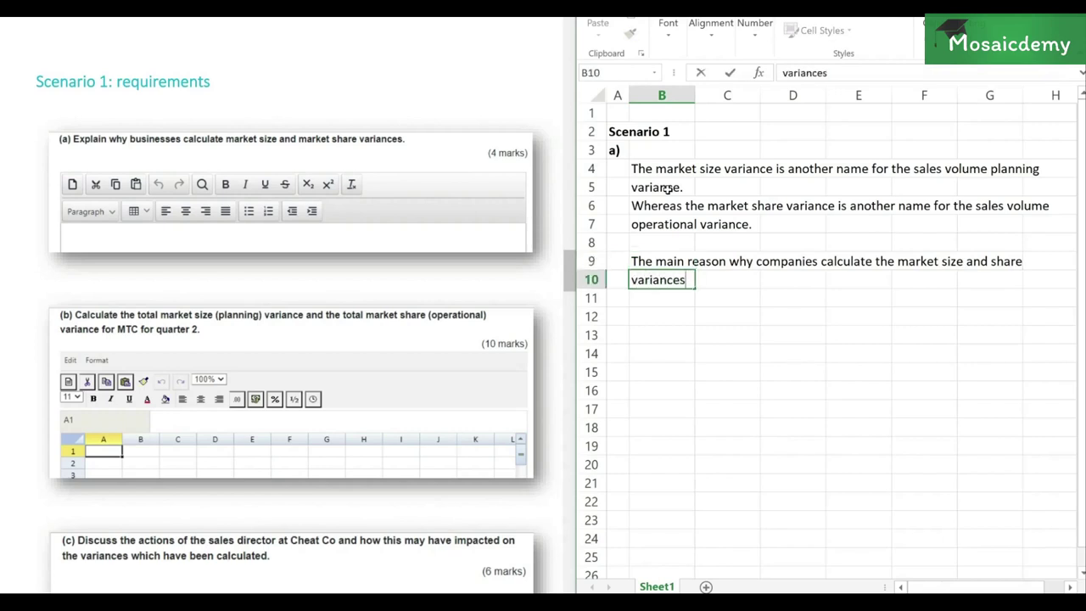
{"action": "type", "text": " is because they need to determine how much of the sales volume"}
{"action": "key", "text": "Return"}
Continue the sentence in B11 with "variance related to uncontrollable factors (market size variance) and how"
{"action": "type", "text": "variance rela"}
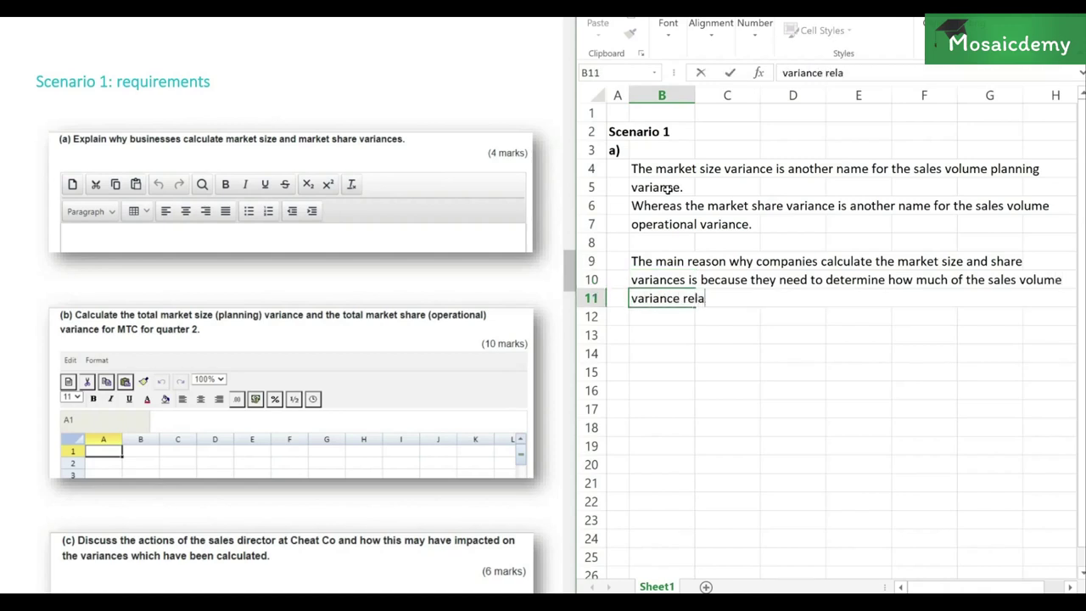
{"action": "type", "text": "ted to unco"}
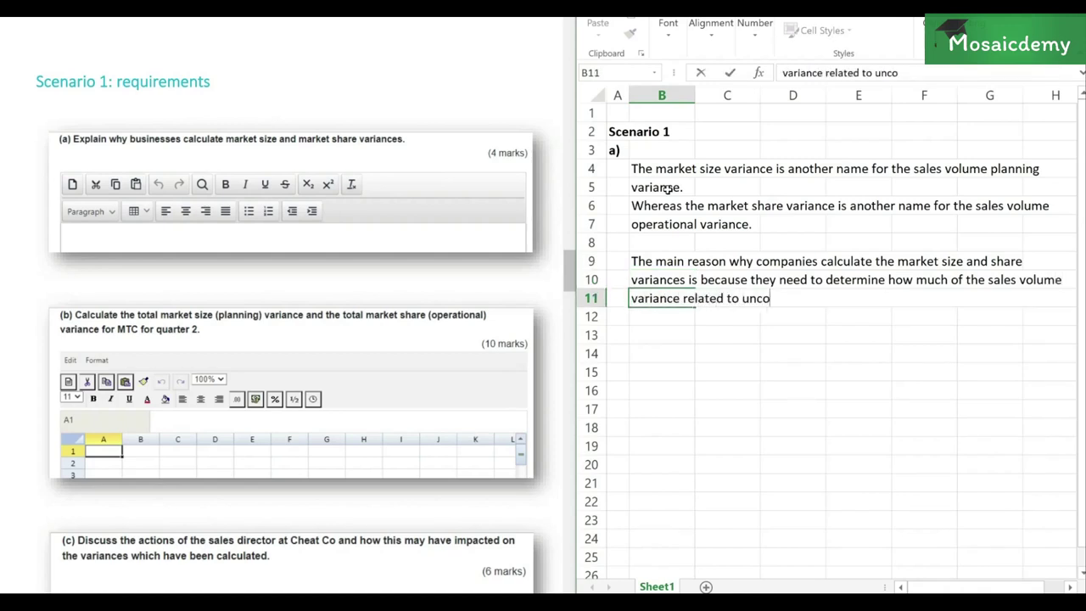
{"action": "type", "text": "ntrollable va"}
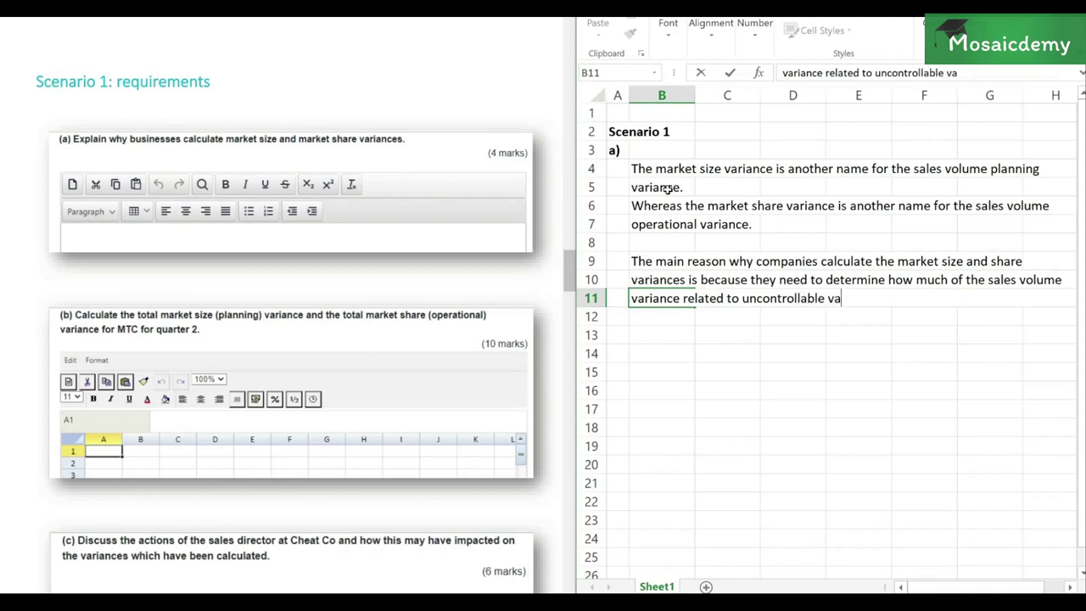
{"action": "key", "text": "BackSpace"}
{"action": "key", "text": "BackSpace"}
{"action": "type", "text": "factors (market "}
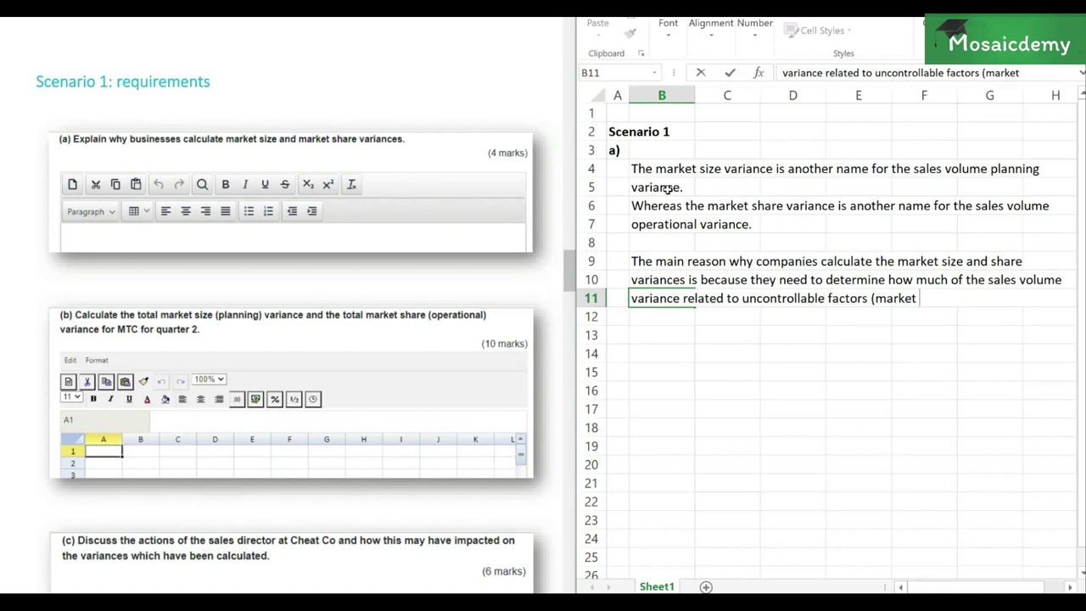
{"action": "type", "text": "size varian"}
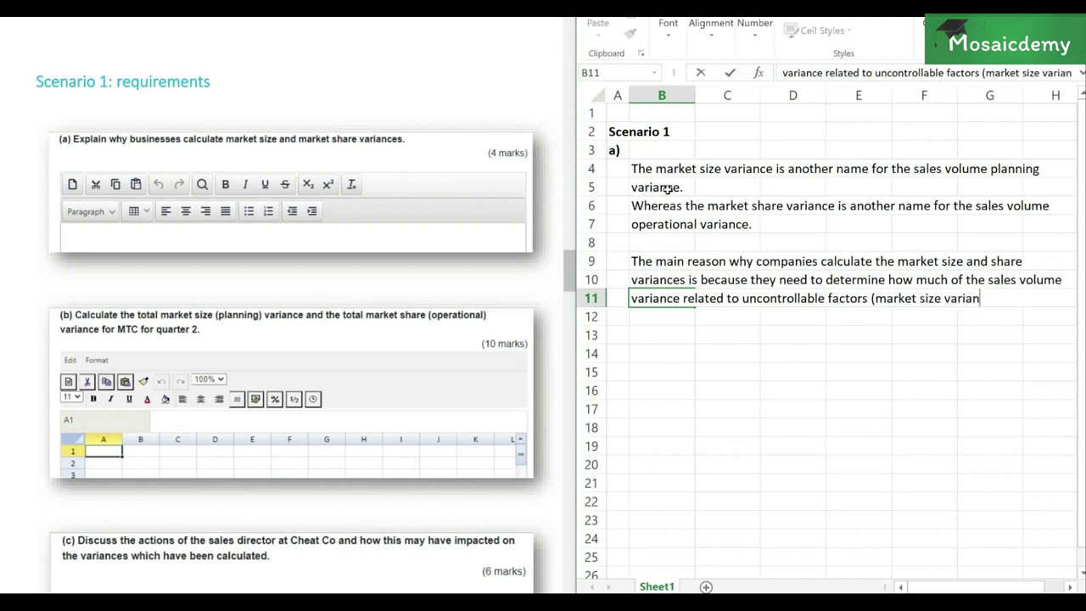
{"action": "type", "text": "ce) and how"}
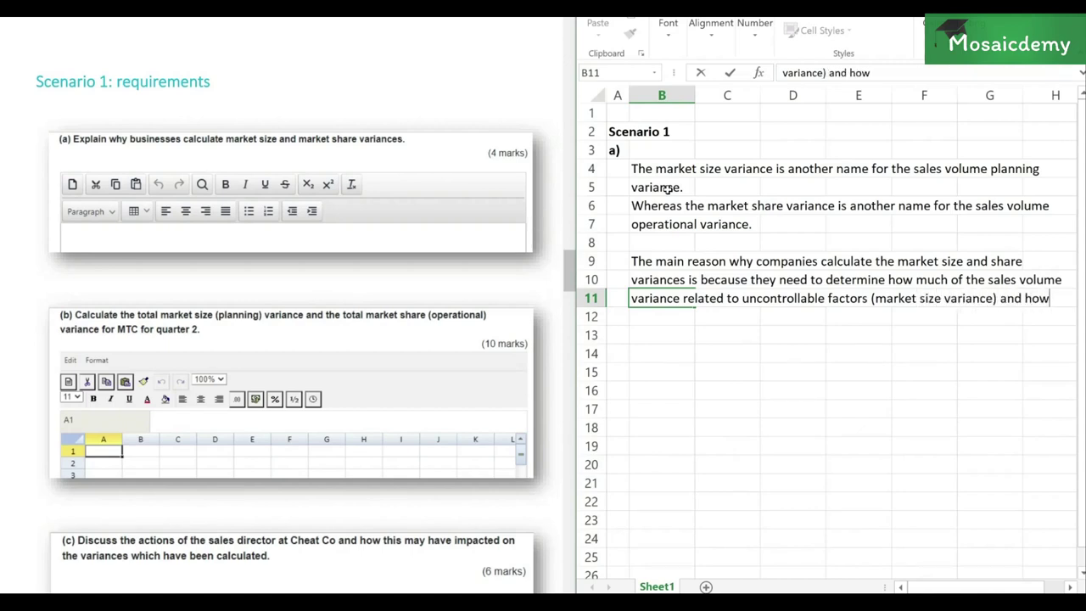
{"action": "key", "text": "Return"}
Finish the main-reason sentence in B12 with "much related to controllable factors (market share variance)."
{"action": "type", "text": "much "}
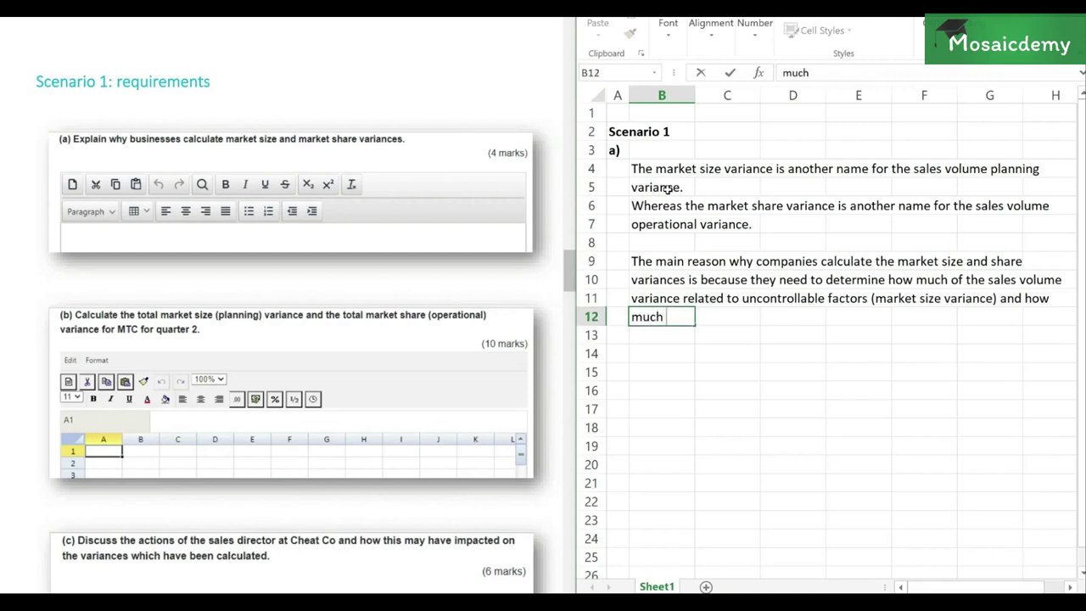
{"action": "type", "text": "realted to"}
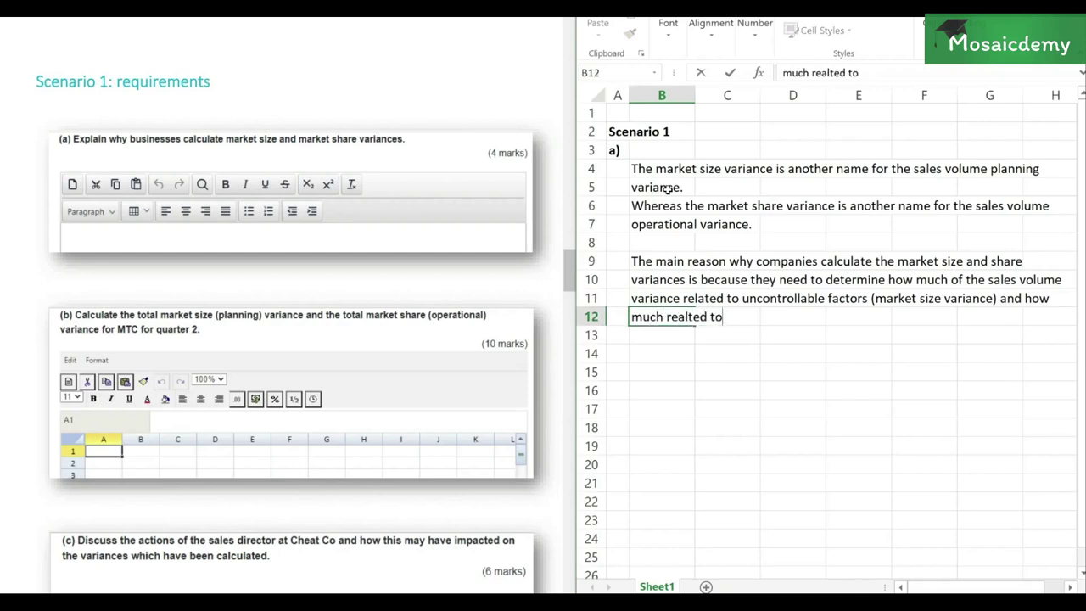
{"action": "key", "text": "BackSpace"}
{"action": "key", "text": "BackSpace"}
{"action": "key", "text": "BackSpace"}
{"action": "key", "text": "BackSpace"}
{"action": "key", "text": "BackSpace"}
{"action": "key", "text": "BackSpace"}
{"action": "key", "text": "BackSpace"}
{"action": "key", "text": "BackSpace"}
{"action": "type", "text": "lated to controllable factors"}
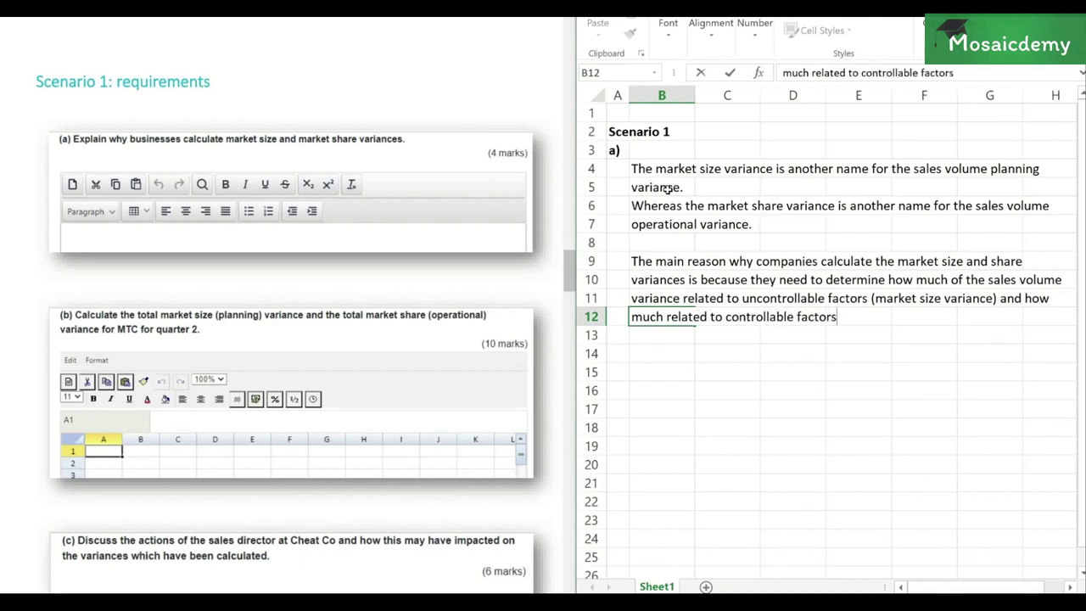
{"action": "type", "text": " (market share variance)."}
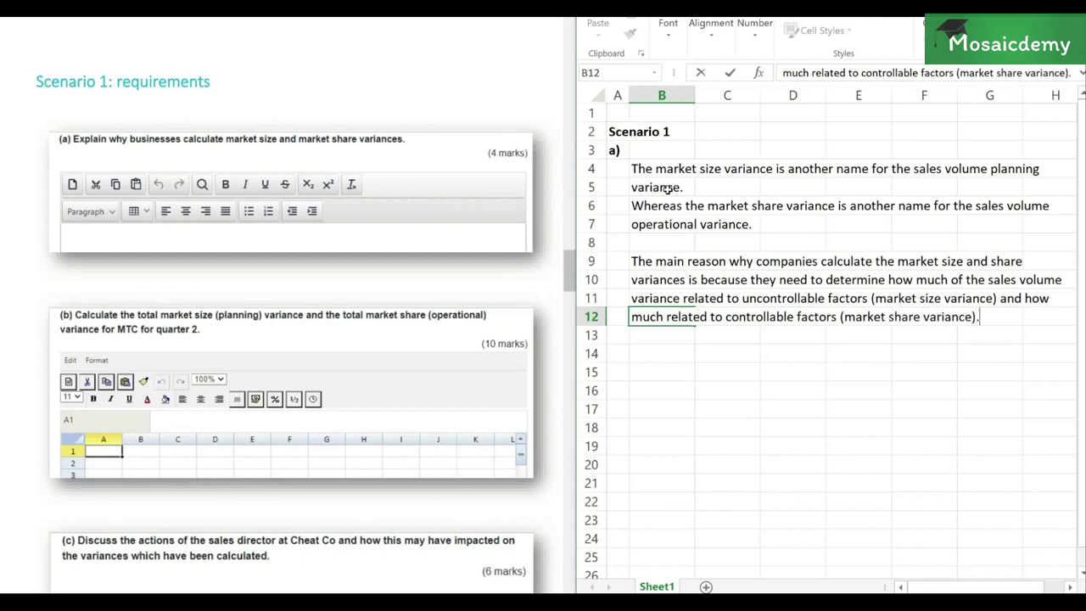
{"action": "key", "text": "Return"}
Leave row 13 blank and write the lead-in "What these variances basically indicate are:" in B14
{"action": "key", "text": "Return"}
{"action": "type", "text": "What these va"}
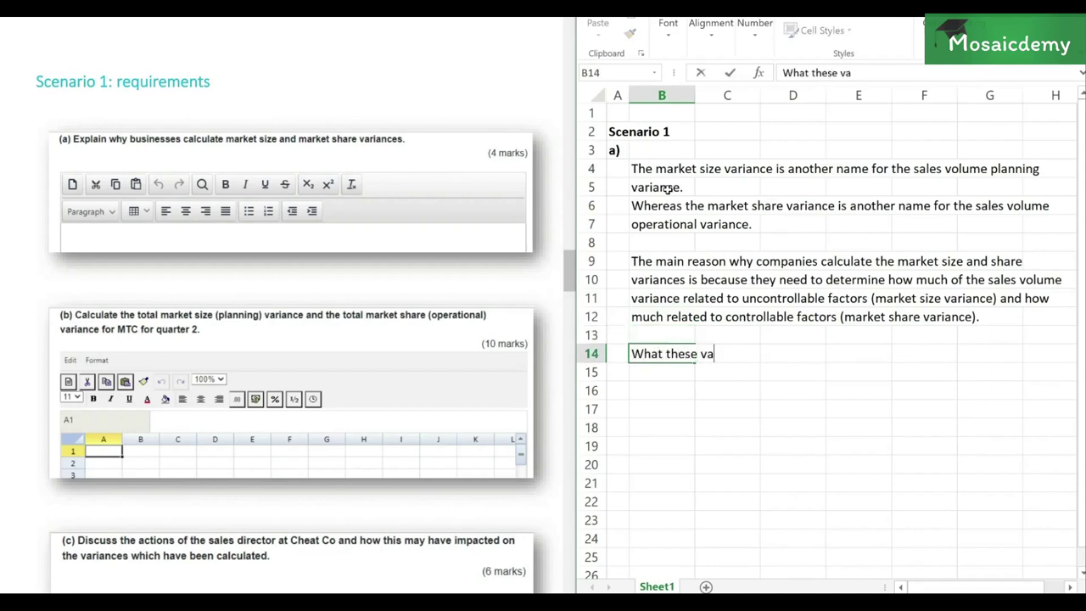
{"action": "type", "text": "riances basically indicate"}
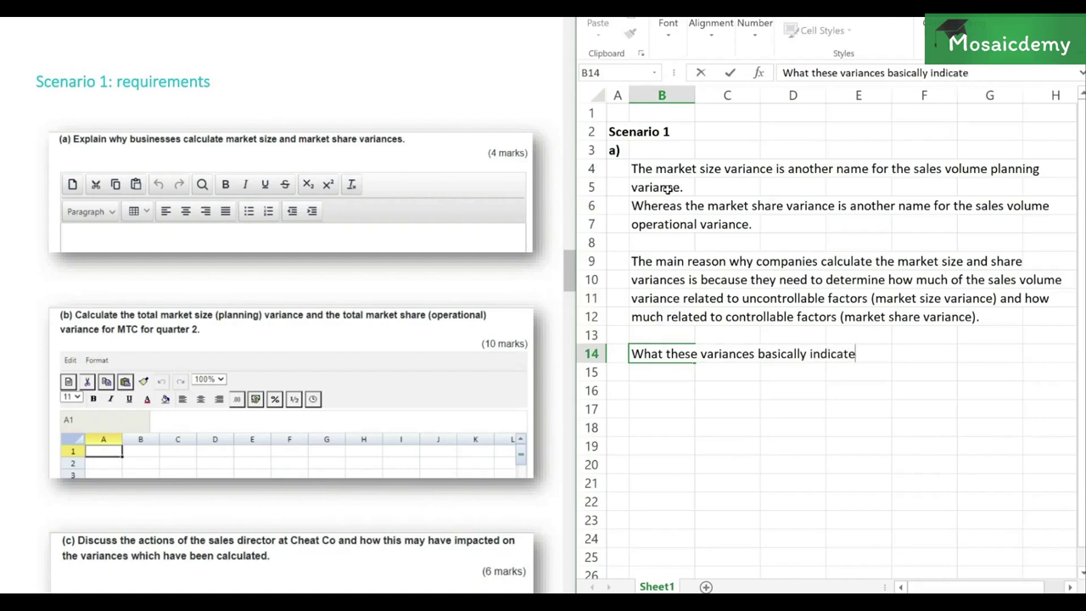
{"action": "type", "text": " are"}
{"action": "type", "text": ":"}
{"action": "key", "text": "Return"}
Leave row 15 blank and write "1) The market size variance indicates if there was any change in the overall" in B16
{"action": "key", "text": "Return"}
{"action": "type", "text": "1) "}
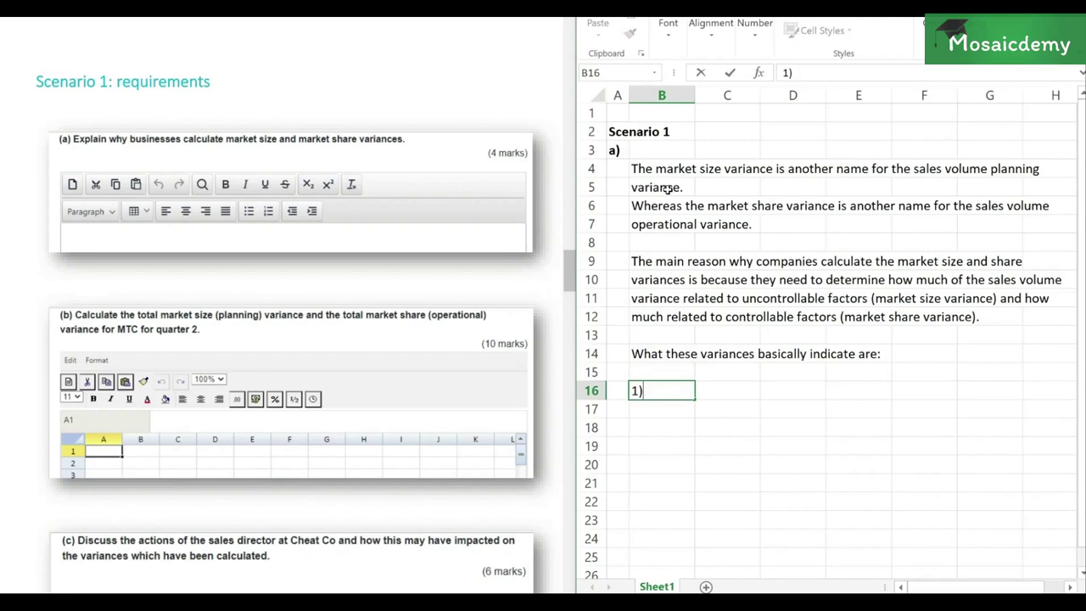
{"action": "type", "text": "The mark"}
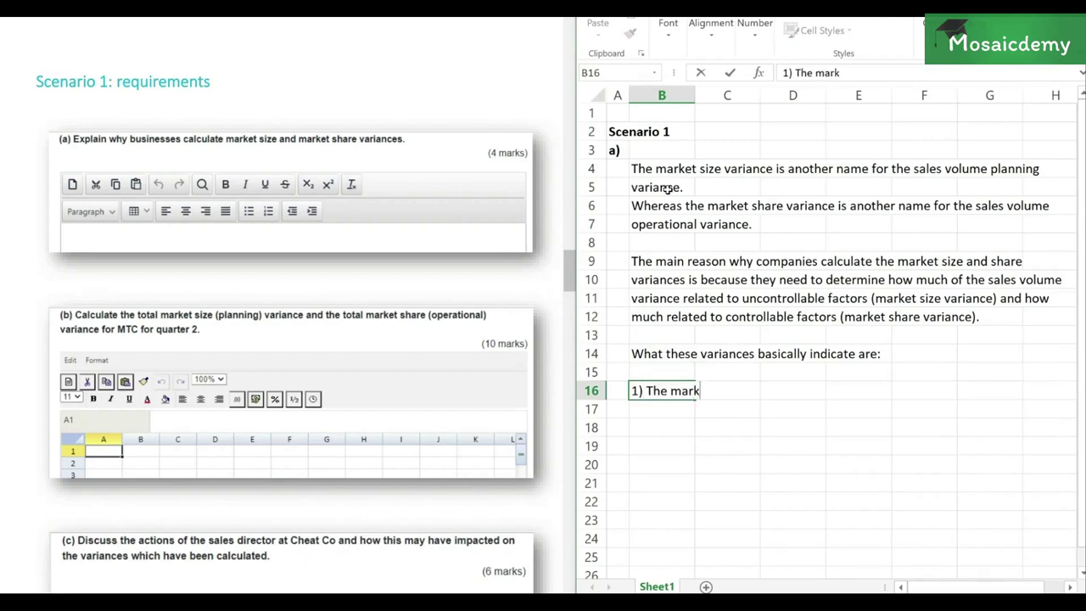
{"action": "type", "text": "et size variance indi"}
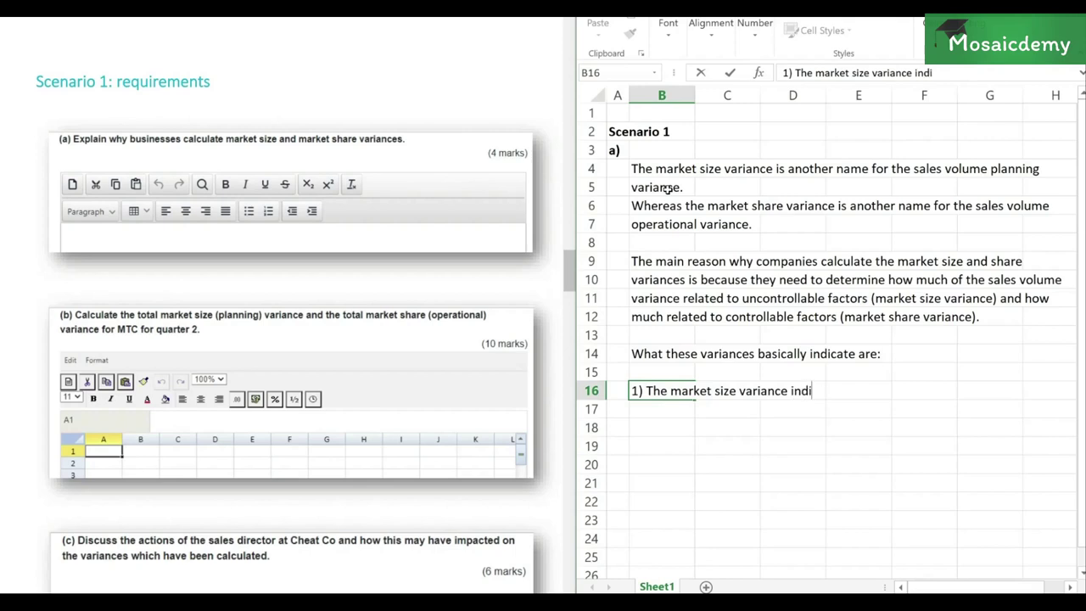
{"action": "type", "text": "cates if there was any c"}
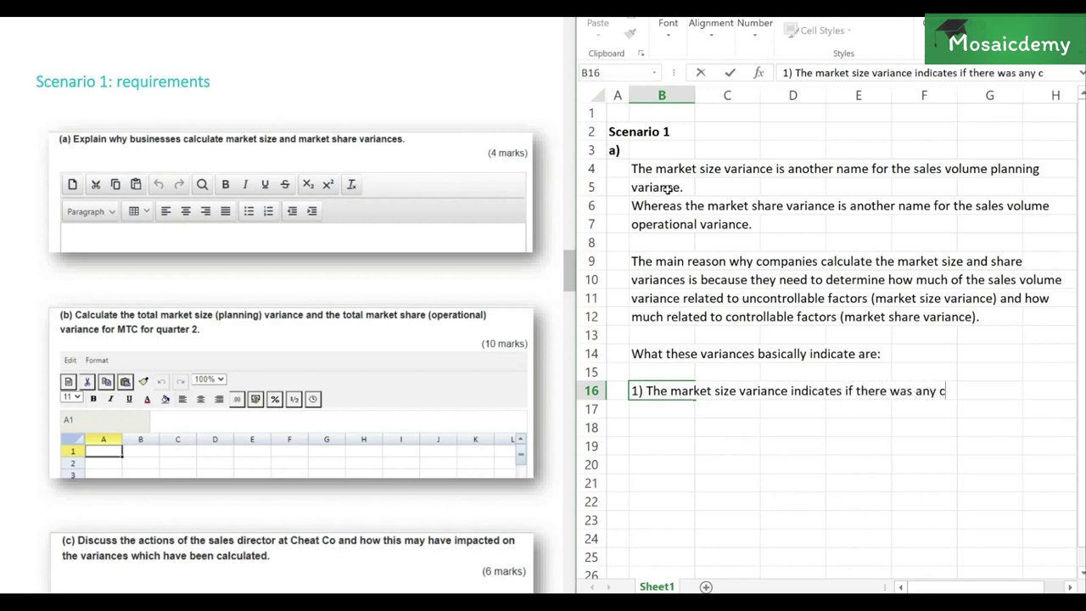
{"action": "type", "text": "hange in the ove"}
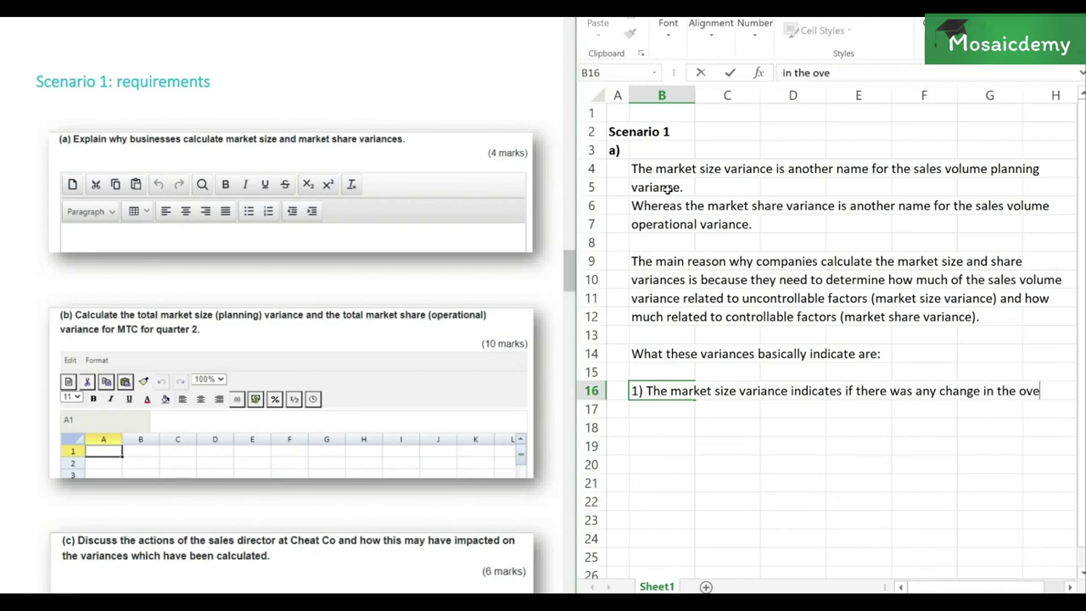
{"action": "type", "text": "rall"}
{"action": "key", "text": "Return"}
Continue point 1 with "size of the market within which the business operates, due to external factors" in B17 and "outside the manager's control." in B18
{"action": "type", "text": "size"}
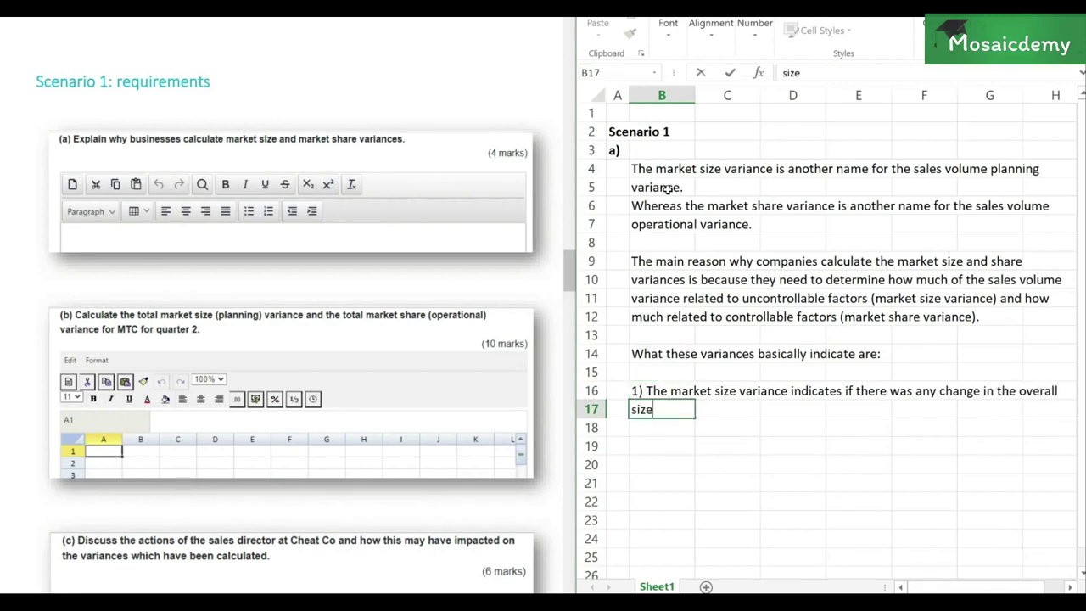
{"action": "type", "text": " of the market within which"}
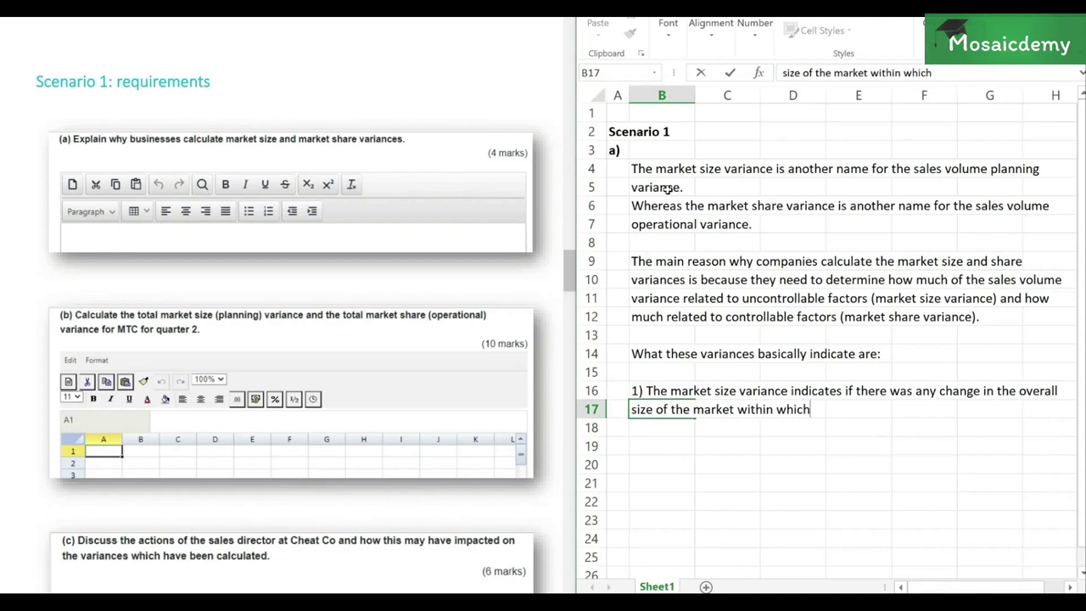
{"action": "type", "text": " the business o"}
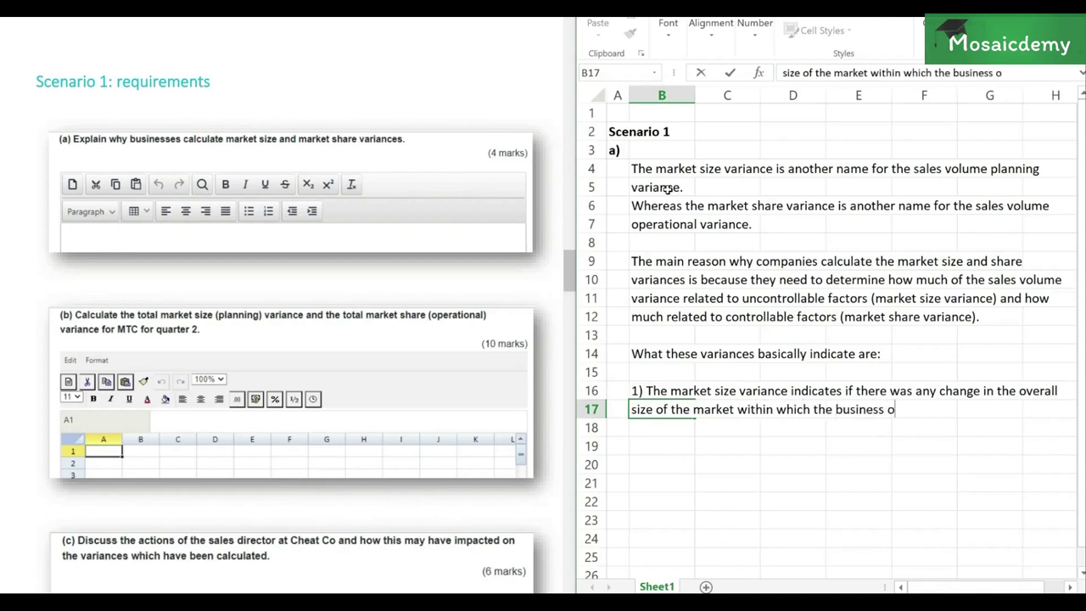
{"action": "type", "text": "perates, due to external factors"}
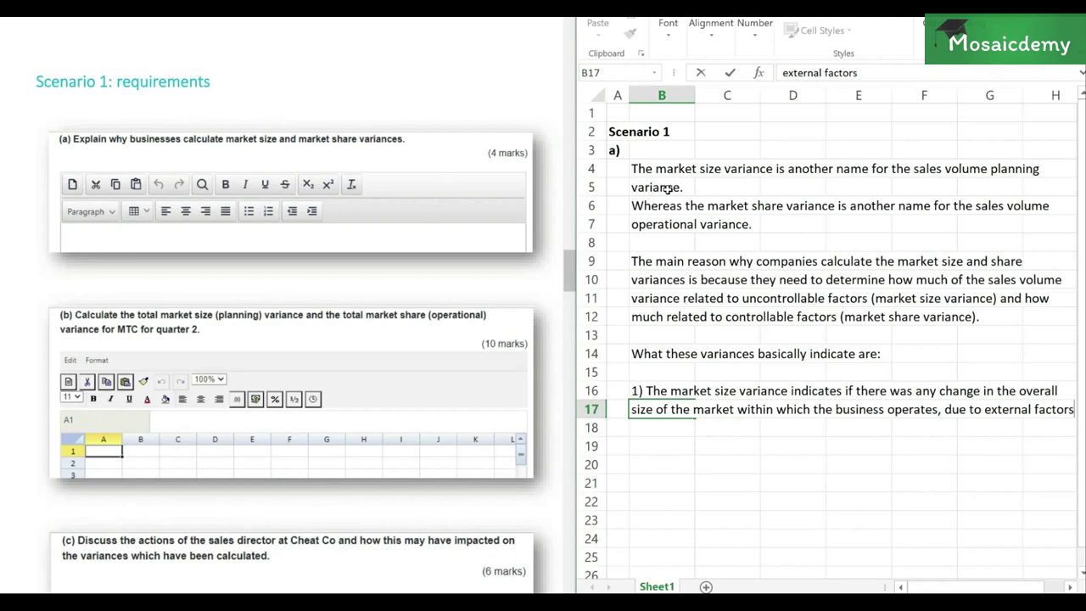
{"action": "key", "text": "Return"}
{"action": "type", "text": "outsi"}
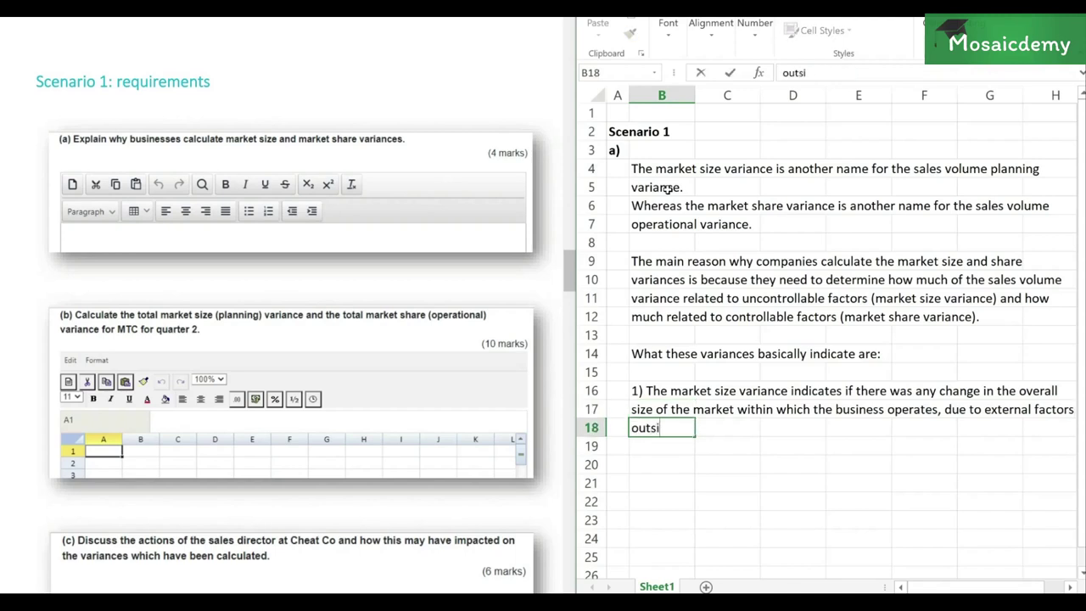
{"action": "type", "text": "de the manager's cont"}
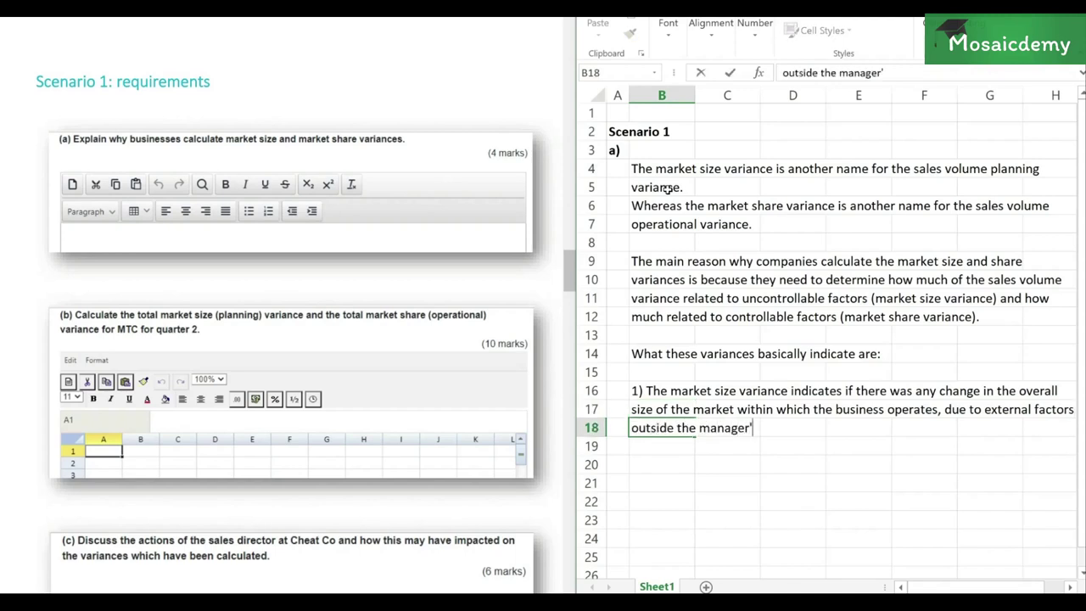
{"action": "type", "text": "rol."}
{"action": "key", "text": "Return"}
Leave row 19 blank and write "2) The market share variance indicates if there was any change in the business'" in B20
{"action": "key", "text": "Return"}
{"action": "type", "text": "2)"}
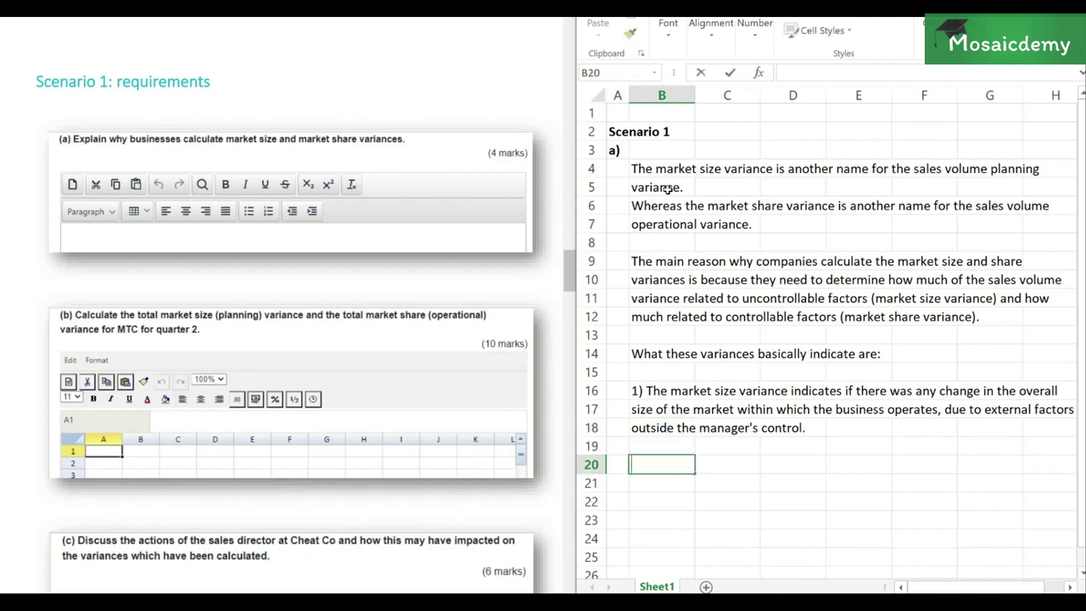
{"action": "type", "text": " The ma"}
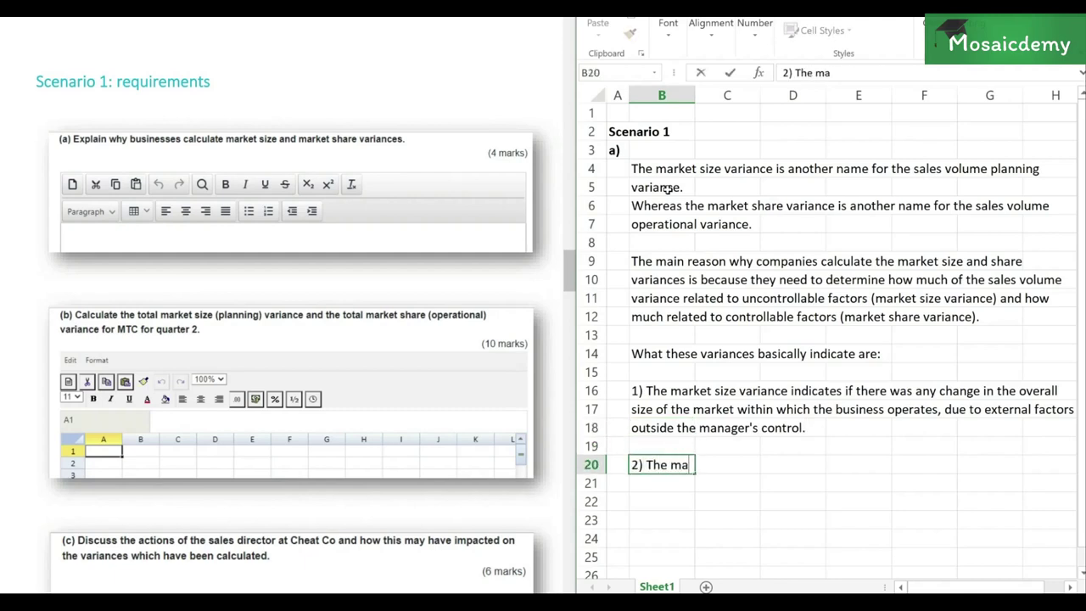
{"action": "type", "text": "rket share va"}
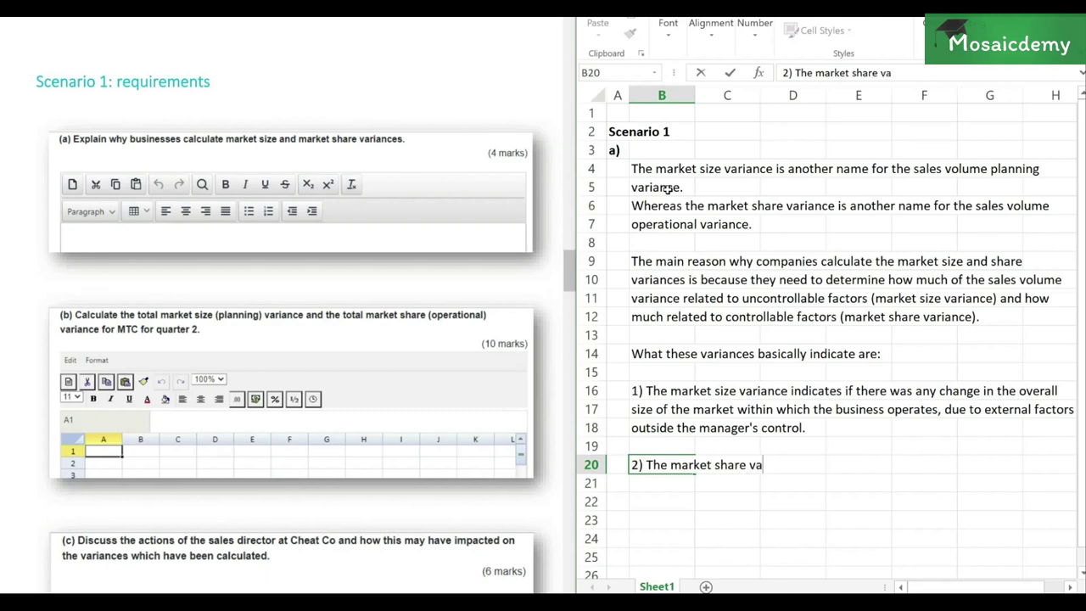
{"action": "type", "text": "riance indicate"}
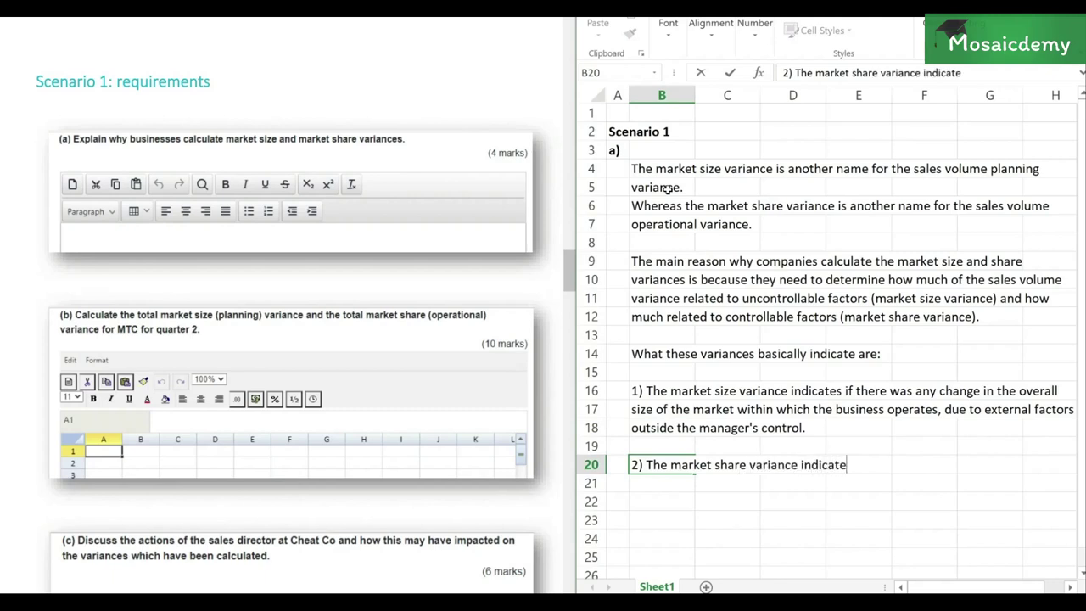
{"action": "type", "text": "s if there was any change in the business'"}
{"action": "key", "text": "Return"}
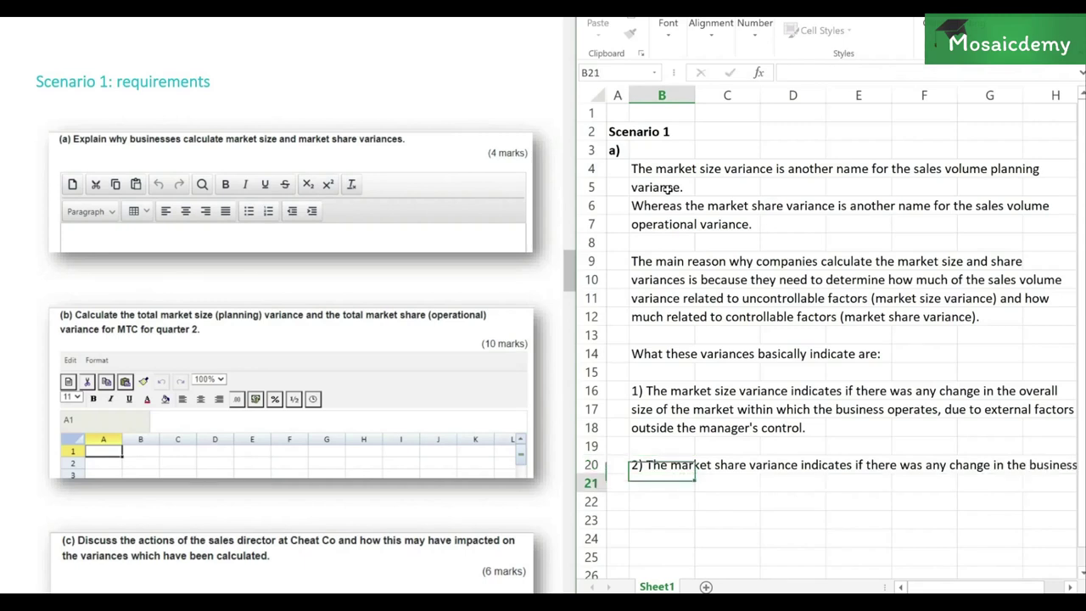
Finish point 2 in B21 with "own market share due to the manager's efforts."
{"action": "type", "text": "own market"}
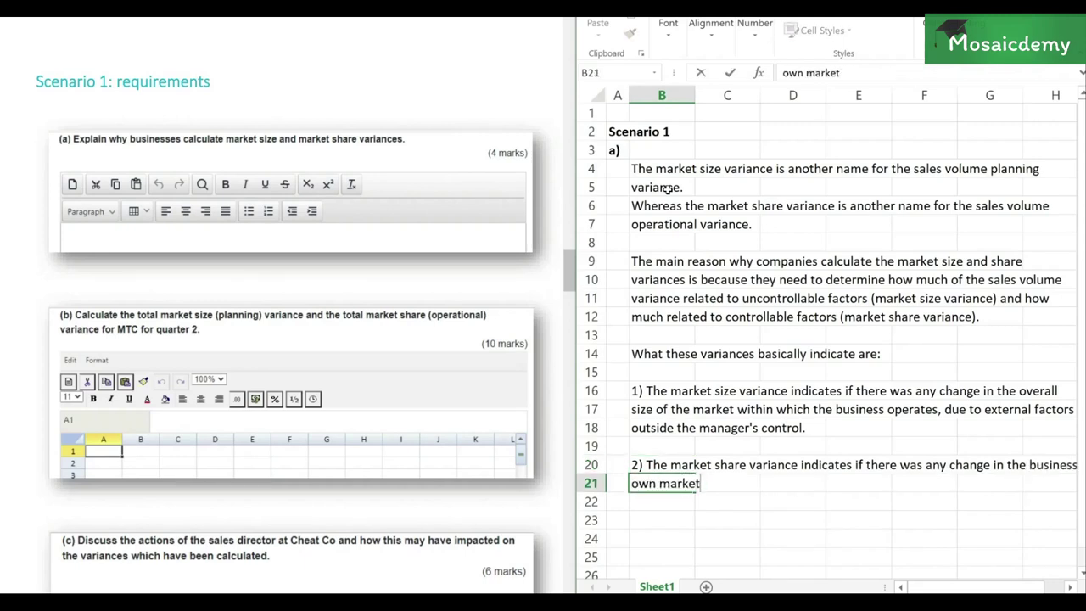
{"action": "type", "text": " share due "}
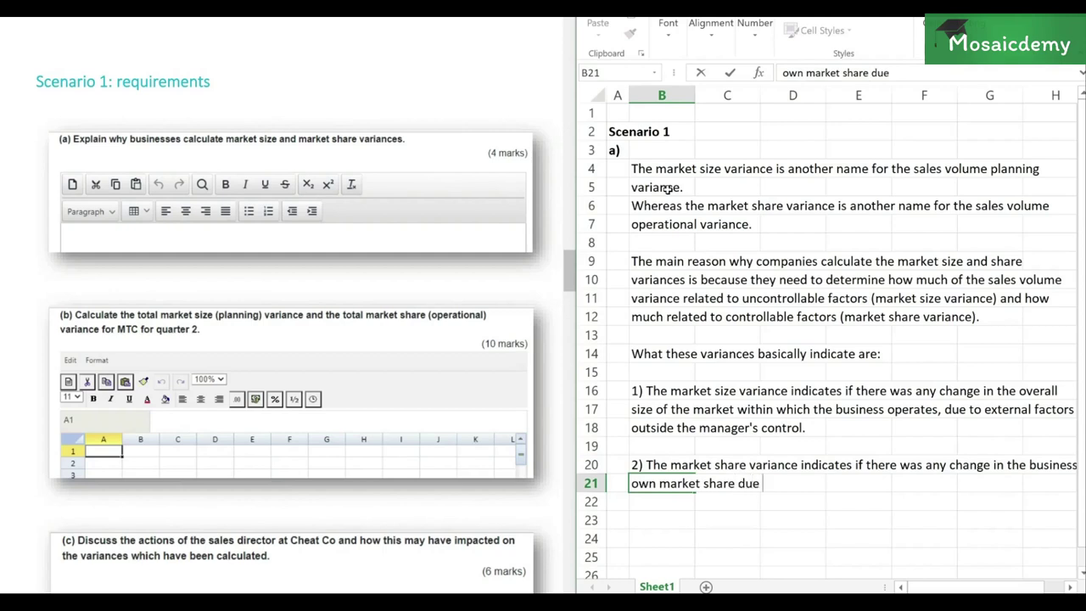
{"action": "type", "text": "to the manager's effor"}
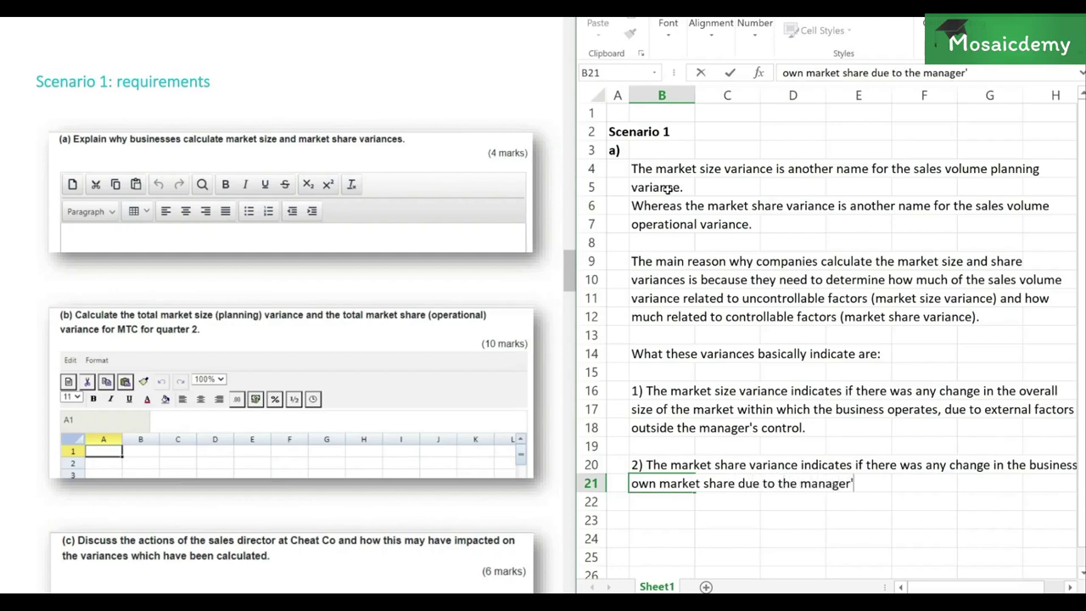
{"action": "type", "text": "ts."}
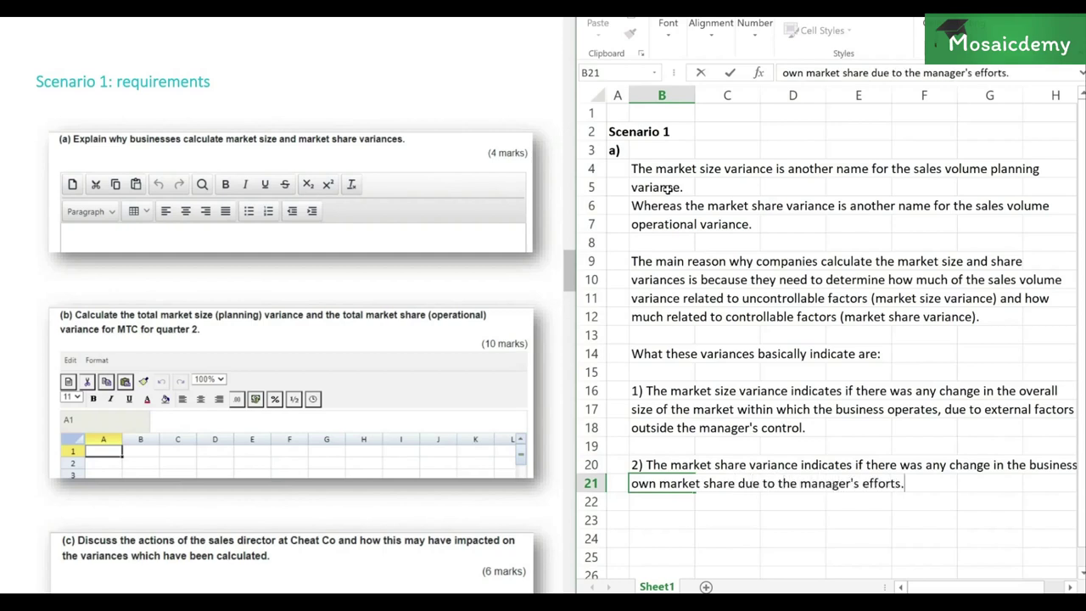
{"action": "key", "text": "Return"}
Leave row 22 blank and write "Thus, both variances give an indication of how the market is changing and how" in B23
{"action": "key", "text": "Return"}
{"action": "type", "text": "Thus,"}
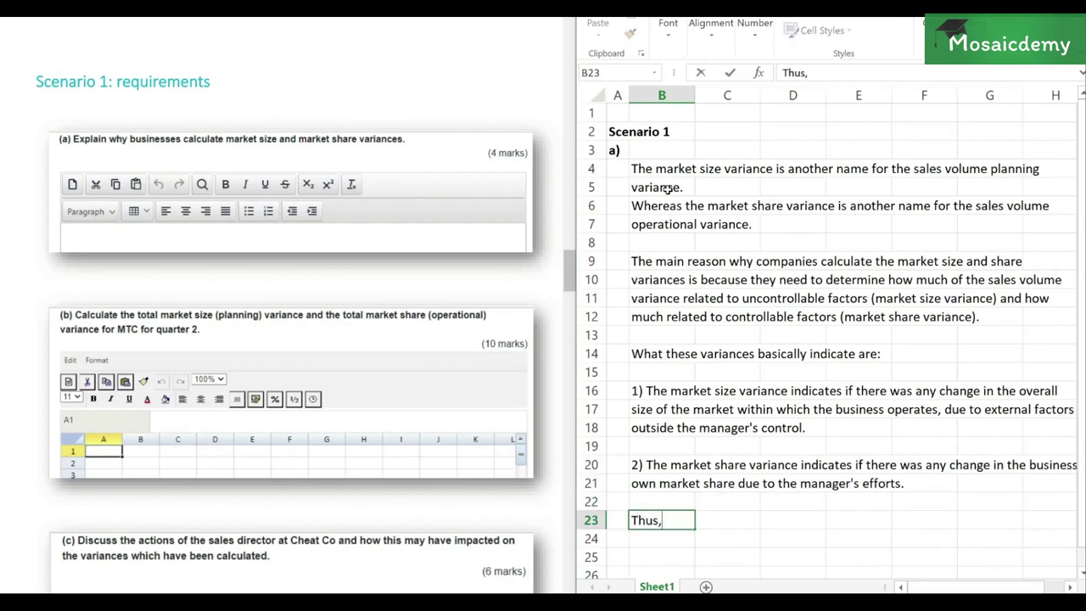
{"action": "type", "text": " both varia"}
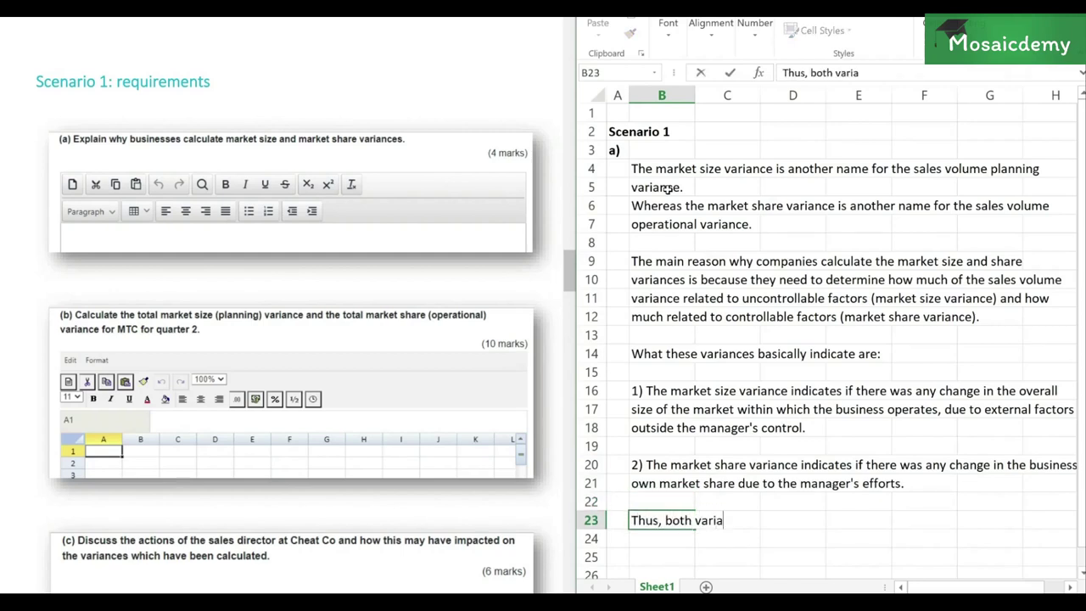
{"action": "type", "text": "nces give an indication of how the market is changing and how"}
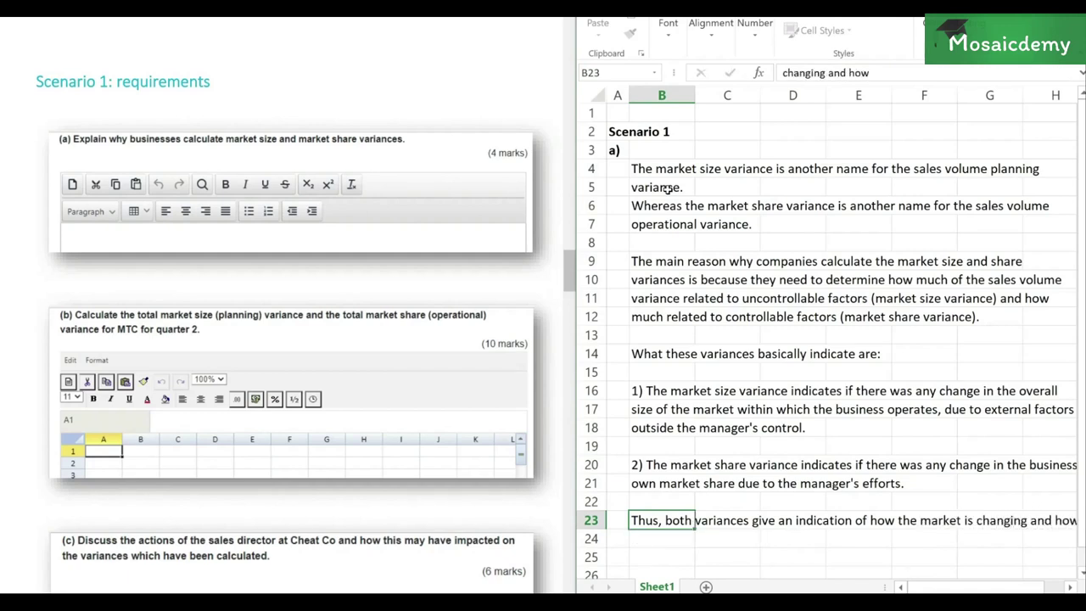
Continue the concluding sentence in B24 with "the business is performing against its competitors, both of which are"
{"action": "key", "text": "Return"}
{"action": "type", "text": "the busine"}
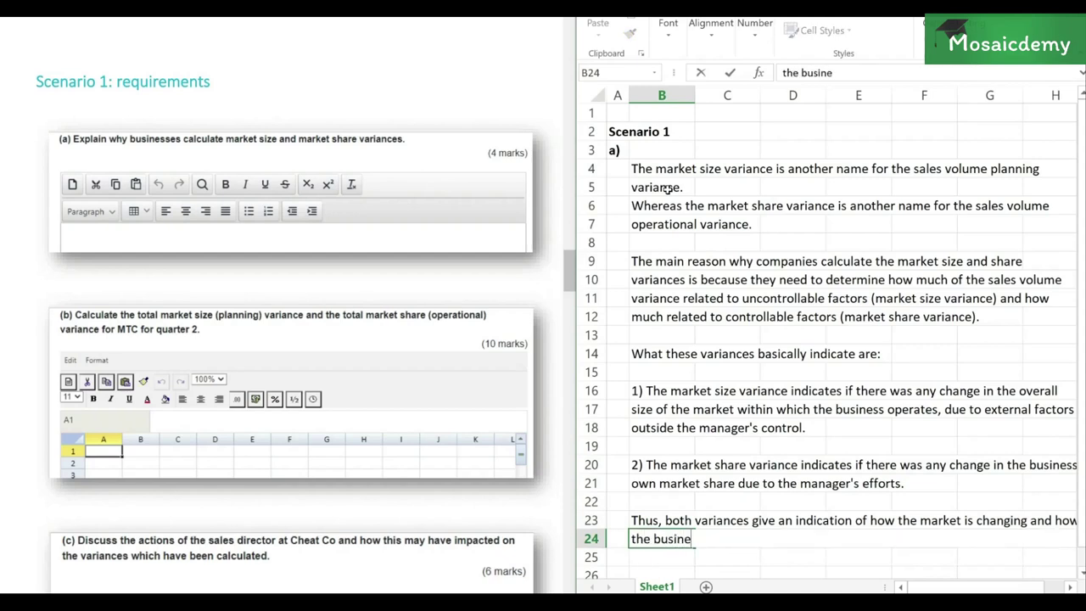
{"action": "type", "text": "ss is perform"}
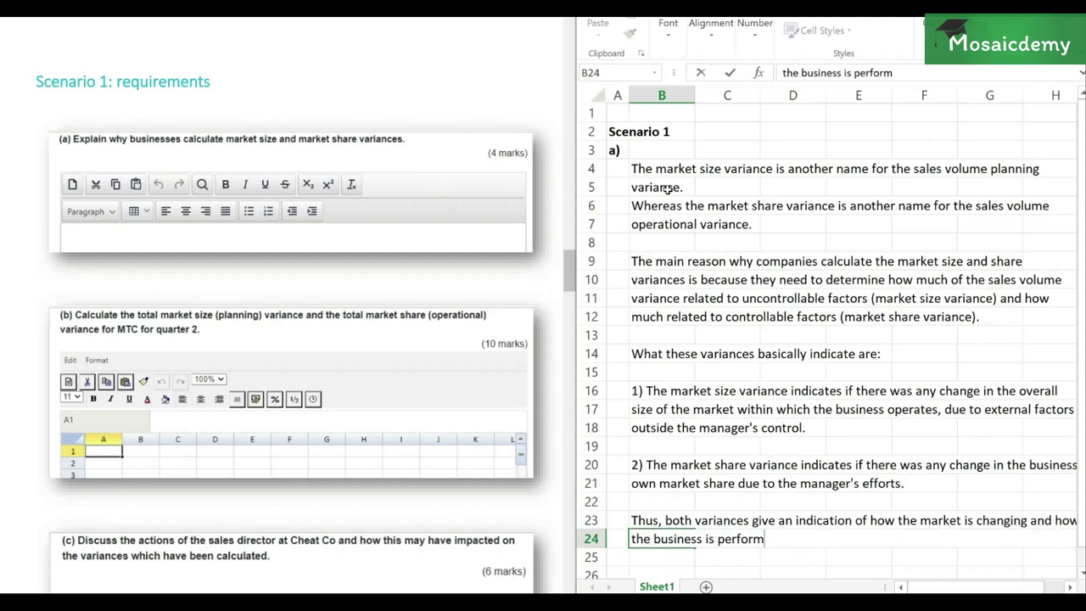
{"action": "type", "text": "ing against its competit"}
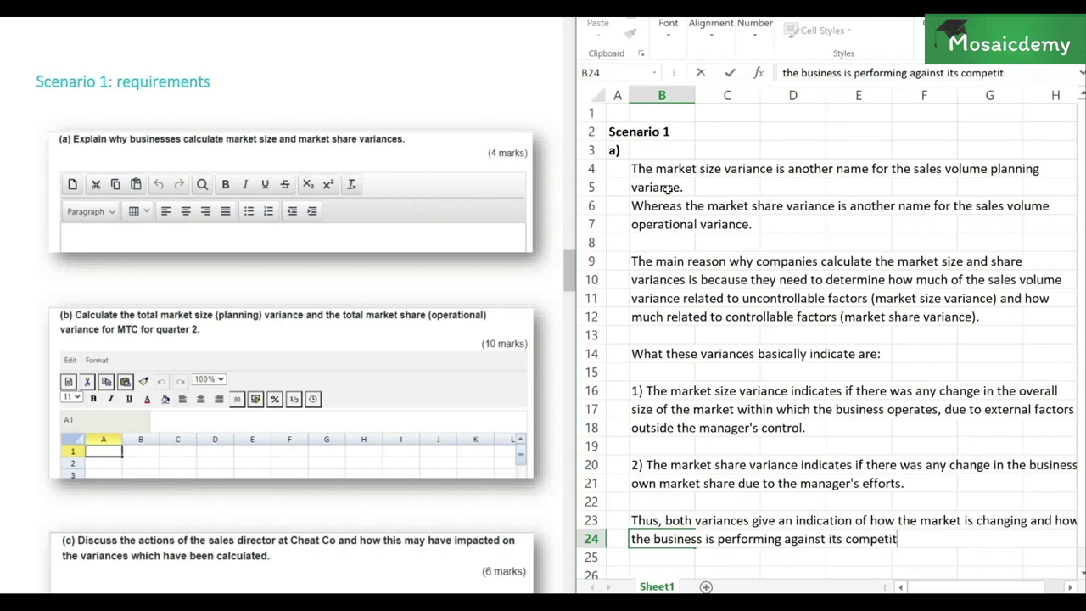
{"action": "type", "text": "roors, both of which are"}
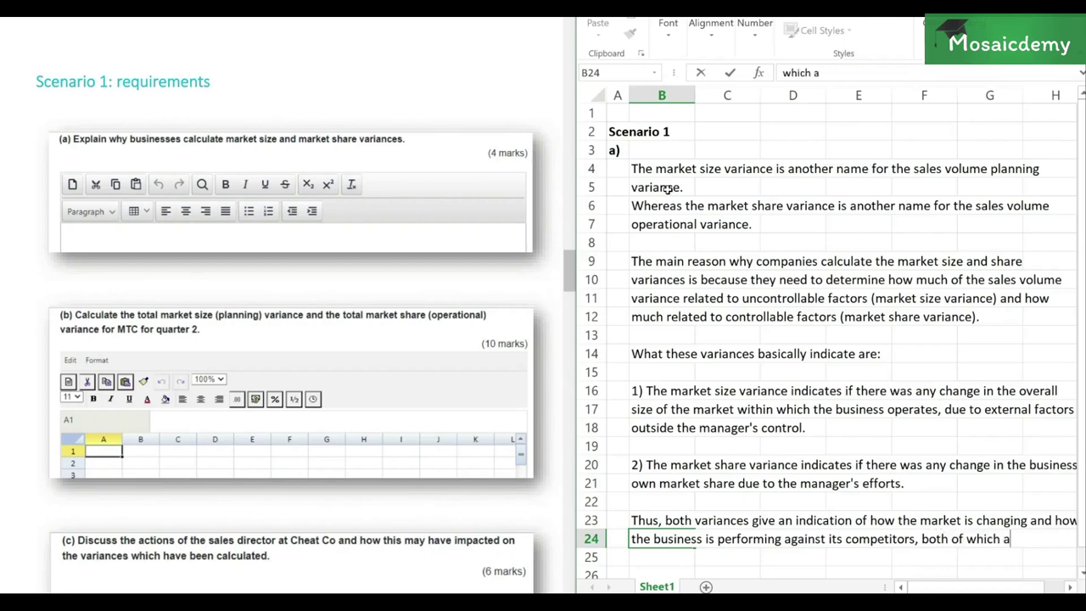
Finish the conclusion in B25 with "critical bits of information which any company should know."
{"action": "key", "text": "Return"}
{"action": "type", "text": "critic"}
{"action": "key", "text": "BackSpace"}
{"action": "type", "text": "tiva"}
{"action": "key", "text": "BackSpace"}
{"action": "key", "text": "BackSpace"}
{"action": "type", "text": "cal bits of information which "}
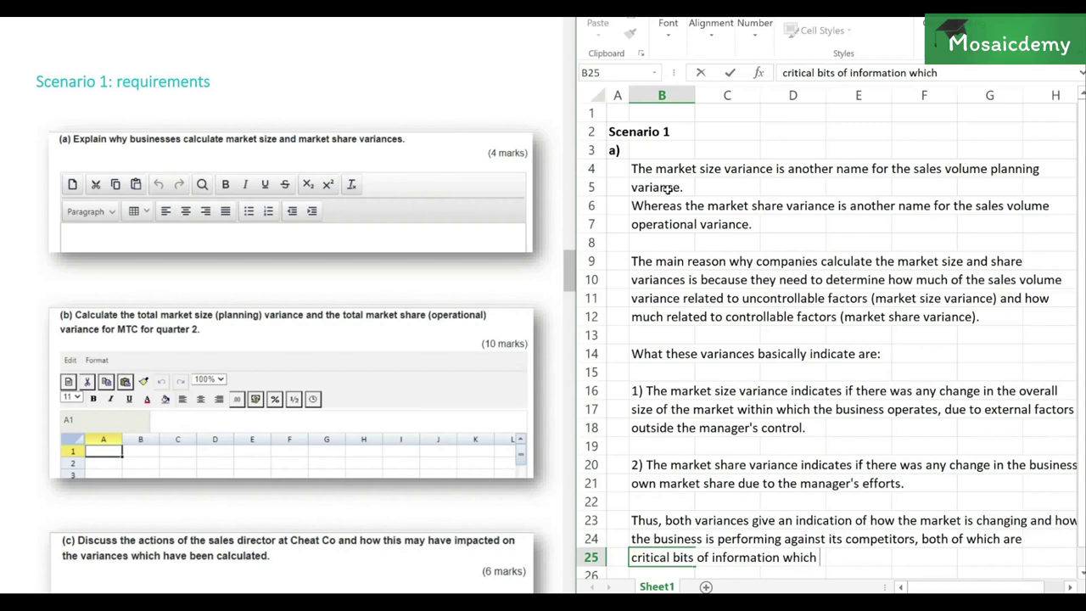
{"action": "type", "text": "any compan"}
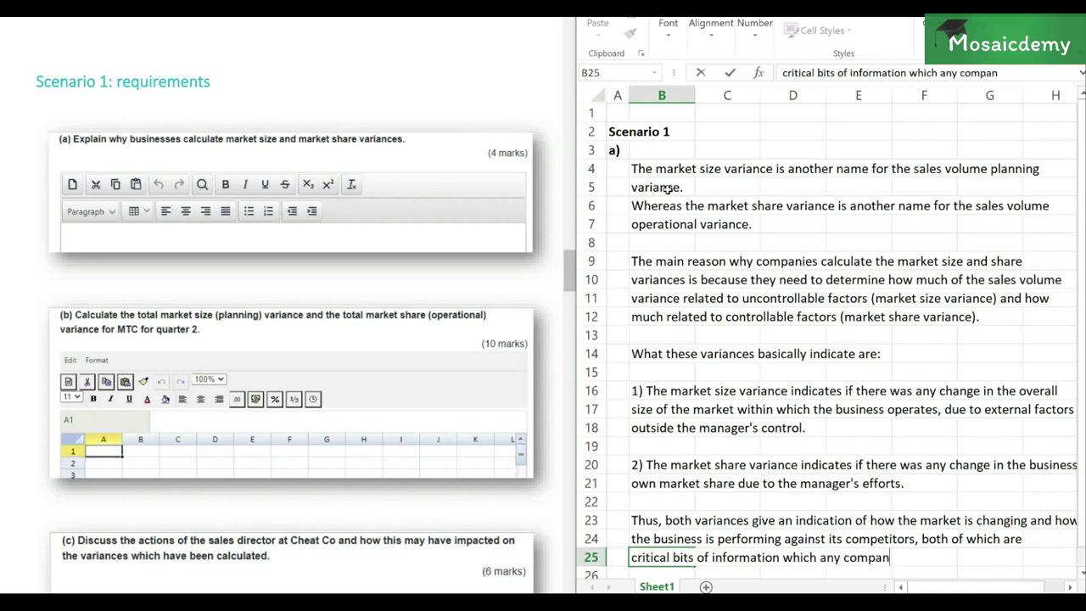
{"action": "type", "text": "y should know."}
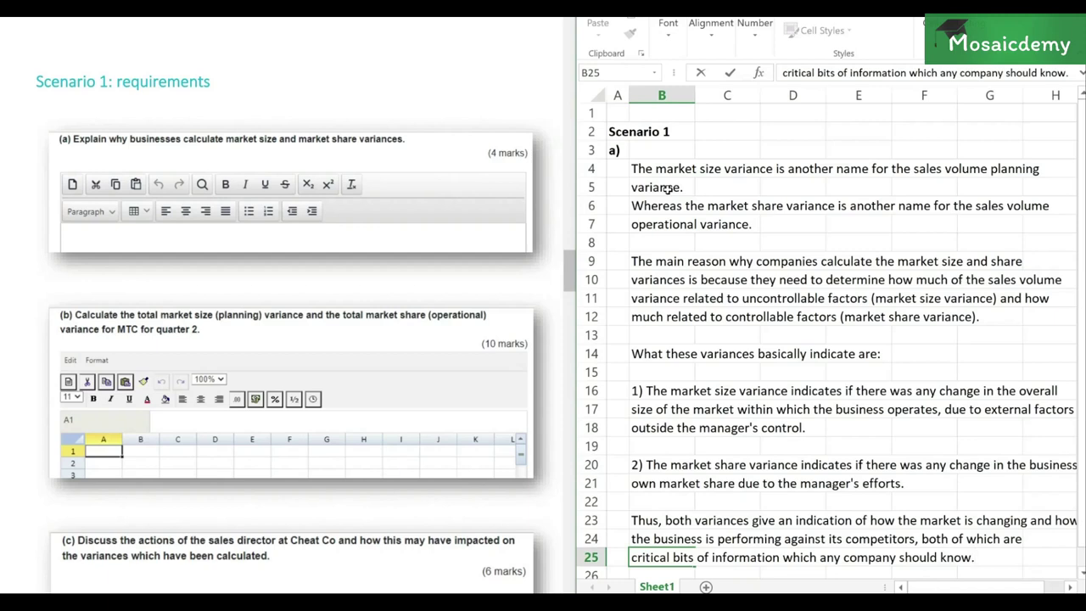
Leave row 26 blank and add a bold "b)" label in A27 for the next requirement
{"action": "key", "text": "Return"}
{"action": "key", "text": "Return"}
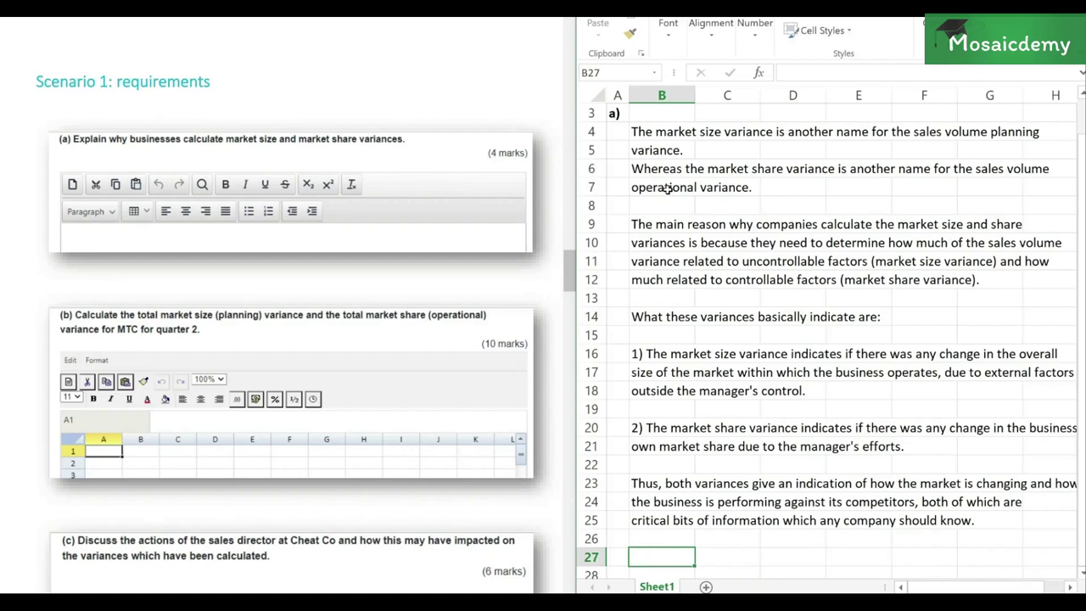
{"action": "key", "text": "Left"}
{"action": "type", "text": "b)"}
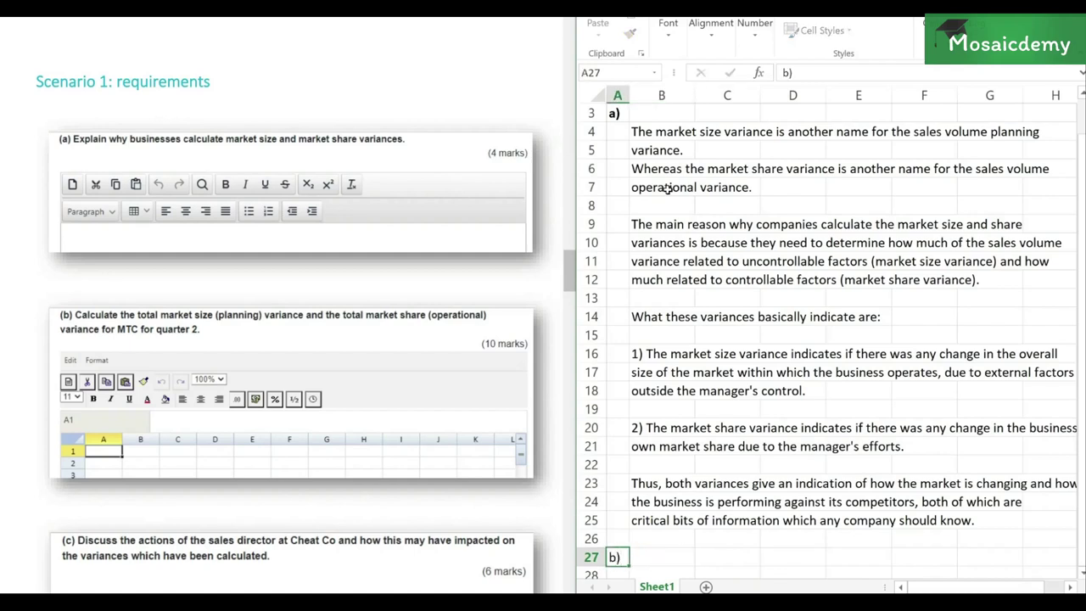
{"action": "key", "text": "Return"}
{"action": "key", "text": "Up"}
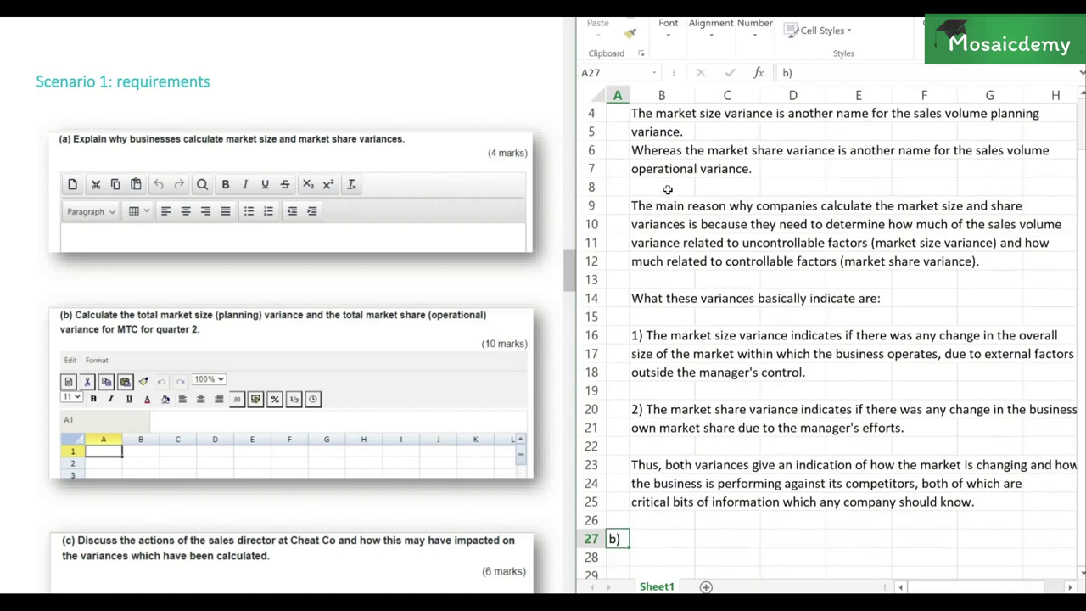
{"action": "key", "text": "Right"}
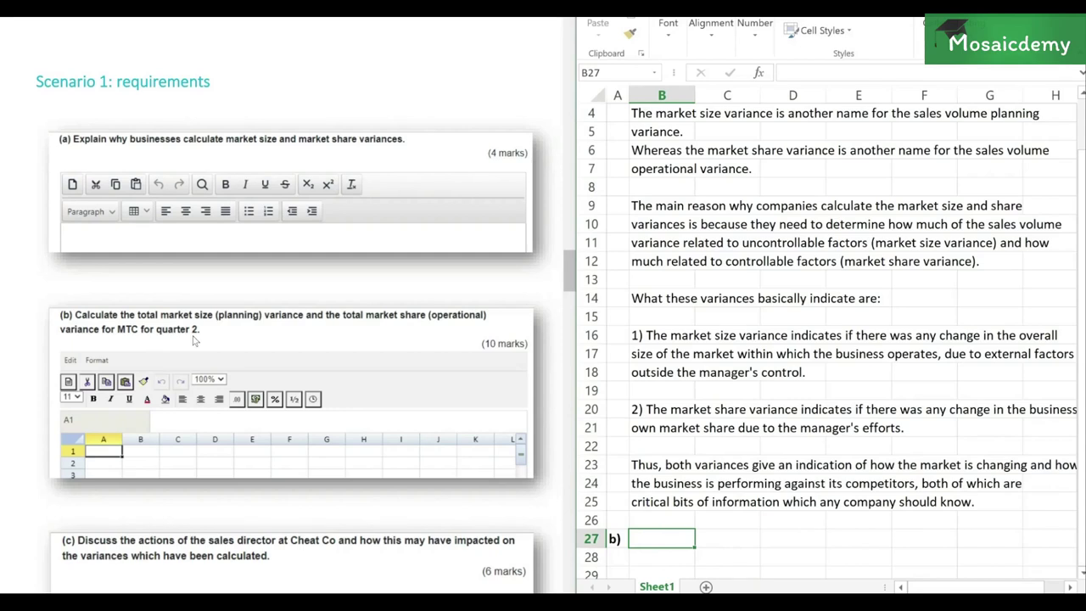
Go back to the Scenario 1 text and review its market sizes, weekly rates, market shares and budget assumptions for part (b)
{"action": "left_click", "coordinate": [293, 288]}
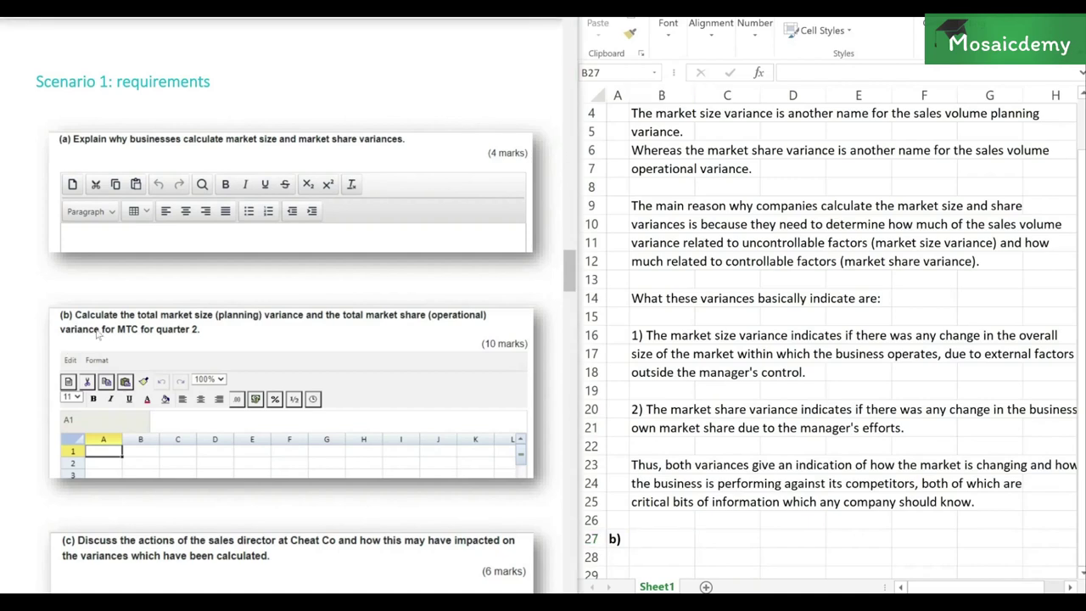
{"action": "scroll", "coordinate": [227, 336], "scroll_direction": "up", "scroll_amount": 5}
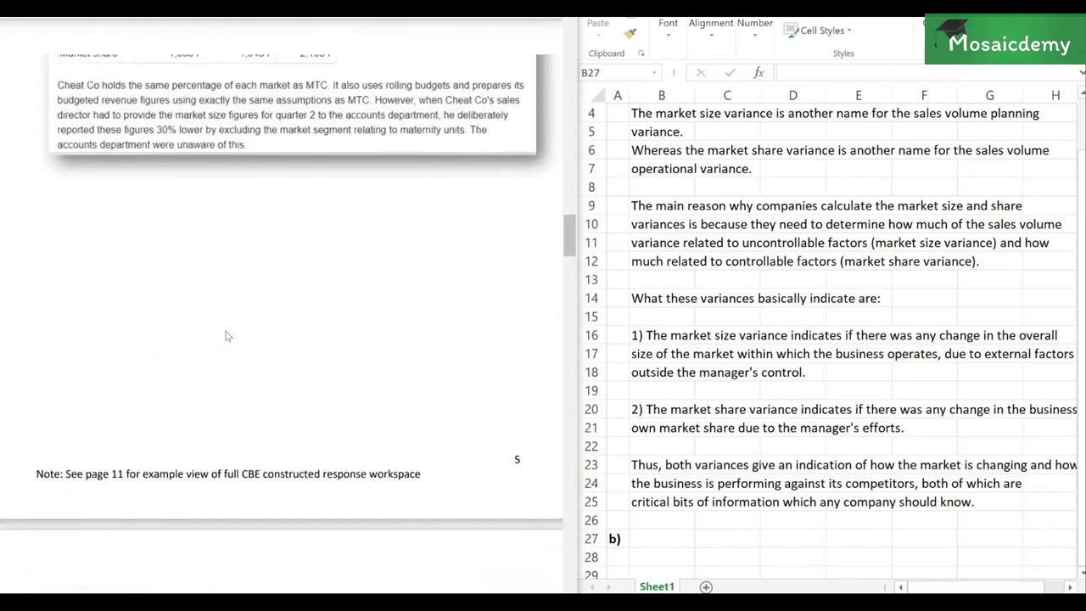
{"action": "scroll", "coordinate": [226, 336], "scroll_direction": "up", "scroll_amount": 10}
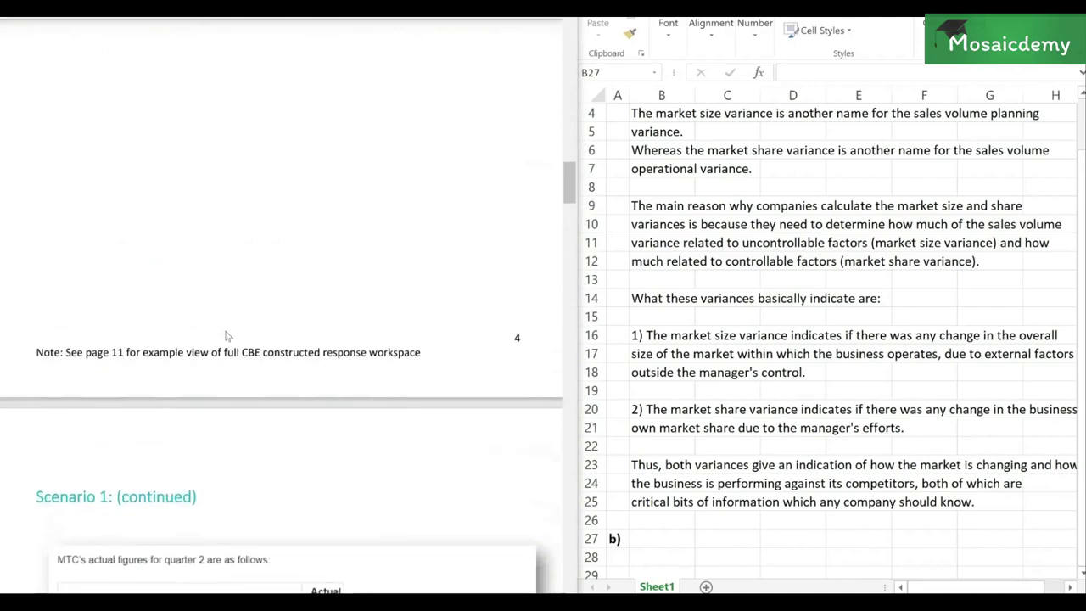
{"action": "scroll", "coordinate": [227, 336], "scroll_direction": "up", "scroll_amount": 10}
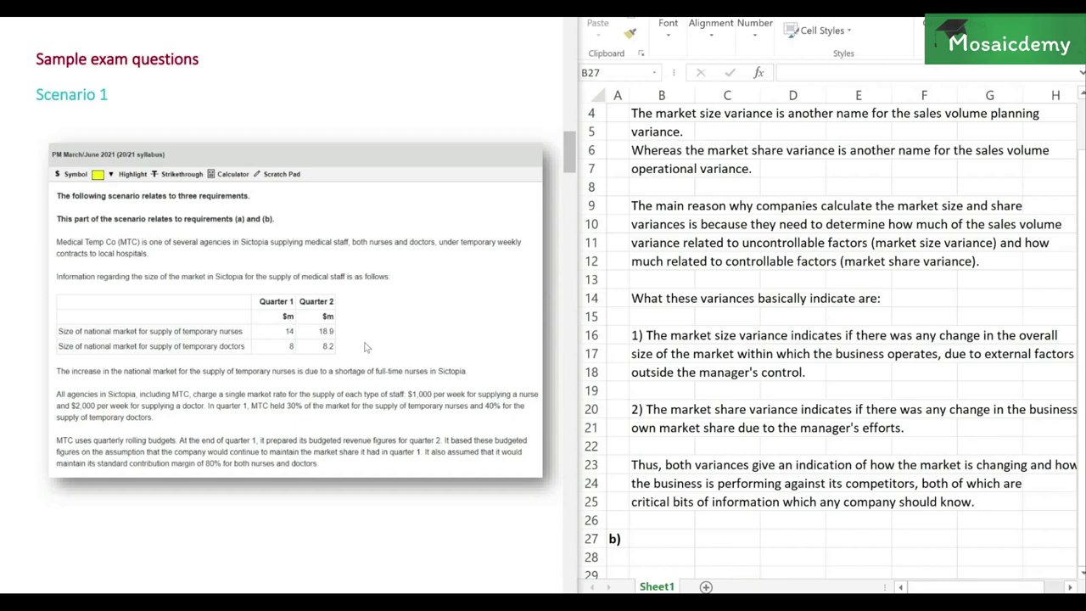
{"action": "scroll", "coordinate": [365, 346], "scroll_direction": "down", "scroll_amount": 1}
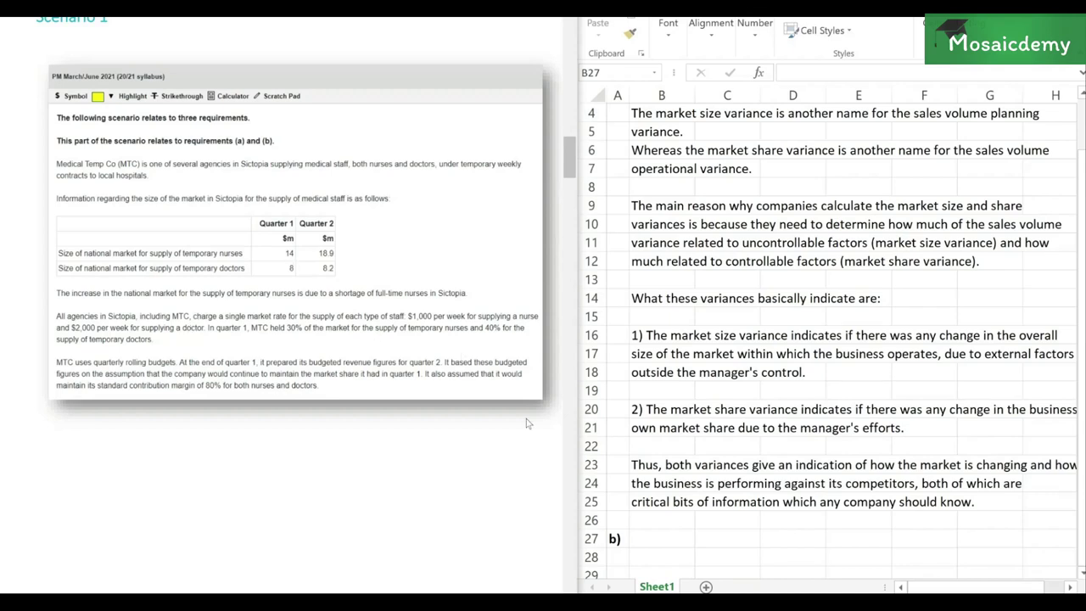
Start a key of abbreviations for part b) by writing "A = Actual" in B28
{"action": "left_click", "coordinate": [681, 534]}
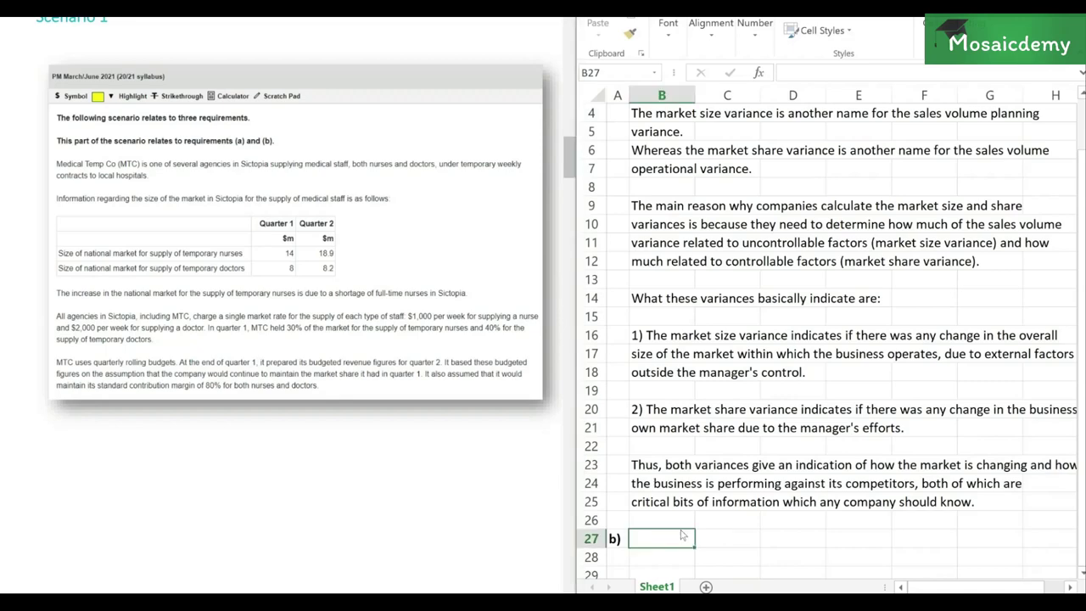
{"action": "key", "text": "Down"}
{"action": "key", "text": "Down"}
{"action": "key", "text": "Down"}
{"action": "key", "text": "Down"}
{"action": "key", "text": "Down"}
{"action": "key", "text": "Down"}
{"action": "key", "text": "Down"}
{"action": "key", "text": "Down"}
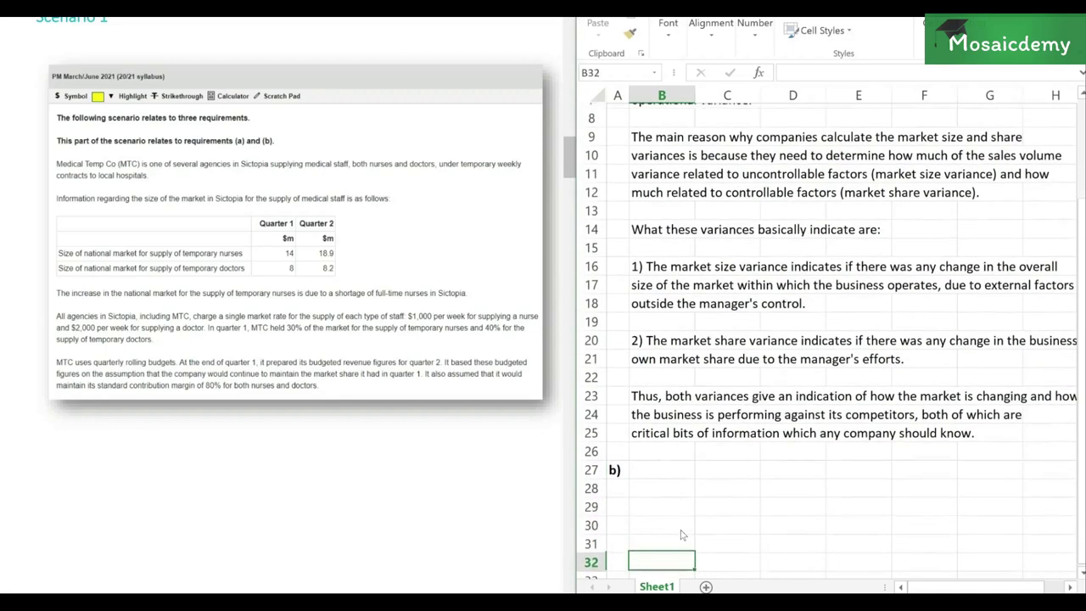
{"action": "key", "text": "Down"}
{"action": "key", "text": "Up"}
{"action": "key", "text": "Up"}
{"action": "key", "text": "Up"}
{"action": "key", "text": "Up"}
{"action": "key", "text": "Up"}
{"action": "key", "text": "Up"}
{"action": "key", "text": "Up"}
{"action": "key", "text": "Up"}
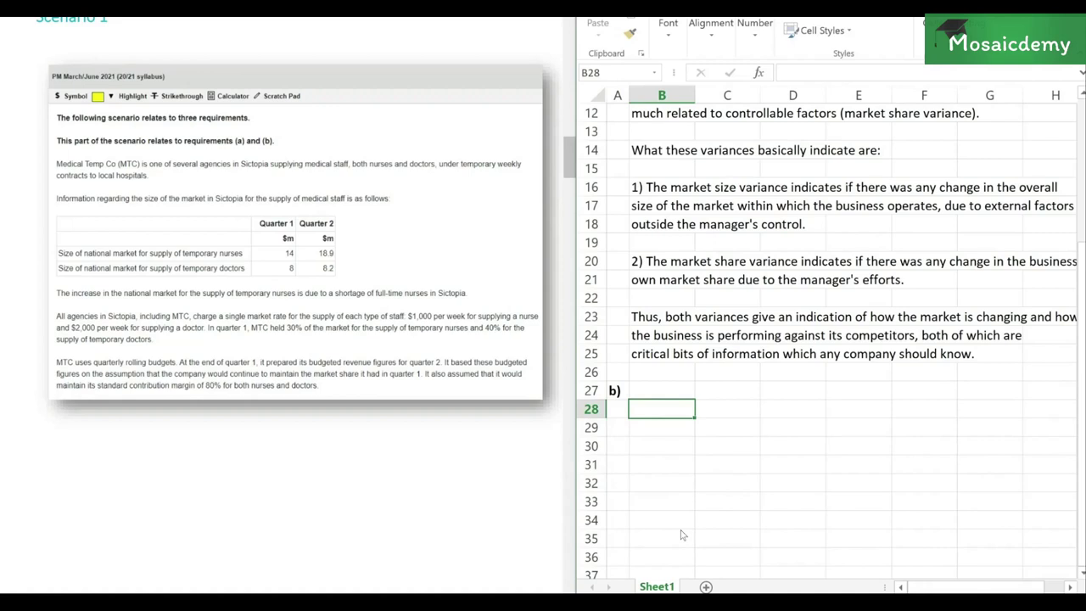
{"action": "type", "text": "A = Actual"}
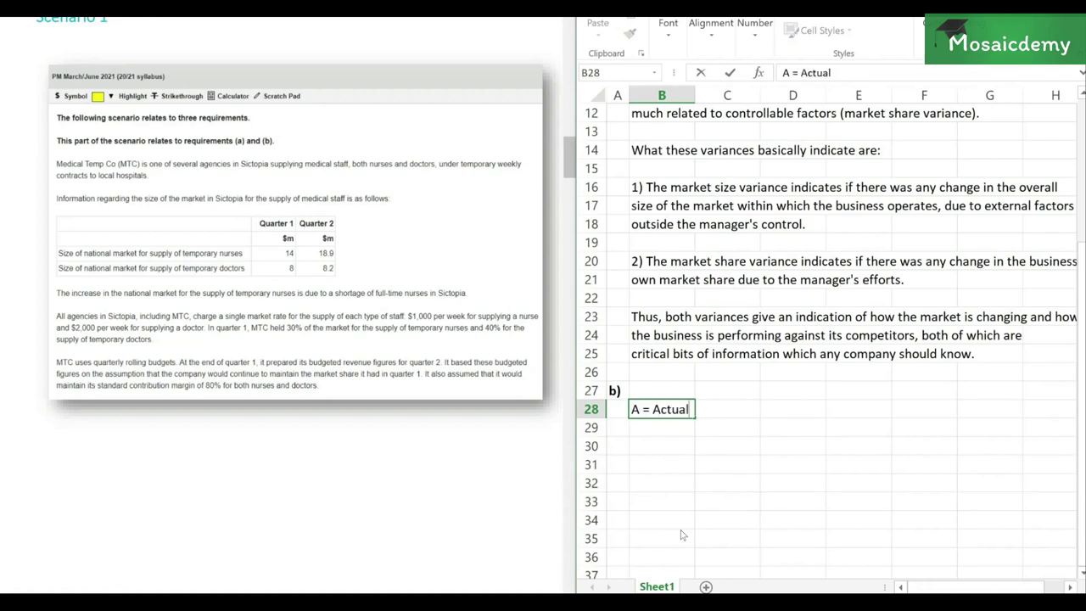
Add "S = Original standard/budget" in B29 and "R = Revised Standard/budget" in B30 to the key
{"action": "key", "text": "Return"}
{"action": "type", "text": "S = Ori"}
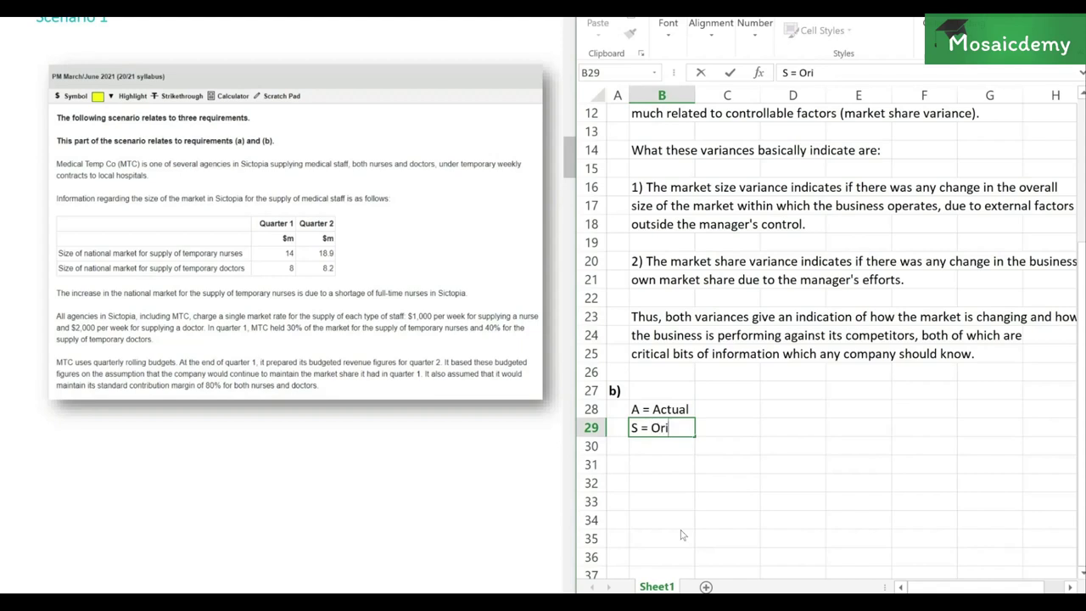
{"action": "type", "text": "ginal standa"}
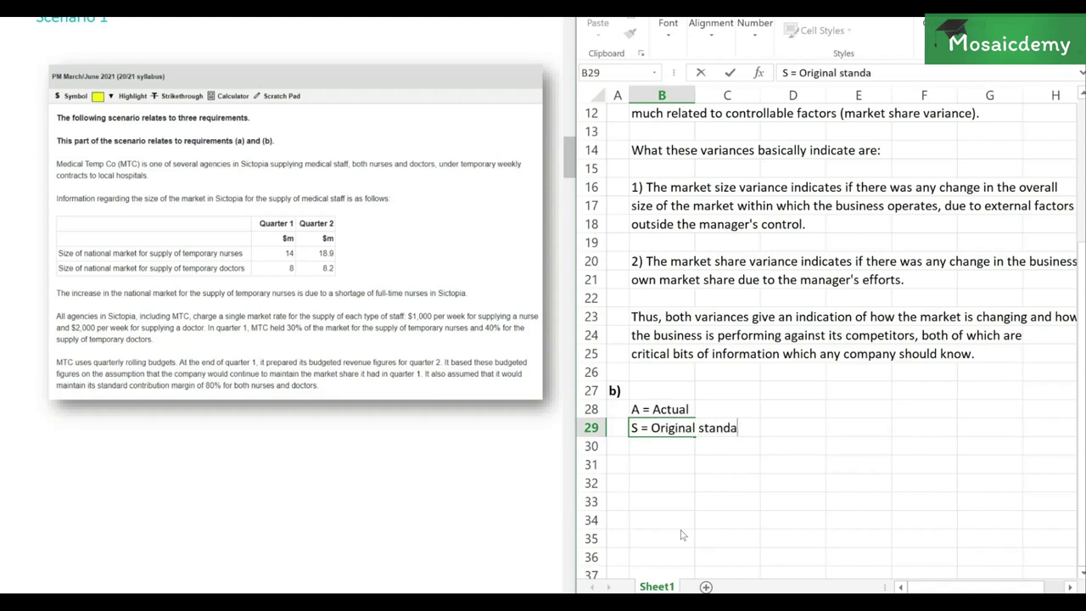
{"action": "type", "text": "rd/budget"}
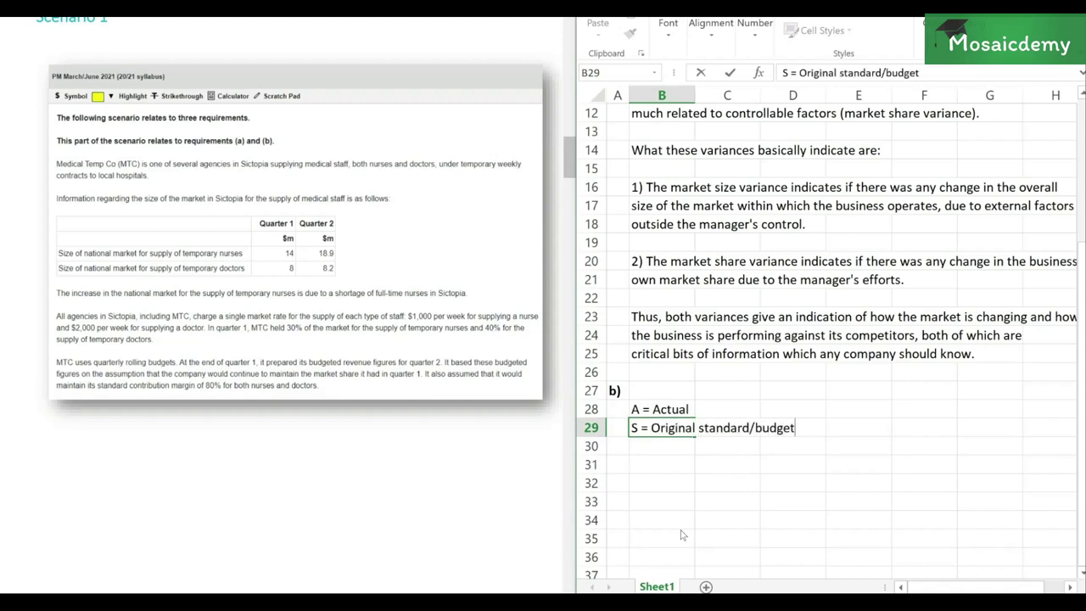
{"action": "key", "text": "Return"}
{"action": "type", "text": "R = Revised Standard/budget"}
{"action": "key", "text": "Return"}
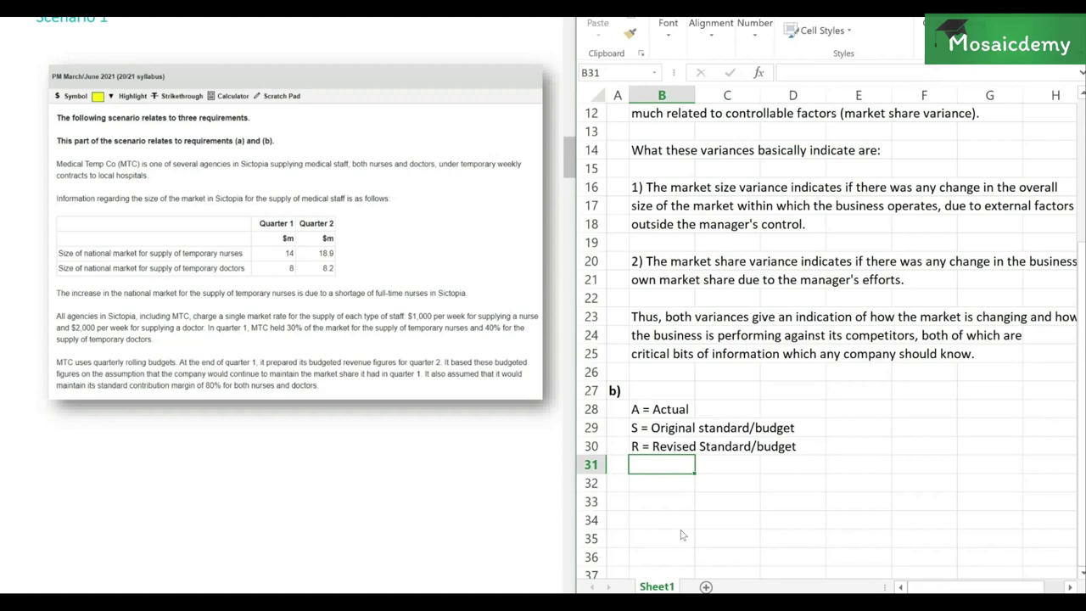
Add "U = Units" in B31 and the start of the next key entry, "C =", in B32
{"action": "type", "text": "U = Units"}
{"action": "key", "text": "Return"}
{"action": "type", "text": "C ="}
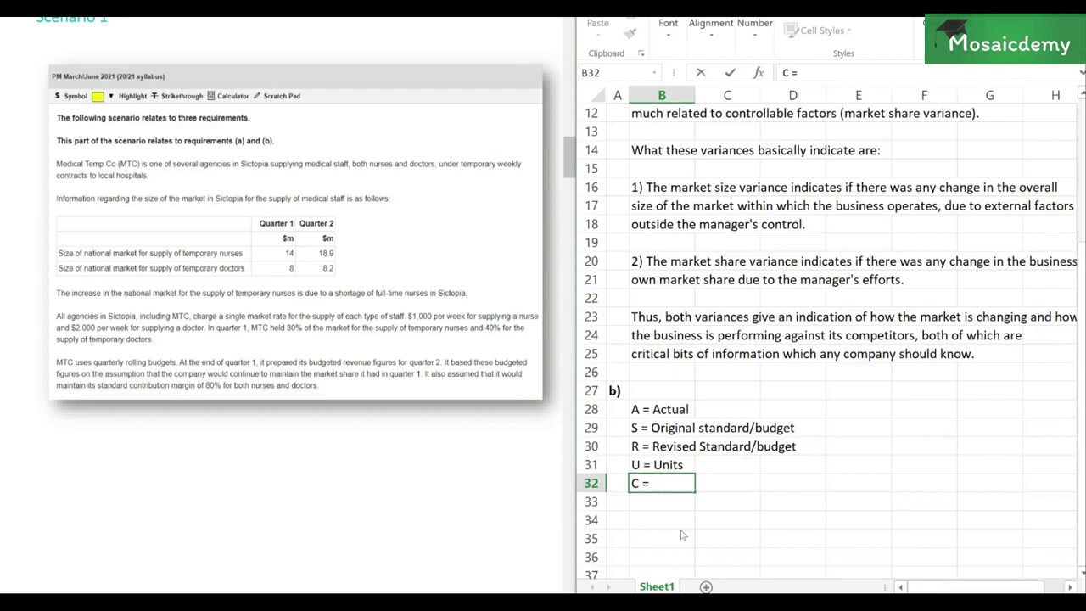
{"action": "key", "text": "Return"}
{"action": "key", "text": "Down"}
{"action": "key", "text": "Down"}
{"action": "key", "text": "Down"}
{"action": "key", "text": "Down"}
{"action": "key", "text": "Down"}
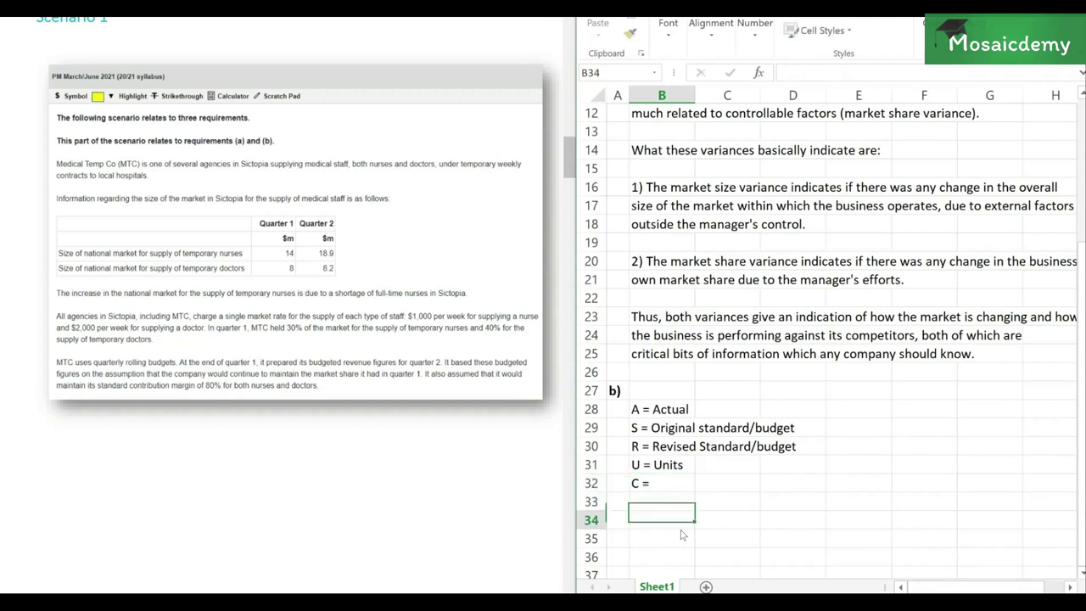
{"action": "key", "text": "Up"}
{"action": "key", "text": "Up"}
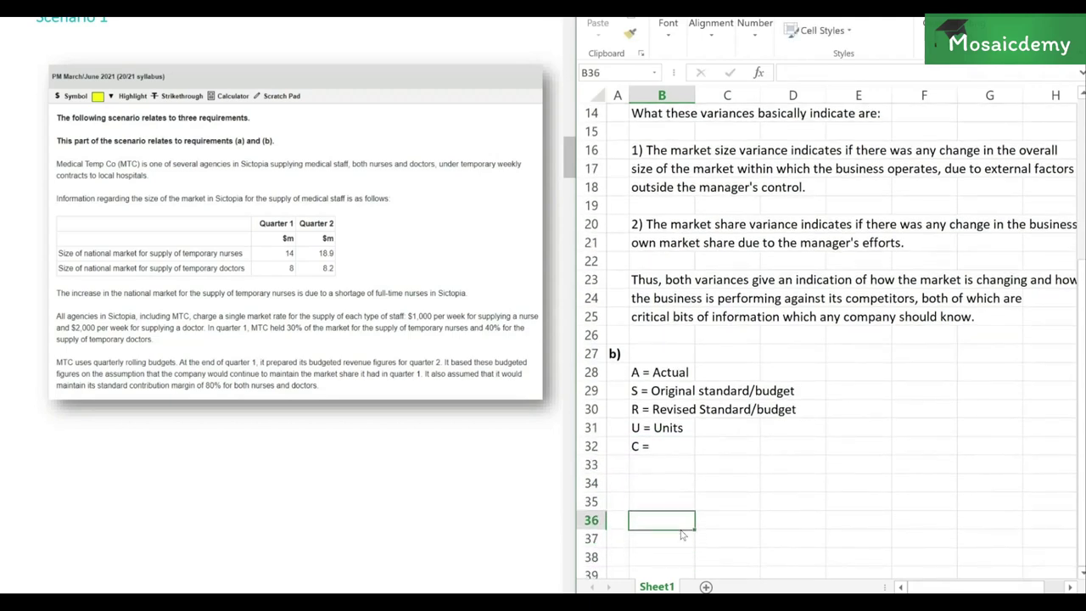
{"action": "key", "text": "Up"}
{"action": "key", "text": "Up"}
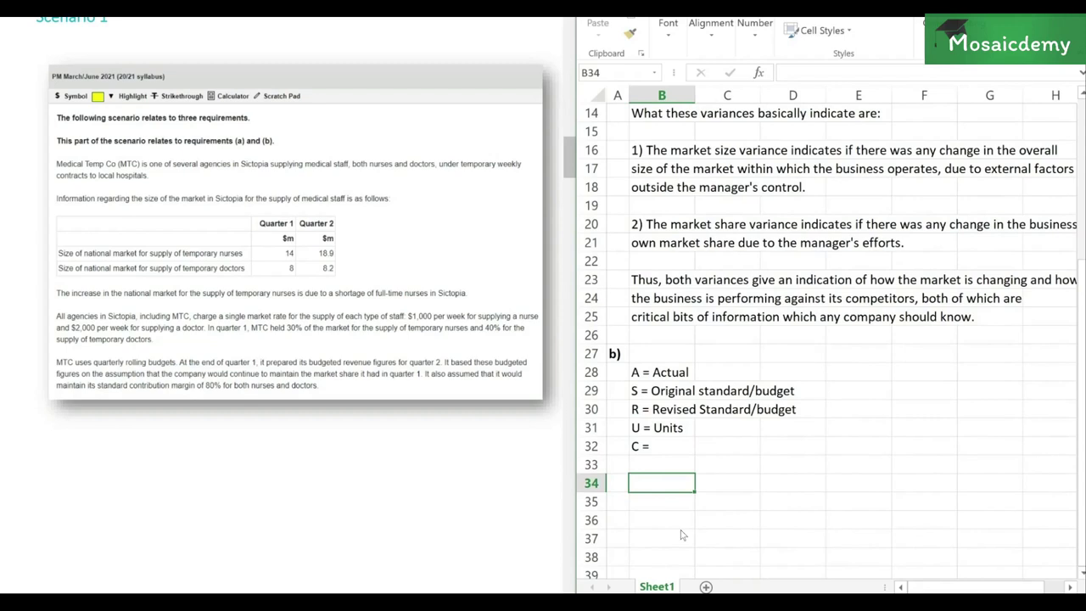
{"action": "type", "text": "Sale"}
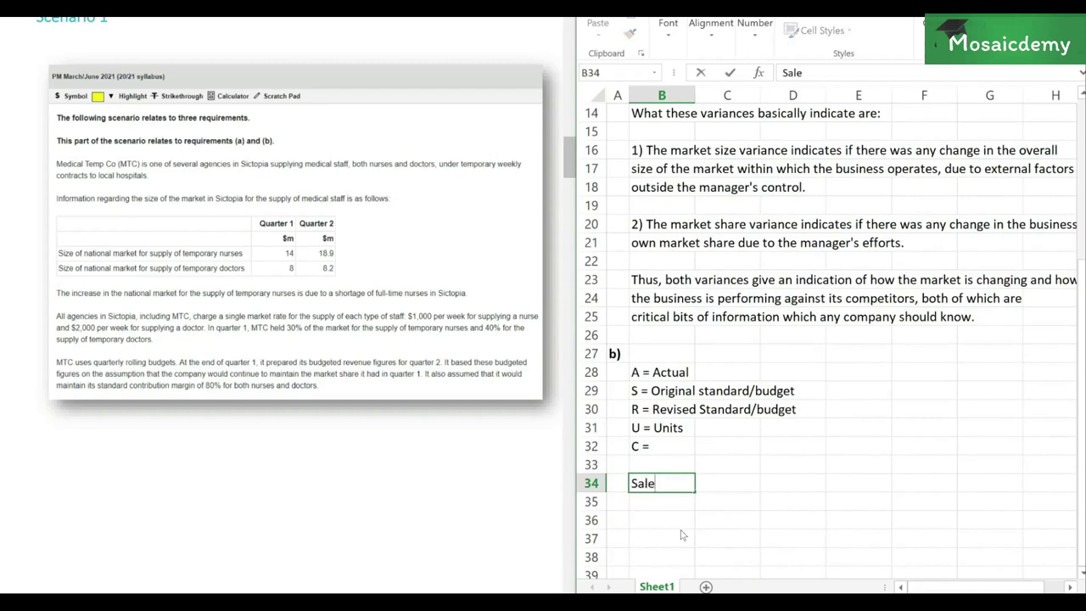
{"action": "type", "text": "s volume variance"}
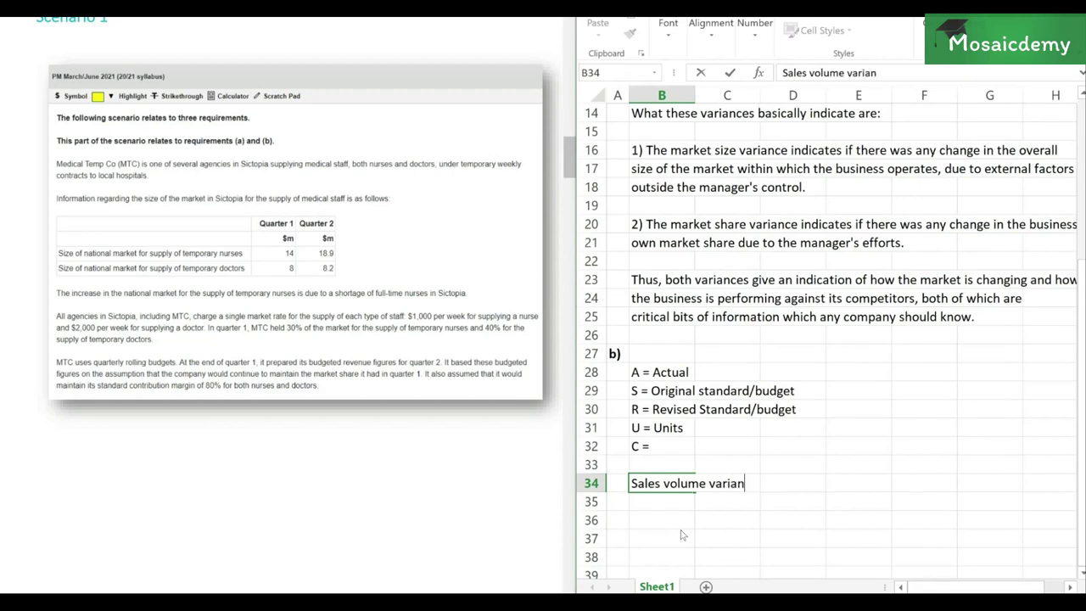
{"action": "key", "text": "BackSpace"}
{"action": "key", "text": "BackSpace"}
{"action": "key", "text": "BackSpace"}
{"action": "key", "text": "BackSpace"}
{"action": "key", "text": "BackSpace"}
{"action": "key", "text": "BackSpace"}
{"action": "key", "text": "BackSpace"}
{"action": "key", "text": "BackSpace"}
{"action": "key", "text": "BackSpace"}
{"action": "key", "text": "BackSpace"}
{"action": "key", "text": "BackSpace"}
{"action": "key", "text": "BackSpace"}
{"action": "key", "text": "BackSpace"}
{"action": "key", "text": "BackSpace"}
{"action": "key", "text": "BackSpace"}
{"action": "key", "text": "BackSpace"}
{"action": "key", "text": "BackSpace"}
{"action": "key", "text": "BackSpace"}
{"action": "key", "text": "BackSpace"}
{"action": "key", "text": "BackSpace"}
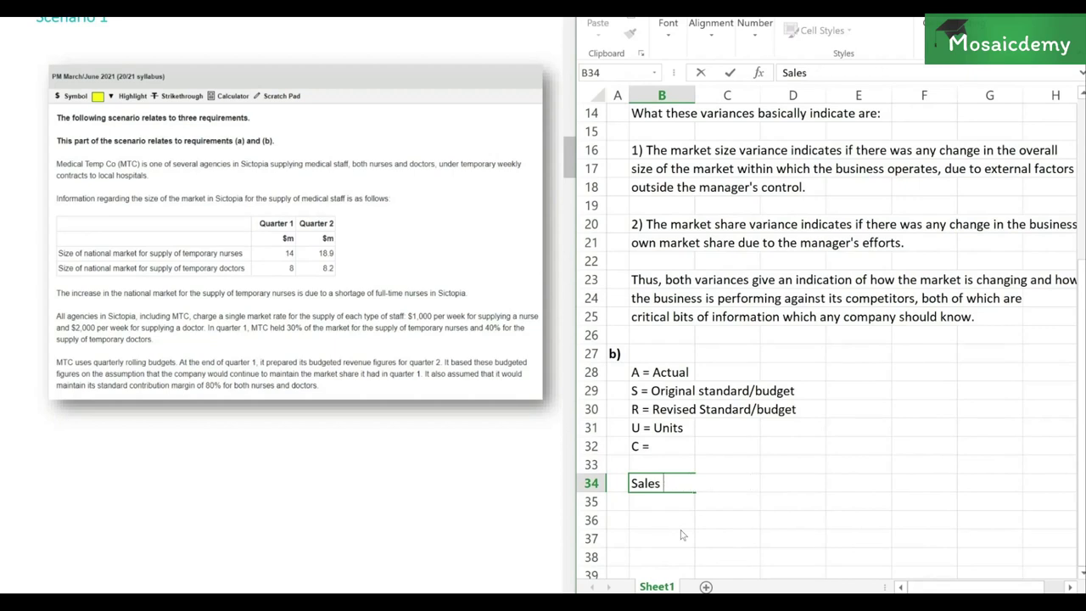
{"action": "key", "text": "Up"}
{"action": "key", "text": "Up"}
{"action": "key", "text": "Up"}
{"action": "key", "text": "Up"}
{"action": "key", "text": "Up"}
{"action": "key", "text": "Up"}
{"action": "key", "text": "Up"}
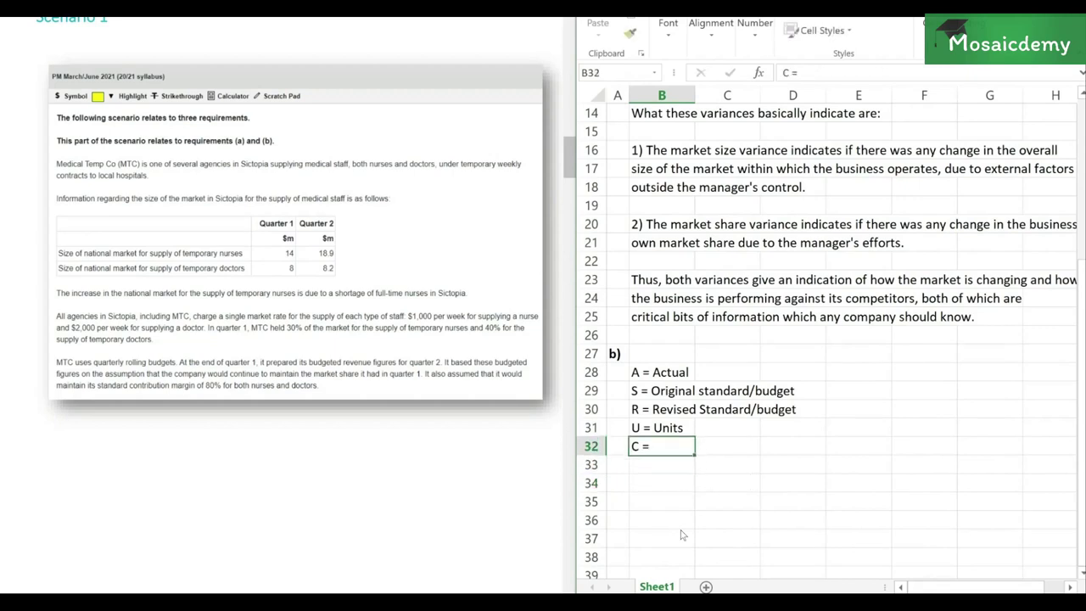
Add "SVV = Sales Volume Variance" to the part b) key in B27
{"action": "type", "text": "SVV"}
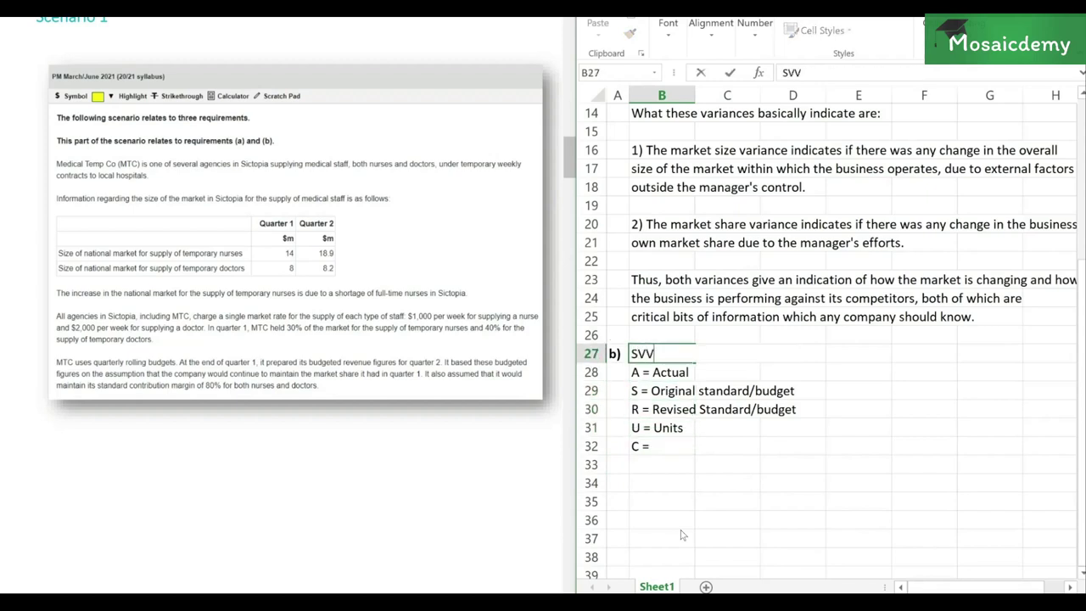
{"action": "type", "text": " = Sales Volume Variance"}
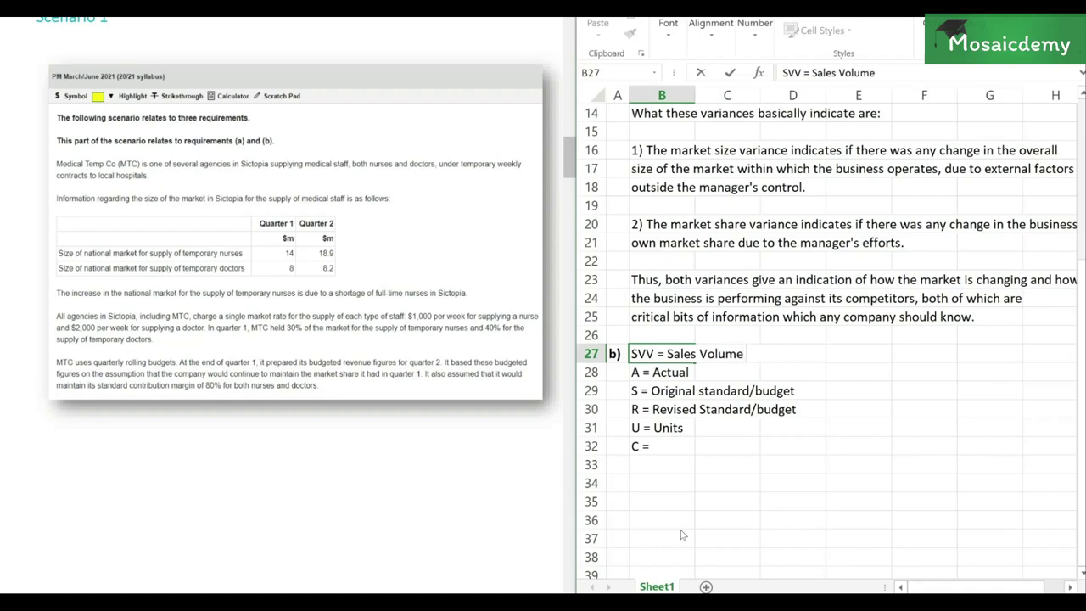
{"action": "key", "text": "Down"}
Start the sales volume variance formula in row 34 with "SVV =" in B34, "(A Units -" in C34 and "B units) x" in D34
{"action": "key", "text": "Down"}
{"action": "key", "text": "Down"}
{"action": "key", "text": "Down"}
{"action": "key", "text": "Down"}
{"action": "key", "text": "Down"}
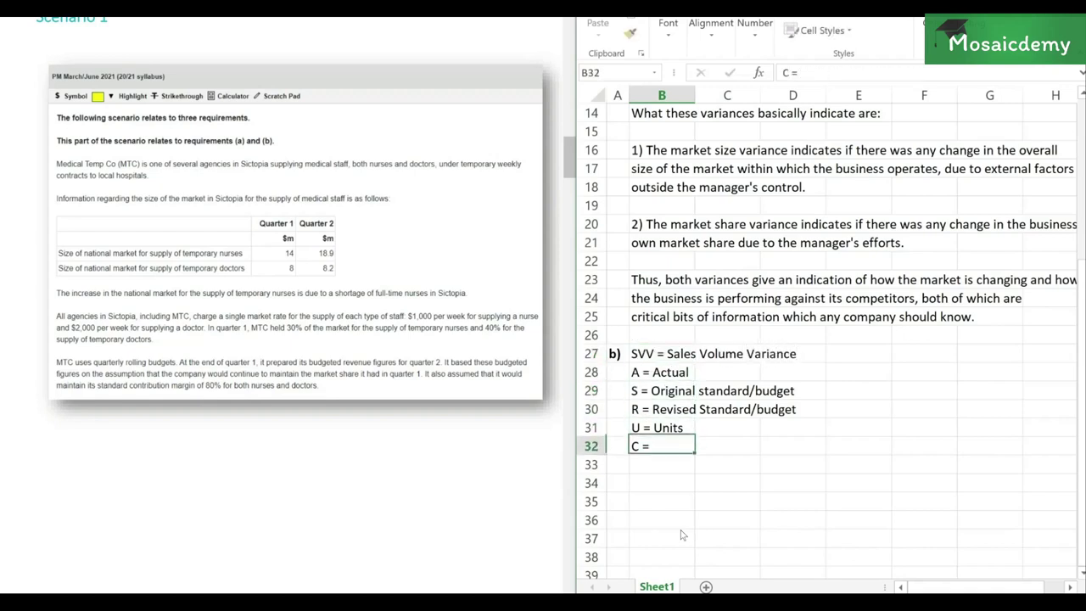
{"action": "type", "text": "SVV ="}
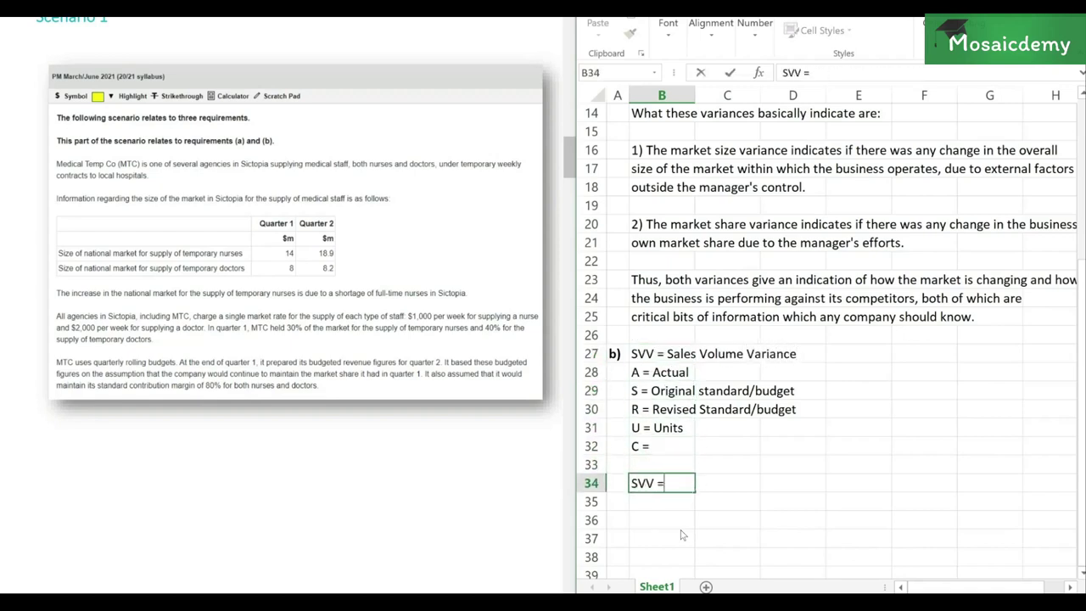
{"action": "key", "text": "Tab"}
{"action": "type", "text": "("}
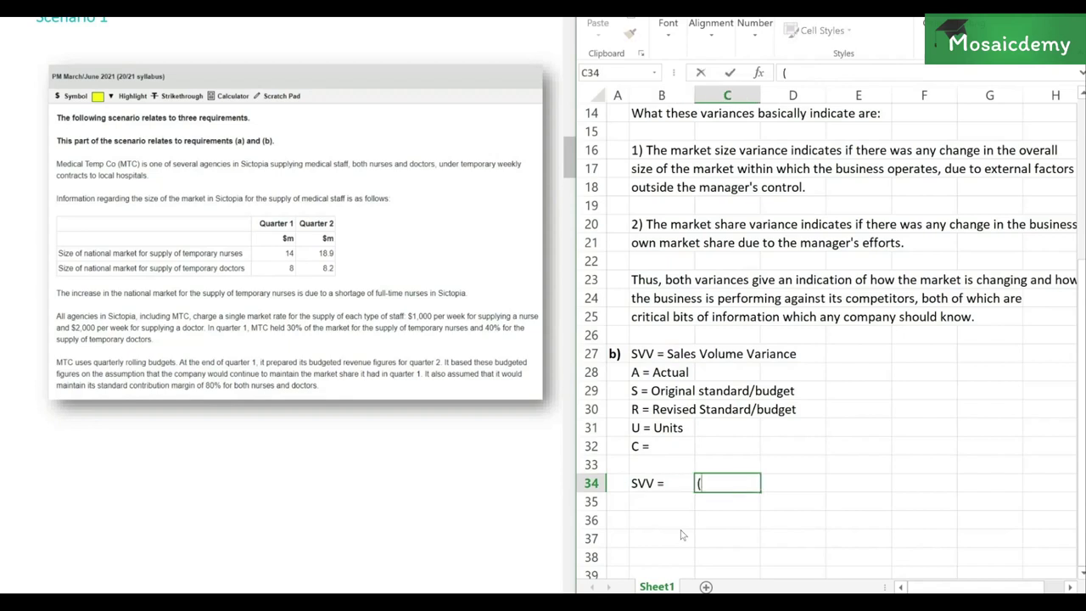
{"action": "type", "text": "A Units -"}
{"action": "key", "text": "Tab"}
{"action": "type", "text": "B units"}
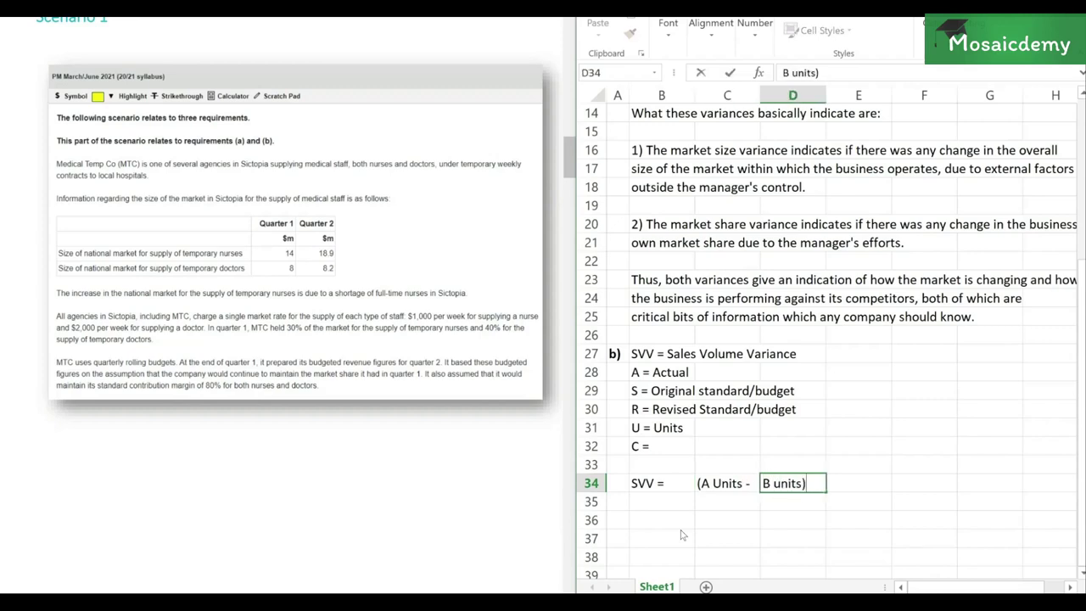
{"action": "type", "text": ") x"}
{"action": "key", "text": "Tab"}
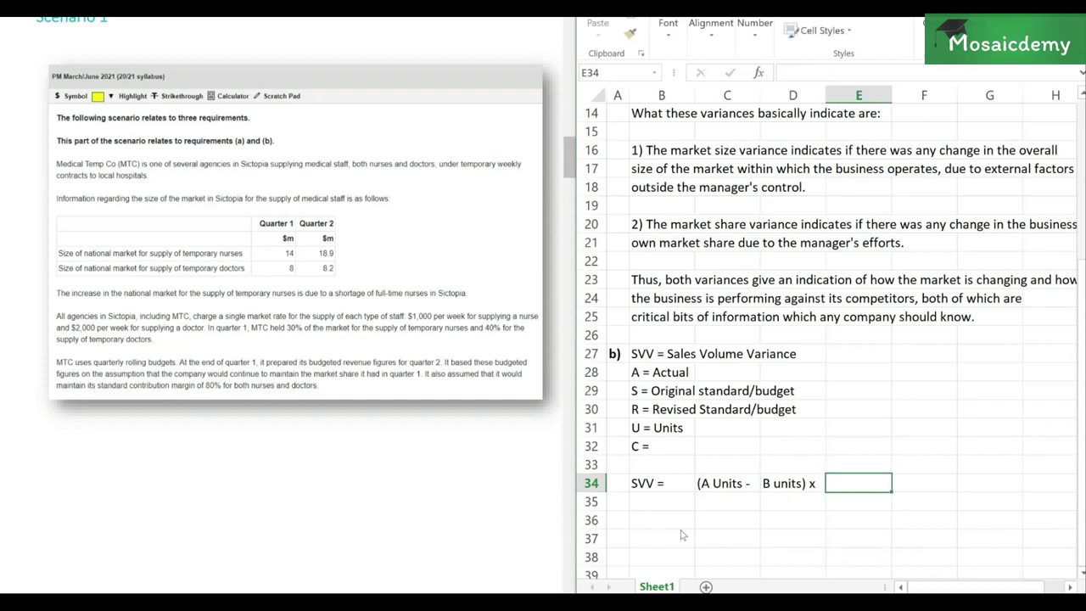
Finish the sales volume variance formula with "S Contribution per unit" in E34
{"action": "type", "text": "S Con"}
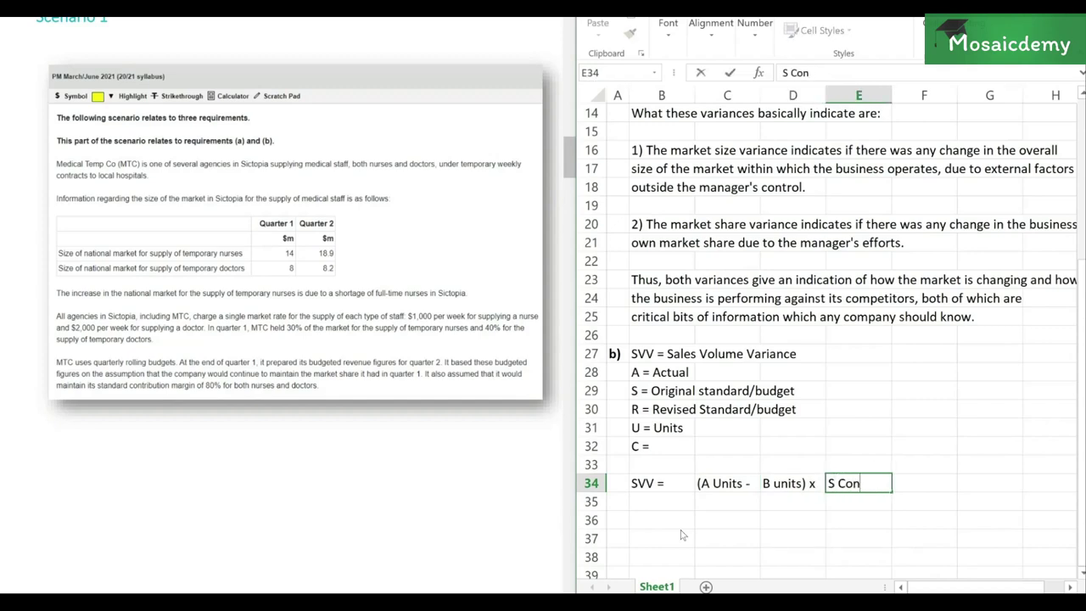
{"action": "type", "text": "tribution"}
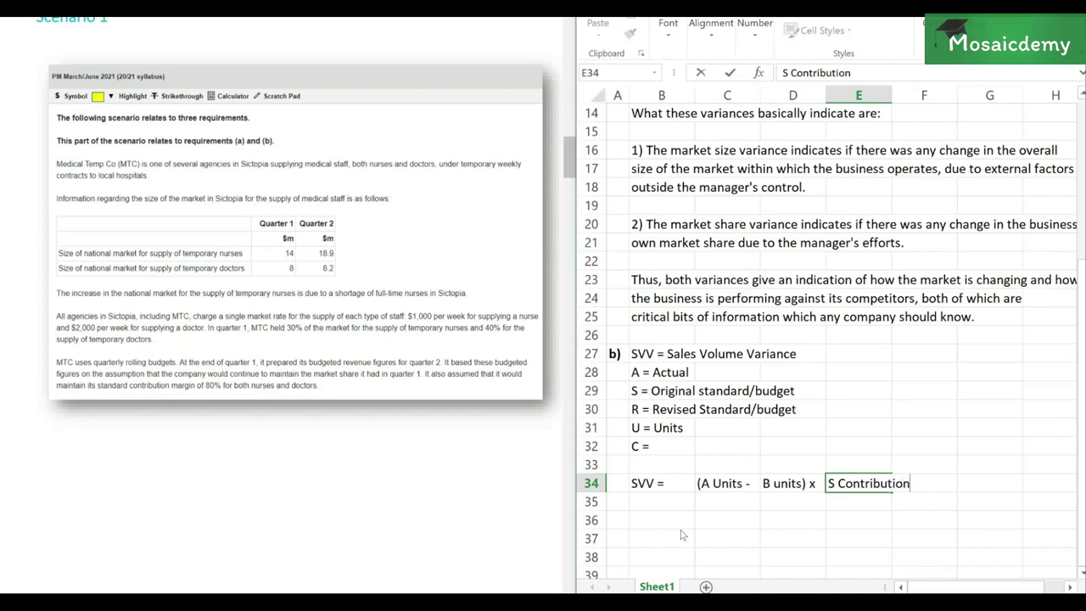
{"action": "type", "text": " per unit"}
{"action": "key", "text": "Return"}
Change the formula label in B34 to "SVV (nurses) =" and widen column B to fit it
{"action": "key", "text": "Left"}
{"action": "key", "text": "Left"}
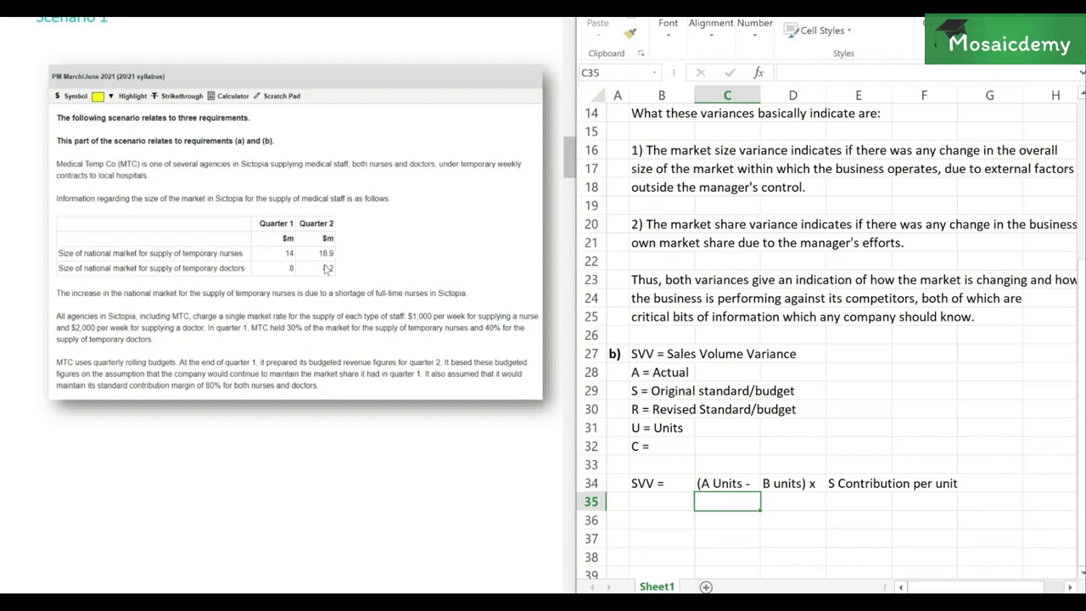
{"action": "key", "text": "Left"}
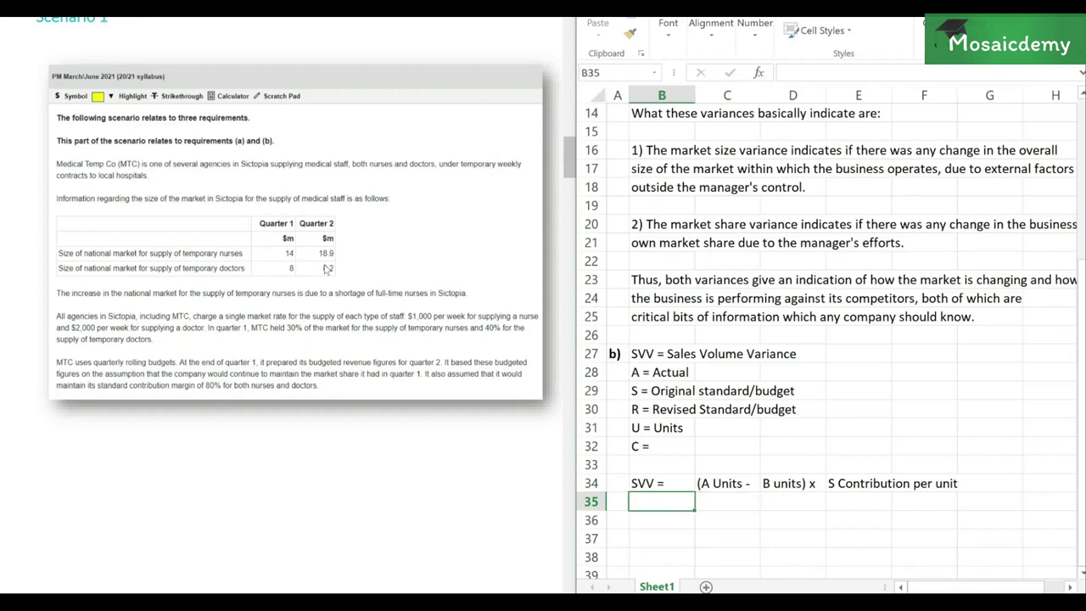
{"action": "key", "text": "Up"}
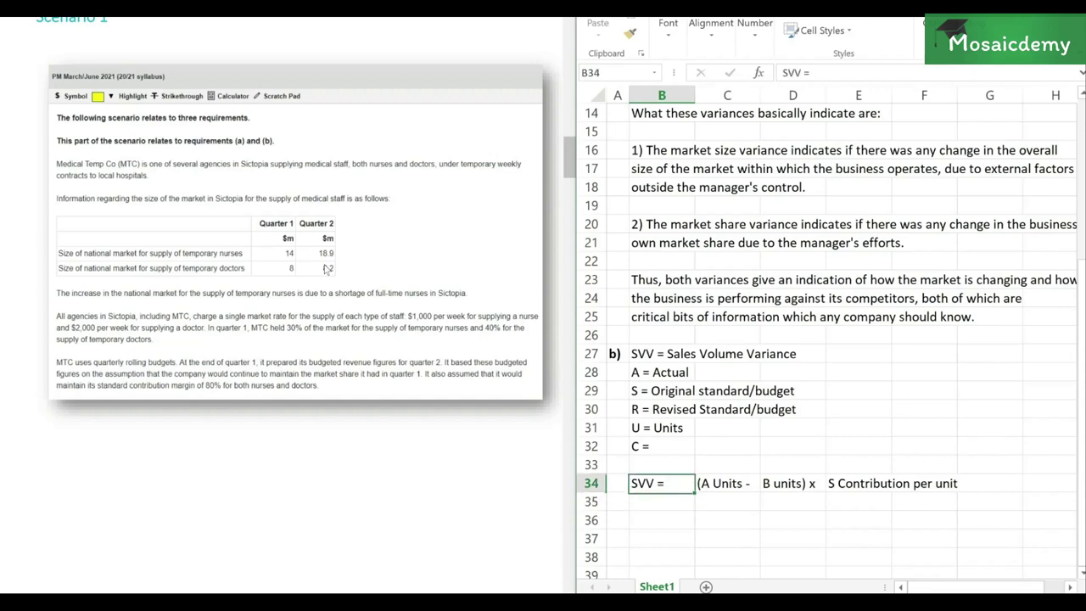
{"action": "key", "text": "Right"}
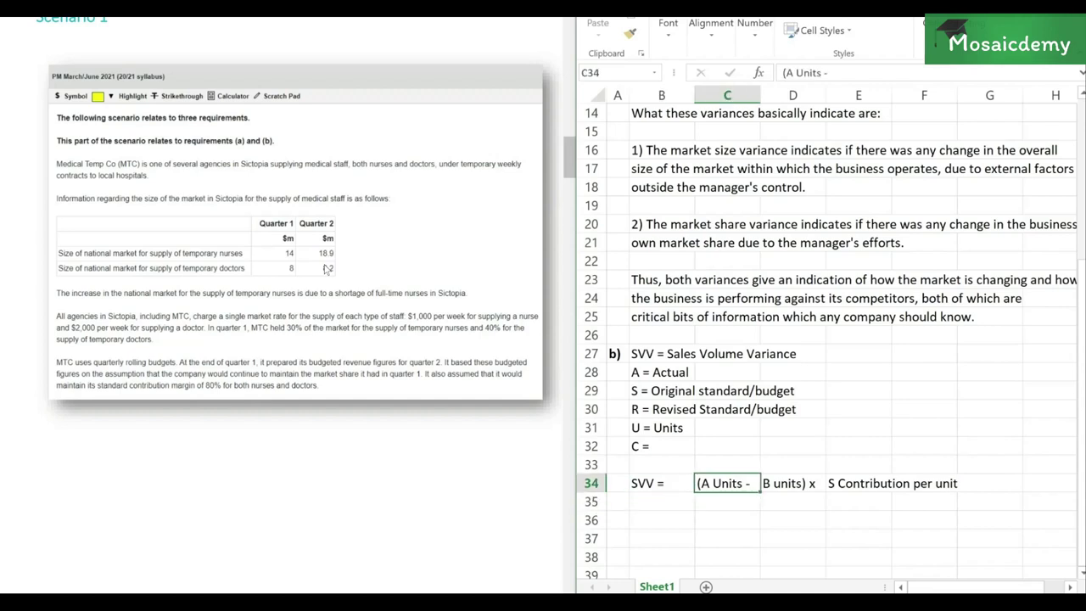
{"action": "key", "text": "Left"}
{"action": "key", "text": "F2"}
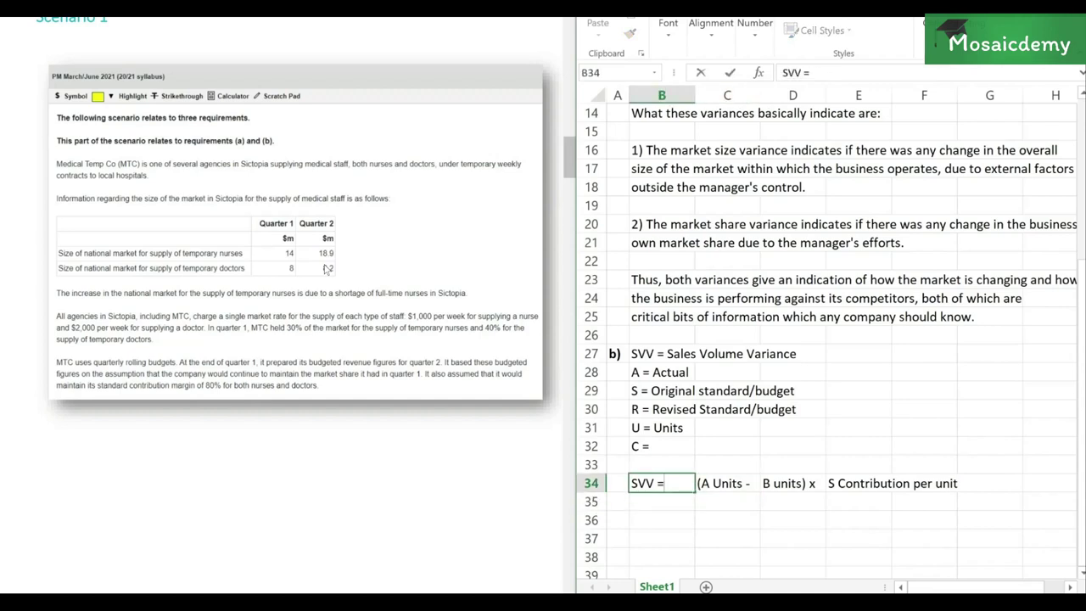
{"action": "type", "text": "(nurses)"}
{"action": "key", "text": "Return"}
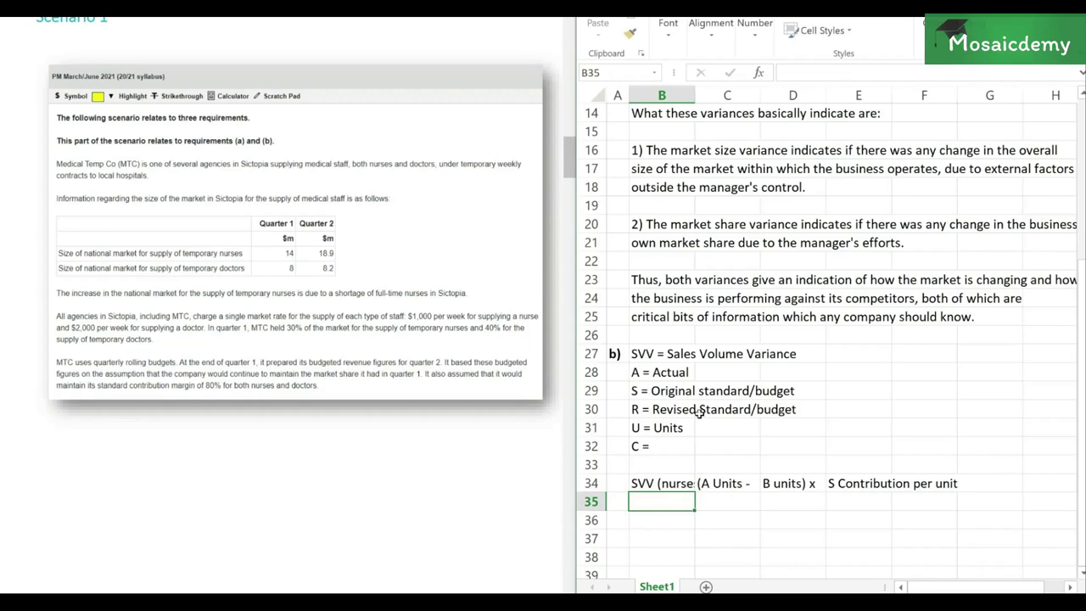
{"action": "left_click_drag", "start_coordinate": [695, 95], "coordinate": [727, 98]}
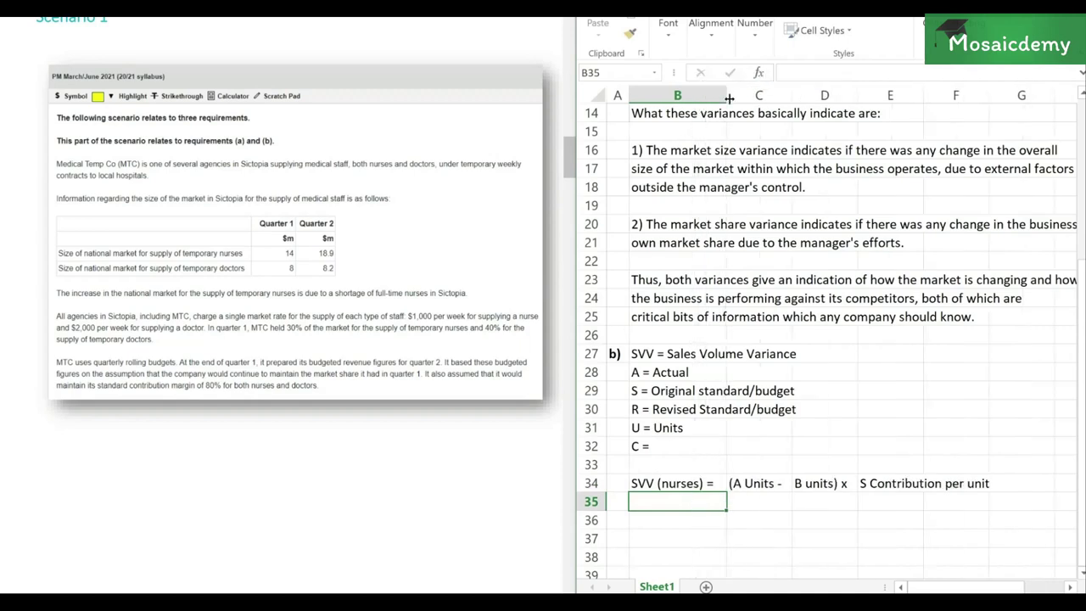
{"action": "key", "text": "Down"}
{"action": "key", "text": "Down"}
{"action": "key", "text": "Down"}
{"action": "key", "text": "Down"}
{"action": "key", "text": "Down"}
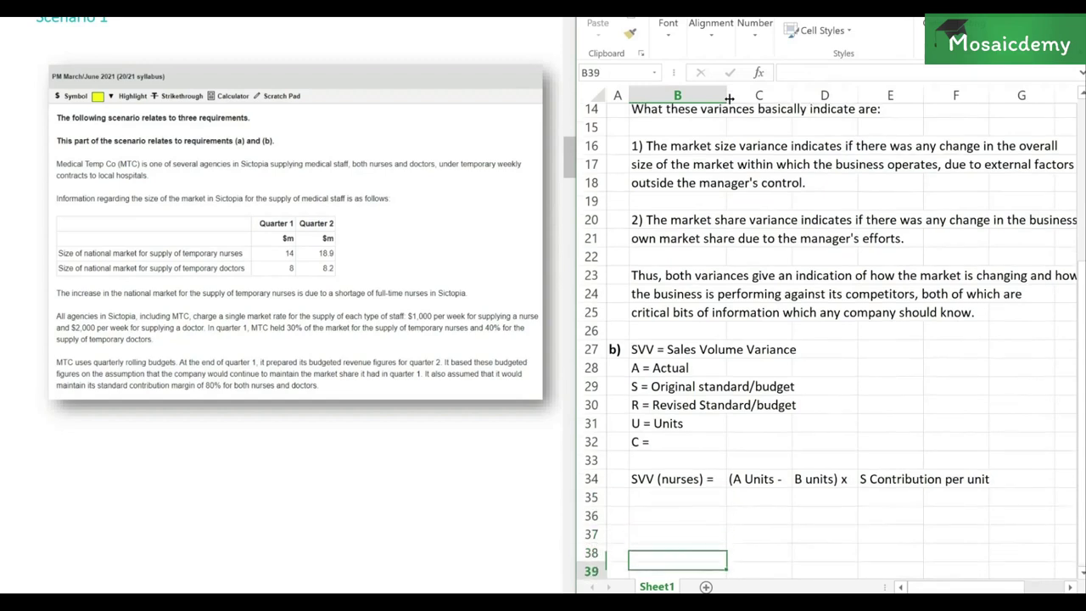
{"action": "key", "text": "Up"}
{"action": "key", "text": "Up"}
{"action": "key", "text": "Up"}
{"action": "key", "text": "Up"}
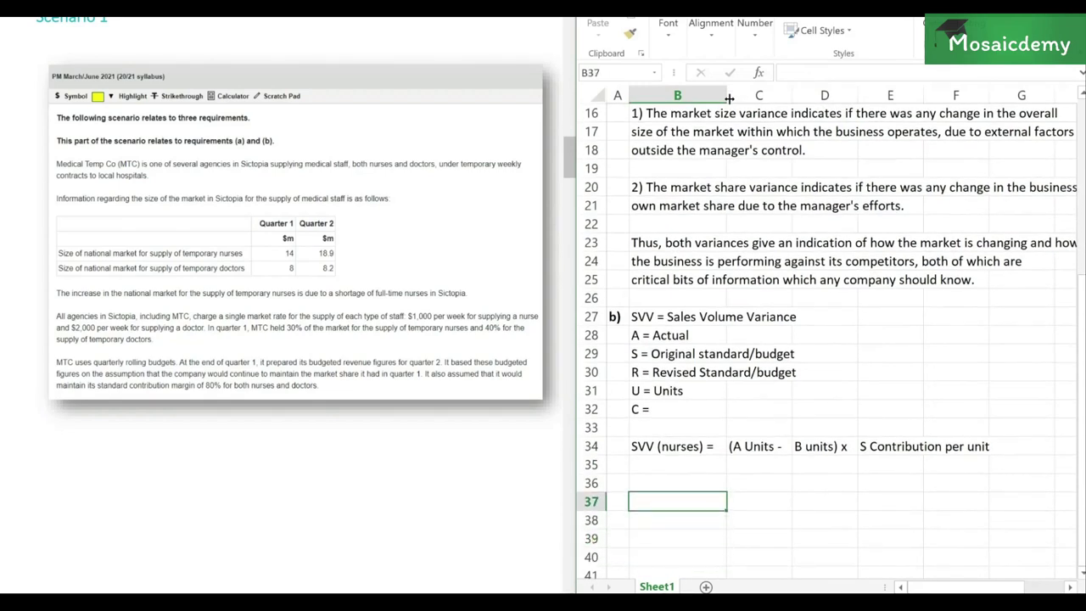
{"action": "type", "text": "F"}
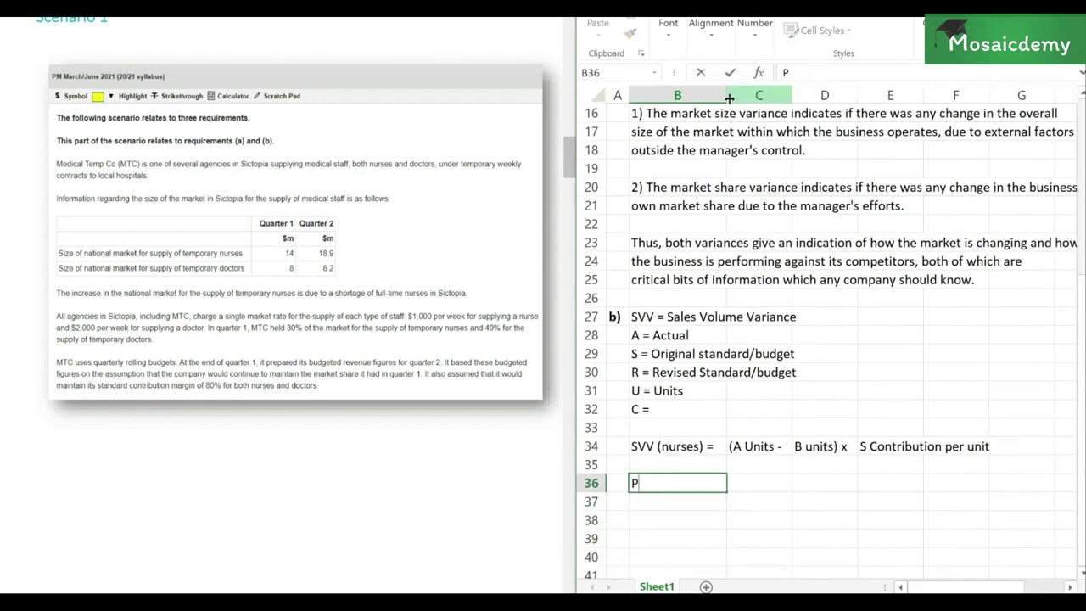
{"action": "key", "text": "BackSpace"}
{"action": "key", "text": "Return"}
Insert two blank rows at row 33, between the key and the sales volume variance formula
{"action": "key", "text": "Up"}
{"action": "key", "text": "Up"}
{"action": "key", "text": "Up"}
{"action": "key", "text": "Up"}
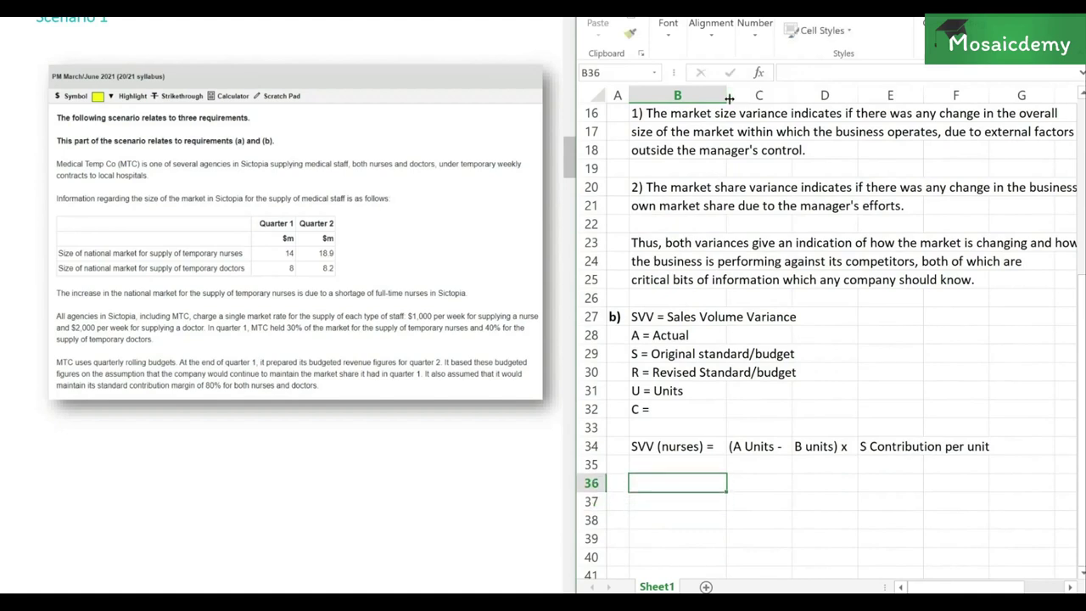
{"action": "key", "text": "shift+space"}
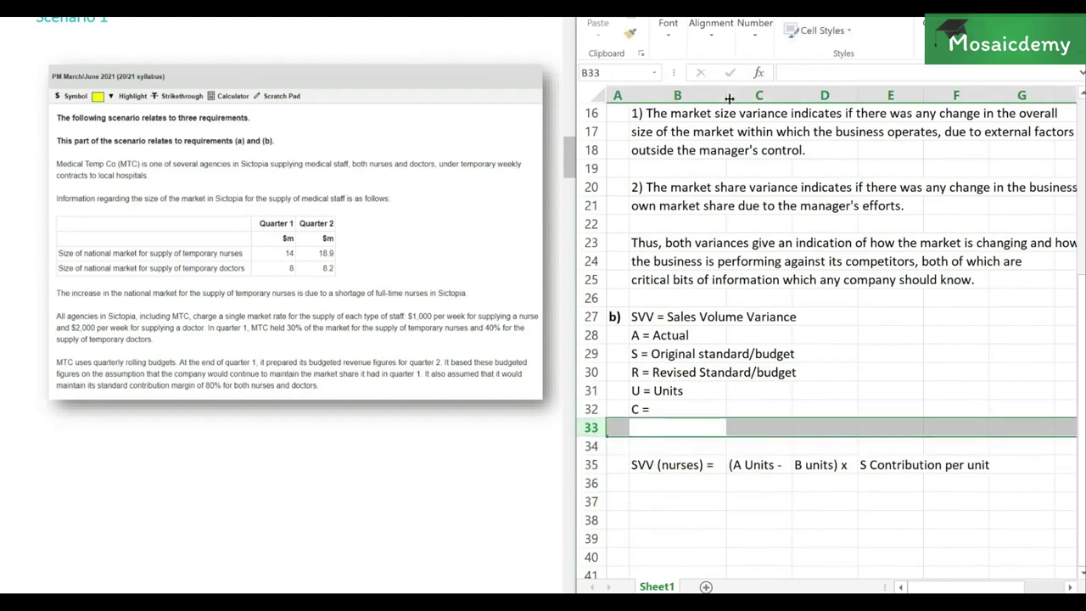
{"action": "key", "text": "ctrl+shift+equal"}
{"action": "key", "text": "ctrl+shift+equal"}
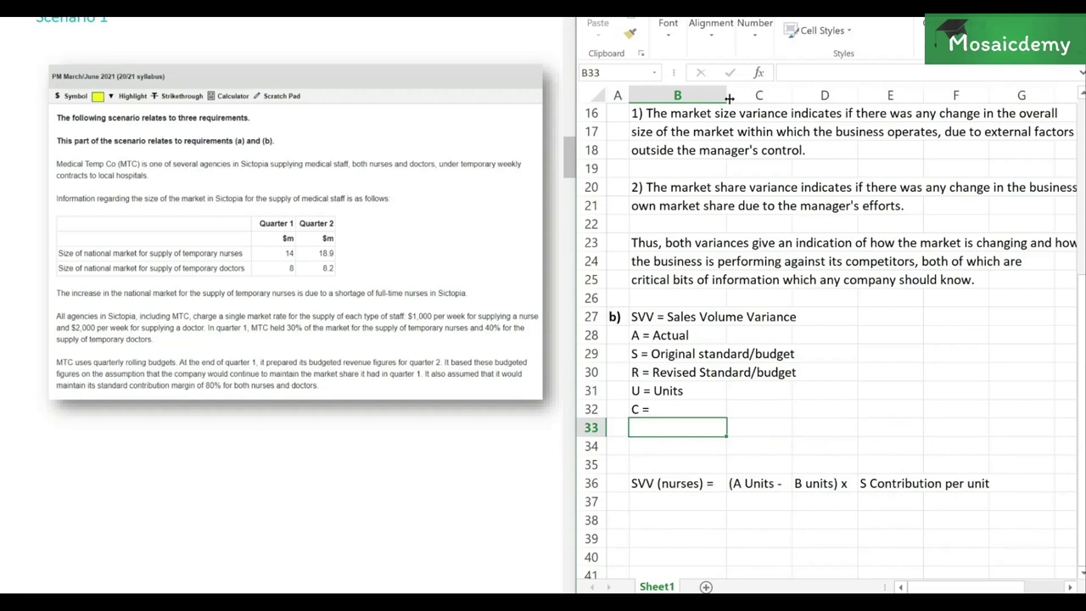
{"action": "type", "text": "P = Plann"}
{"action": "key", "text": "BackSpace"}
{"action": "key", "text": "BackSpace"}
{"action": "key", "text": "BackSpace"}
{"action": "key", "text": "BackSpace"}
{"action": "key", "text": "BackSpace"}
{"action": "key", "text": "BackSpace"}
{"action": "key", "text": "BackSpace"}
{"action": "key", "text": "BackSpace"}
{"action": "key", "text": "BackSpace"}
{"action": "key", "text": "Return"}
Replace the unfinished key entry in B32 with "P = Planning" and add "O = Operational" in B33
{"action": "key", "text": "Up"}
{"action": "key", "text": "Up"}
{"action": "type", "text": "P ="}
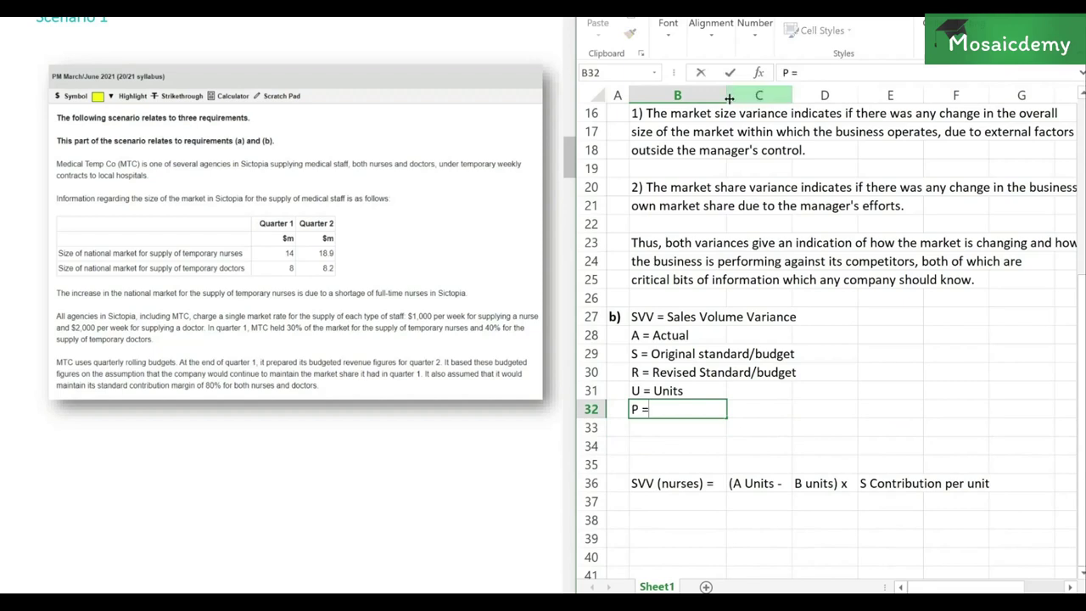
{"action": "type", "text": " Planning"}
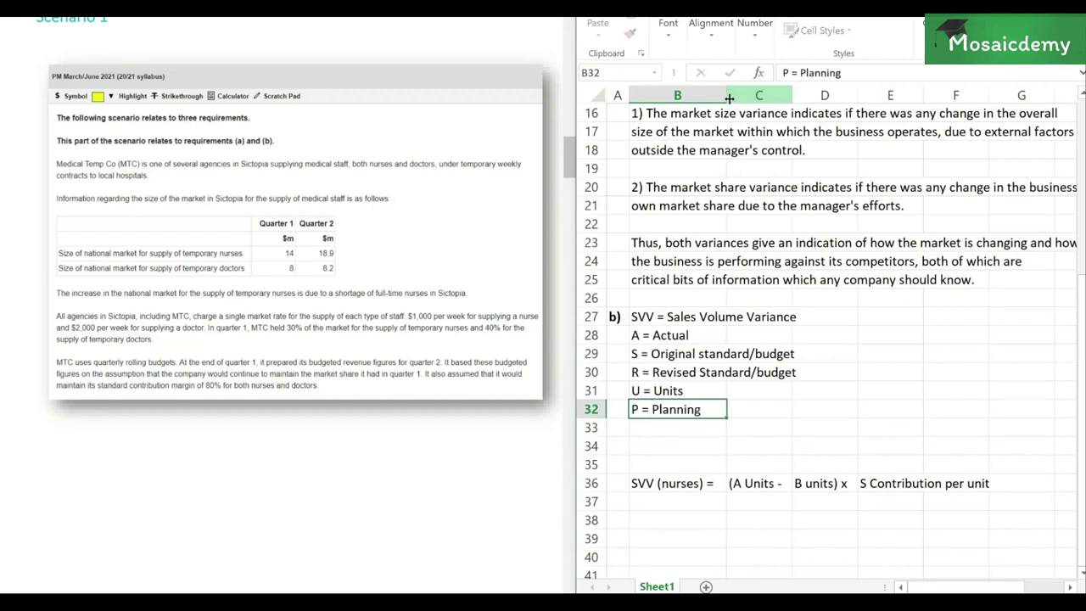
{"action": "key", "text": "Return"}
{"action": "type", "text": "O = Operational"}
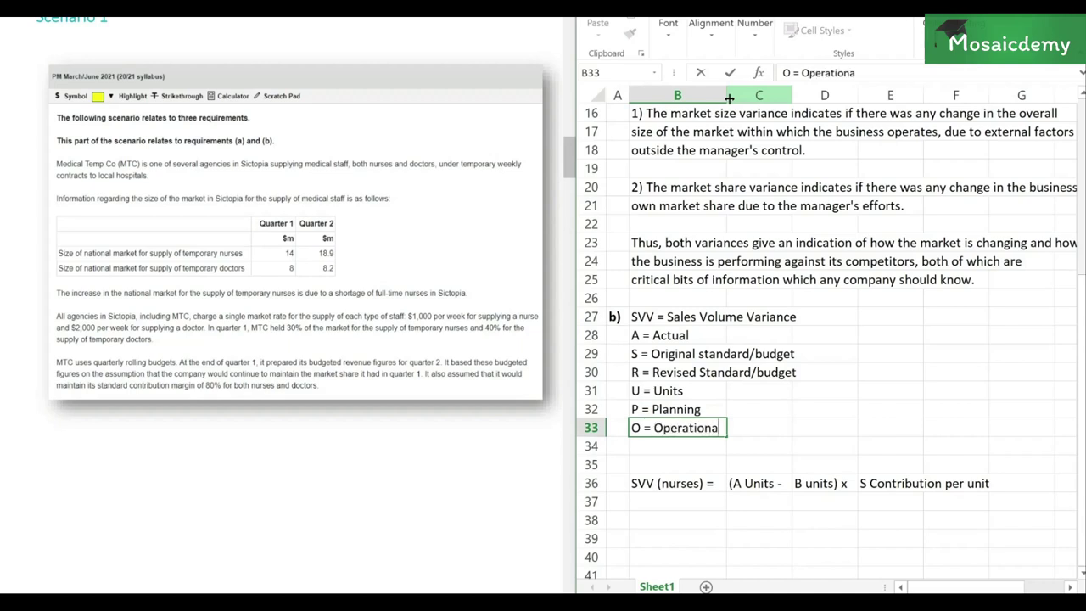
{"action": "key", "text": "Return"}
Start the planning variance formula in row 38 with "PSVV (nurses) =" in B38 and "(R units -" in C38
{"action": "key", "text": "Return"}
{"action": "key", "text": "Return"}
{"action": "key", "text": "Return"}
{"action": "key", "text": "Return"}
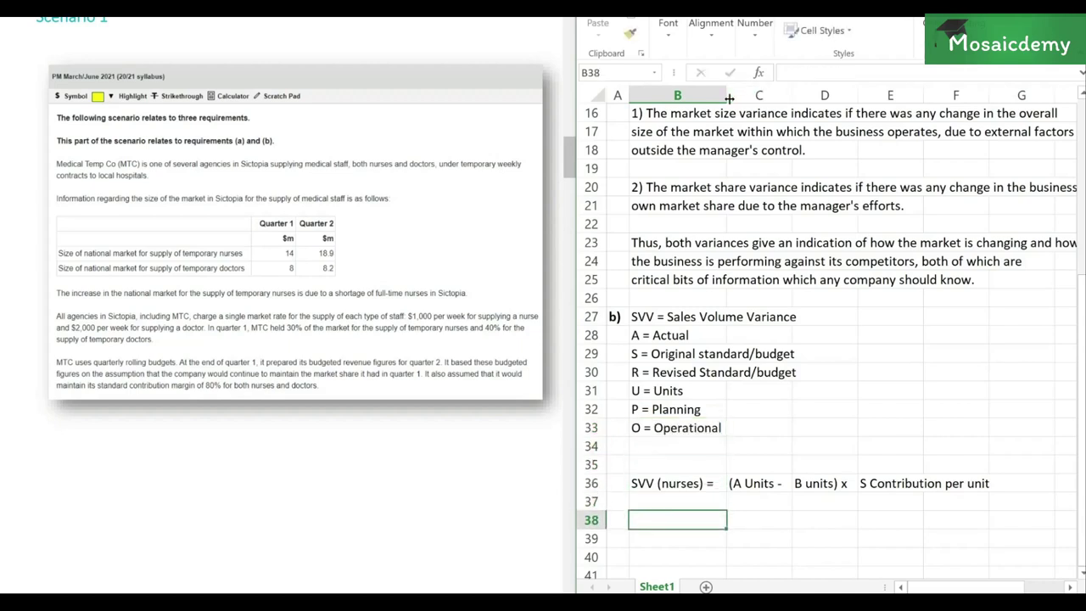
{"action": "type", "text": "PSVV"}
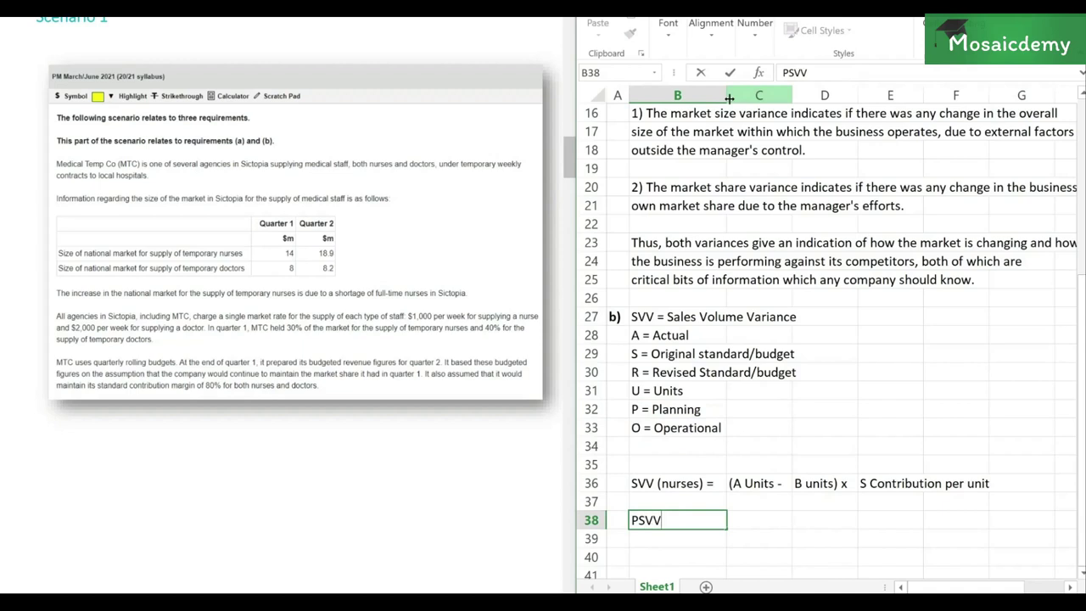
{"action": "type", "text": " (nurses) ="}
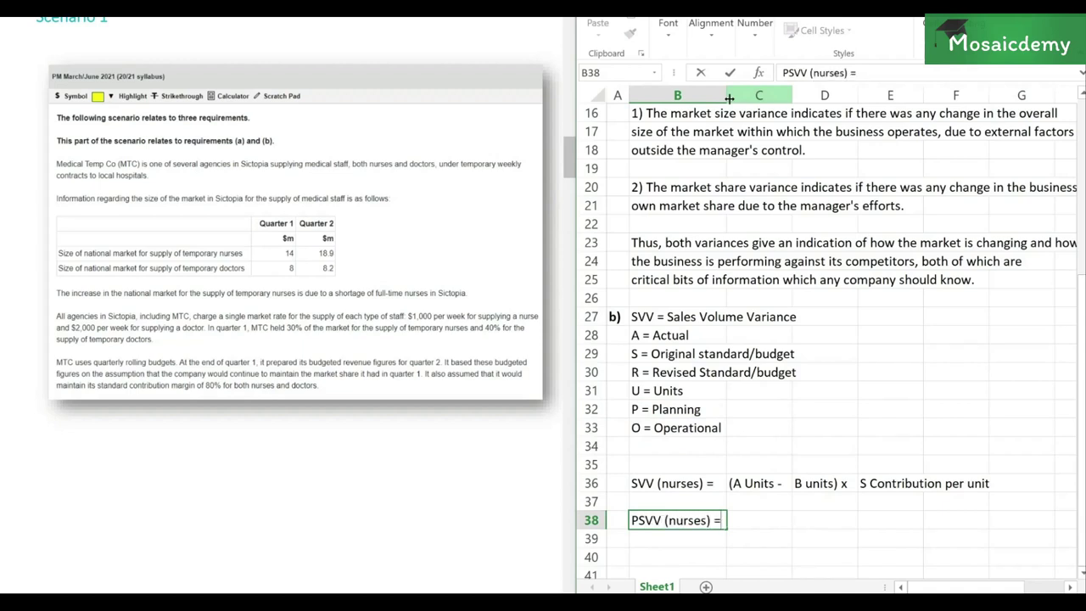
{"action": "key", "text": "Tab"}
{"action": "type", "text": "("}
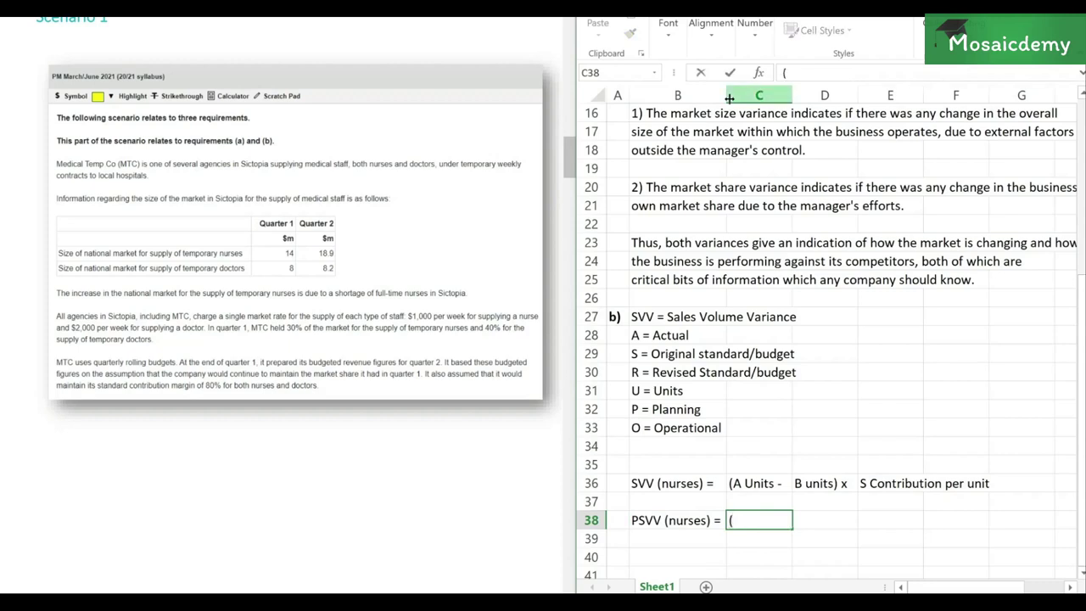
{"action": "type", "text": "R units"}
{"action": "key", "text": "Down"}
{"action": "key", "text": "Right"}
{"action": "key", "text": "Left"}
{"action": "key", "text": "Up"}
{"action": "key", "text": "F2"}
{"action": "key", "text": "Return"}
Correct the budget term of the SVV (nurses) formula in D36 to "S units) x"
{"action": "key", "text": "Right"}
{"action": "key", "text": "Up"}
{"action": "key", "text": "Up"}
{"action": "key", "text": "Up"}
{"action": "key", "text": "F2"}
{"action": "key", "text": "Left"}
{"action": "key", "text": "Left"}
{"action": "key", "text": "Left"}
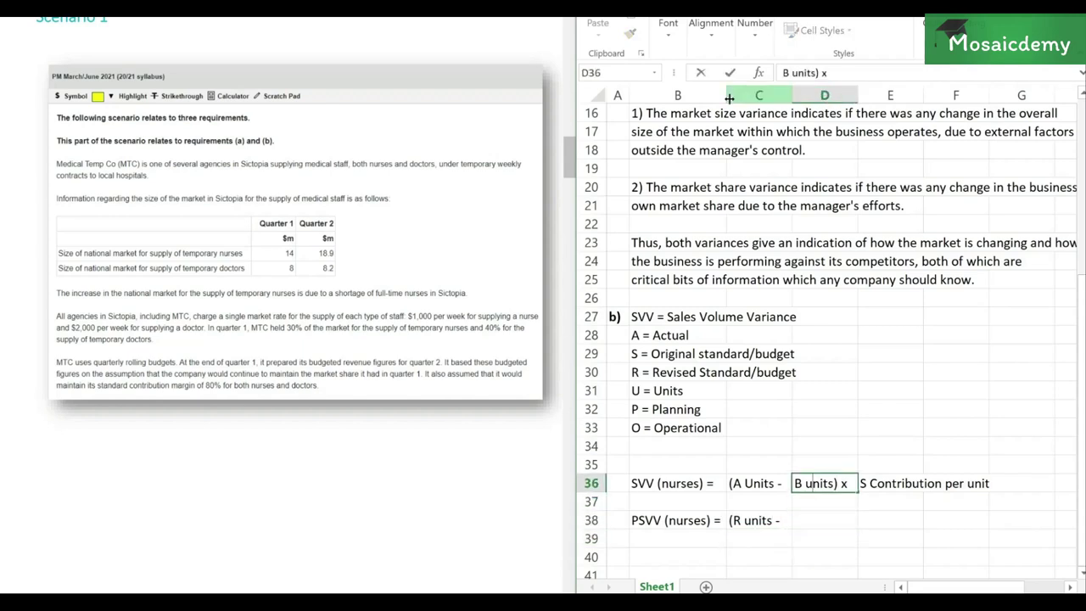
{"action": "key", "text": "Left"}
{"action": "key", "text": "Left"}
{"action": "key", "text": "BackSpace"}
{"action": "type", "text": "S"}
{"action": "key", "text": "Return"}
{"action": "key", "text": "Down"}
Copy "S units) x" and "S Contribution per unit" from D36:E36 into D38:E38 to complete the PSVV formula
{"action": "key", "text": "Up"}
{"action": "key", "text": "Up"}
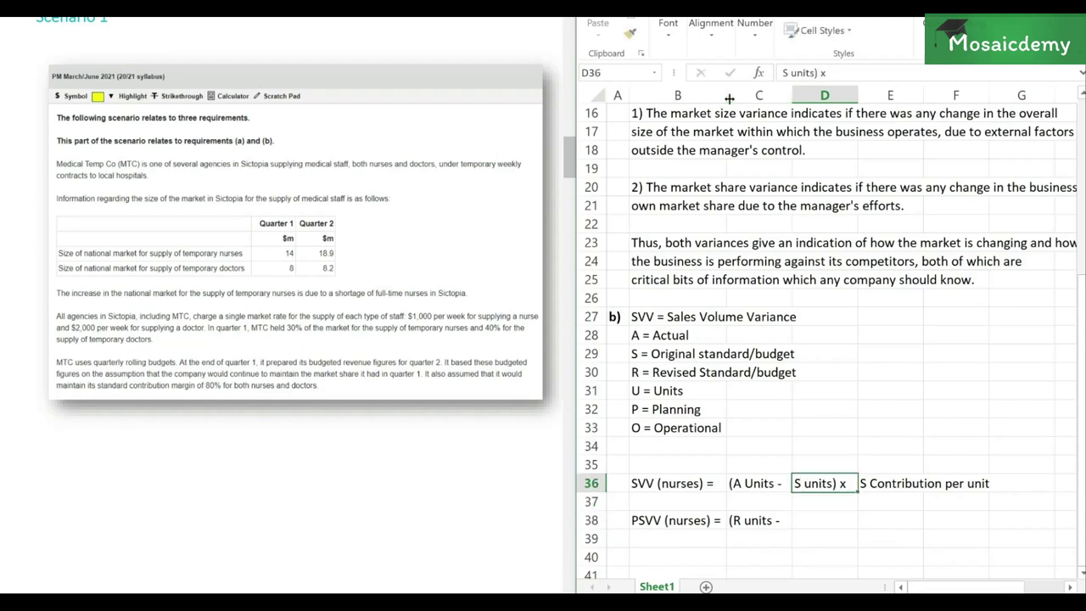
{"action": "key", "text": "shift+Right"}
{"action": "key", "text": "ctrl+c"}
{"action": "key", "text": "Down"}
{"action": "key", "text": "Down"}
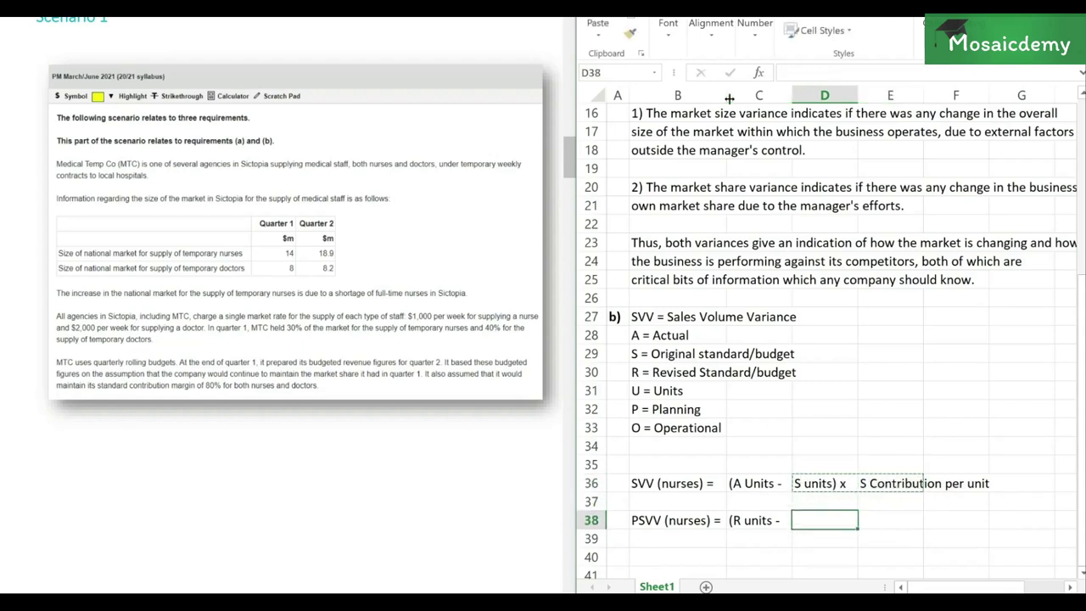
{"action": "key", "text": "ctrl+v"}
Enter the operational variance label "OSVV (nurses) =" in B40, clearing the leftover copy selection
{"action": "key", "text": "Down"}
{"action": "key", "text": "Down"}
{"action": "key", "text": "Left"}
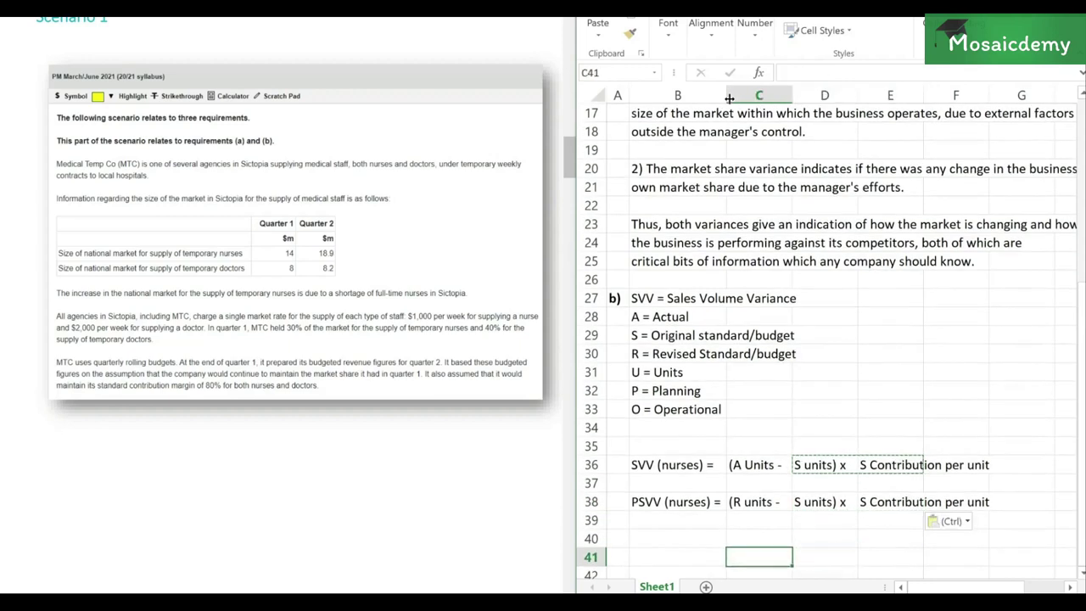
{"action": "key", "text": "Left"}
{"action": "key", "text": "Escape"}
{"action": "type", "text": "O"}
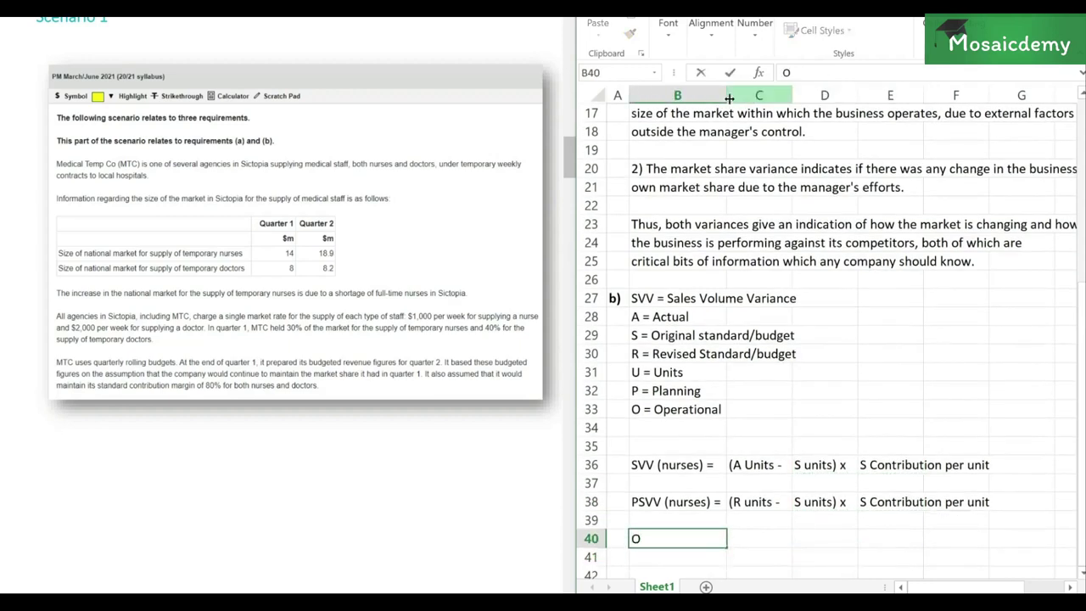
{"action": "type", "text": "SVV (nurses"}
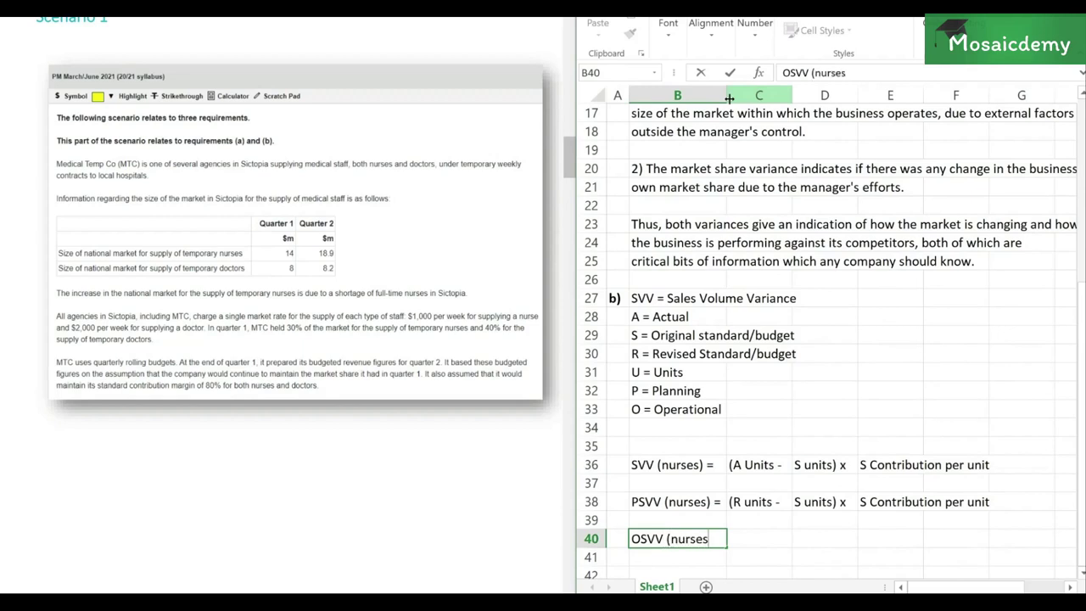
{"action": "type", "text": ") ="}
{"action": "key", "text": "Return"}
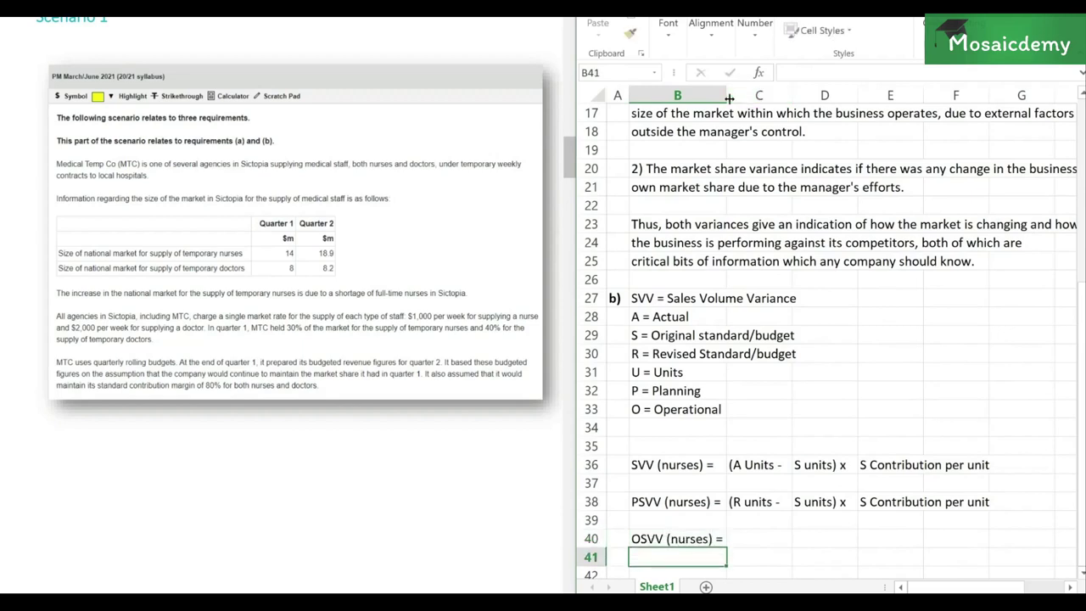
Copy the SVV (nurses) formula terms from C36:E36 into C40:E40 for the OSVV formula
{"action": "key", "text": "Up"}
{"action": "key", "text": "Right"}
{"action": "key", "text": "Up"}
{"action": "key", "text": "Up"}
{"action": "key", "text": "Up"}
{"action": "key", "text": "Up"}
{"action": "key", "text": "shift+Right"}
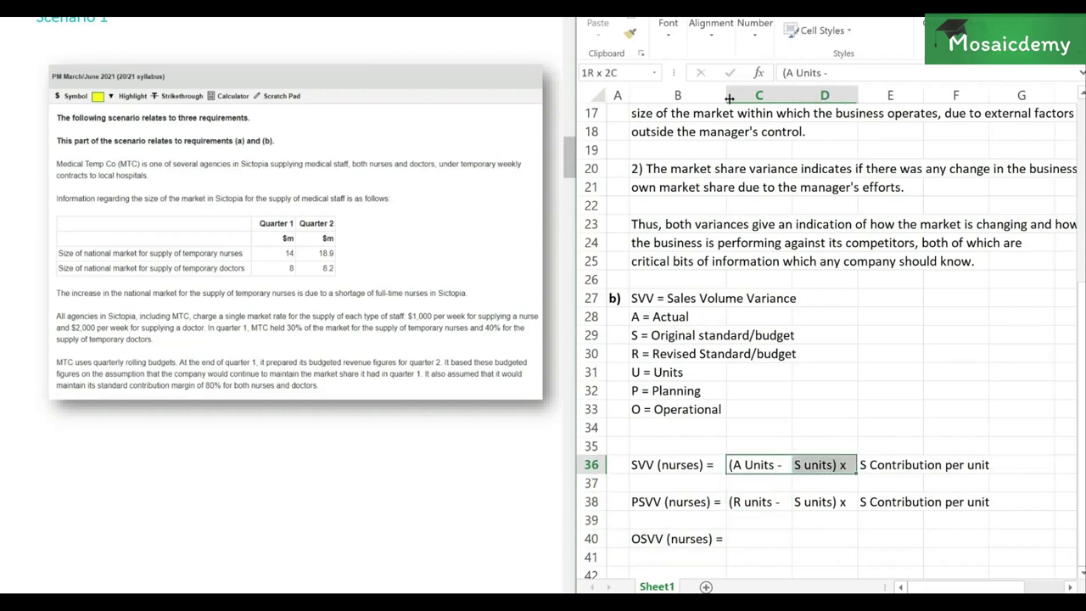
{"action": "key", "text": "shift+Right"}
{"action": "key", "text": "ctrl+c"}
{"action": "key", "text": "Down"}
{"action": "key", "text": "Down"}
{"action": "key", "text": "Down"}
{"action": "key", "text": "Down"}
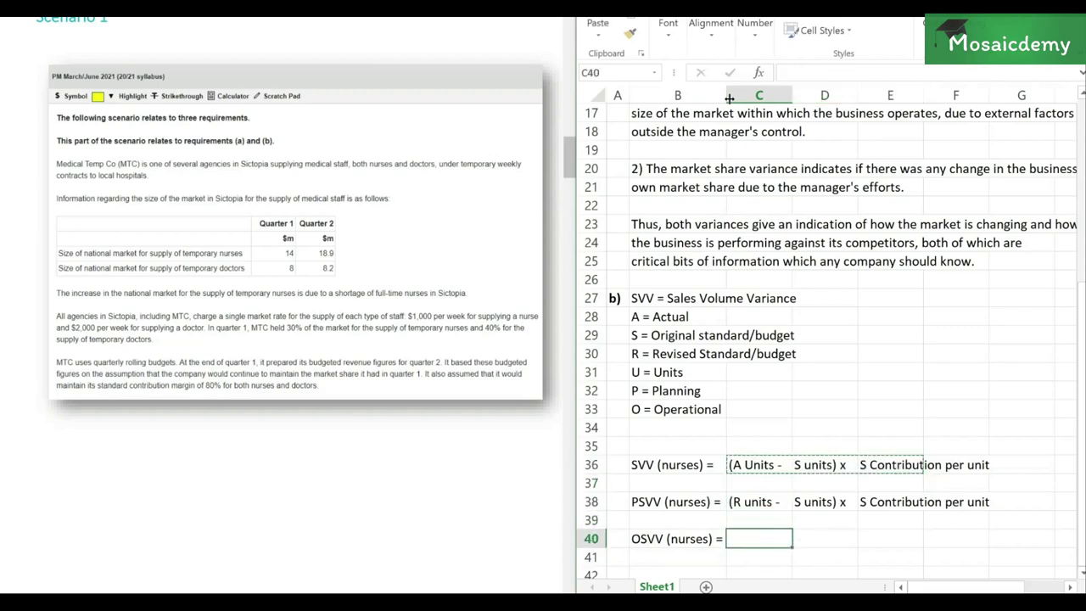
{"action": "key", "text": "ctrl+v"}
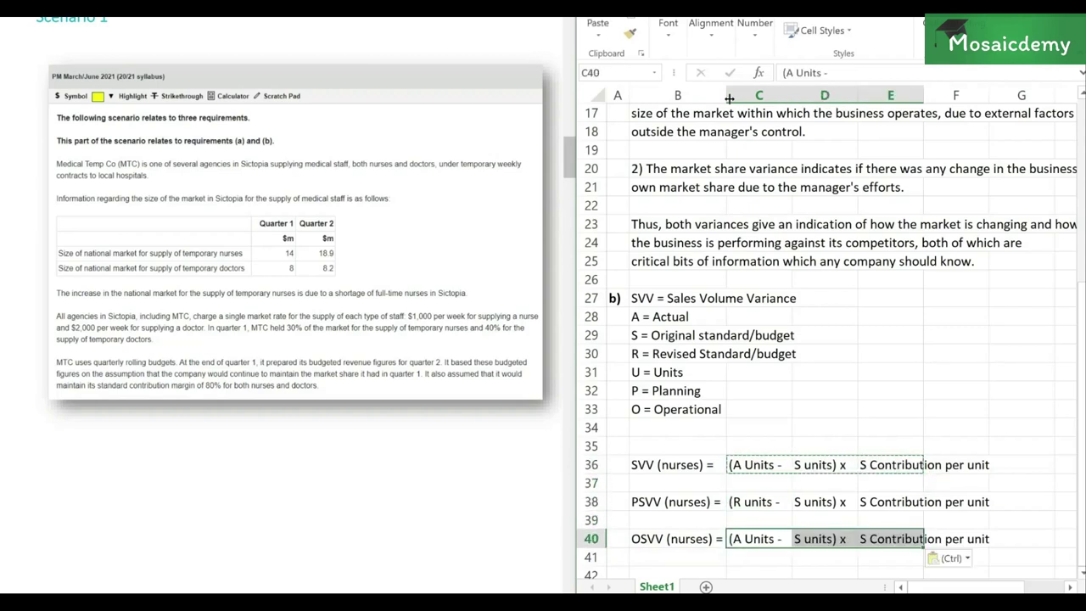
Change the second term of the OSVV (nurses) formula in D40 to "R units) x"
{"action": "key", "text": "Right"}
{"action": "key", "text": "F2"}
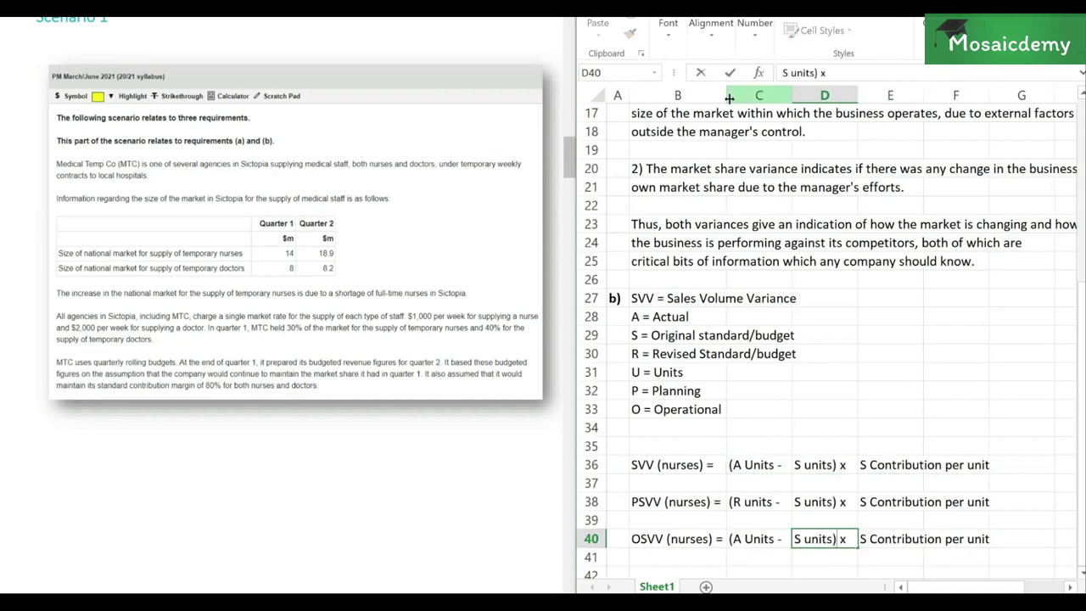
{"action": "key", "text": "Left"}
{"action": "key", "text": "Left"}
{"action": "key", "text": "Left"}
{"action": "key", "text": "Left"}
{"action": "key", "text": "Left"}
{"action": "key", "text": "BackSpace"}
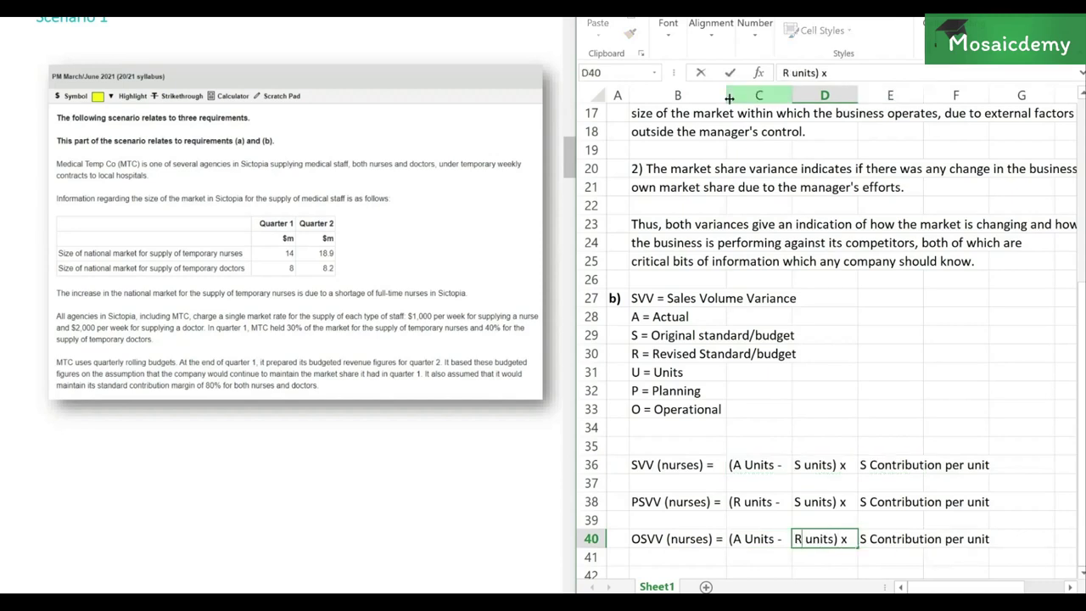
{"action": "type", "text": "R"}
{"action": "key", "text": "Return"}
Enter the calculation =(C37-D37)*E37 in B37 beneath the SVV (nurses) label
{"action": "key", "text": "Down"}
{"action": "key", "text": "Down"}
{"action": "key", "text": "Left"}
{"action": "key", "text": "Left"}
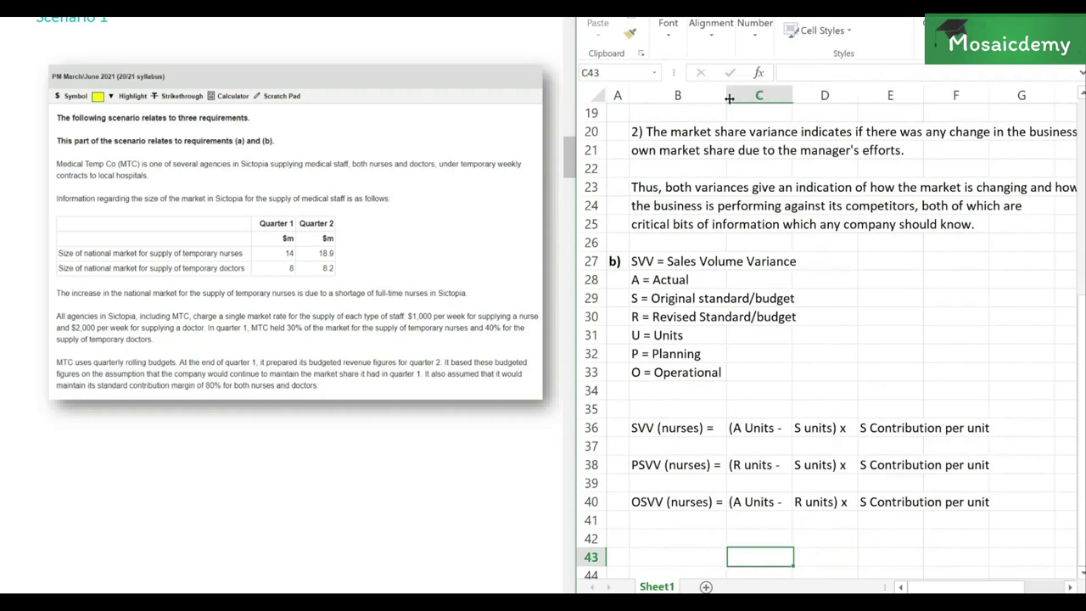
{"action": "key", "text": "Up"}
{"action": "key", "text": "Up"}
{"action": "key", "text": "Up"}
{"action": "key", "text": "Up"}
{"action": "key", "text": "Up"}
{"action": "key", "text": "Up"}
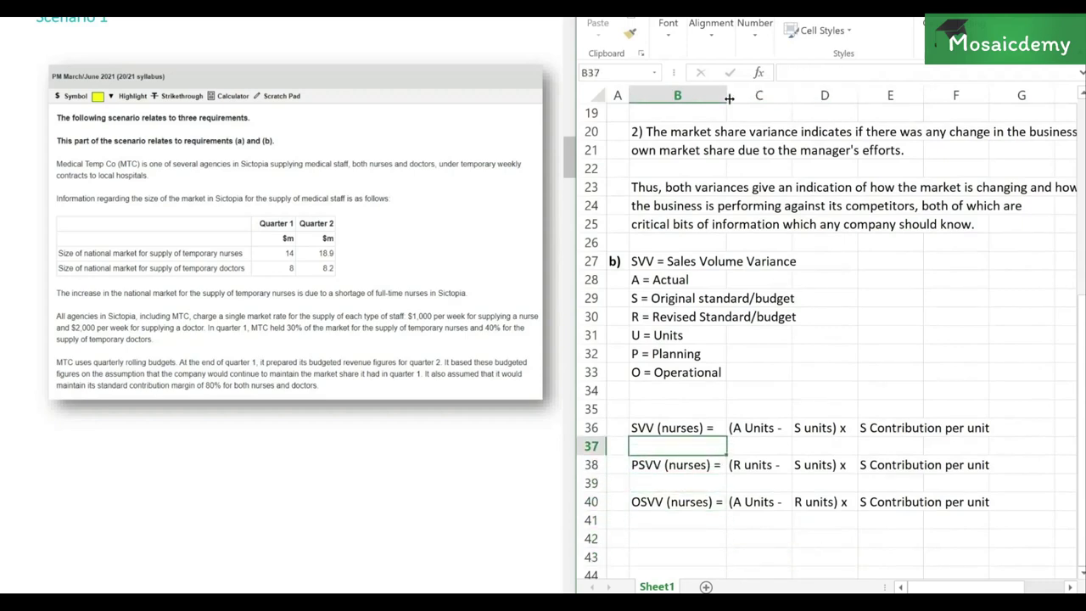
{"action": "type", "text": "=("}
{"action": "key", "text": "Right"}
{"action": "type", "text": "-"}
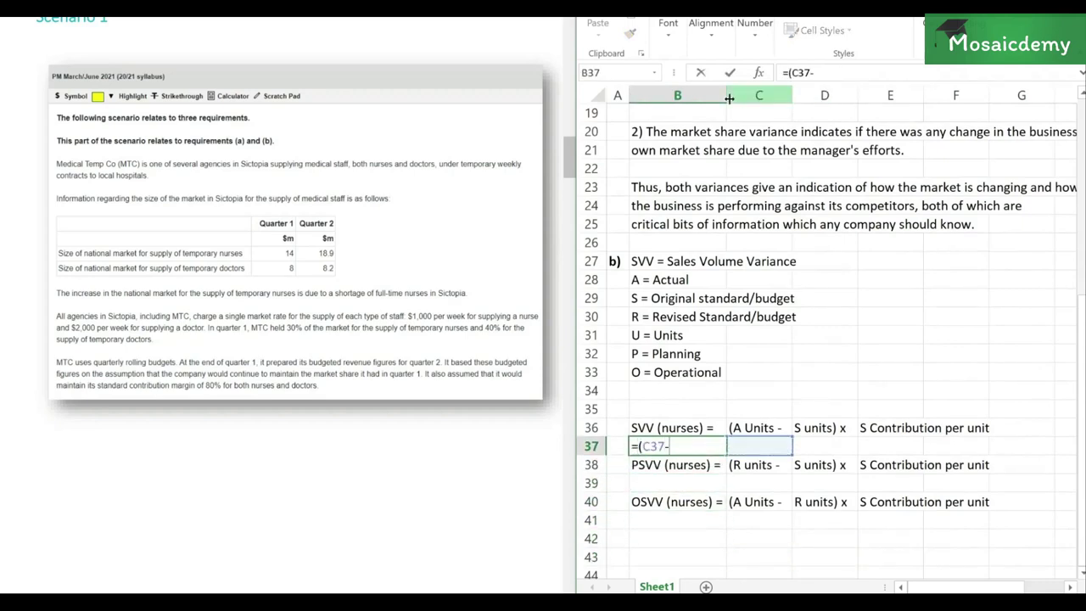
{"action": "key", "text": "Right"}
{"action": "key", "text": "Right"}
{"action": "type", "text": ")*"}
{"action": "key", "text": "Right"}
{"action": "key", "text": "Right"}
{"action": "key", "text": "Right"}
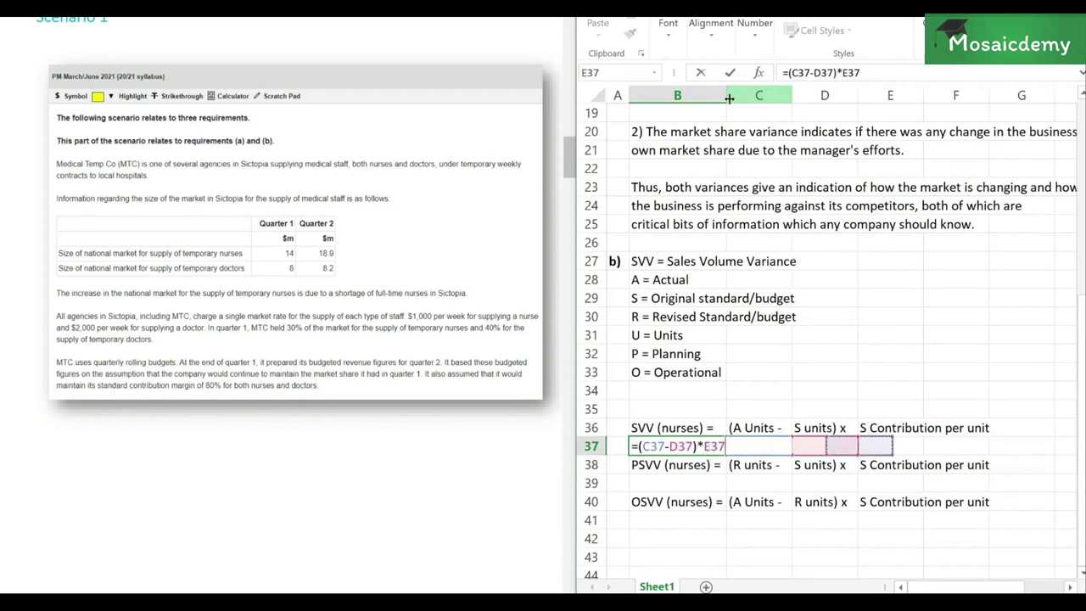
{"action": "key", "text": "Return"}
Copy the variance calculation from B37 into B39 and B41 for the PSVV and OSVV of nurses
{"action": "key", "text": "Up"}
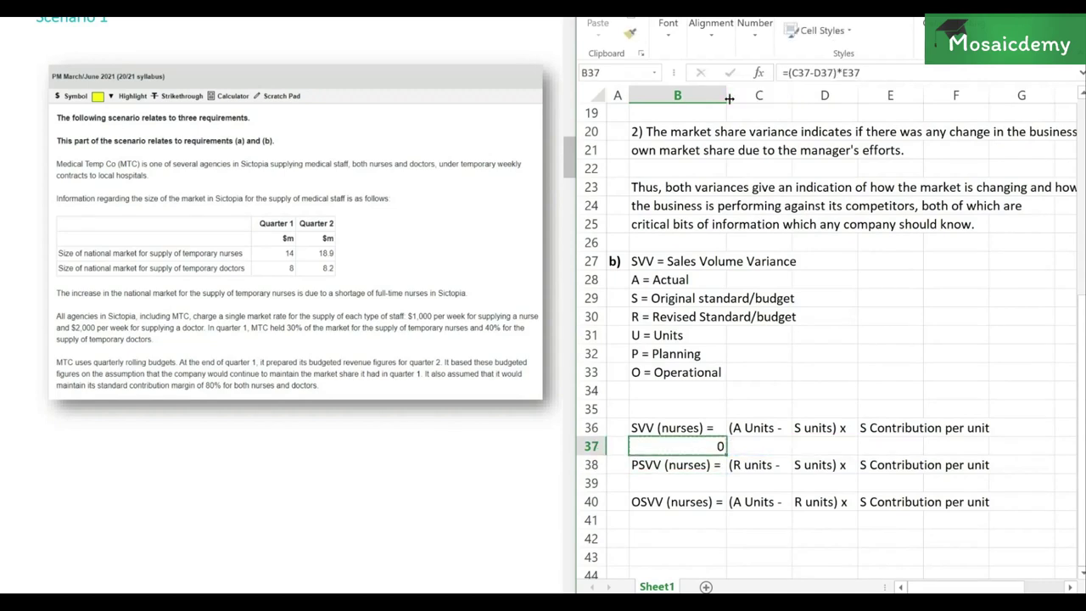
{"action": "key", "text": "ctrl+c"}
{"action": "key", "text": "Down"}
{"action": "key", "text": "Down"}
{"action": "key", "text": "ctrl+v"}
{"action": "key", "text": "Down"}
{"action": "key", "text": "Down"}
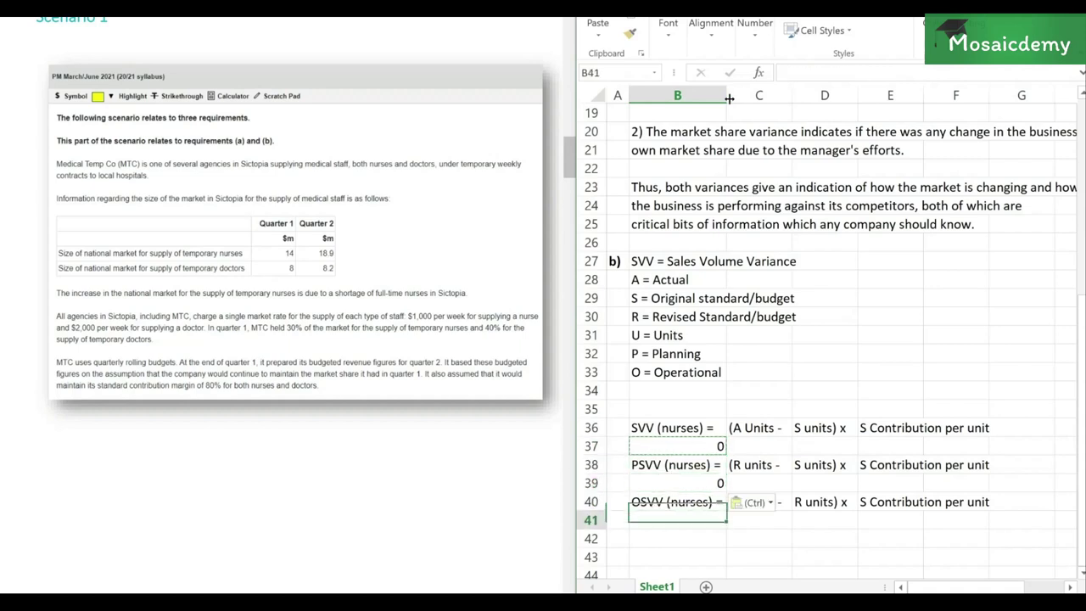
{"action": "key", "text": "ctrl+v"}
Duplicate the whole nurses variance block B36:E41 with its top-left cell at B44
{"action": "key", "text": "Up"}
{"action": "key", "text": "Up"}
{"action": "key", "text": "Up"}
{"action": "key", "text": "Up"}
{"action": "key", "text": "Up"}
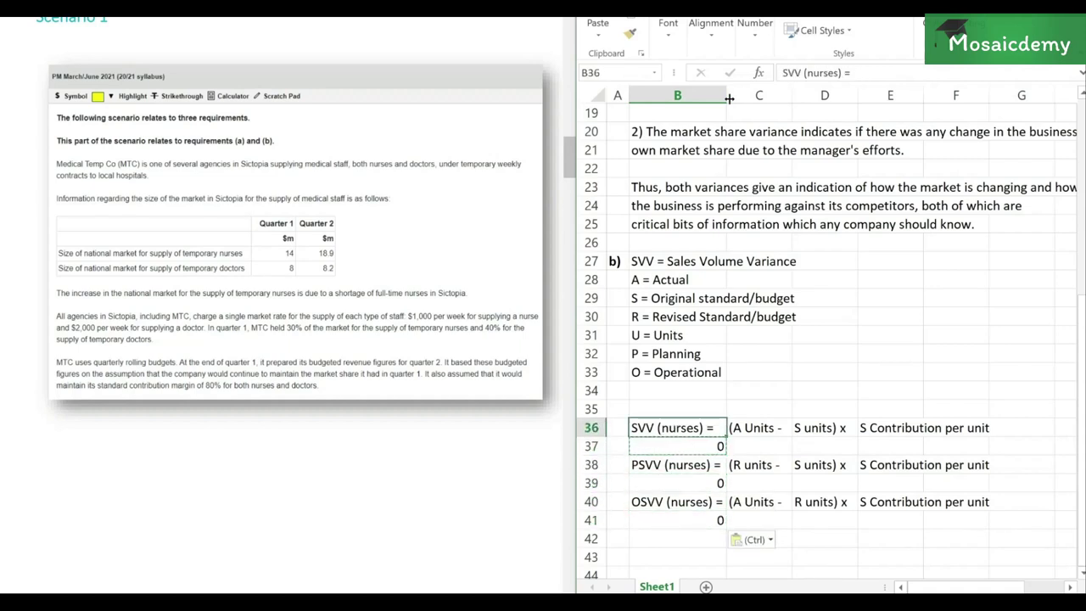
{"action": "key", "text": "shift+Down"}
{"action": "key", "text": "shift+Down"}
{"action": "key", "text": "shift+Down"}
{"action": "key", "text": "shift+Down"}
{"action": "key", "text": "shift+Down"}
{"action": "key", "text": "shift+Right"}
{"action": "key", "text": "shift+Right"}
{"action": "key", "text": "shift+Right"}
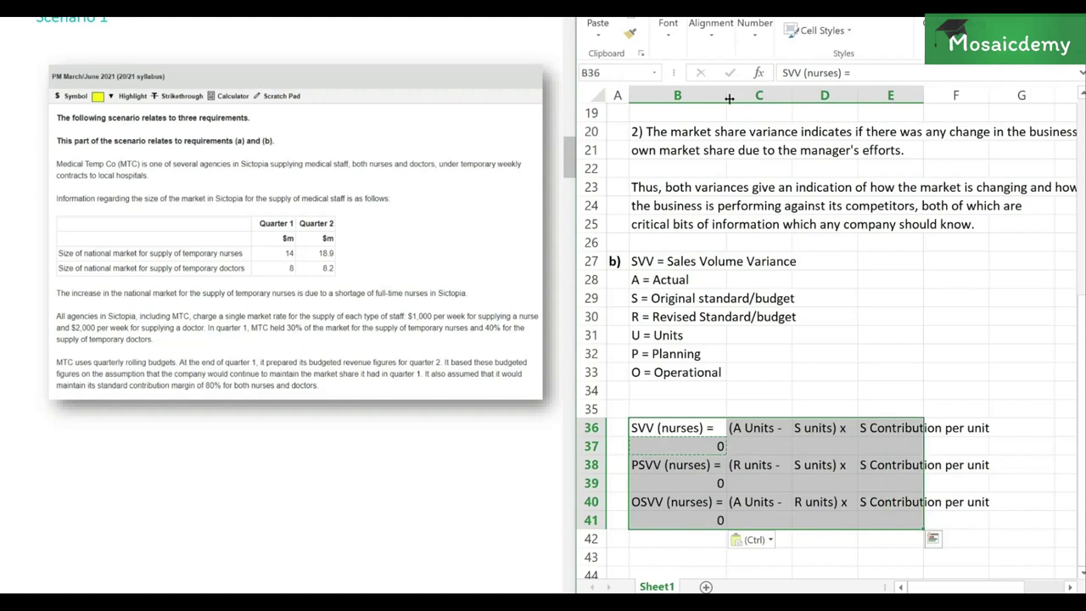
{"action": "key", "text": "ctrl+c"}
{"action": "key", "text": "Down"}
{"action": "key", "text": "Down"}
{"action": "key", "text": "Down"}
{"action": "key", "text": "Down"}
{"action": "key", "text": "Down"}
{"action": "key", "text": "Down"}
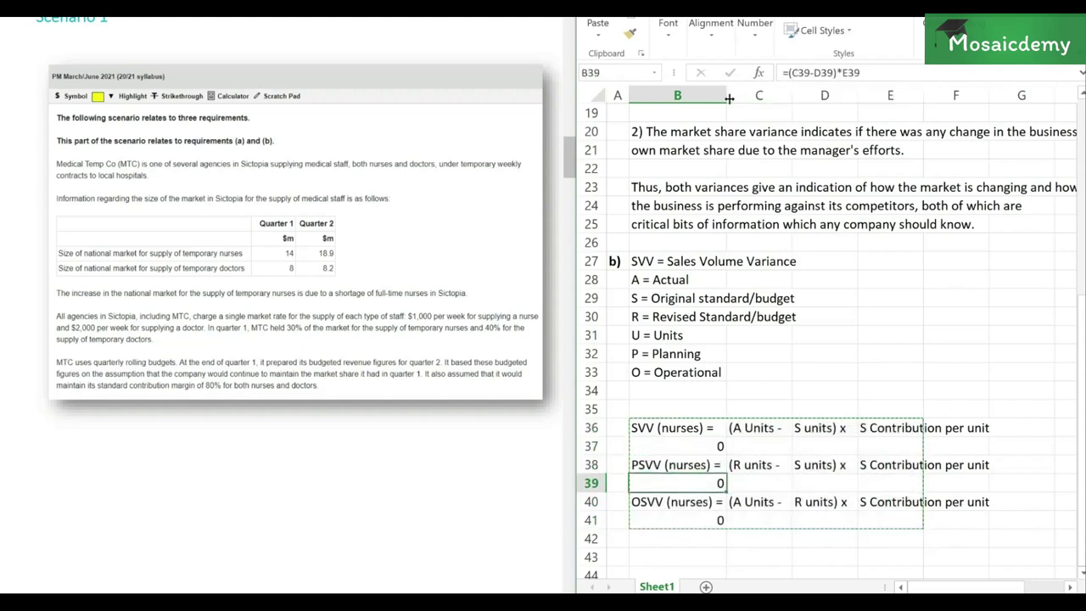
{"action": "key", "text": "Down"}
{"action": "key", "text": "Down"}
{"action": "key", "text": "Up"}
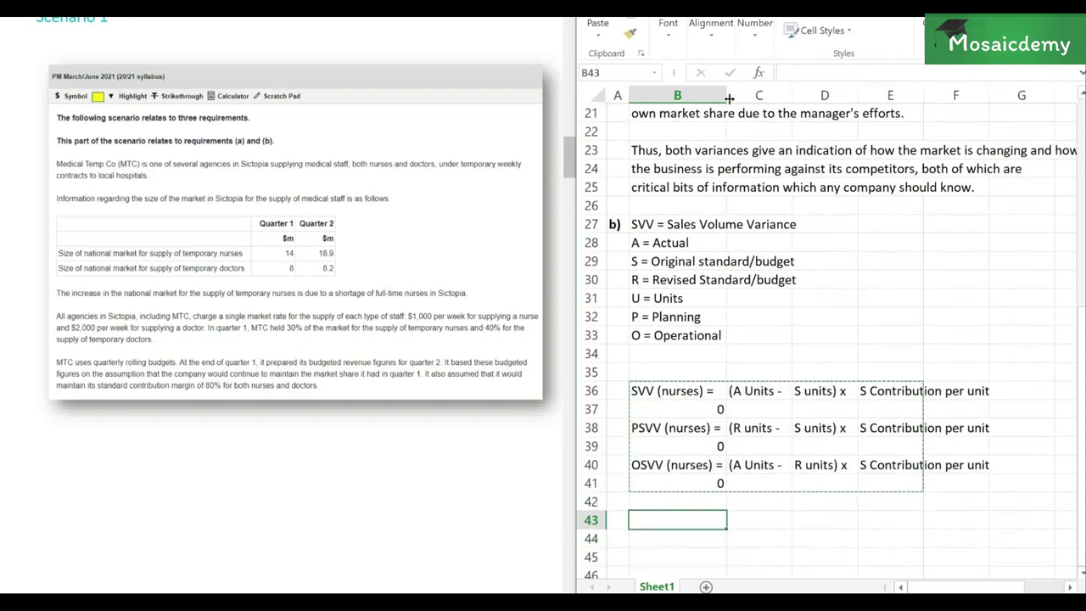
{"action": "key", "text": "Down"}
{"action": "key", "text": "ctrl+v"}
Change the label in B44 of the duplicated block to "SVV (doctors) ="
{"action": "key", "text": "Down"}
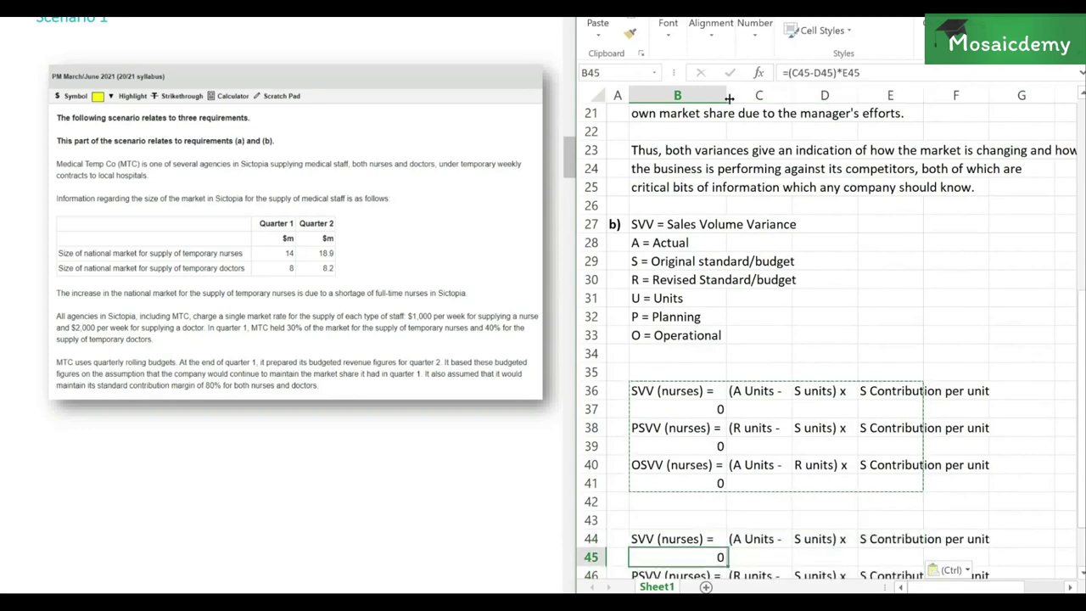
{"action": "key", "text": "Down"}
{"action": "key", "text": "Down"}
{"action": "key", "text": "Down"}
{"action": "key", "text": "Down"}
{"action": "key", "text": "Up"}
{"action": "key", "text": "Up"}
{"action": "key", "text": "Up"}
{"action": "key", "text": "Up"}
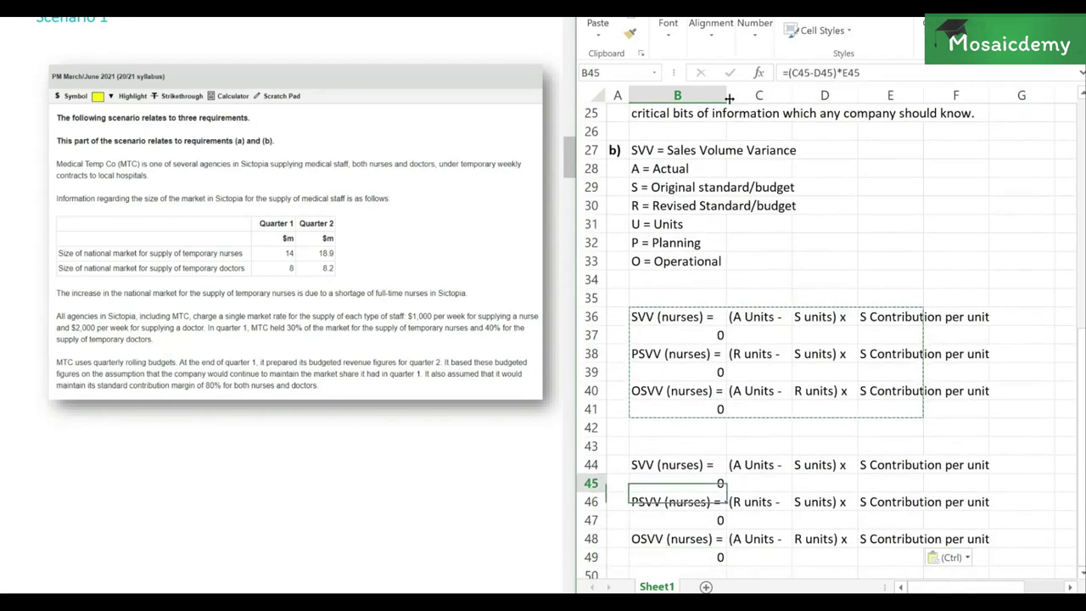
{"action": "key", "text": "Up"}
{"action": "key", "text": "F2"}
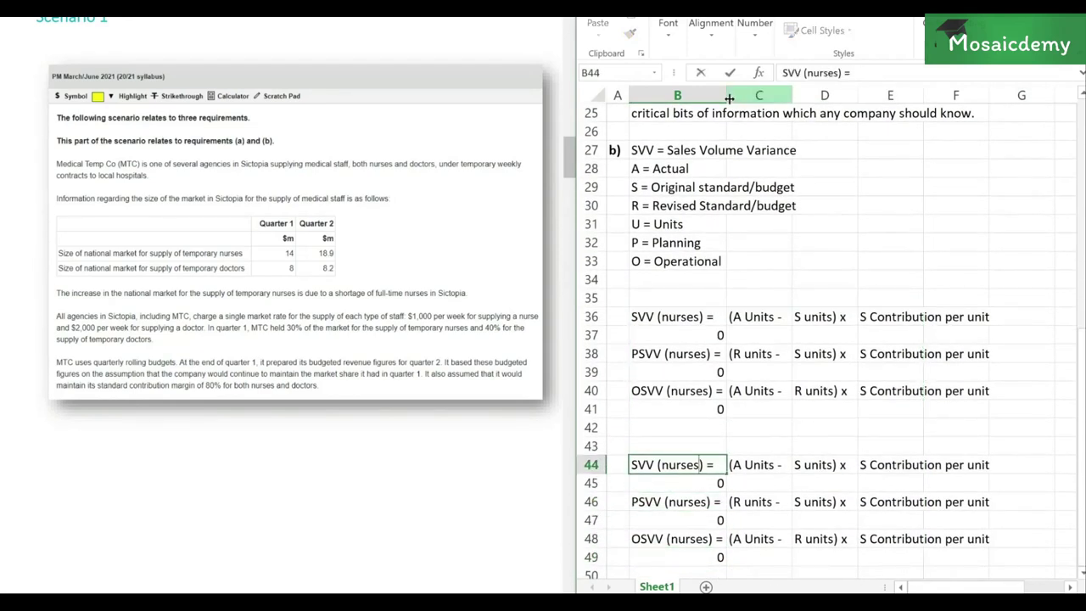
{"action": "key", "text": "Left"}
{"action": "key", "text": "Left"}
{"action": "key", "text": "Left"}
{"action": "key", "text": "BackSpace"}
{"action": "key", "text": "BackSpace"}
{"action": "key", "text": "BackSpace"}
{"action": "key", "text": "BackSpace"}
{"action": "key", "text": "BackSpace"}
{"action": "key", "text": "BackSpace"}
{"action": "type", "text": "doctors"}
{"action": "key", "text": "Return"}
Change the planning variance label in B46 to "PSVV (doctors) ="
{"action": "key", "text": "Down"}
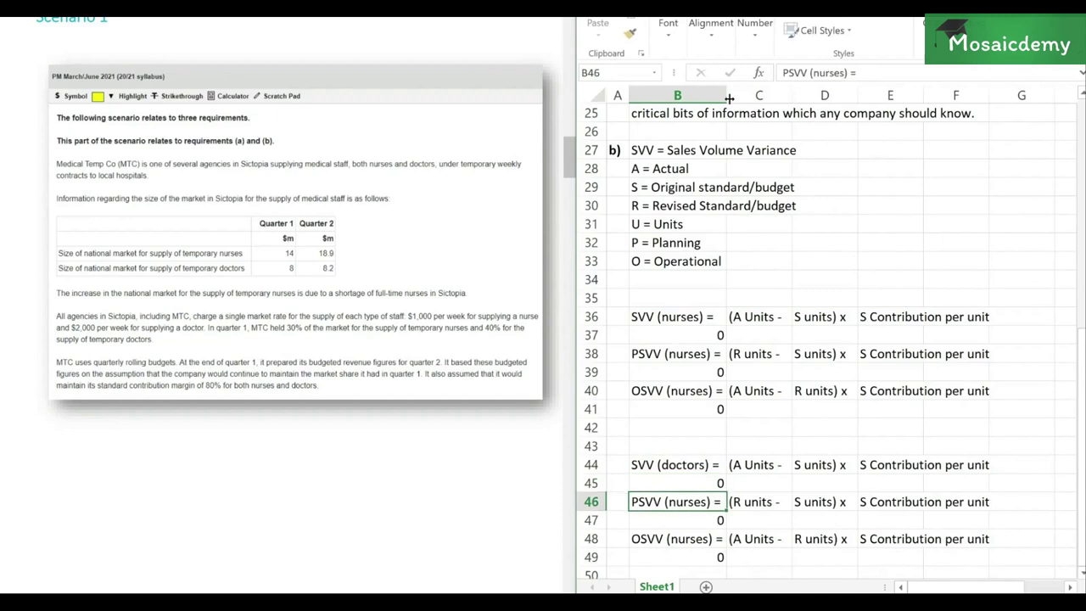
{"action": "key", "text": "F2"}
{"action": "key", "text": "Left"}
{"action": "key", "text": "Left"}
{"action": "key", "text": "Left"}
{"action": "key", "text": "BackSpace"}
{"action": "key", "text": "BackSpace"}
{"action": "key", "text": "BackSpace"}
{"action": "key", "text": "BackSpace"}
{"action": "key", "text": "BackSpace"}
{"action": "key", "text": "BackSpace"}
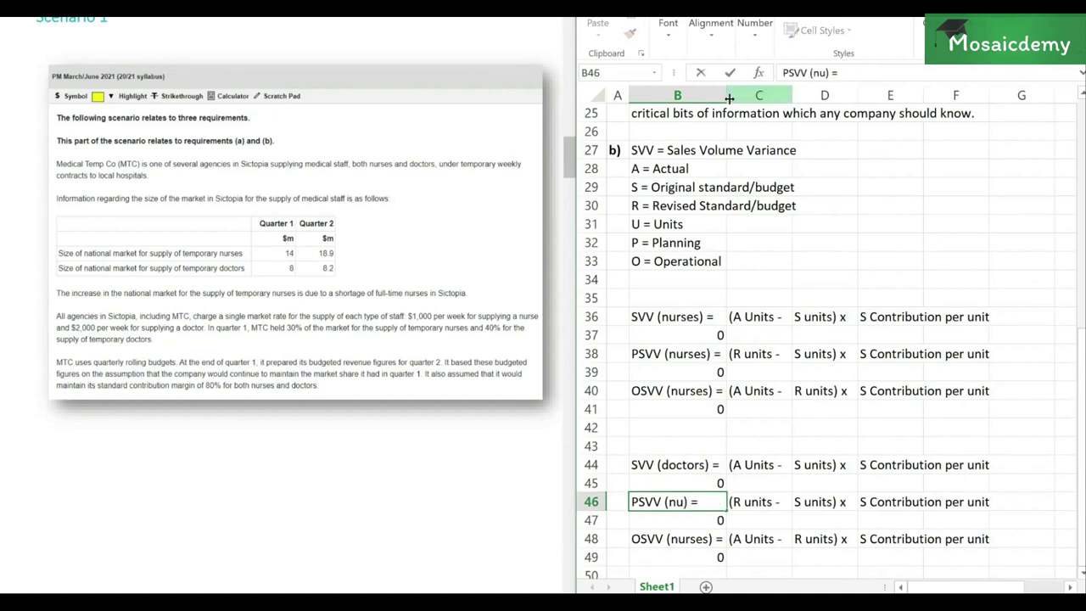
{"action": "type", "text": "doctors"}
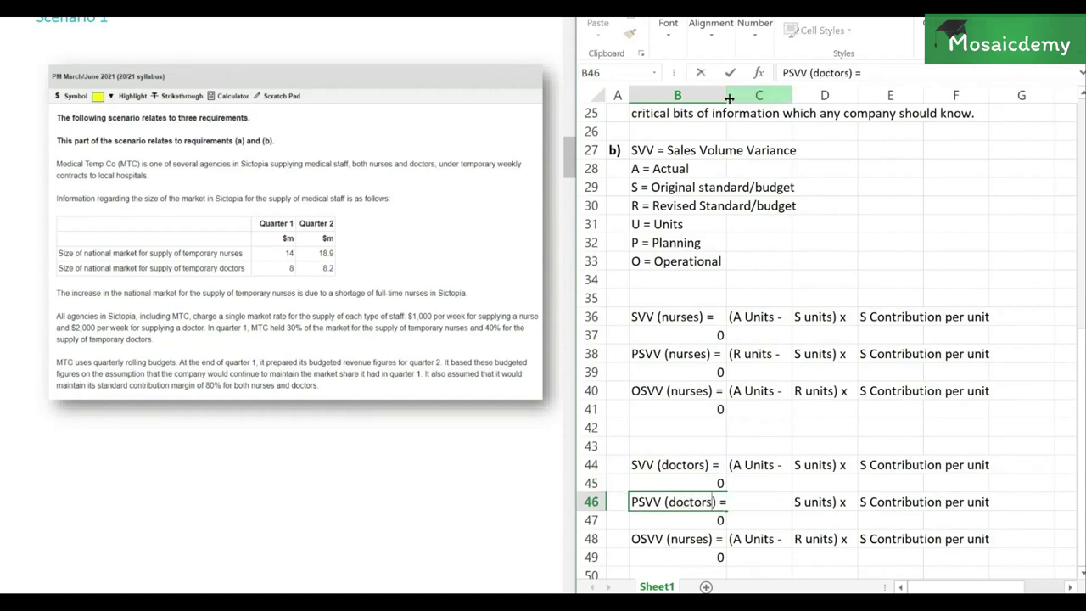
{"action": "key", "text": "Return"}
Change the operational variance label in B48 to "OSVV (doctors) ="
{"action": "key", "text": "Down"}
{"action": "key", "text": "Down"}
{"action": "key", "text": "Up"}
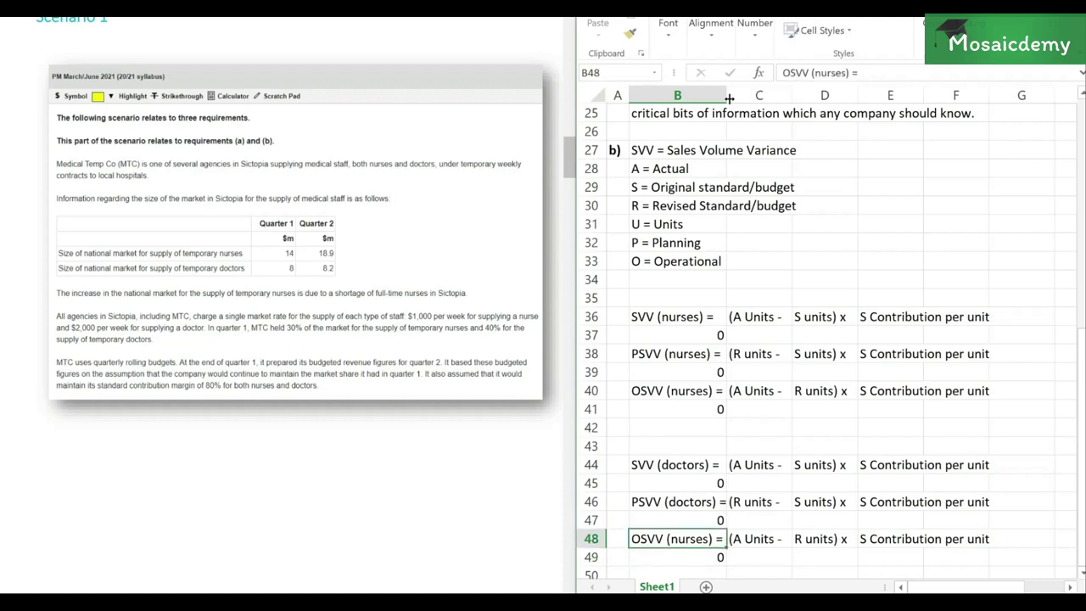
{"action": "key", "text": "F2"}
{"action": "key", "text": "Left"}
{"action": "key", "text": "Left"}
{"action": "key", "text": "Left"}
{"action": "key", "text": "BackSpace"}
{"action": "key", "text": "BackSpace"}
{"action": "key", "text": "BackSpace"}
{"action": "key", "text": "BackSpace"}
{"action": "key", "text": "BackSpace"}
{"action": "key", "text": "BackSpace"}
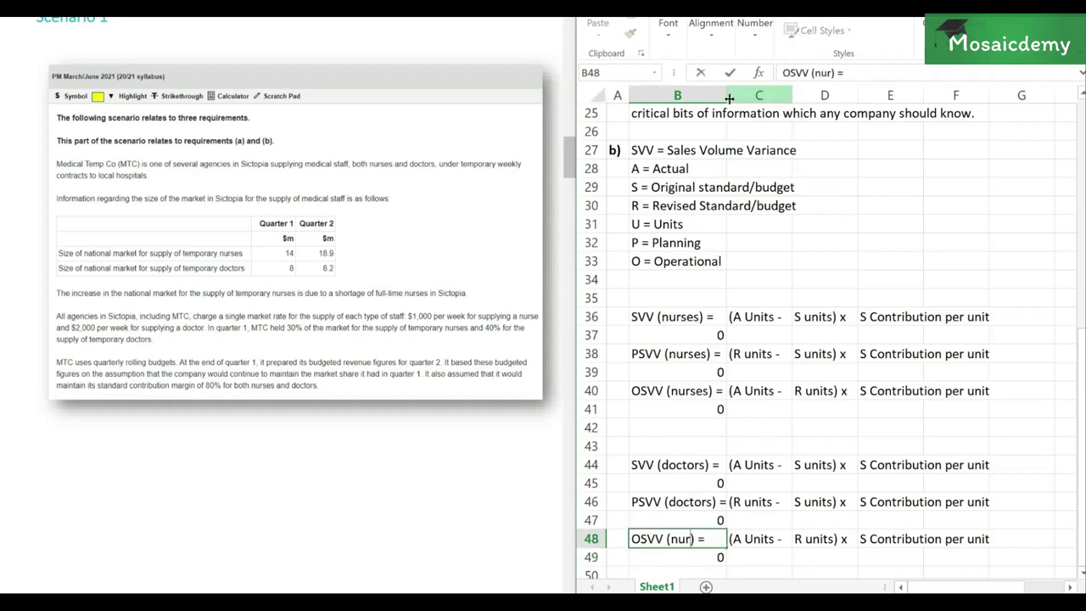
{"action": "type", "text": "docs"}
{"action": "key", "text": "BackSpace"}
{"action": "type", "text": "tors"}
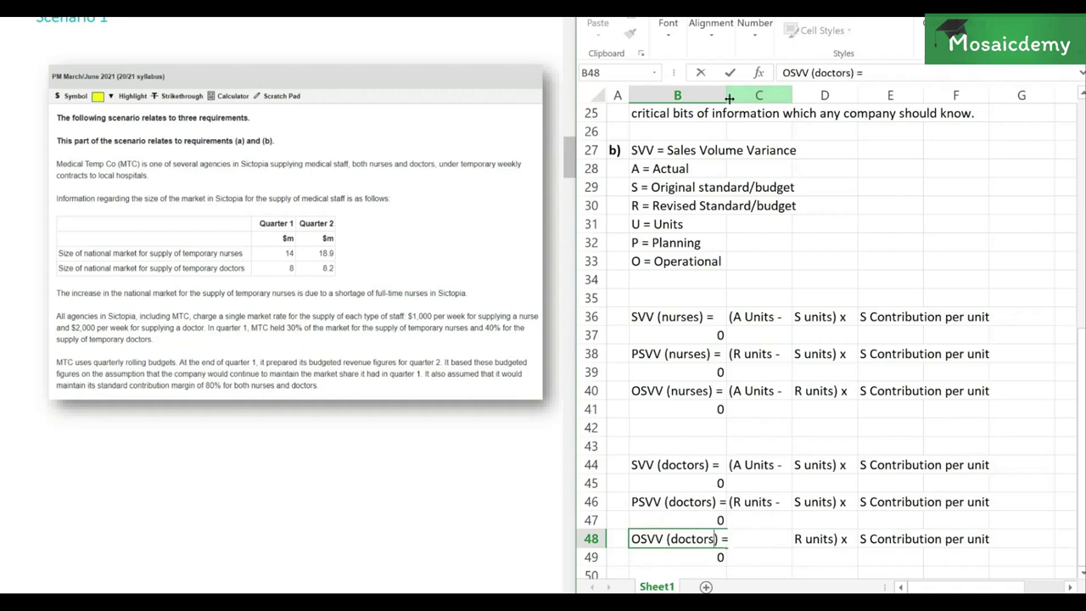
Confirm the OSVV (doctors) label and widen column B to fit the doctors' variance labels
{"action": "key", "text": "Return"}
{"action": "left_click_drag", "start_coordinate": [724, 98], "coordinate": [739, 101]}
Enter the label "Market size variance" in B52, below the doctors' variance block
{"action": "key", "text": "Return"}
{"action": "key", "text": "Return"}
{"action": "key", "text": "Return"}
{"action": "type", "text": "Marle"}
{"action": "key", "text": "BackSpace"}
{"action": "type", "text": "ket s"}
{"action": "key", "text": "BackSpace"}
{"action": "key", "text": "BackSpace"}
{"action": "key", "text": "BackSpace"}
{"action": "key", "text": "BackSpace"}
{"action": "key", "text": "BackSpace"}
{"action": "key", "text": "BackSpace"}
{"action": "type", "text": "ket size var"}
{"action": "type", "text": "inac"}
{"action": "key", "text": "BackSpace"}
{"action": "key", "text": "BackSpace"}
{"action": "key", "text": "BackSpace"}
{"action": "type", "text": "ance"}
{"action": "key", "text": "Return"}
Enter the label "Market share variance" in B53 and widen column B to fit it
{"action": "type", "text": "Markle"}
{"action": "key", "text": "BackSpace"}
{"action": "key", "text": "BackSpace"}
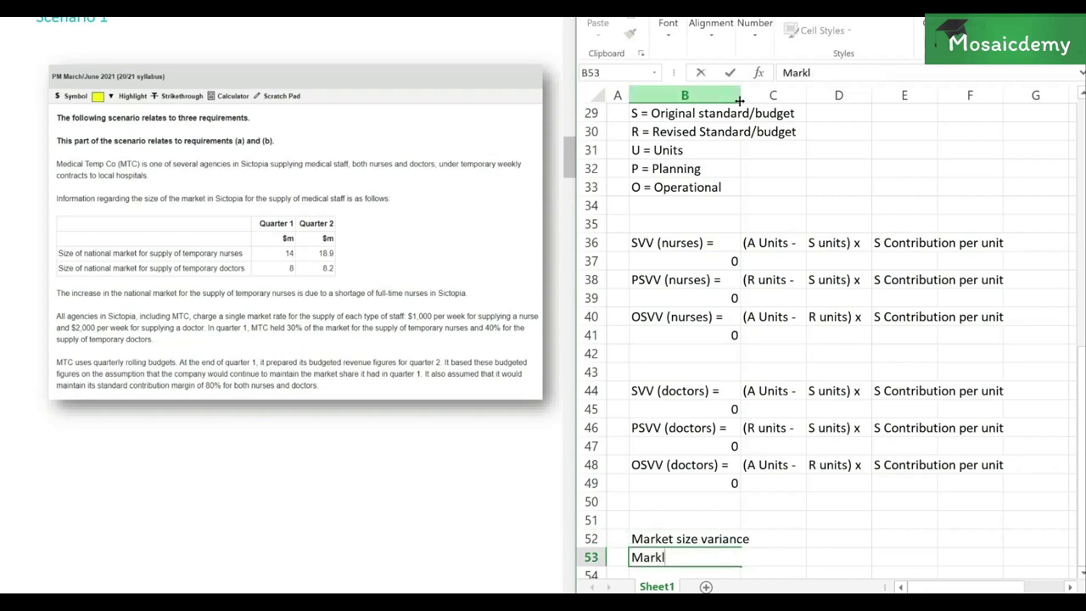
{"action": "type", "text": "et share variance"}
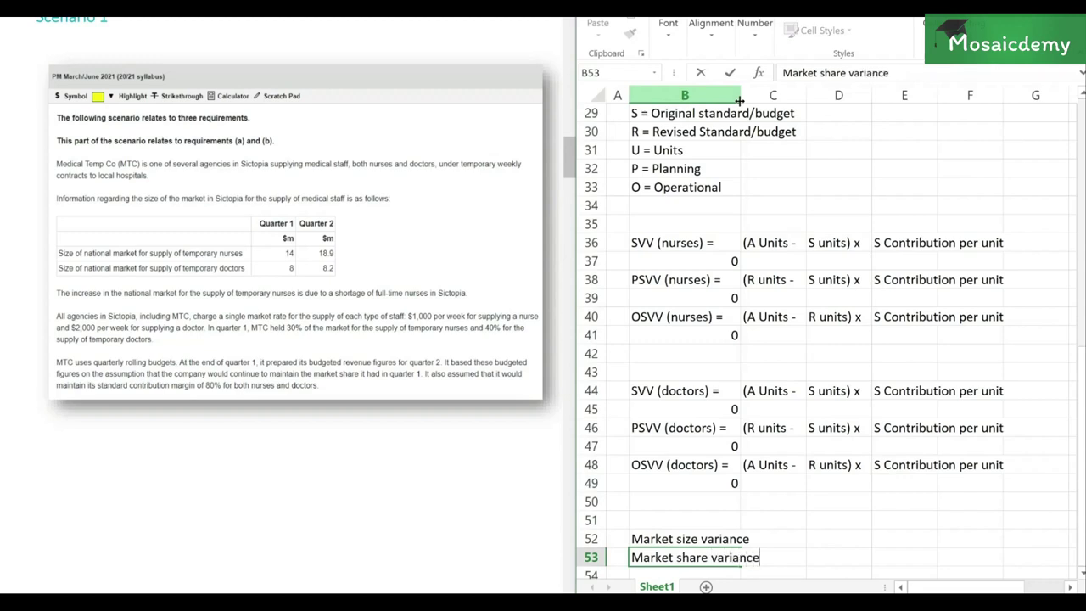
{"action": "key", "text": "Return"}
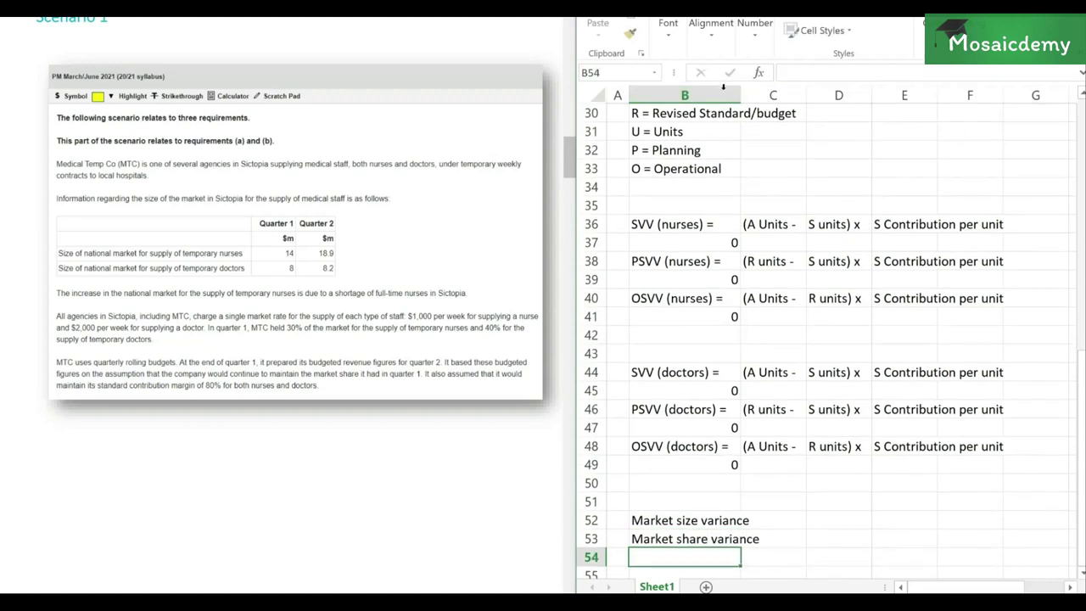
{"action": "left_click_drag", "start_coordinate": [739, 101], "coordinate": [766, 99]}
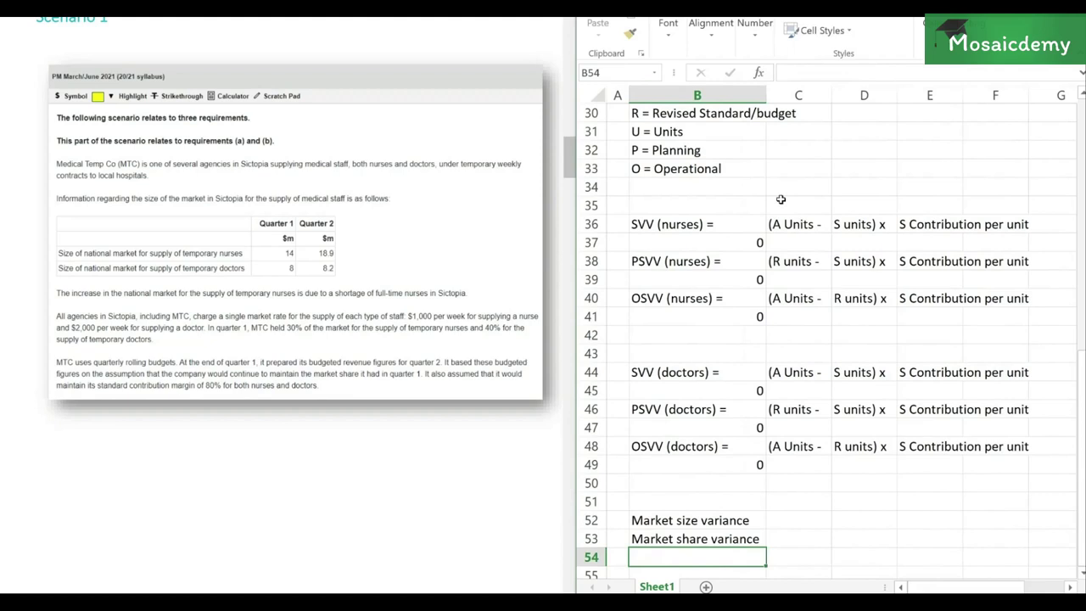
Calculate the market size variance in C52 by adding the nurses' and doctors' planning variances with =B39+B47
{"action": "left_click", "coordinate": [794, 521]}
{"action": "type", "text": "="}
{"action": "key", "text": "Left"}
{"action": "key", "text": "Up"}
{"action": "key", "text": "Up"}
{"action": "key", "text": "Up"}
{"action": "key", "text": "Up"}
{"action": "key", "text": "Up"}
{"action": "key", "text": "Up"}
{"action": "key", "text": "Up"}
{"action": "key", "text": "Up"}
{"action": "key", "text": "Up"}
{"action": "key", "text": "Up"}
{"action": "key", "text": "Up"}
{"action": "key", "text": "Up"}
{"action": "key", "text": "Up"}
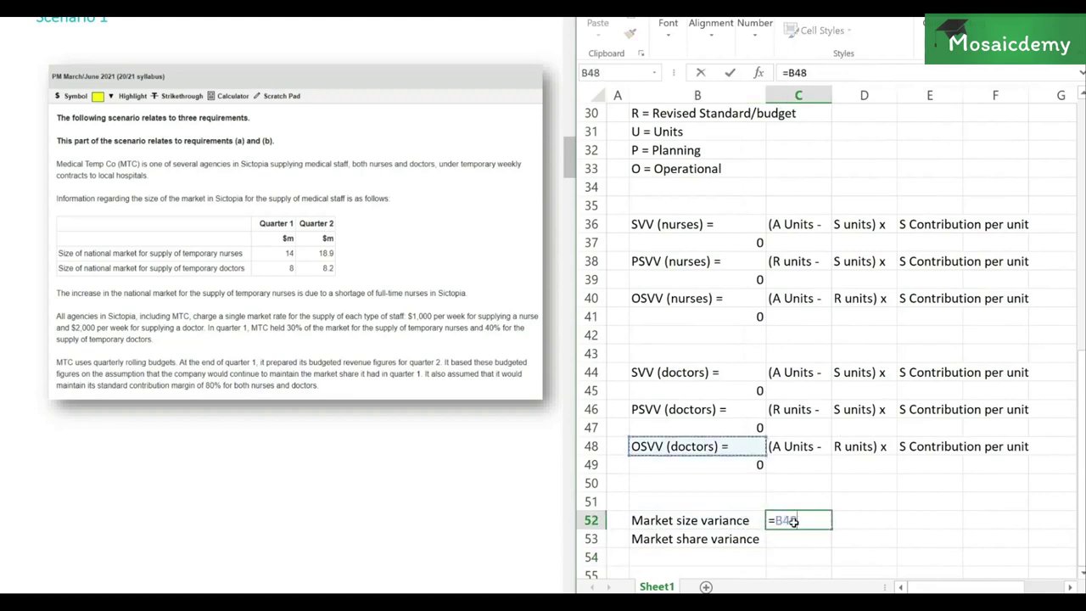
{"action": "type", "text": "+"}
{"action": "key", "text": "Up"}
{"action": "key", "text": "Up"}
{"action": "key", "text": "Up"}
{"action": "key", "text": "Up"}
{"action": "key", "text": "Left"}
{"action": "key", "text": "Up"}
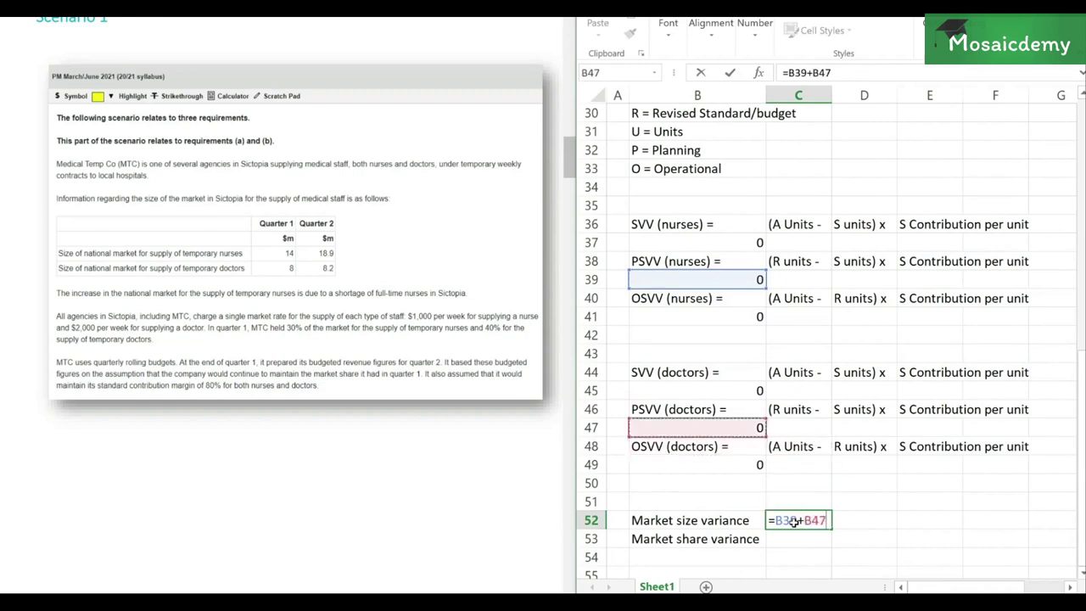
{"action": "key", "text": "Return"}
Calculate the market share variance in C53 by adding the nurses' and doctors' operational variances, B41 and B49
{"action": "type", "text": "="}
{"action": "key", "text": "Left"}
{"action": "key", "text": "Up"}
{"action": "key", "text": "Up"}
{"action": "key", "text": "Up"}
{"action": "key", "text": "Up"}
{"action": "key", "text": "Up"}
{"action": "key", "text": "Up"}
{"action": "key", "text": "Up"}
{"action": "key", "text": "Up"}
{"action": "key", "text": "Up"}
{"action": "key", "text": "Up"}
{"action": "key", "text": "Up"}
{"action": "key", "text": "Up"}
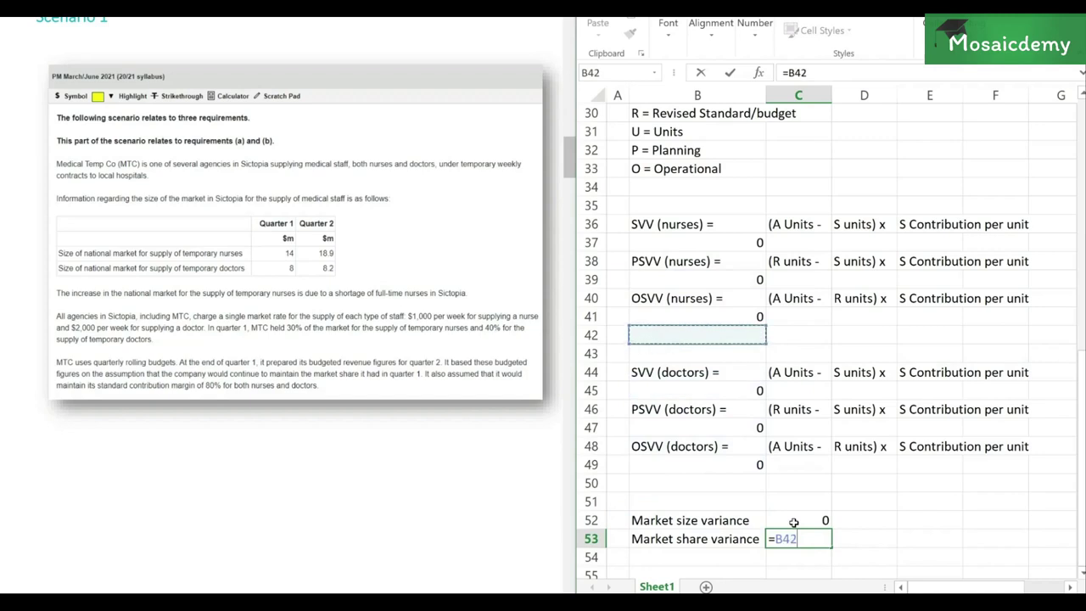
{"action": "type", "text": "+"}
{"action": "key", "text": "Up"}
{"action": "key", "text": "Up"}
{"action": "key", "text": "Up"}
{"action": "key", "text": "Up"}
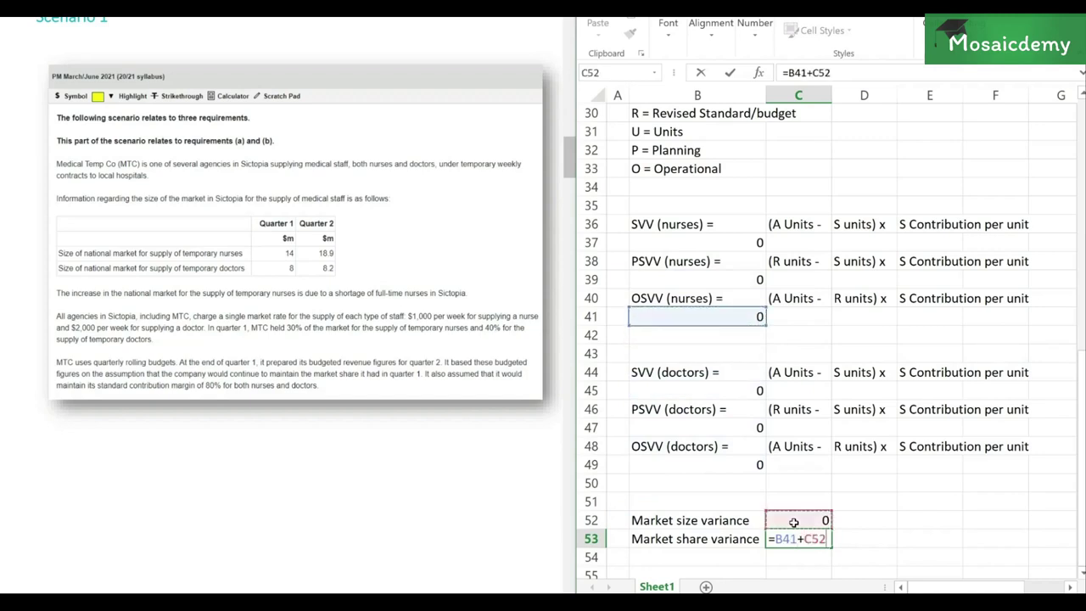
{"action": "key", "text": "Left"}
{"action": "key", "text": "Return"}
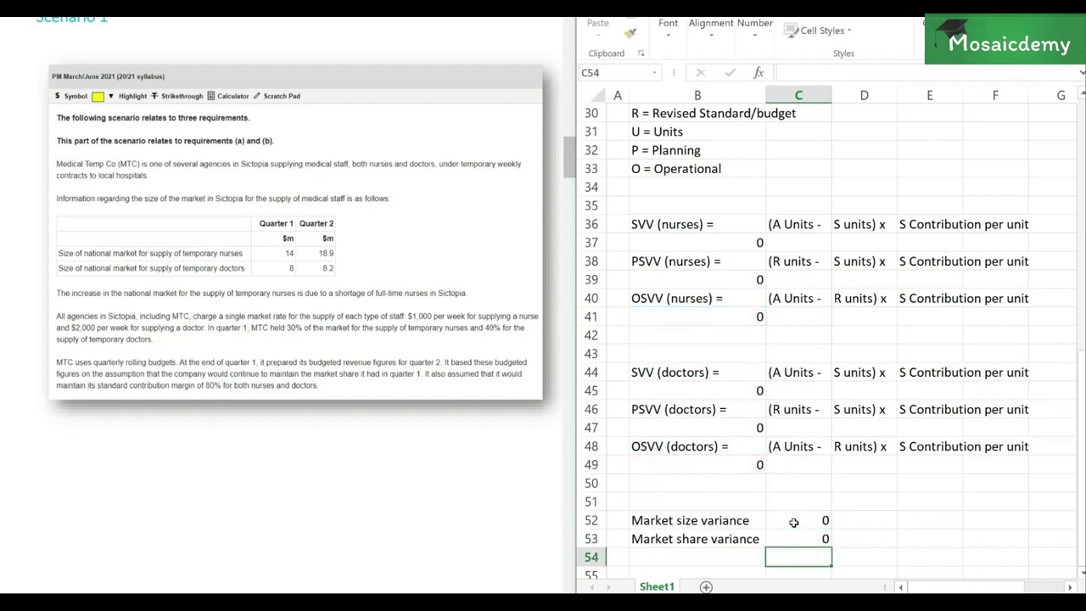
Review the doctors' and nurses' variance formulas in column B and the scenario's market size, rate and share information
{"action": "key", "text": "Left"}
{"action": "key", "text": "Up"}
{"action": "key", "text": "Up"}
{"action": "key", "text": "Up"}
{"action": "key", "text": "Up"}
{"action": "key", "text": "Up"}
{"action": "key", "text": "Up"}
{"action": "key", "text": "Up"}
{"action": "key", "text": "Up"}
{"action": "key", "text": "Up"}
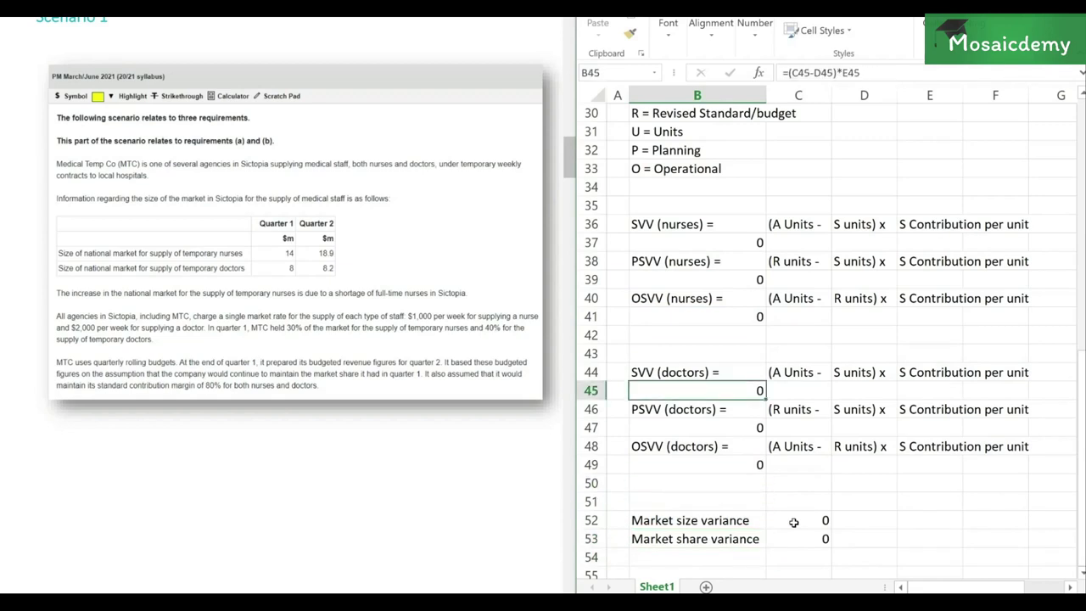
{"action": "key", "text": "Up"}
{"action": "key", "text": "Up"}
{"action": "key", "text": "Up"}
{"action": "key", "text": "Up"}
{"action": "key", "text": "Up"}
{"action": "key", "text": "Up"}
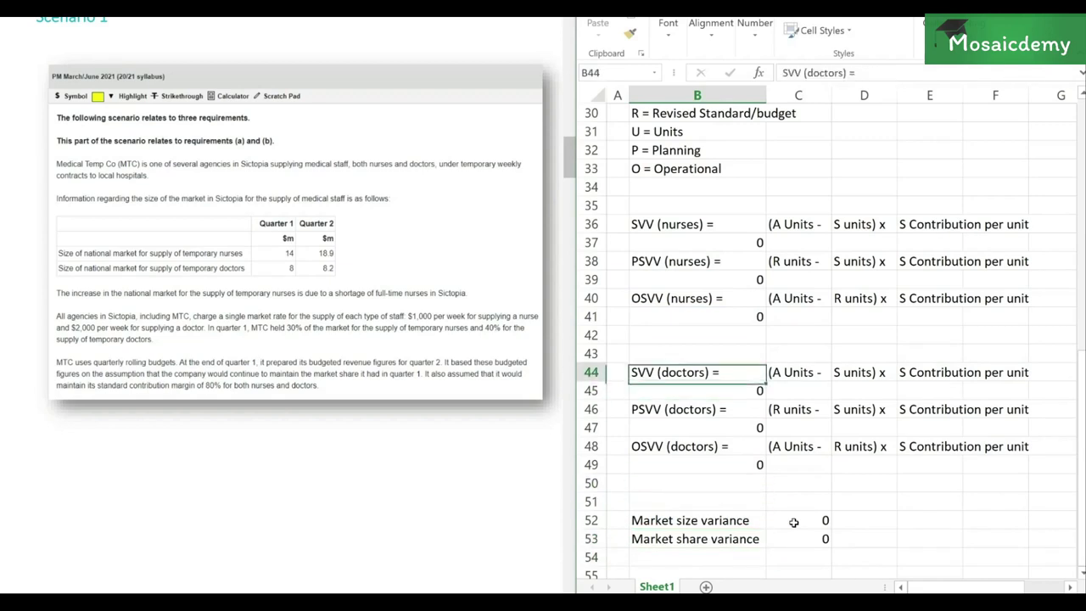
{"action": "key", "text": "Down"}
{"action": "key", "text": "Down"}
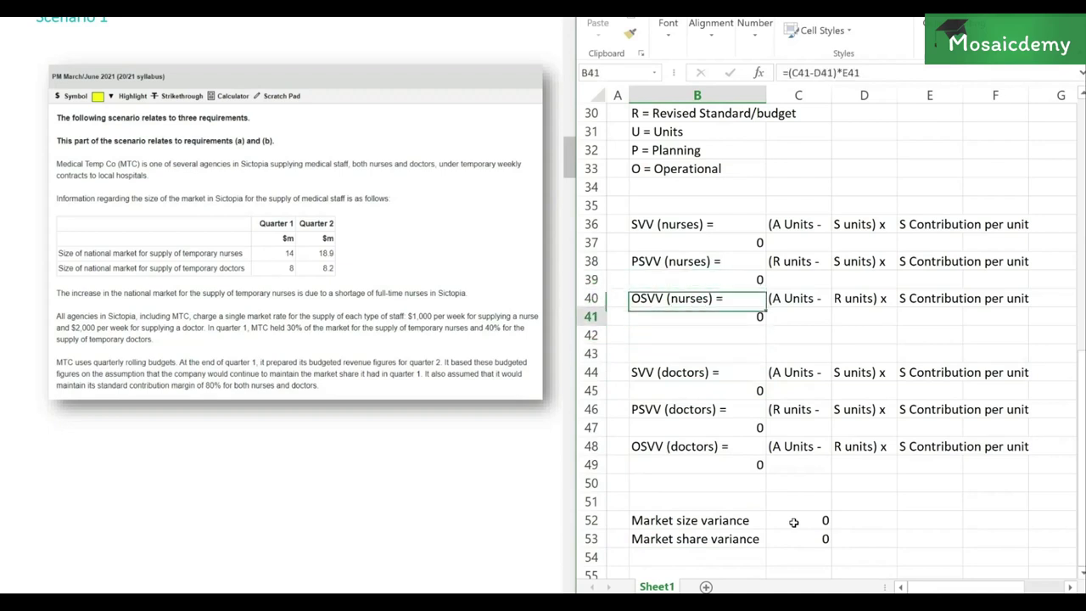
{"action": "key", "text": "Up"}
{"action": "key", "text": "Up"}
{"action": "key", "text": "Up"}
{"action": "key", "text": "Up"}
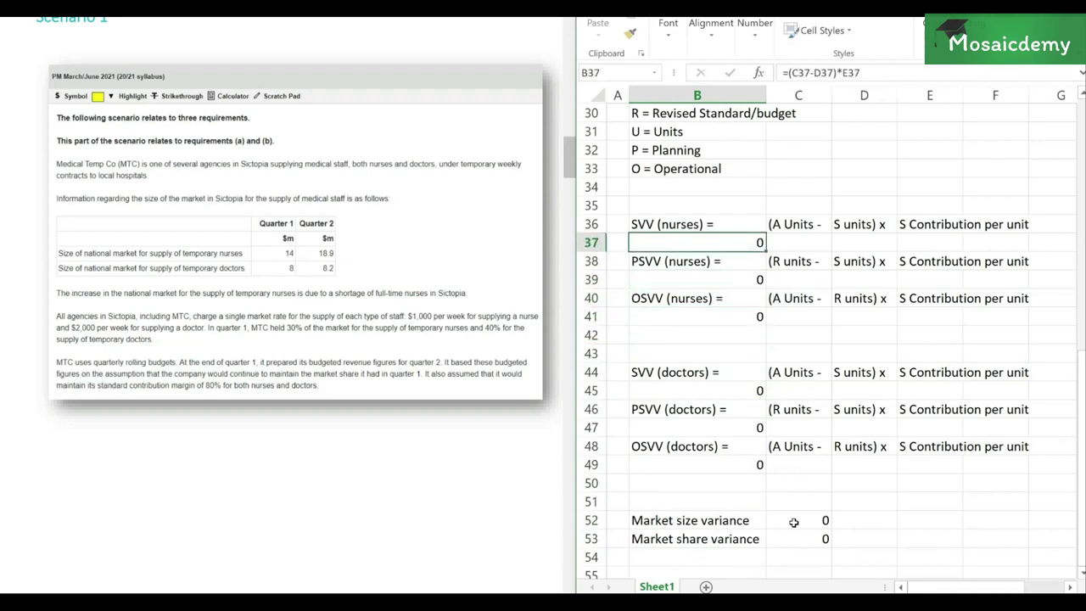
{"action": "key", "text": "Right"}
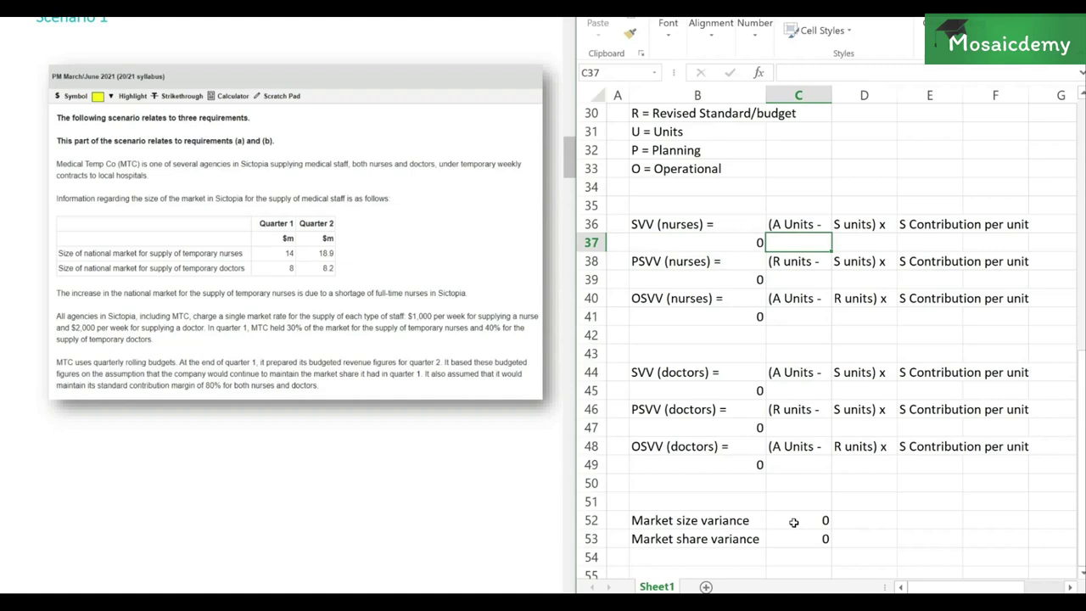
{"action": "left_click", "coordinate": [325, 348]}
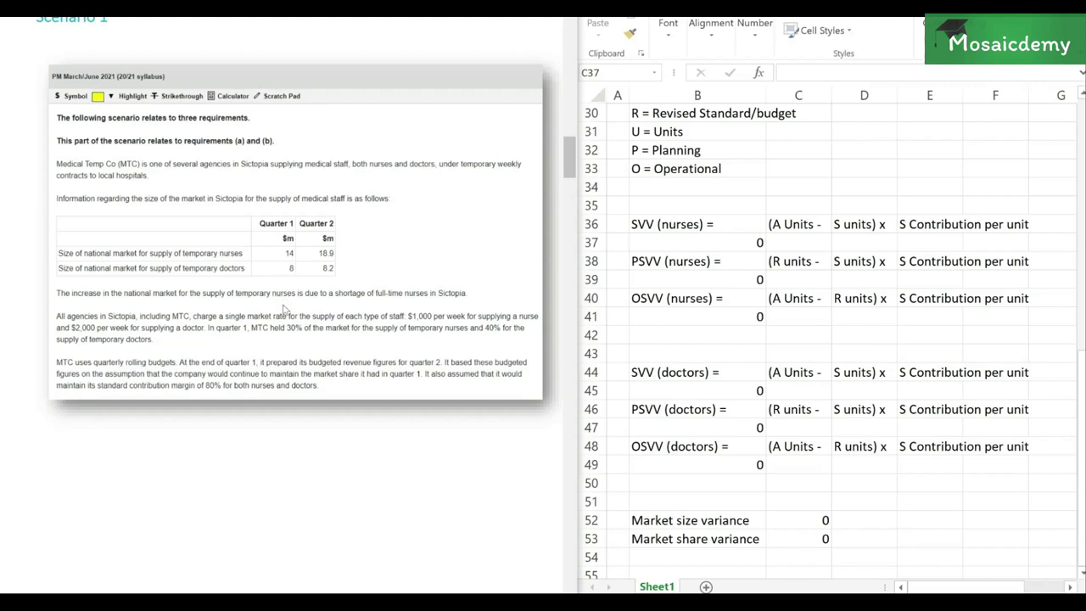
Enter the nurses' standard units in D37 as =(140000000/1000)*30%
{"action": "left_click", "coordinate": [865, 247]}
{"action": "type", "text": "="}
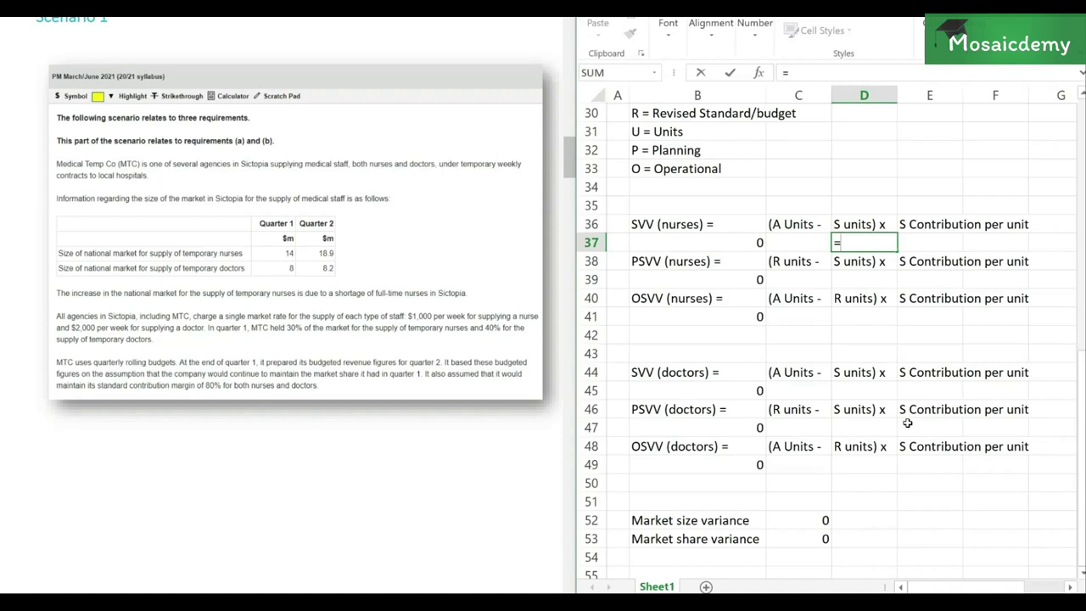
{"action": "type", "text": "(140000000"}
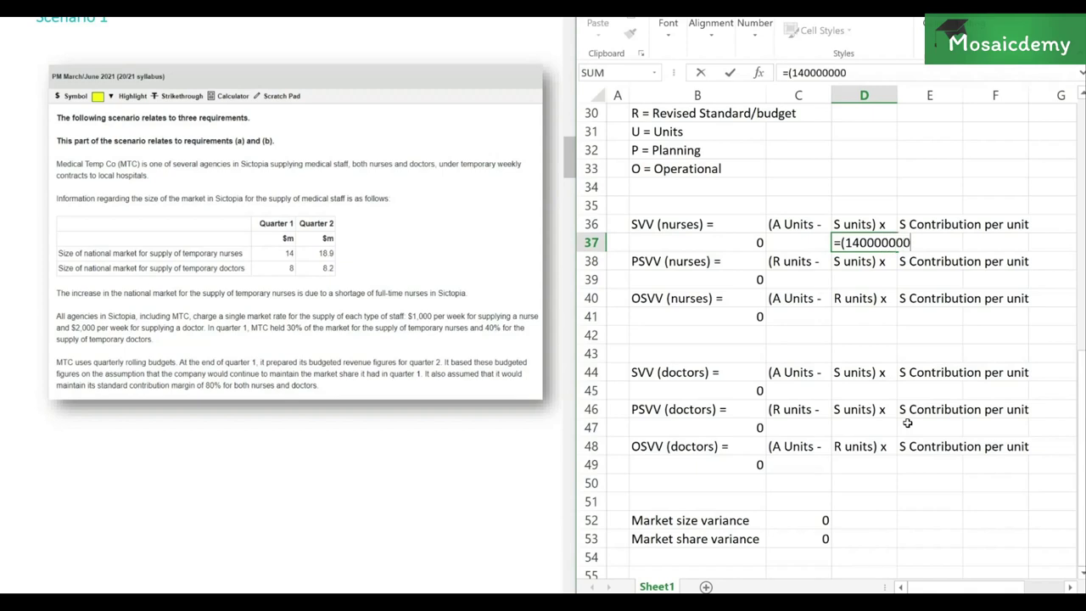
{"action": "type", "text": "/"}
{"action": "type", "text": "1000"}
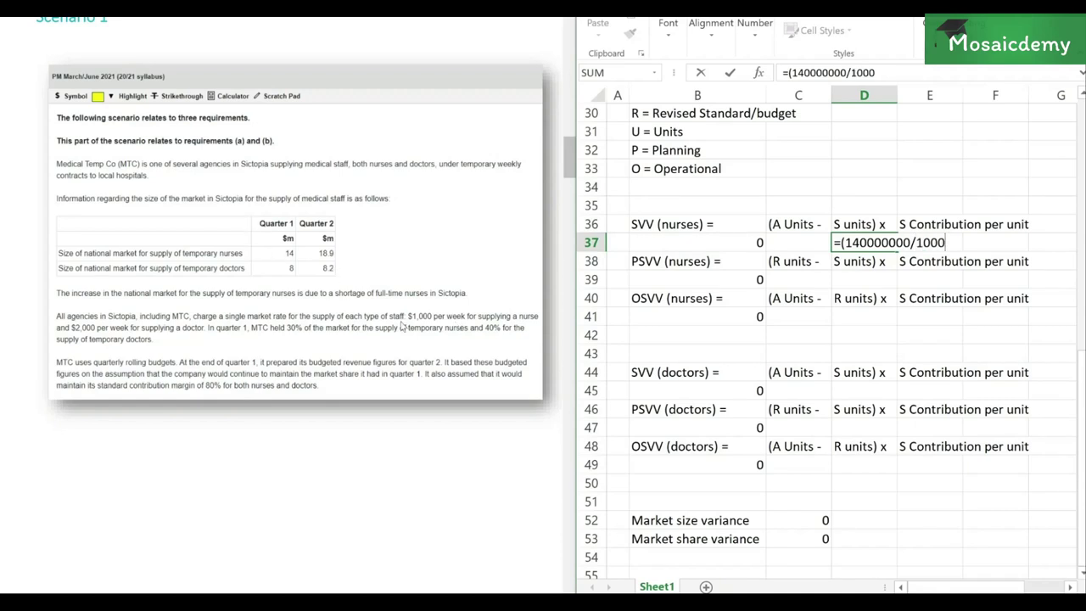
{"action": "type", "text": ")"}
{"action": "type", "text": "*30%"}
{"action": "key", "text": "Return"}
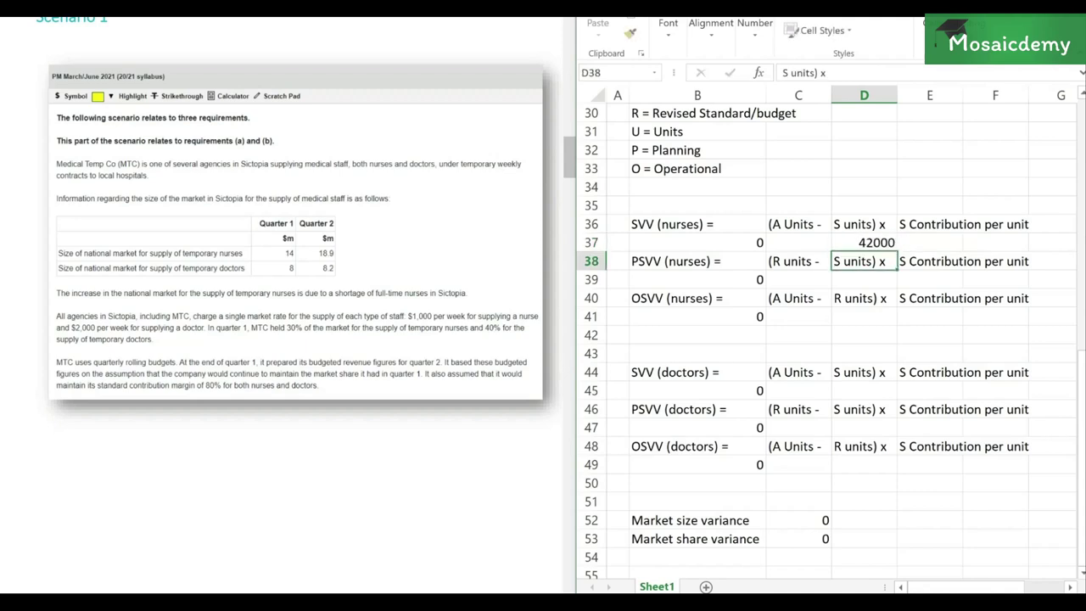
Correct the market size in D37's formula so it reads =(14000000/1000)*30%
{"action": "left_click", "coordinate": [864, 242]}
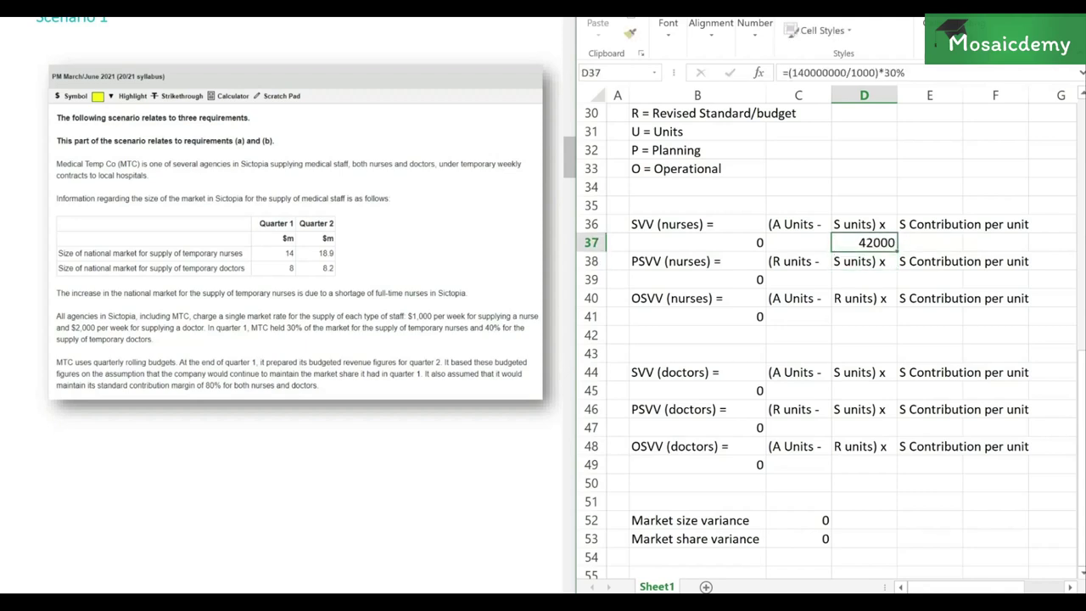
{"action": "key", "text": "F2"}
{"action": "key", "text": "Left"}
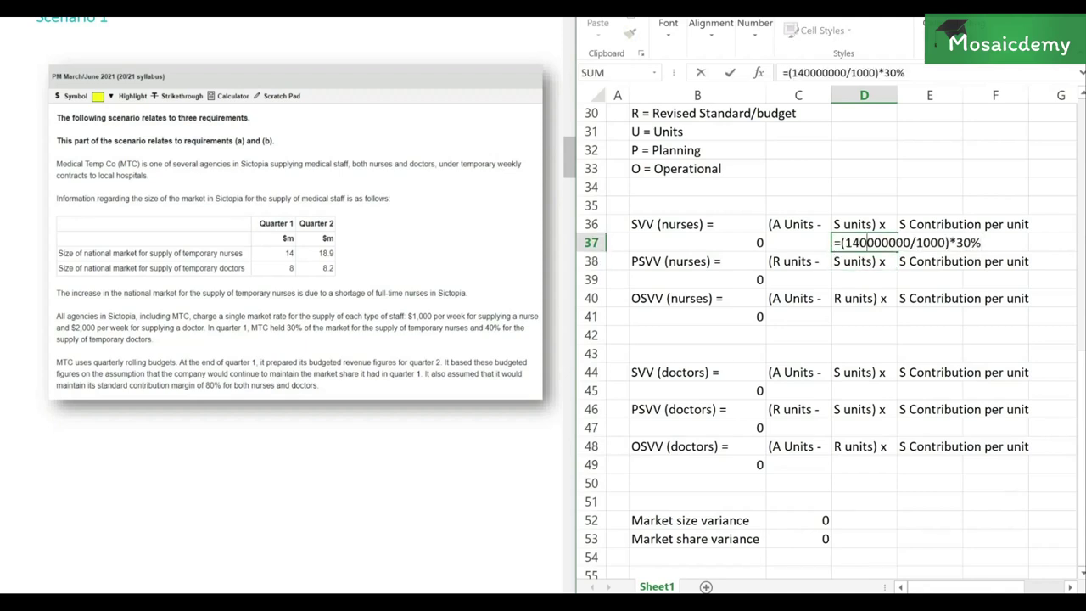
{"action": "key", "text": "shift+Left"}
{"action": "key", "text": "shift+Left"}
{"action": "key", "text": "shift+Left"}
{"action": "key", "text": "shift+Right"}
{"action": "key", "text": "shift+Right"}
{"action": "key", "text": "shift+Right"}
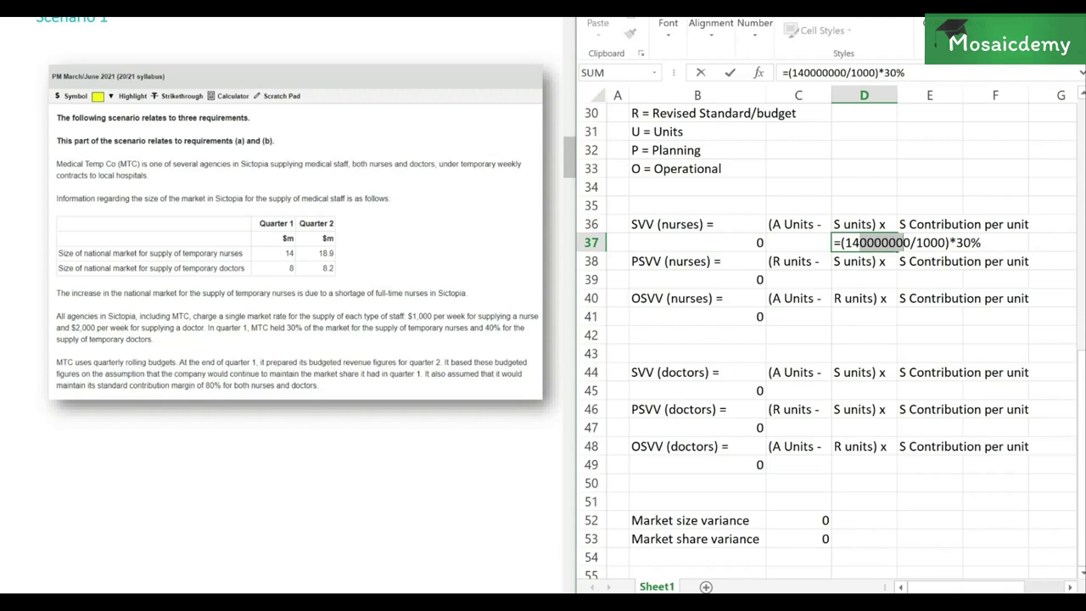
{"action": "key", "text": "Right"}
{"action": "key", "text": "BackSpace"}
{"action": "key", "text": "Return"}
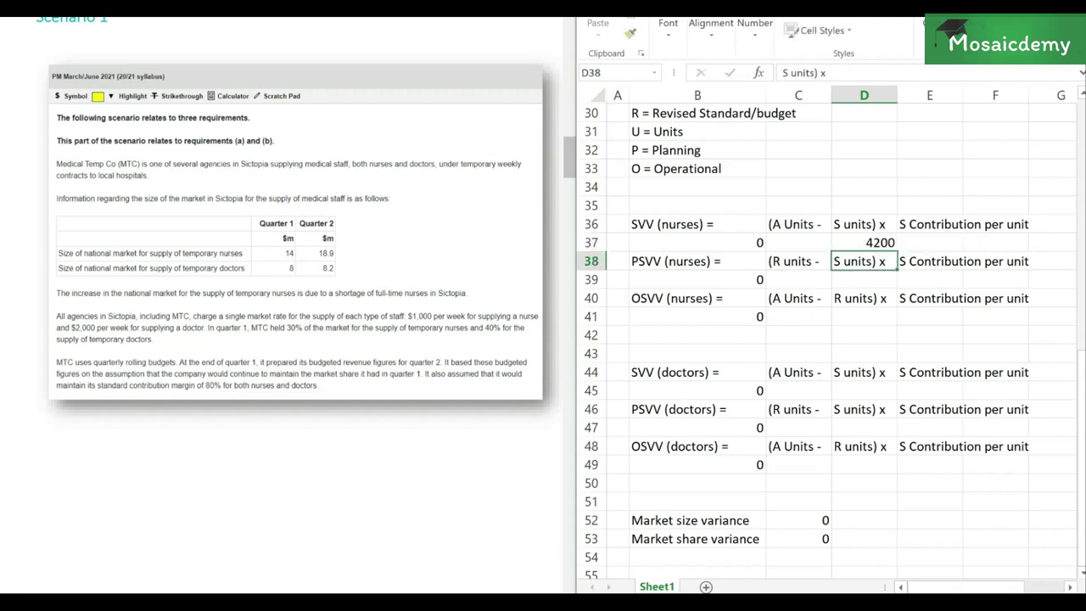
Try to add thousands separators to the market size in D37's formula, as 14,000,000
{"action": "left_click", "coordinate": [863, 243]}
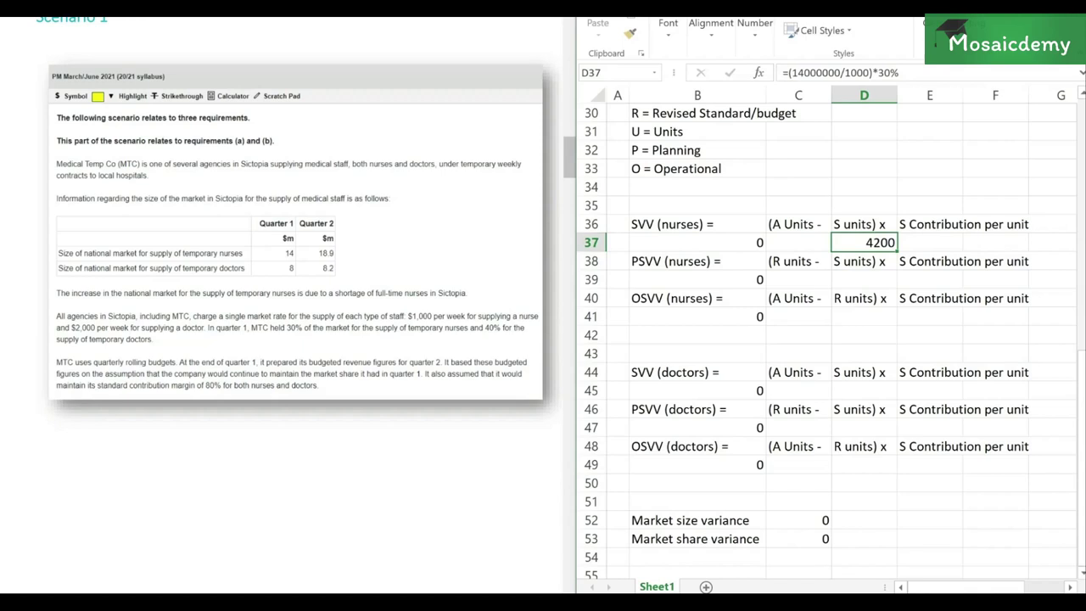
{"action": "key", "text": "F2"}
{"action": "key", "text": "Left"}
{"action": "key", "text": "Left"}
{"action": "key", "text": "Left"}
{"action": "key", "text": "Left"}
{"action": "key", "text": "Left"}
{"action": "key", "text": "Right"}
{"action": "type", "text": ","}
{"action": "key", "text": "Right"}
{"action": "type", "text": ","}
{"action": "key", "text": "Return"}
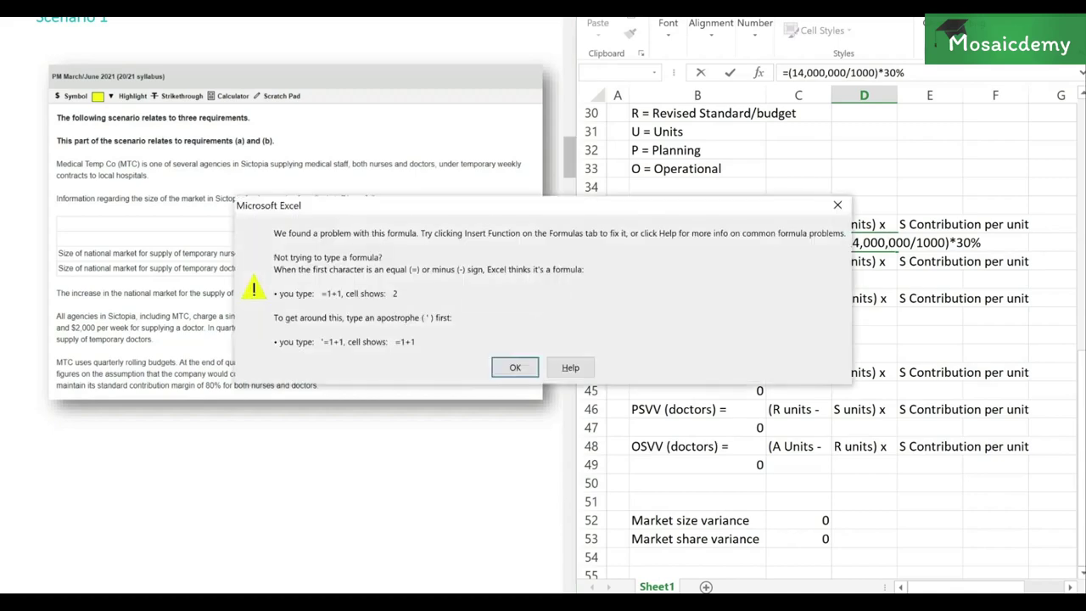
{"action": "key", "text": "Return"}
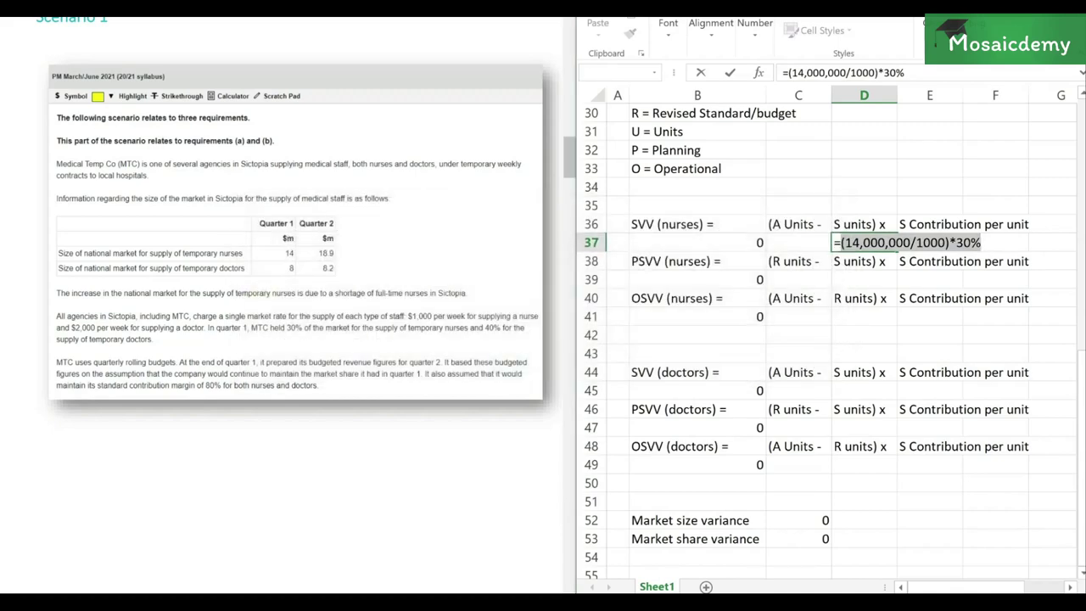
Remove both thousands separators from the market size in D37's formula
{"action": "key", "text": "Right"}
{"action": "key", "text": "Left"}
{"action": "key", "text": "Left"}
{"action": "key", "text": "Left"}
{"action": "key", "text": "Left"}
{"action": "key", "text": "Left"}
{"action": "key", "text": "Left"}
{"action": "key", "text": "Left"}
{"action": "key", "text": "Left"}
{"action": "key", "text": "Left"}
{"action": "key", "text": "Left"}
{"action": "key", "text": "Left"}
{"action": "key", "text": "Left"}
{"action": "key", "text": "Left"}
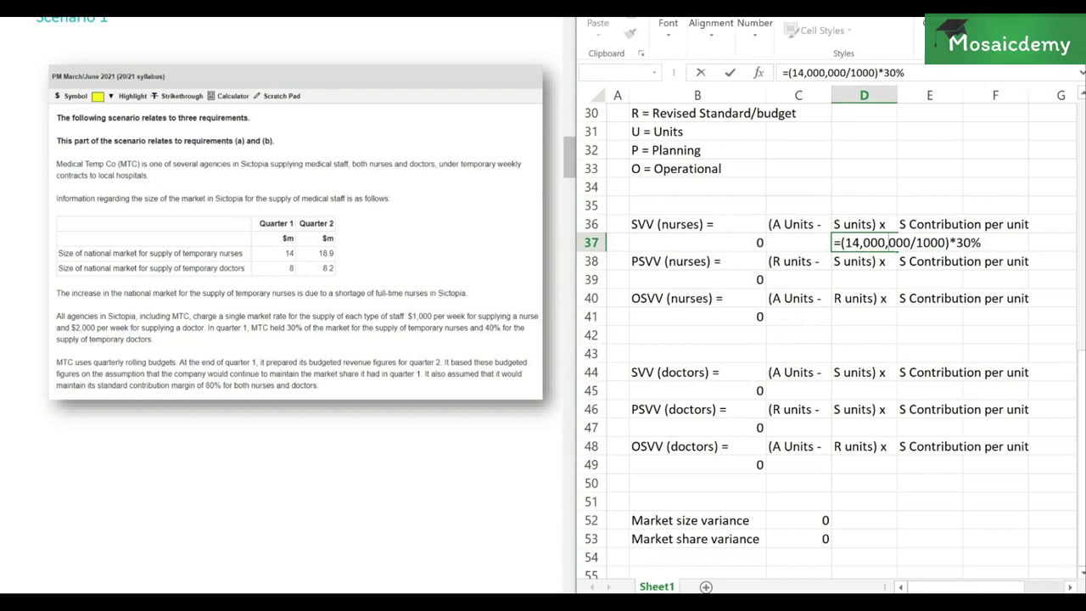
{"action": "key", "text": "BackSpace"}
{"action": "key", "text": "Left"}
{"action": "key", "text": "Left"}
{"action": "key", "text": "Left"}
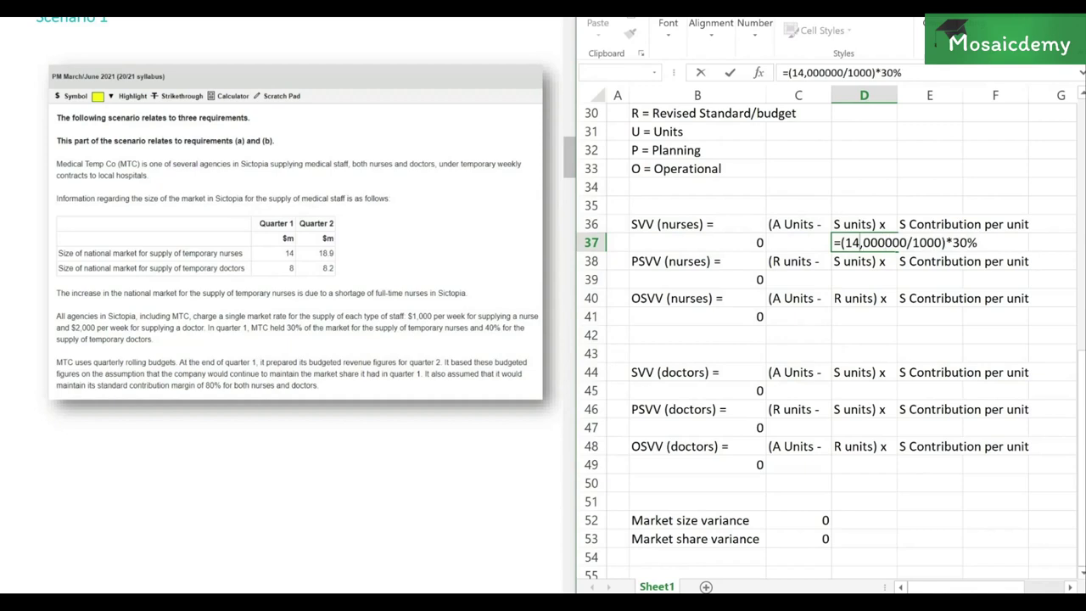
{"action": "key", "text": "BackSpace"}
{"action": "key", "text": "Return"}
Link the nurses' standard units in D39 to the standard units in D37
{"action": "key", "text": "Down"}
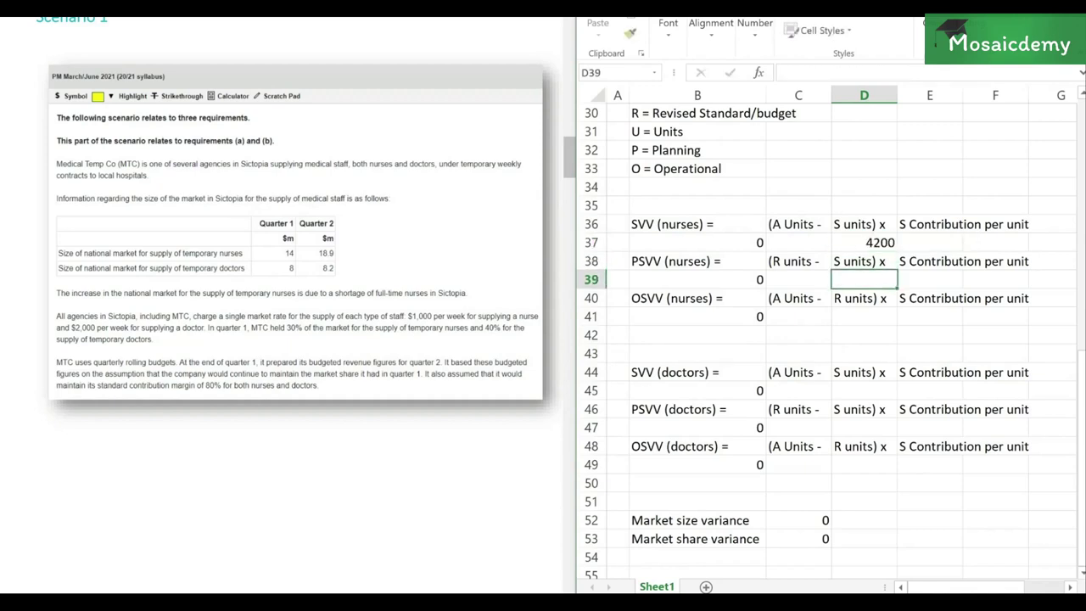
{"action": "type", "text": "="}
{"action": "key", "text": "Up"}
{"action": "key", "text": "Up"}
{"action": "key", "text": "Return"}
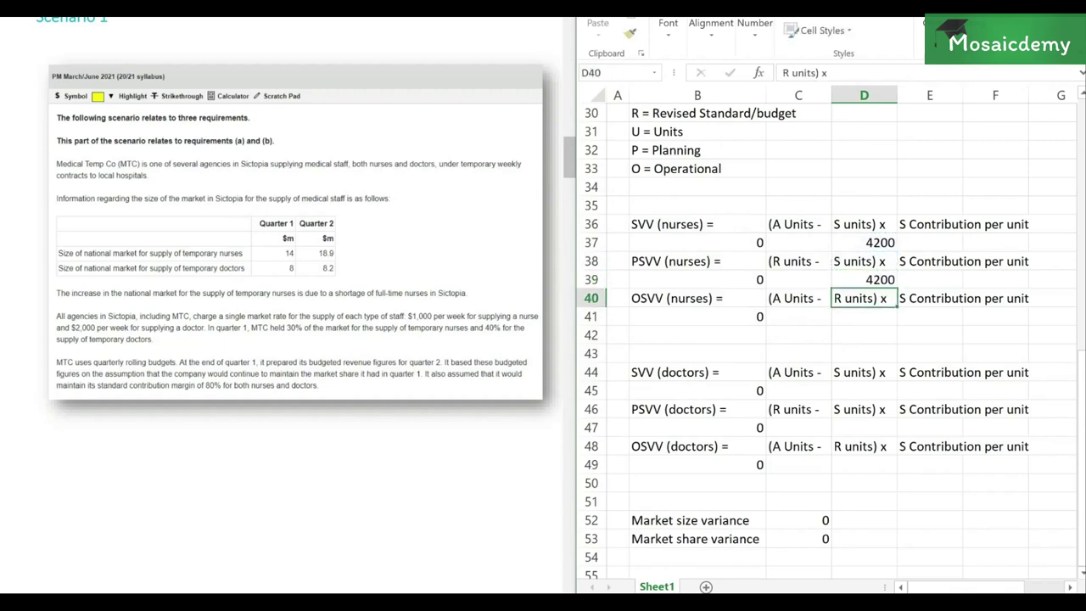
Calculate the doctors' standard units for the SVV in D45 as =(8000000/2000)*40%
{"action": "key", "text": "Down"}
{"action": "key", "text": "Down"}
{"action": "key", "text": "Down"}
{"action": "key", "text": "Down"}
{"action": "key", "text": "Down"}
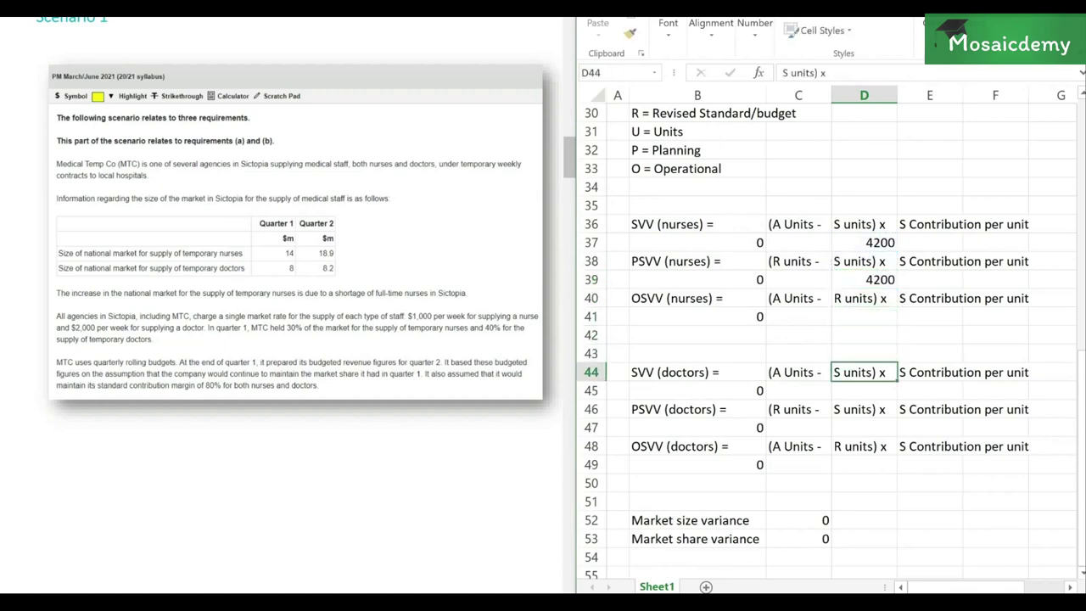
{"action": "type", "text": "=(8"}
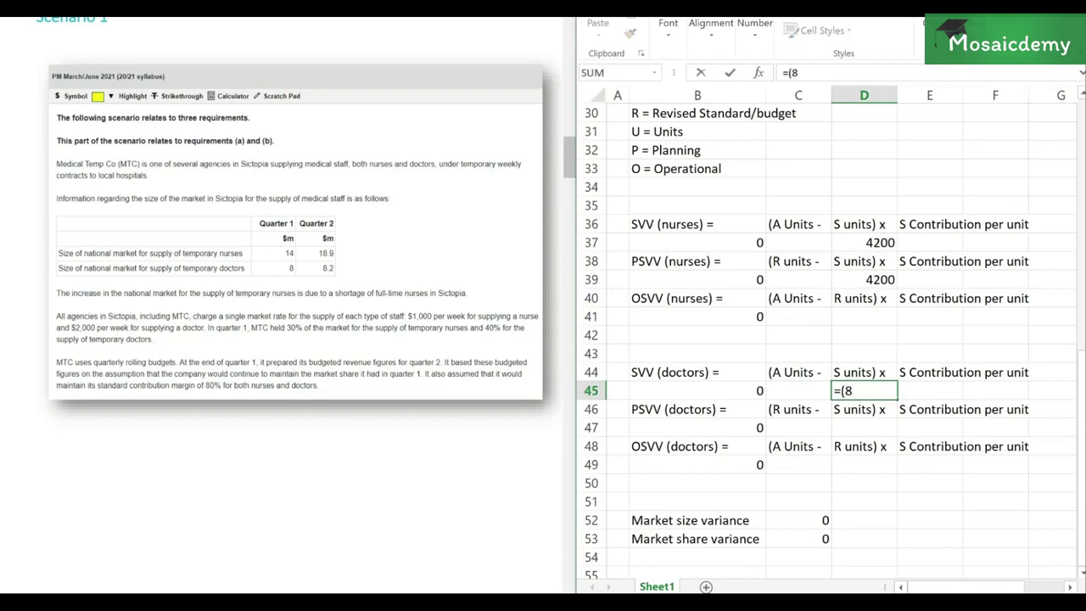
{"action": "type", "text": "000000/"}
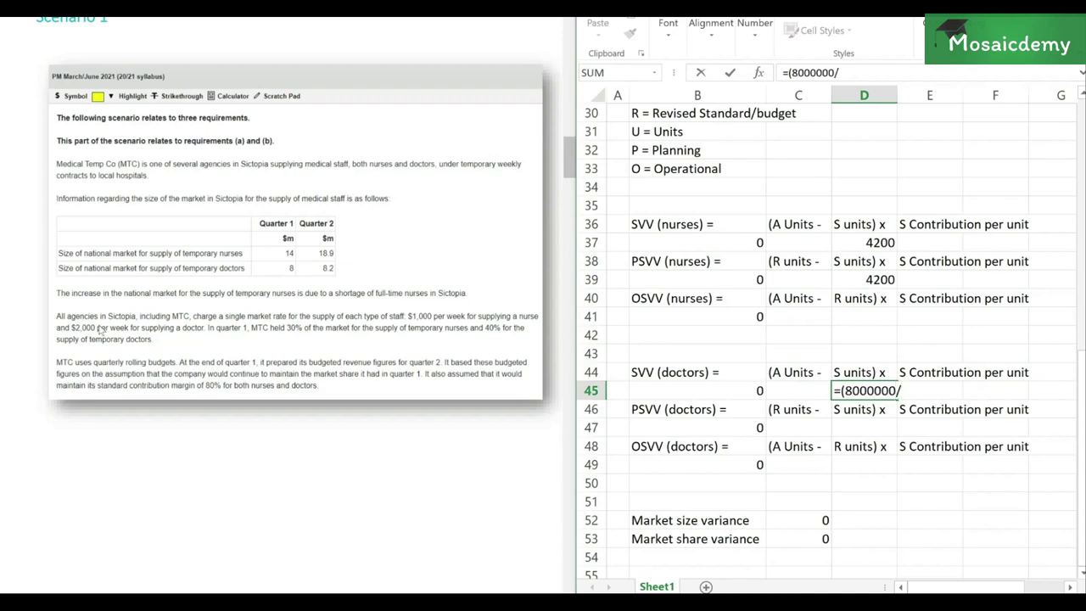
{"action": "type", "text": "2000)*40"}
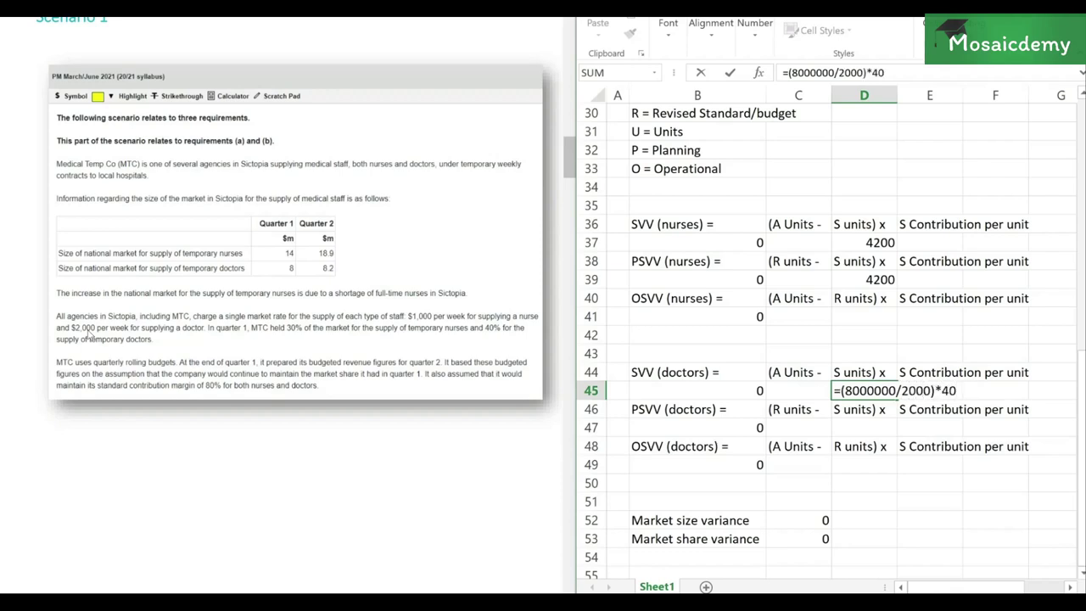
{"action": "type", "text": "%"}
{"action": "key", "text": "Return"}
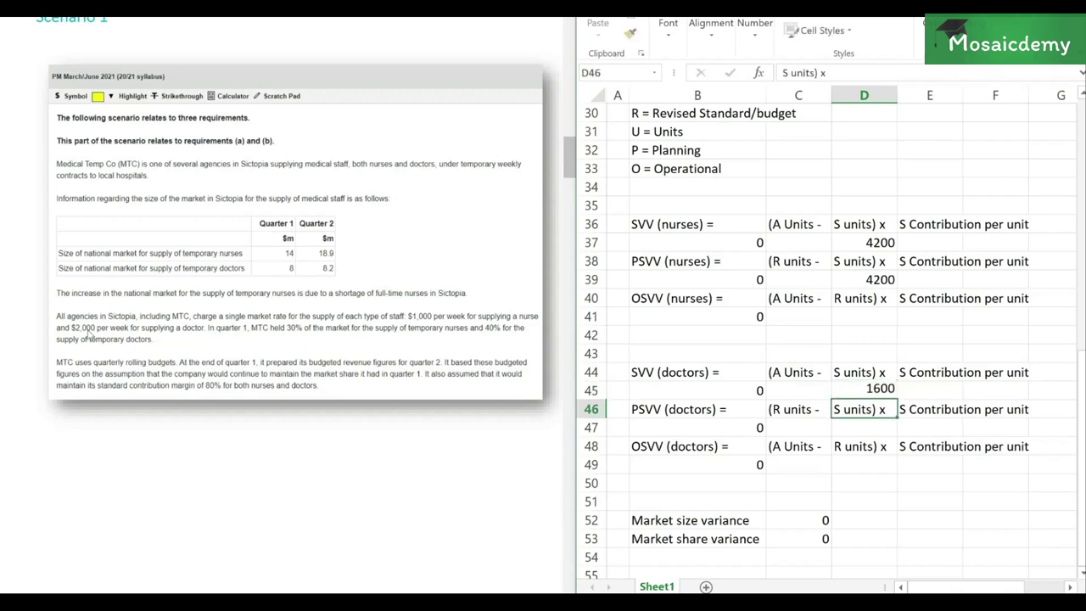
Link the doctors' standard units in D47 to the standard units in D45
{"action": "key", "text": "Down"}
{"action": "type", "text": "="}
{"action": "key", "text": "Up"}
{"action": "key", "text": "Up"}
{"action": "key", "text": "Return"}
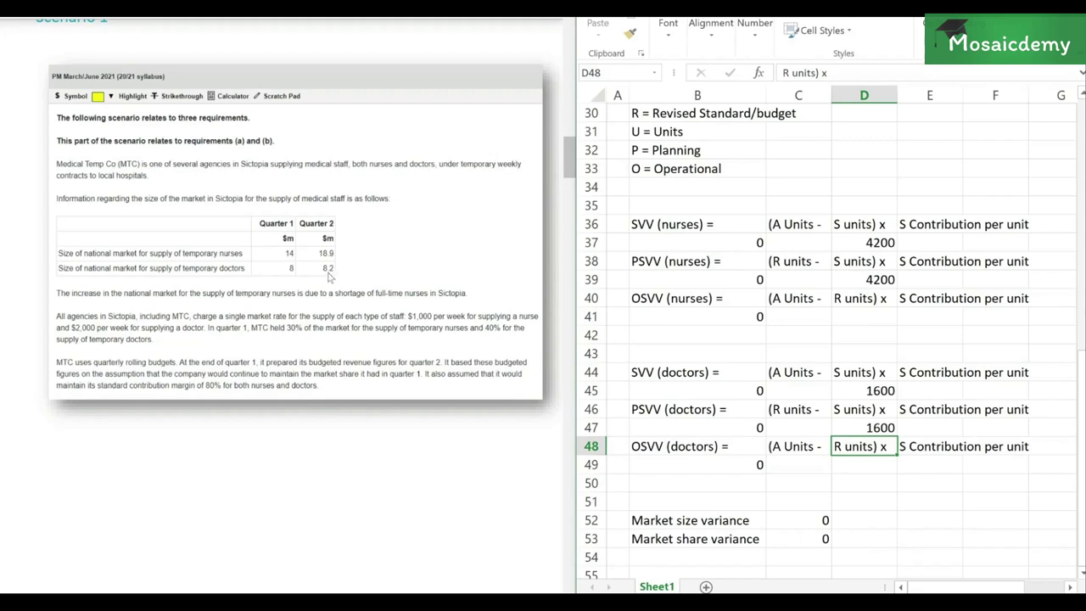
Calculate the nurses' revised units for the PSVV in C39 as =(18900000/1000)*30%
{"action": "left_click", "coordinate": [798, 281]}
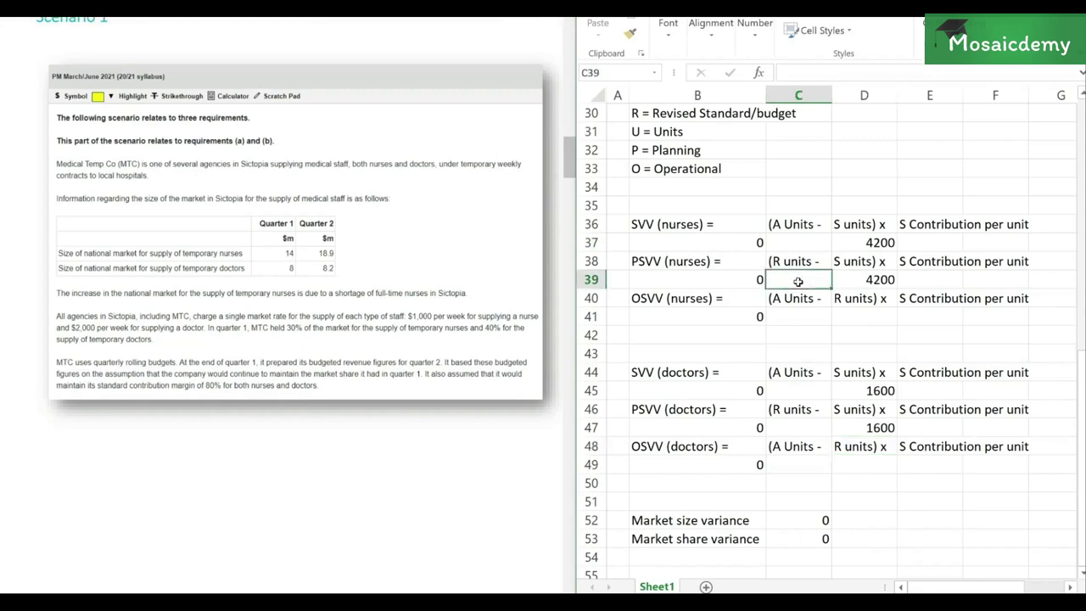
{"action": "type", "text": "="}
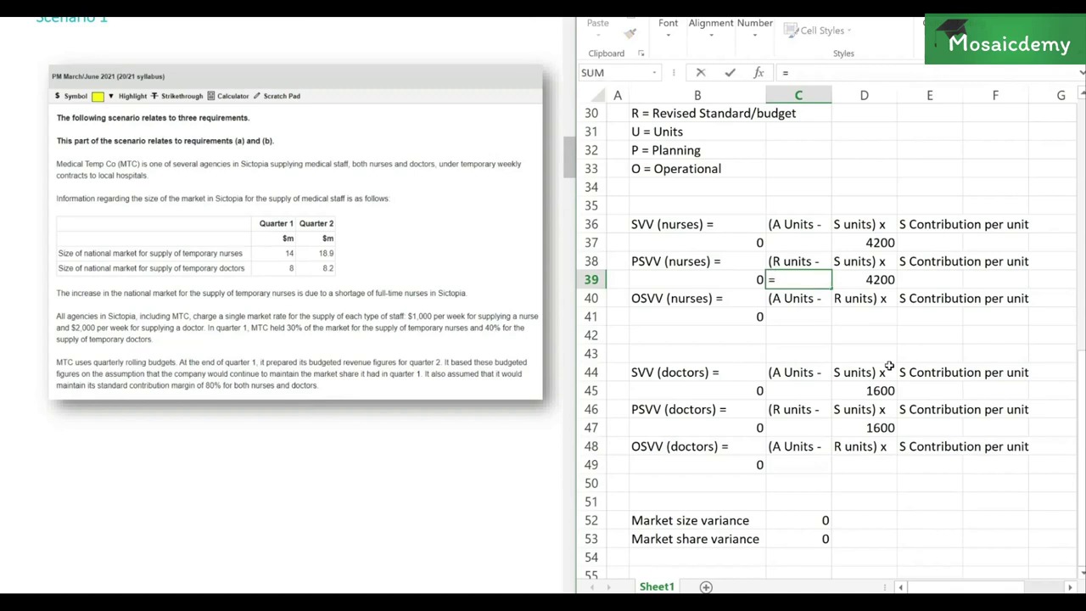
{"action": "type", "text": "(189000"}
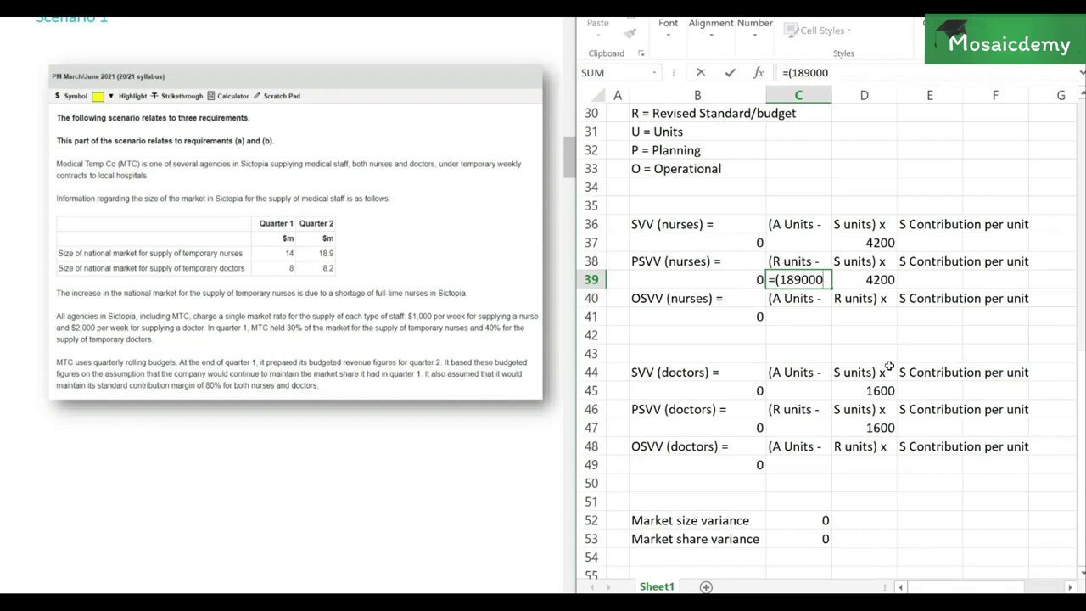
{"action": "type", "text": "00/100"}
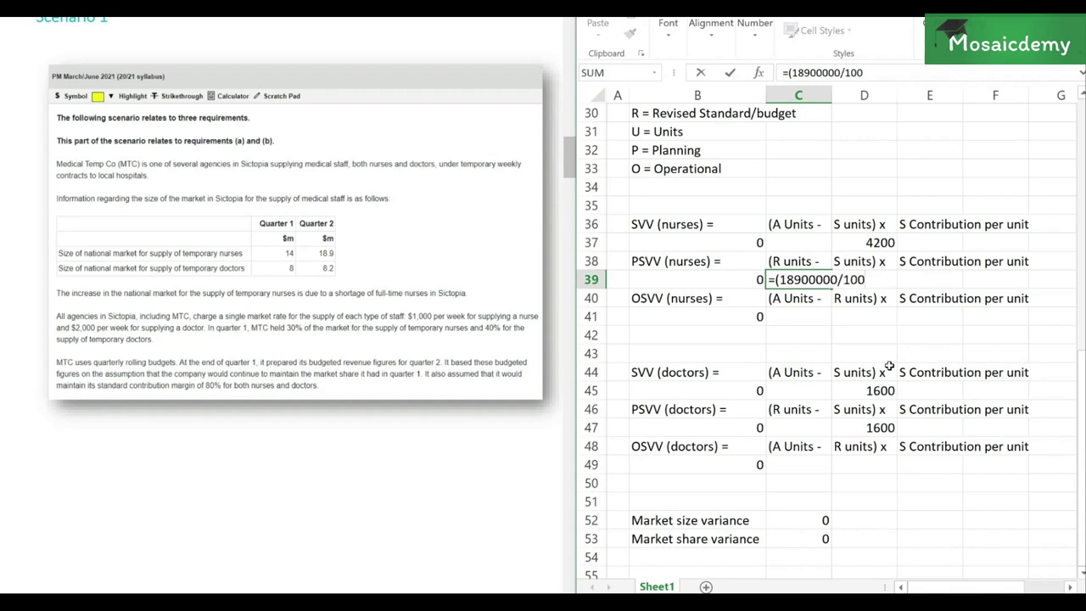
{"action": "type", "text": "0)*30%"}
{"action": "key", "text": "Return"}
{"action": "key", "text": "Up"}
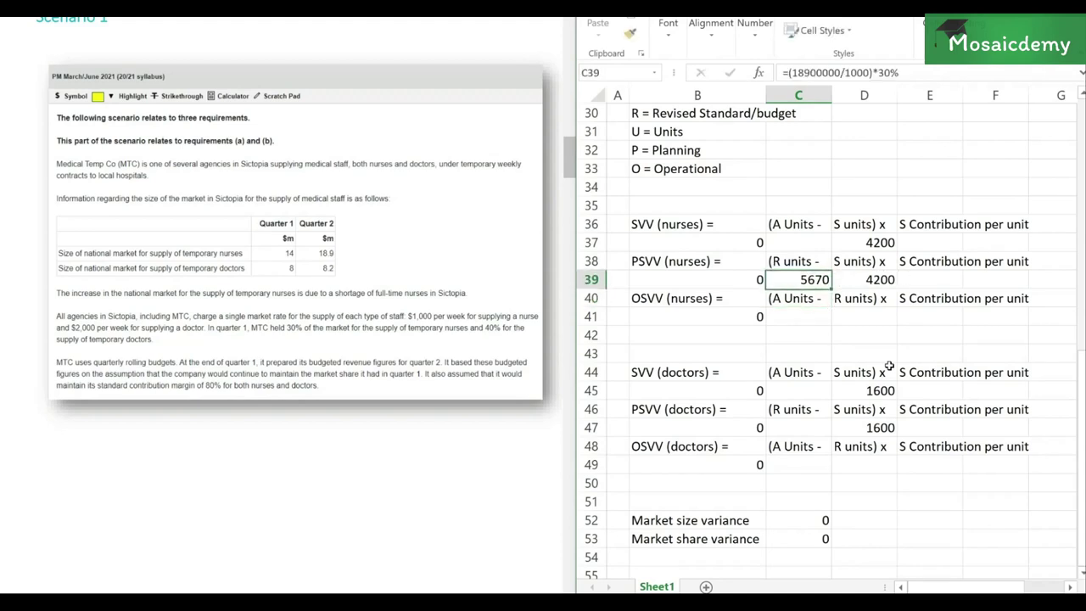
Link the nurses' revised units in D41 to the revised units in C39
{"action": "key", "text": "Down"}
{"action": "key", "text": "Right"}
{"action": "key", "text": "Down"}
{"action": "type", "text": "="}
{"action": "key", "text": "Left"}
{"action": "key", "text": "Up"}
{"action": "key", "text": "Up"}
{"action": "key", "text": "Return"}
Calculate the doctors' revised units for the PSVV in C47 as =(8200000/2000)*40%
{"action": "key", "text": "Down"}
{"action": "key", "text": "Down"}
{"action": "key", "text": "Down"}
{"action": "key", "text": "Down"}
{"action": "key", "text": "Left"}
{"action": "key", "text": "Down"}
{"action": "type", "text": "=("}
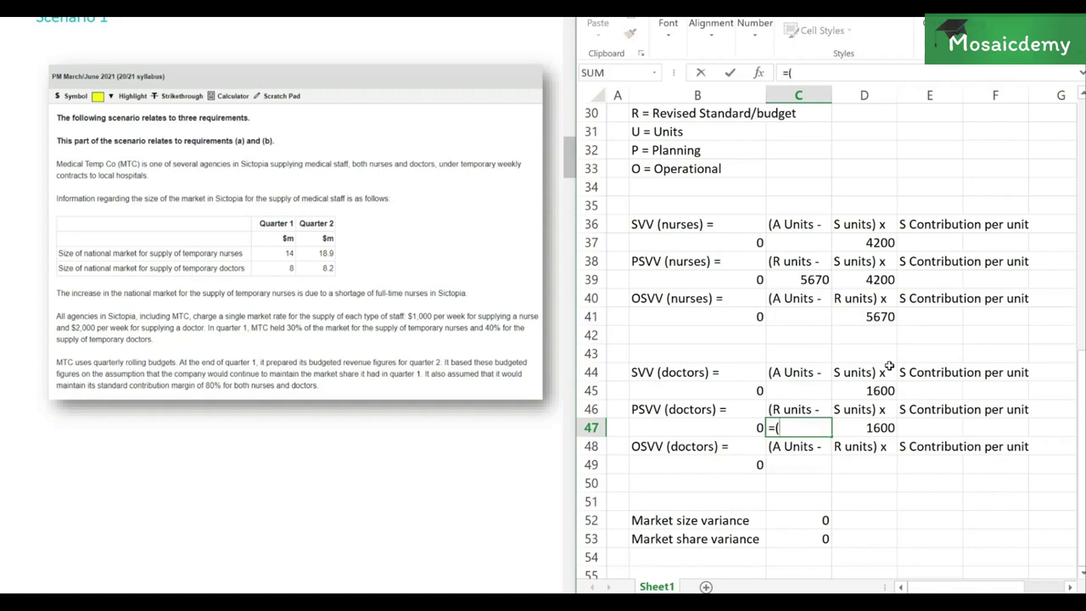
{"action": "type", "text": "820000"}
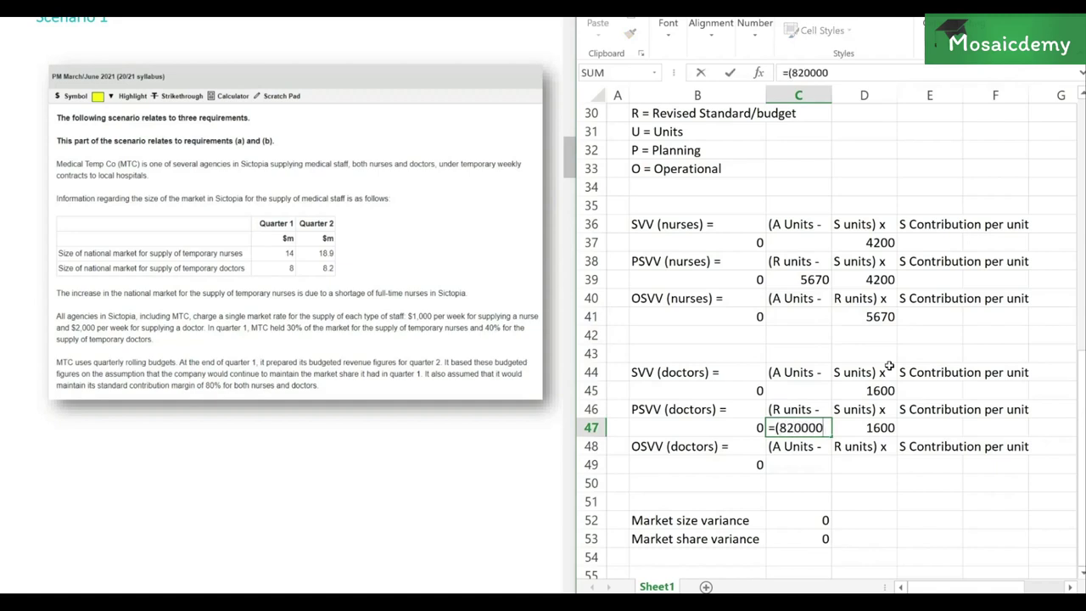
{"action": "type", "text": "0/2000"}
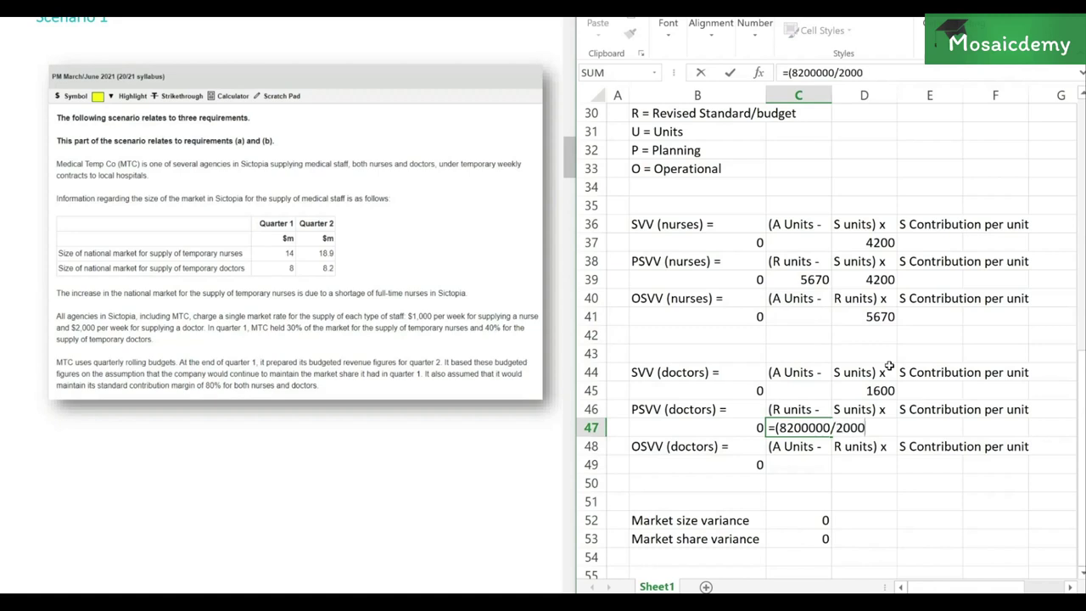
{"action": "type", "text": ")*40%"}
{"action": "key", "text": "Return"}
Link the doctors' revised units in D49 to the revised units in C47
{"action": "key", "text": "Right"}
{"action": "key", "text": "Down"}
{"action": "type", "text": "="}
{"action": "key", "text": "Left"}
{"action": "key", "text": "Up"}
{"action": "key", "text": "Up"}
{"action": "key", "text": "Return"}
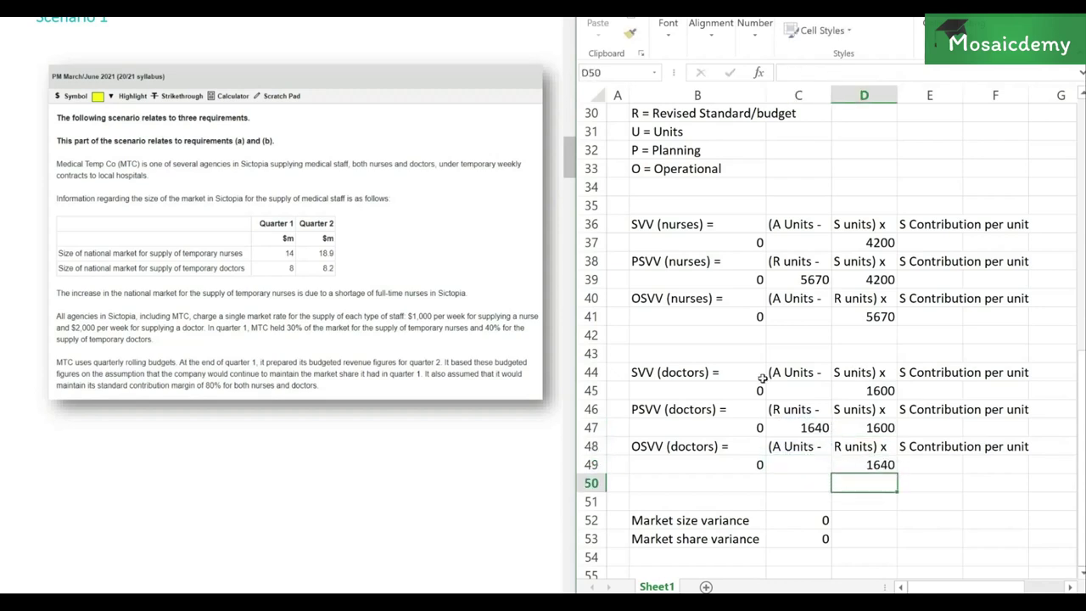
Review MTC's actual quarter 2 figures in the scenario document and return to its weekly rates and standard contribution margin
{"action": "left_click", "coordinate": [255, 447]}
{"action": "scroll", "coordinate": [255, 447], "scroll_direction": "down", "scroll_amount": 2}
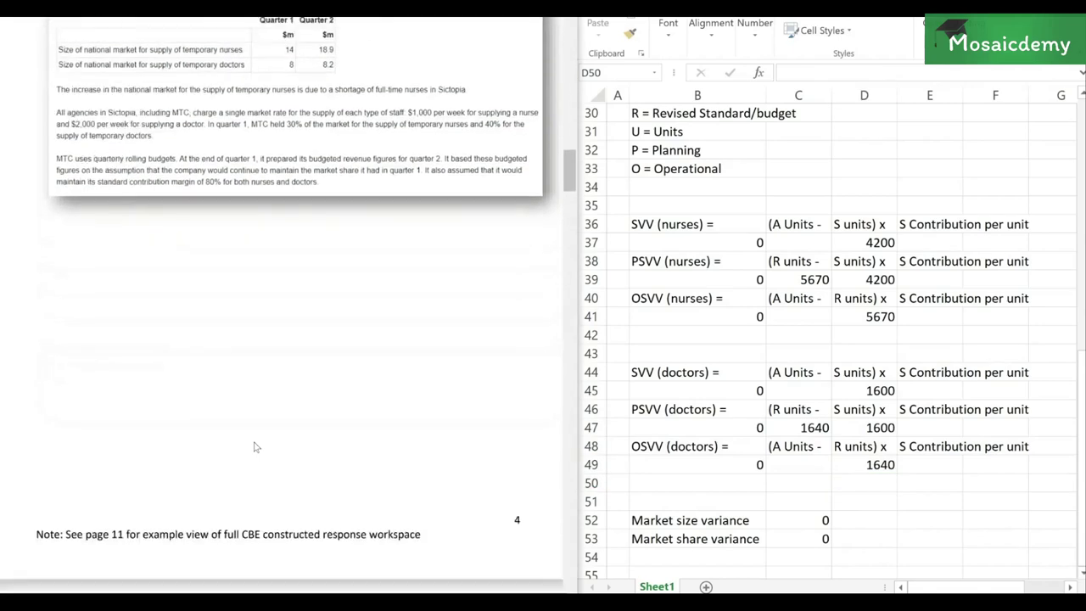
{"action": "scroll", "coordinate": [254, 447], "scroll_direction": "down", "scroll_amount": 5}
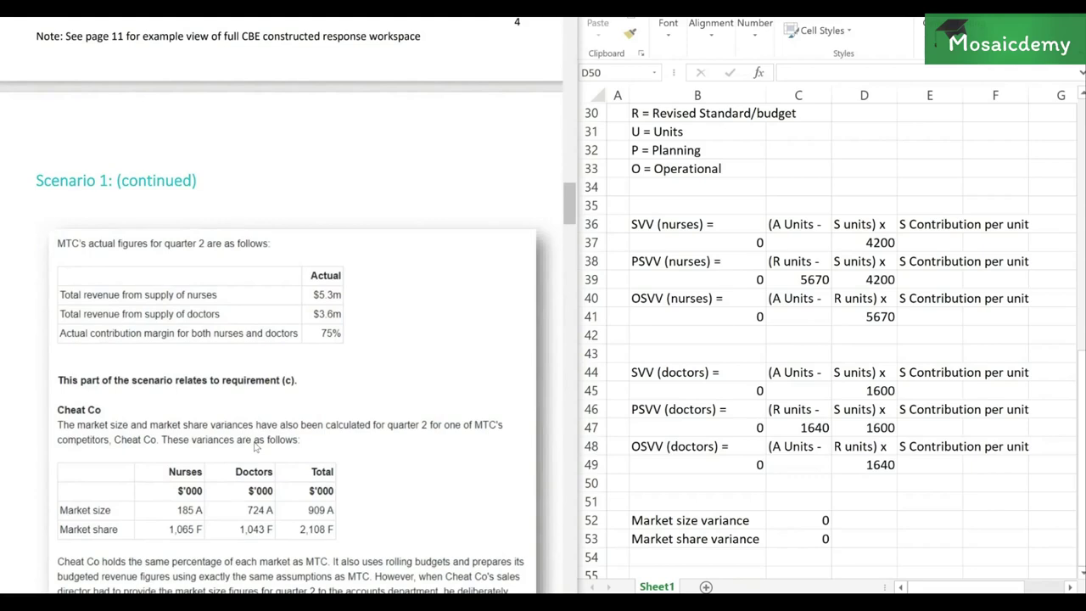
{"action": "scroll", "coordinate": [255, 447], "scroll_direction": "down", "scroll_amount": 1}
{"action": "scroll", "coordinate": [255, 447], "scroll_direction": "down", "scroll_amount": 1}
{"action": "scroll", "coordinate": [255, 447], "scroll_direction": "up", "scroll_amount": 2}
{"action": "scroll", "coordinate": [254, 447], "scroll_direction": "up", "scroll_amount": 7}
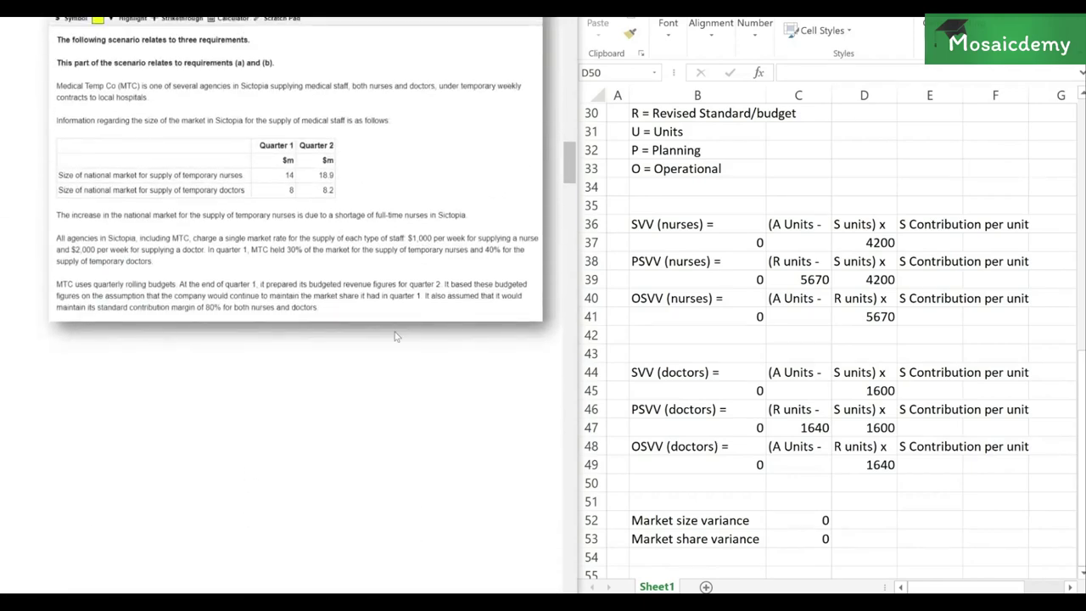
Calculate the nurses' standard contribution per unit in E37 as =1000*80%
{"action": "left_click", "coordinate": [924, 227]}
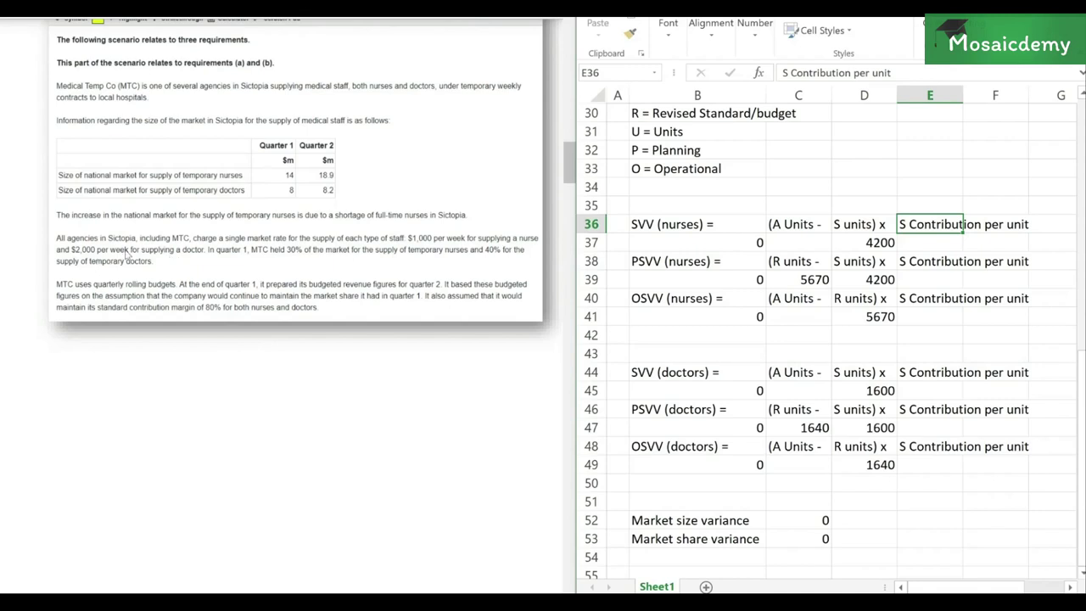
{"action": "key", "text": "Down"}
{"action": "type", "text": "="}
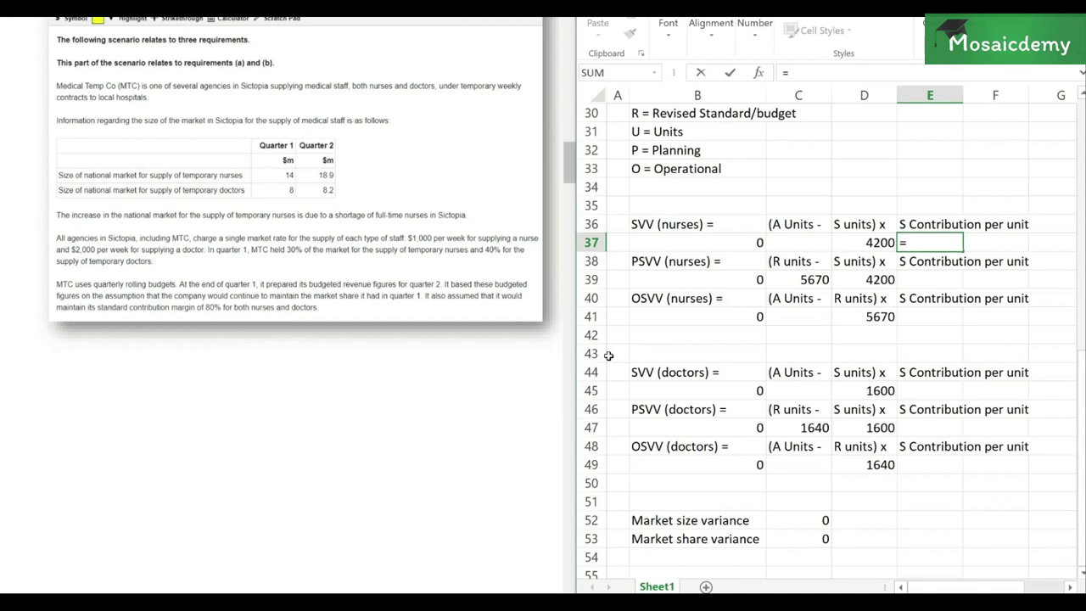
{"action": "type", "text": "1000*80%"}
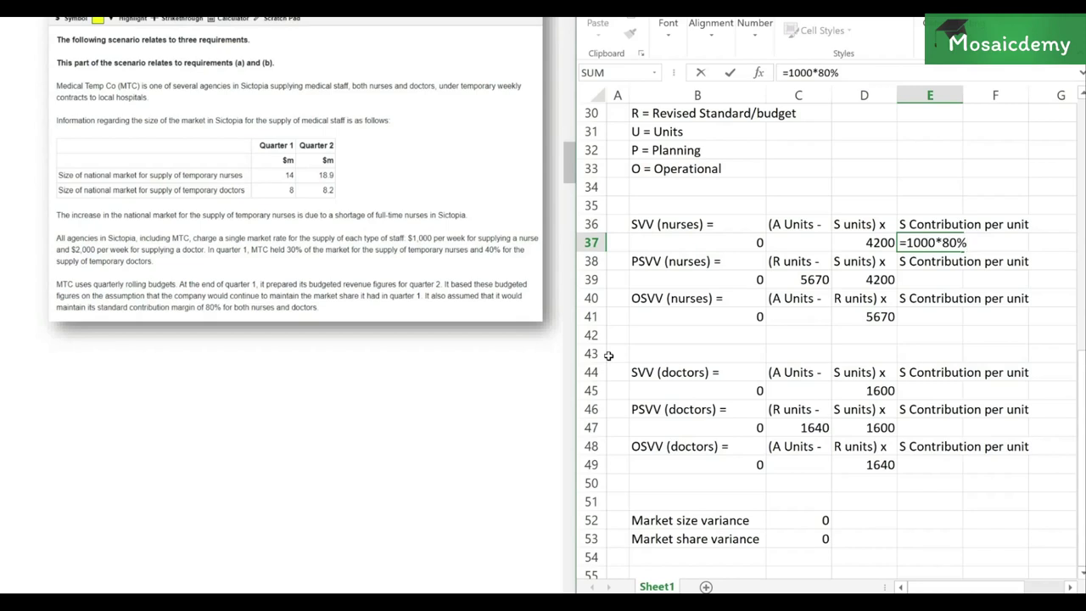
{"action": "key", "text": "Return"}
Link the nurses' standard contribution per unit in E39 to E37 and in E41 to E39
{"action": "key", "text": "Return"}
{"action": "type", "text": "="}
{"action": "key", "text": "Up"}
{"action": "key", "text": "Up"}
{"action": "key", "text": "Return"}
{"action": "key", "text": "Return"}
{"action": "type", "text": "="}
{"action": "key", "text": "Up"}
{"action": "key", "text": "Up"}
{"action": "key", "text": "Return"}
Calculate the doctors' standard contribution per unit in E45 as =2000*80%
{"action": "key", "text": "Return"}
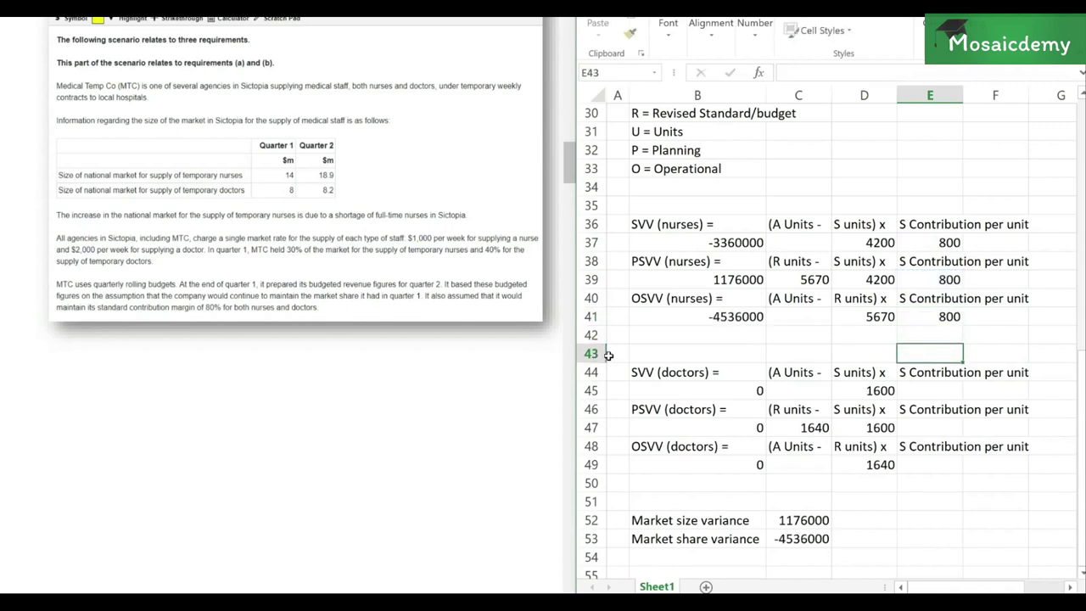
{"action": "key", "text": "Return"}
{"action": "key", "text": "Return"}
{"action": "type", "text": "=2000"}
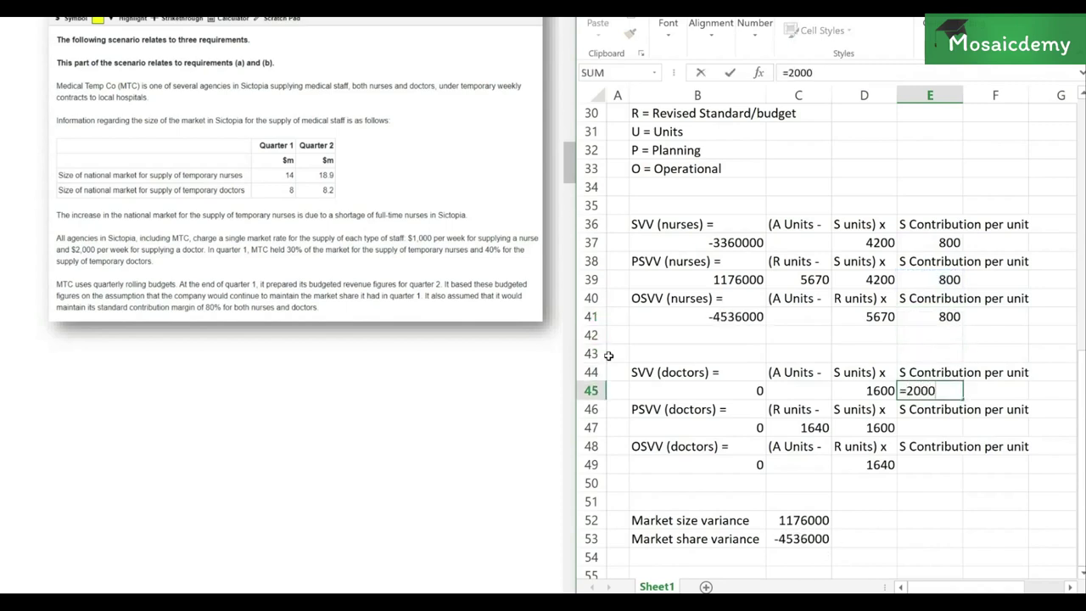
{"action": "type", "text": "*80%"}
{"action": "key", "text": "Return"}
Link the doctors' standard contribution per unit in E47 to E45 and in E49 to E47
{"action": "key", "text": "Return"}
{"action": "type", "text": "="}
{"action": "key", "text": "Up"}
{"action": "key", "text": "Up"}
{"action": "key", "text": "Return"}
{"action": "key", "text": "Return"}
{"action": "type", "text": "="}
{"action": "key", "text": "Up"}
{"action": "key", "text": "Up"}
{"action": "key", "text": "Return"}
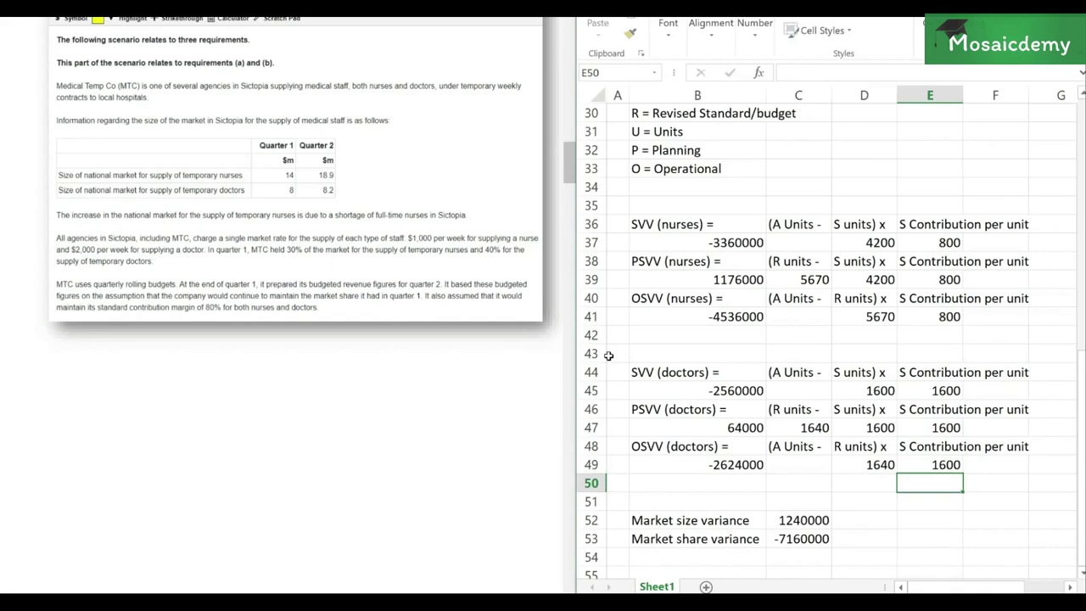
Examine MTC's actual quarter 2 revenues and margin in the scenario, alongside the weekly rates charged for nurses and doctors
{"action": "left_click", "coordinate": [415, 397]}
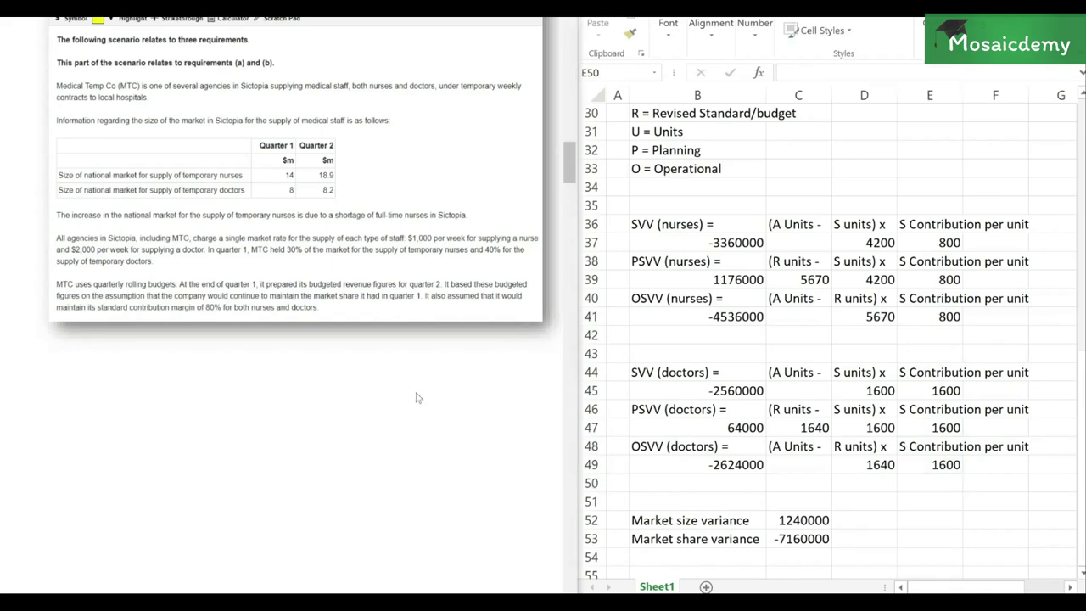
{"action": "scroll", "coordinate": [416, 397], "scroll_direction": "down", "scroll_amount": 2}
{"action": "scroll", "coordinate": [416, 397], "scroll_direction": "down", "scroll_amount": 10}
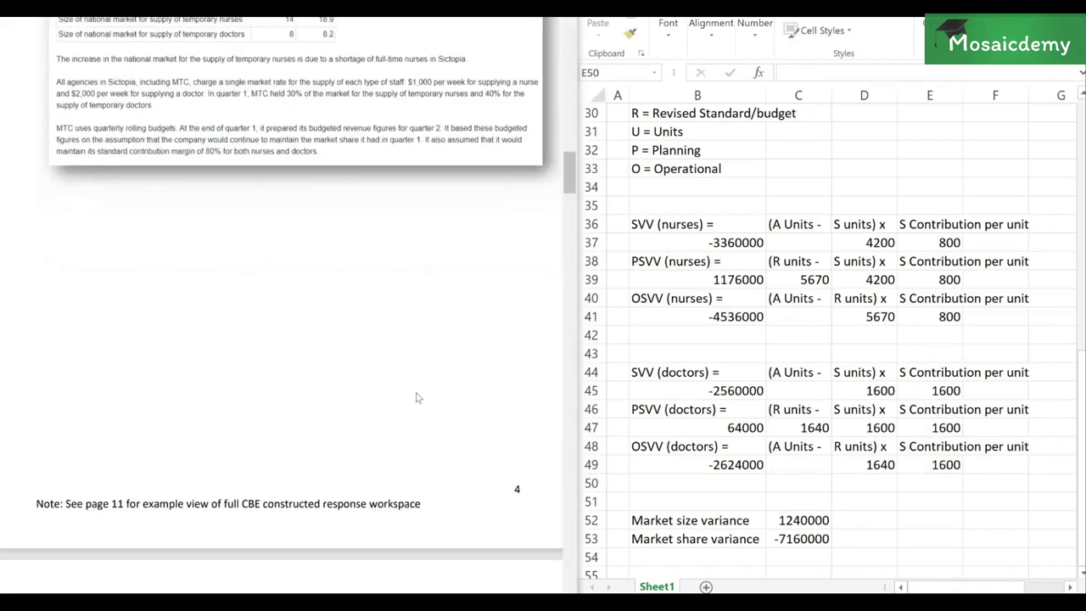
{"action": "scroll", "coordinate": [416, 397], "scroll_direction": "down", "scroll_amount": 2}
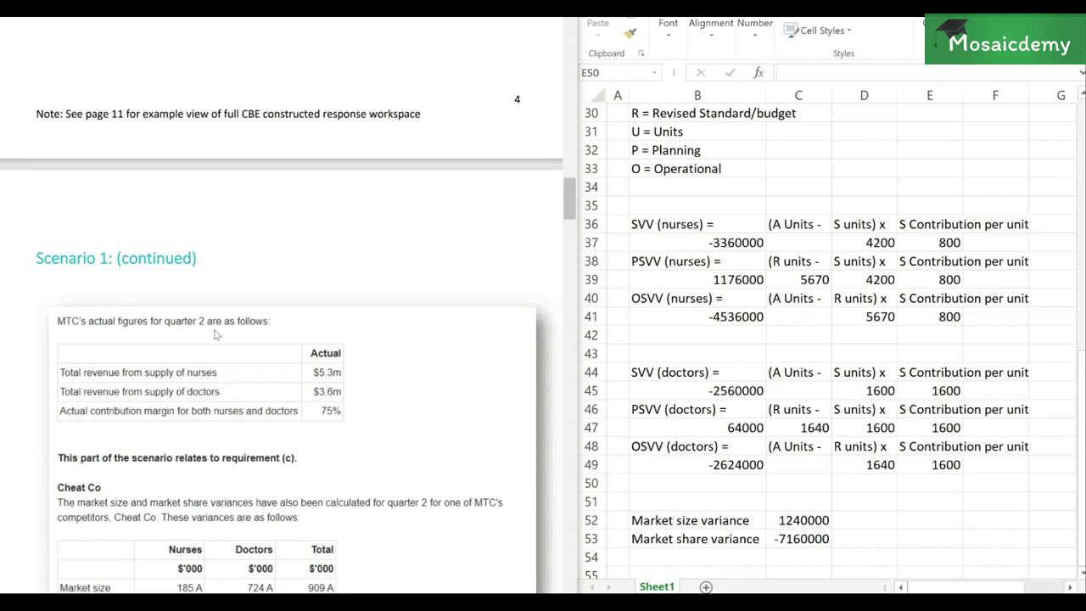
{"action": "scroll", "coordinate": [230, 335], "scroll_direction": "down", "scroll_amount": 2}
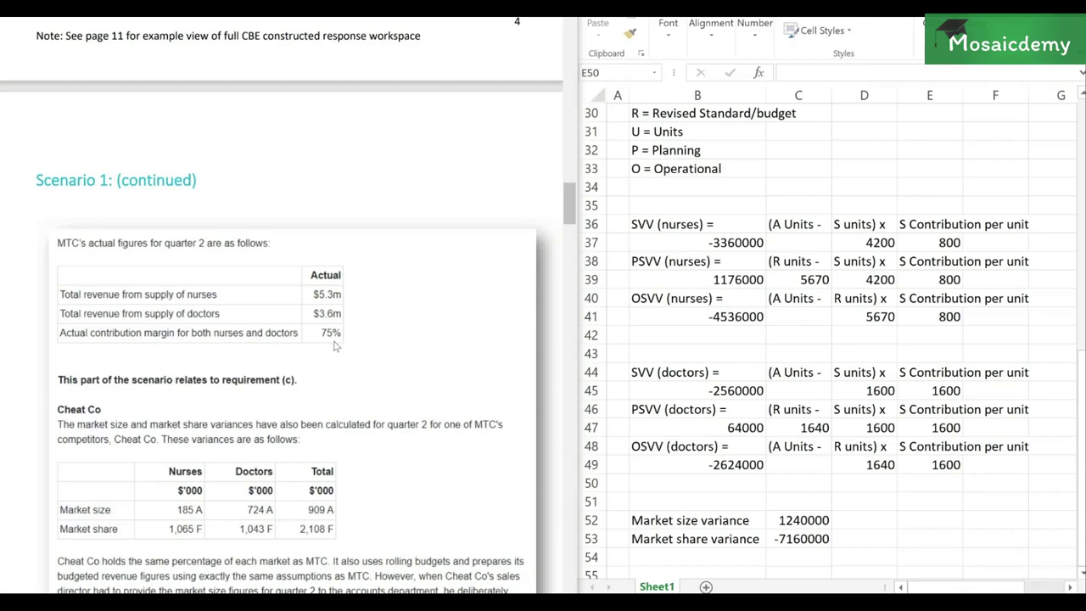
{"action": "scroll", "coordinate": [335, 346], "scroll_direction": "up", "scroll_amount": 5}
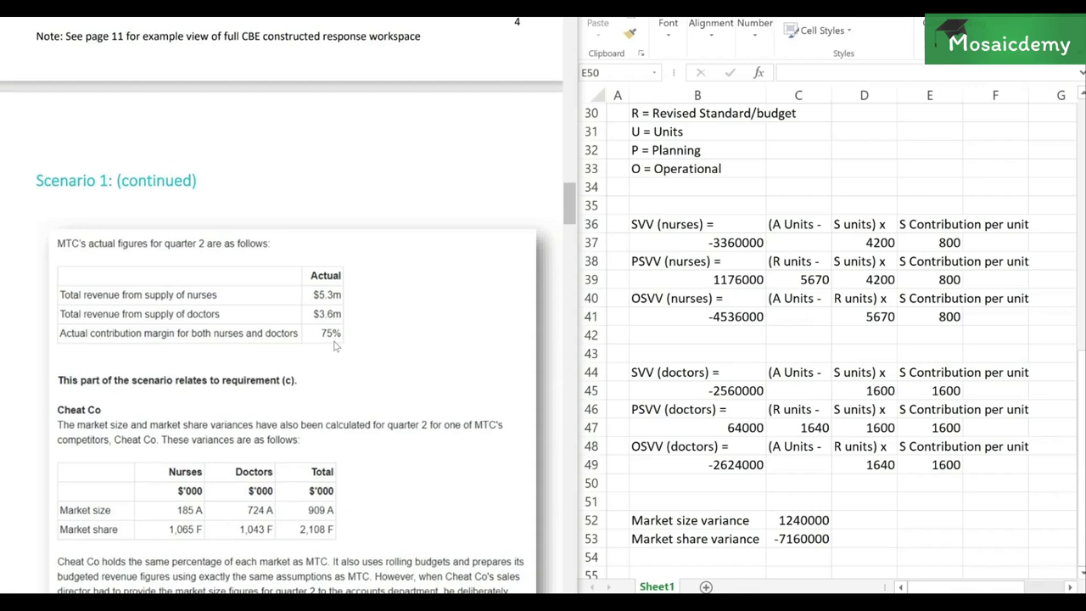
{"action": "scroll", "coordinate": [335, 346], "scroll_direction": "up", "scroll_amount": 2}
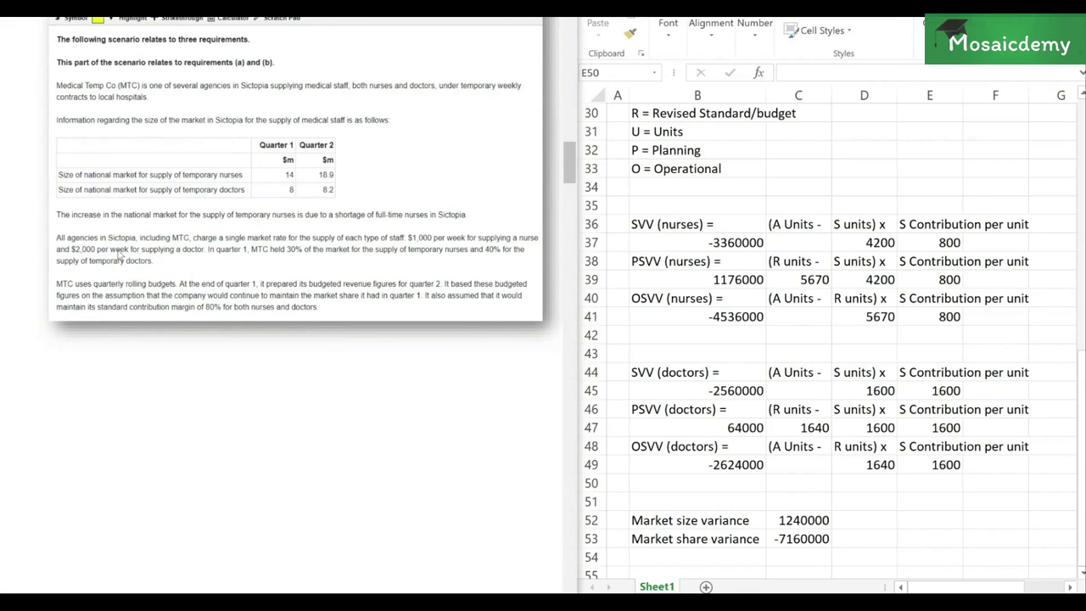
{"action": "scroll", "coordinate": [120, 256], "scroll_direction": "down", "scroll_amount": 6}
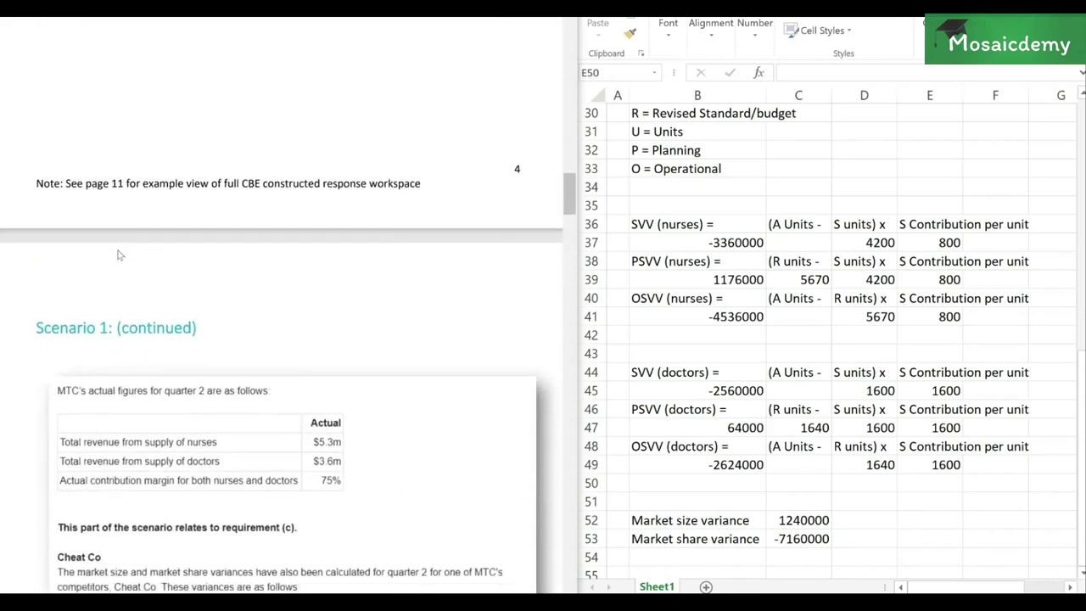
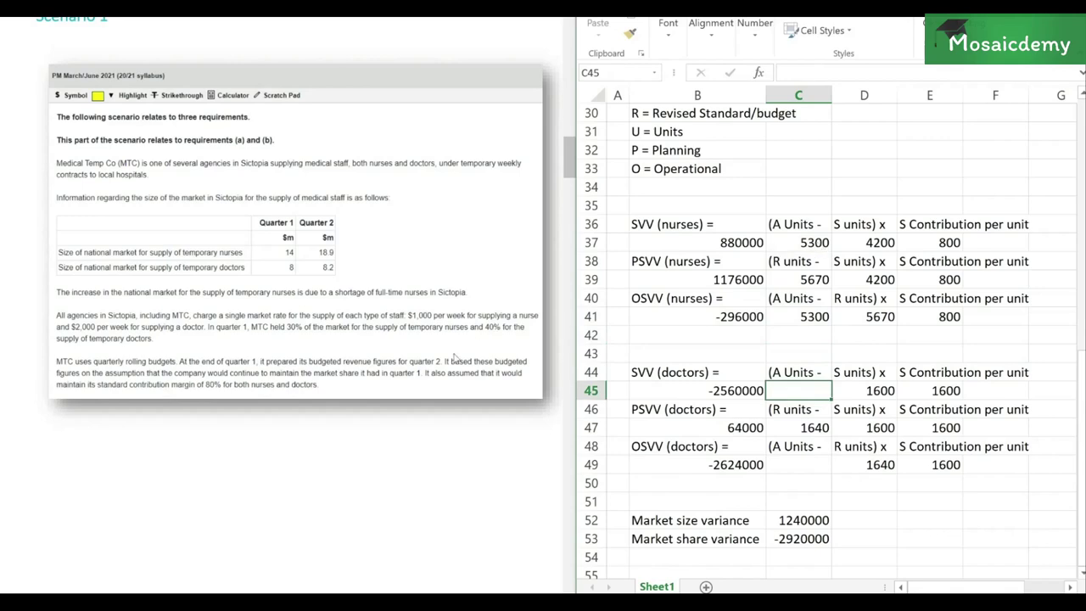
Begin the doctors' actual units formula in C45 with the actual quarter 2 revenue of $3.6m from the supply of doctors
{"action": "left_click", "coordinate": [428, 424]}
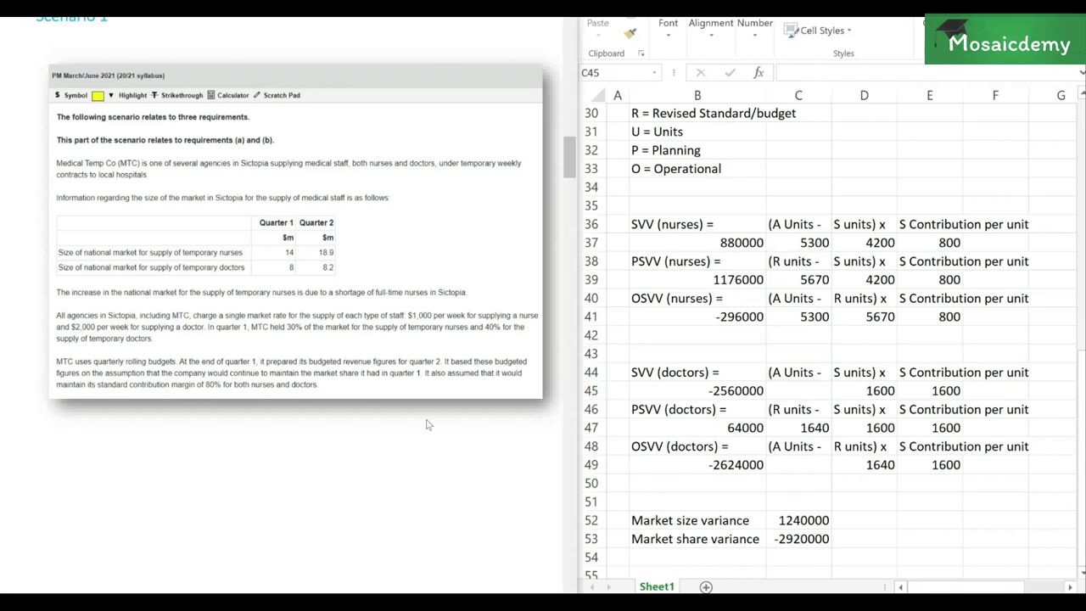
{"action": "scroll", "coordinate": [428, 424], "scroll_direction": "down", "scroll_amount": 10}
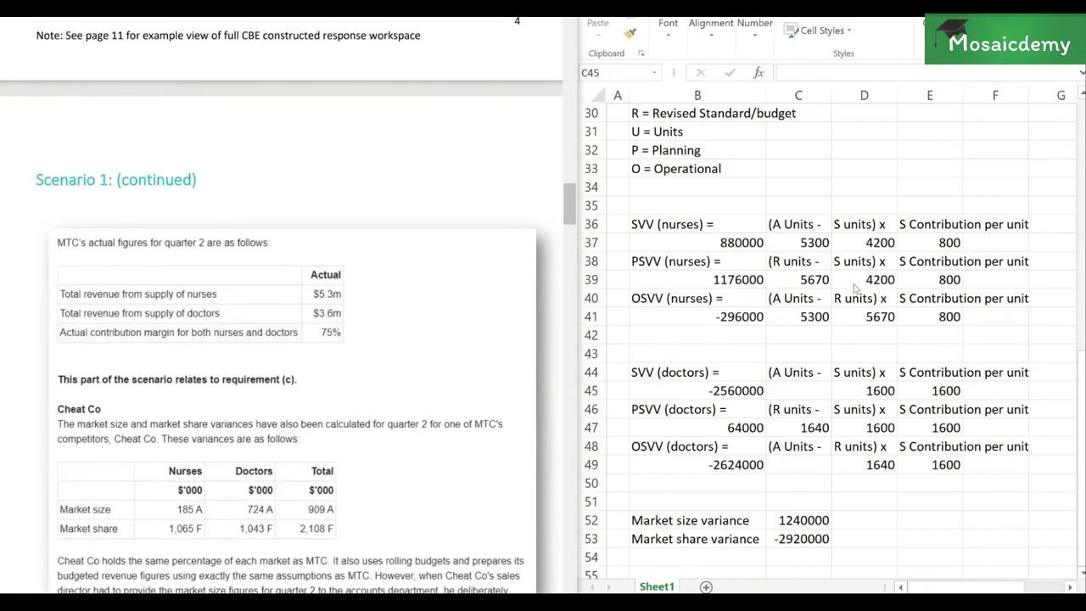
{"action": "left_click", "coordinate": [810, 390]}
{"action": "type", "text": "=36000"}
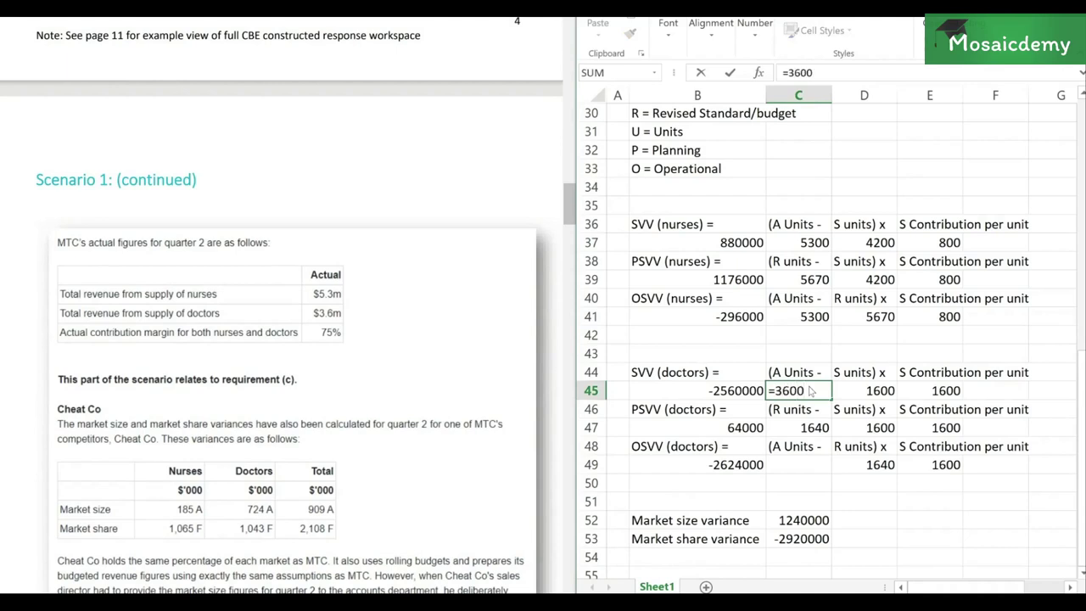
Enter =3600000/2000 as the doctors' actual units in C45 and link the actual units in C49 to that cell
{"action": "type", "text": "00/2000"}
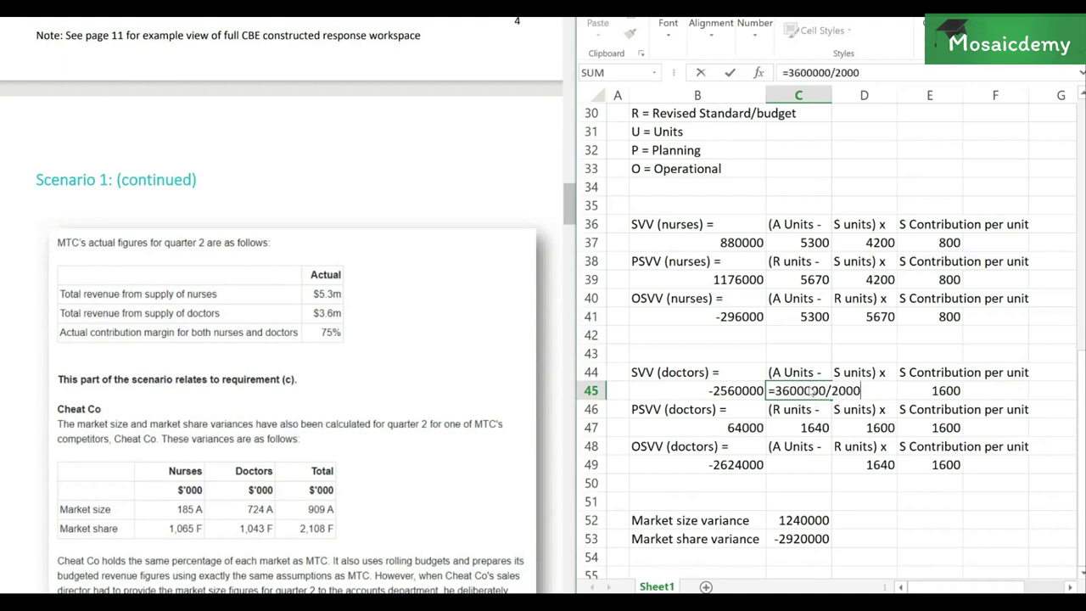
{"action": "key", "text": "Return"}
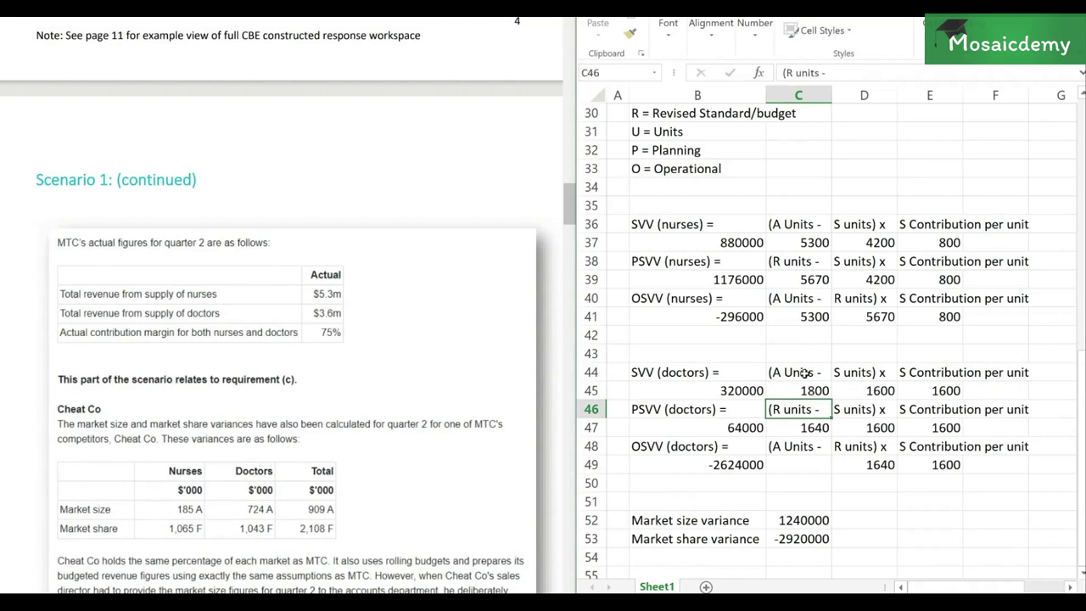
{"action": "key", "text": "Down"}
{"action": "key", "text": "Down"}
{"action": "key", "text": "Down"}
{"action": "type", "text": "="}
{"action": "key", "text": "Up"}
{"action": "key", "text": "Up"}
{"action": "key", "text": "Up"}
{"action": "key", "text": "Up"}
{"action": "key", "text": "Return"}
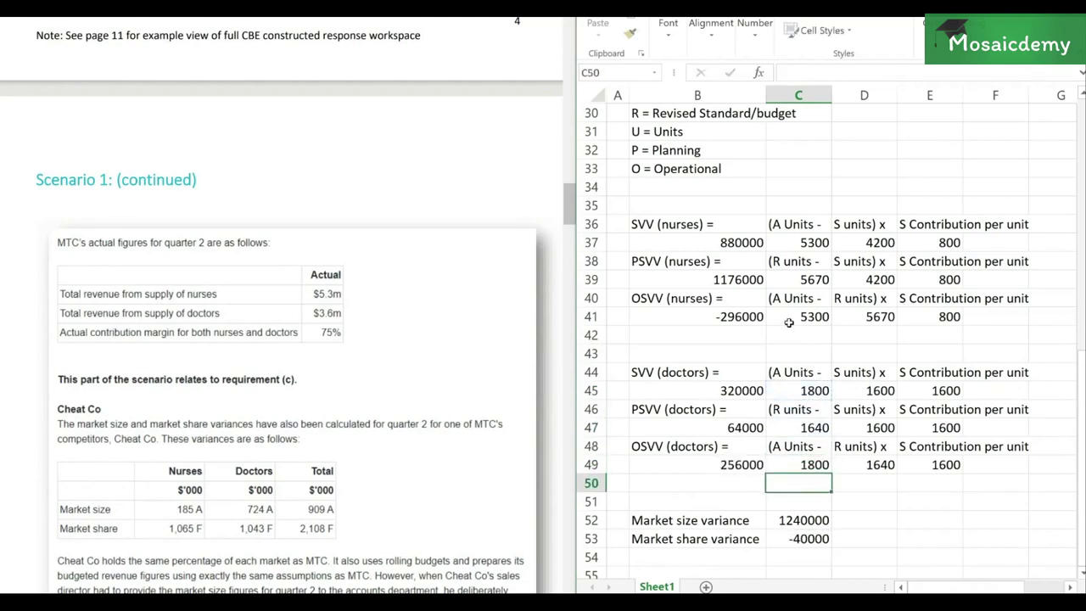
Format the market size and market share variance values in C52:C53 with thousands separators and no decimals
{"action": "key", "text": "Down"}
{"action": "key", "text": "Down"}
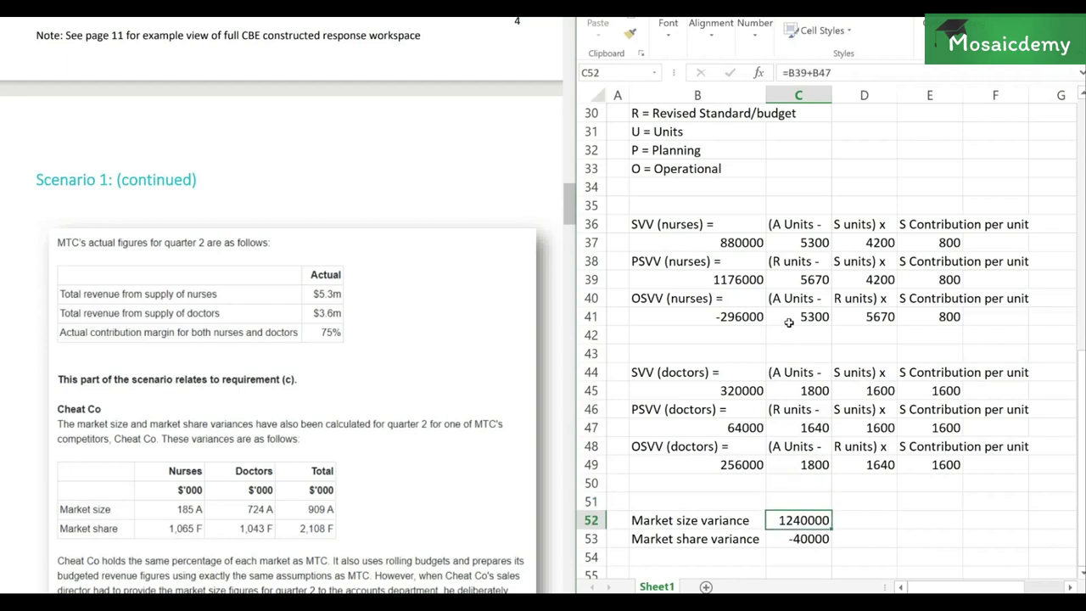
{"action": "key", "text": "shift+Down"}
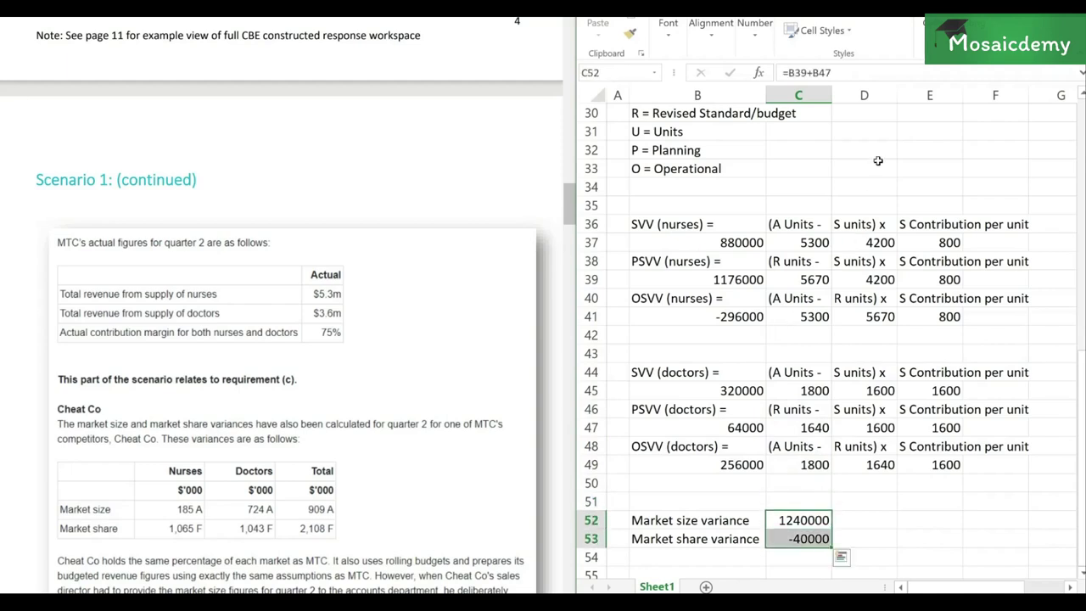
{"action": "left_click", "coordinate": [752, 39]}
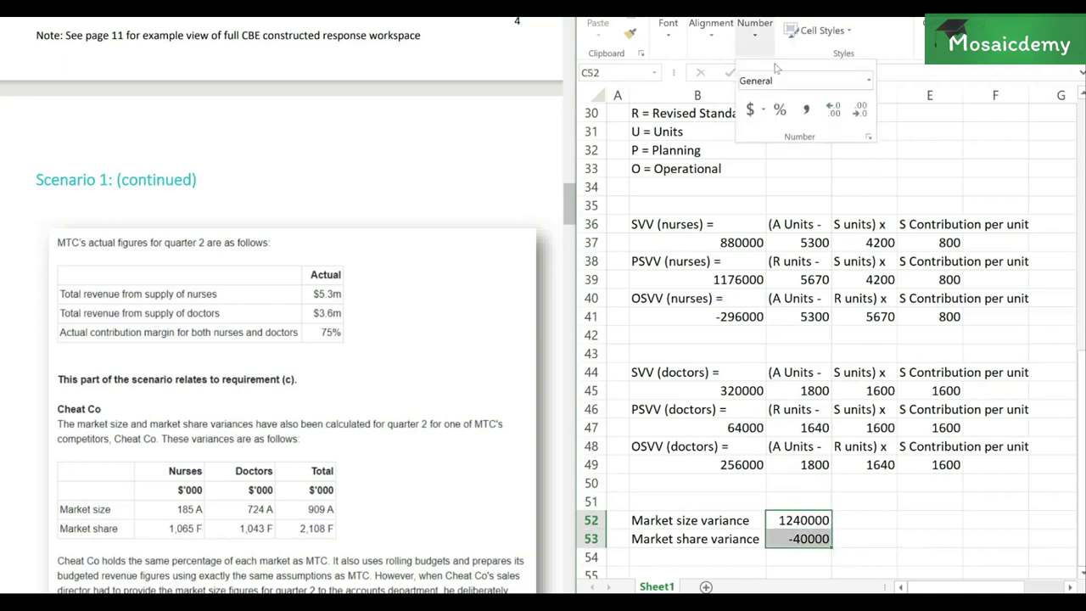
{"action": "left_click", "coordinate": [807, 110]}
{"action": "left_click", "coordinate": [860, 111]}
{"action": "left_click", "coordinate": [861, 114]}
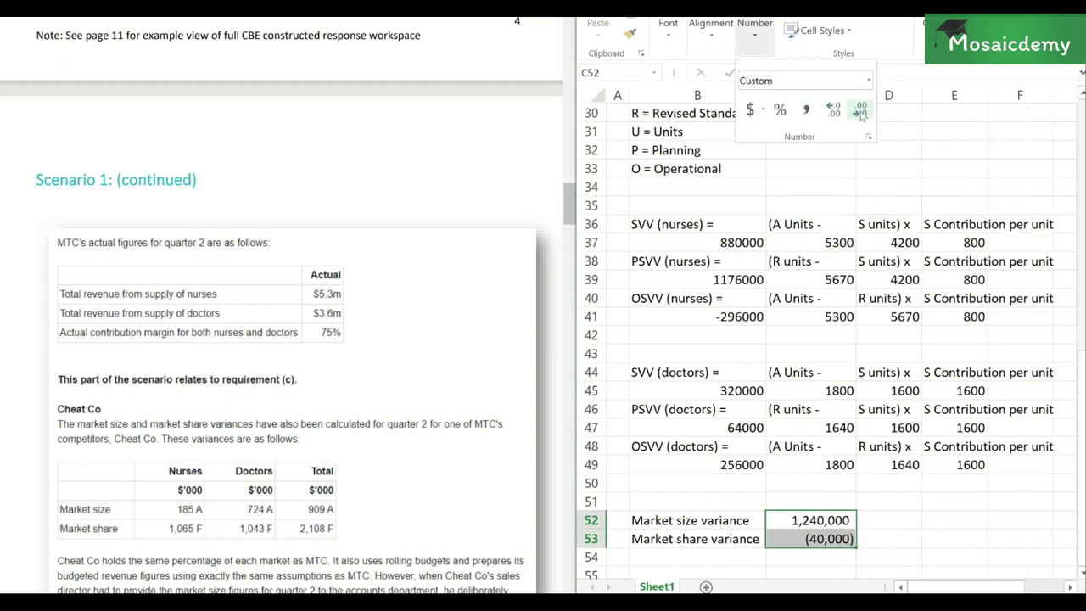
{"action": "left_click", "coordinate": [866, 556]}
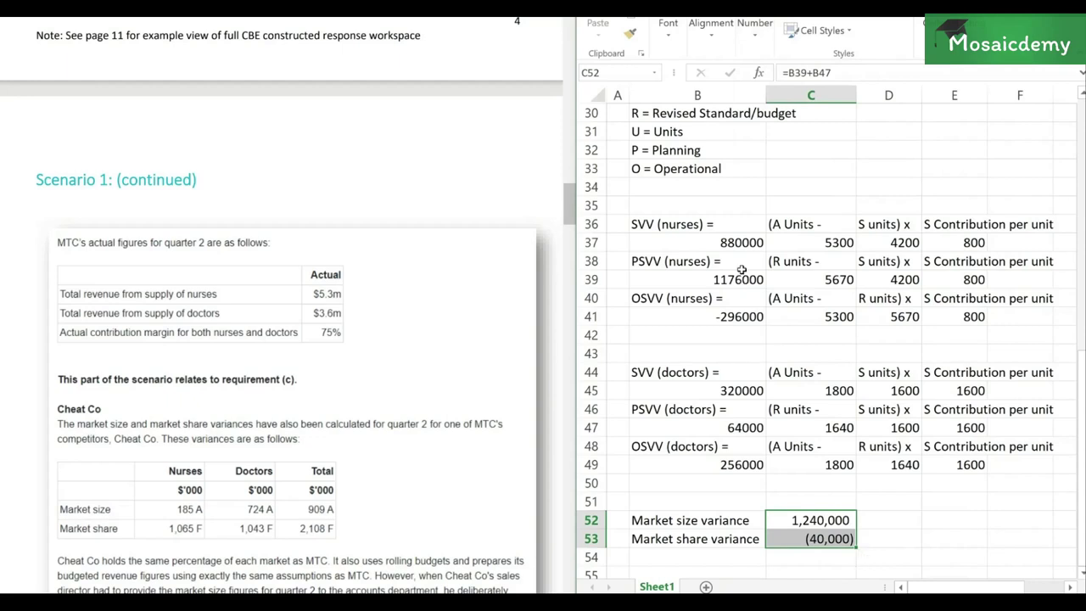
Format the nurses' and doctors' variance workings in B36:E49 with thousands separators and no decimals
{"action": "left_click", "coordinate": [733, 245]}
{"action": "key", "text": "shift+Right"}
{"action": "key", "text": "shift+Right"}
{"action": "key", "text": "shift+Right"}
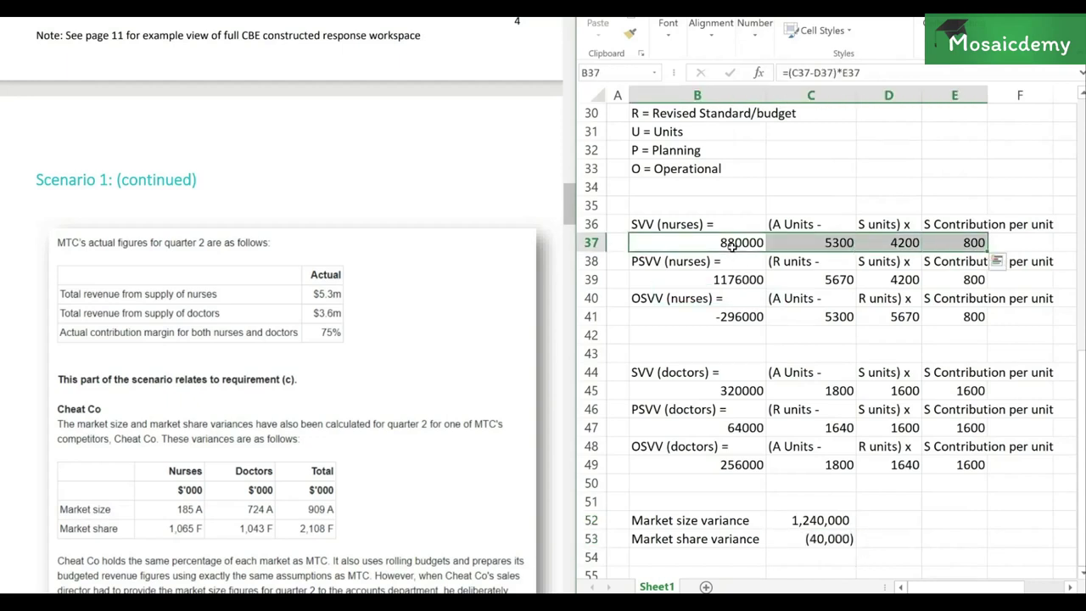
{"action": "key", "text": "Up"}
{"action": "key", "text": "shift+Down"}
{"action": "key", "text": "shift+Right"}
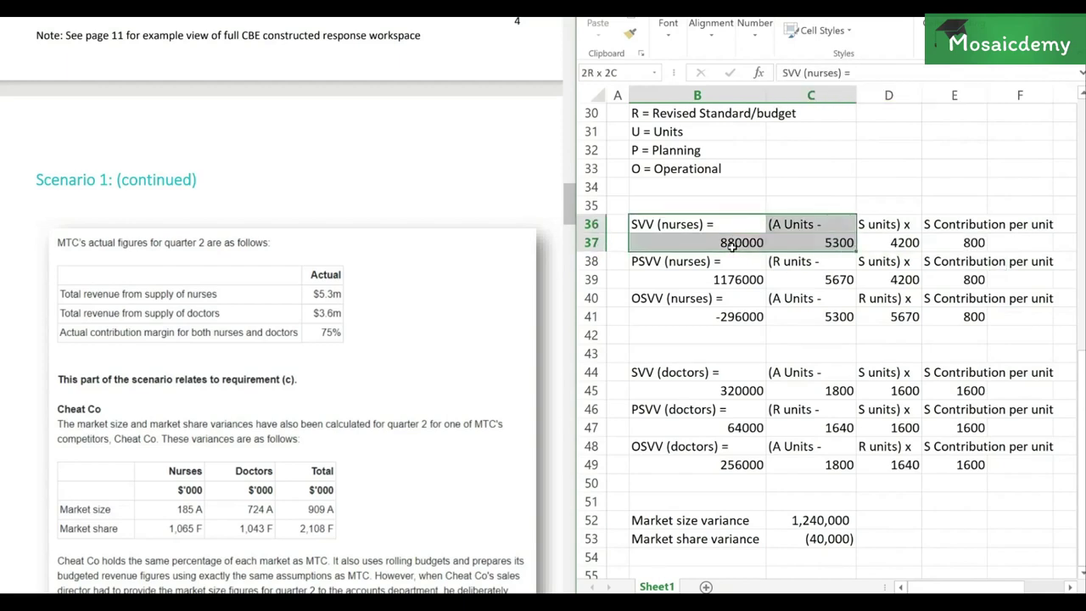
{"action": "key", "text": "shift+Right"}
{"action": "key", "text": "shift+Down"}
{"action": "key", "text": "shift+Down"}
{"action": "key", "text": "shift+Down"}
{"action": "key", "text": "shift+Down"}
{"action": "key", "text": "shift+Down"}
{"action": "key", "text": "shift+Down"}
{"action": "key", "text": "shift+Right"}
{"action": "key", "text": "shift+Down"}
{"action": "key", "text": "shift+Down"}
{"action": "key", "text": "shift+Down"}
{"action": "key", "text": "shift+Down"}
{"action": "key", "text": "shift+Down"}
{"action": "key", "text": "shift+Down"}
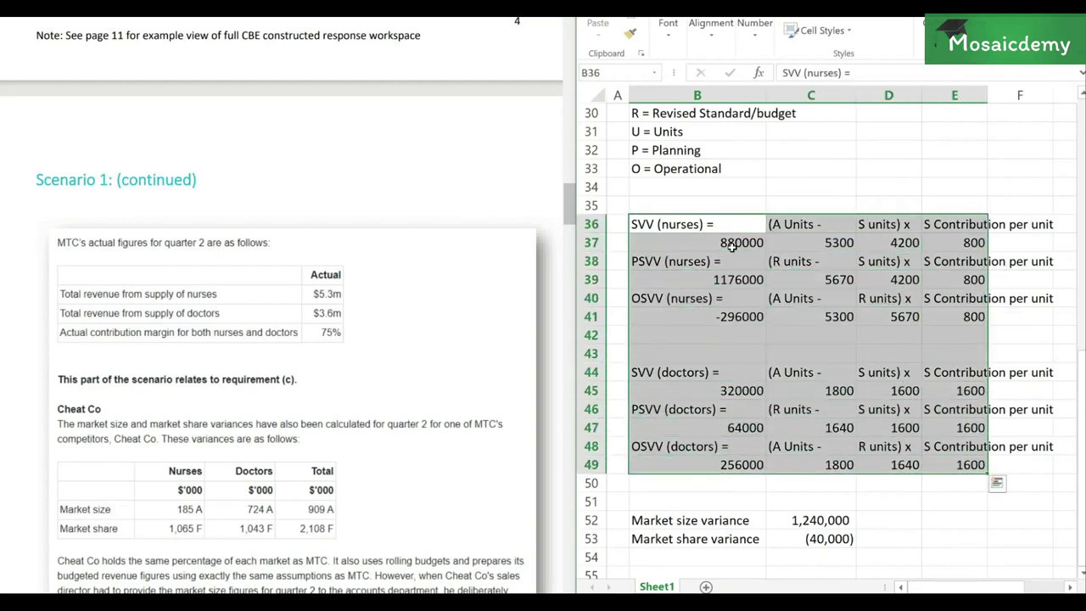
{"action": "left_click", "coordinate": [757, 41]}
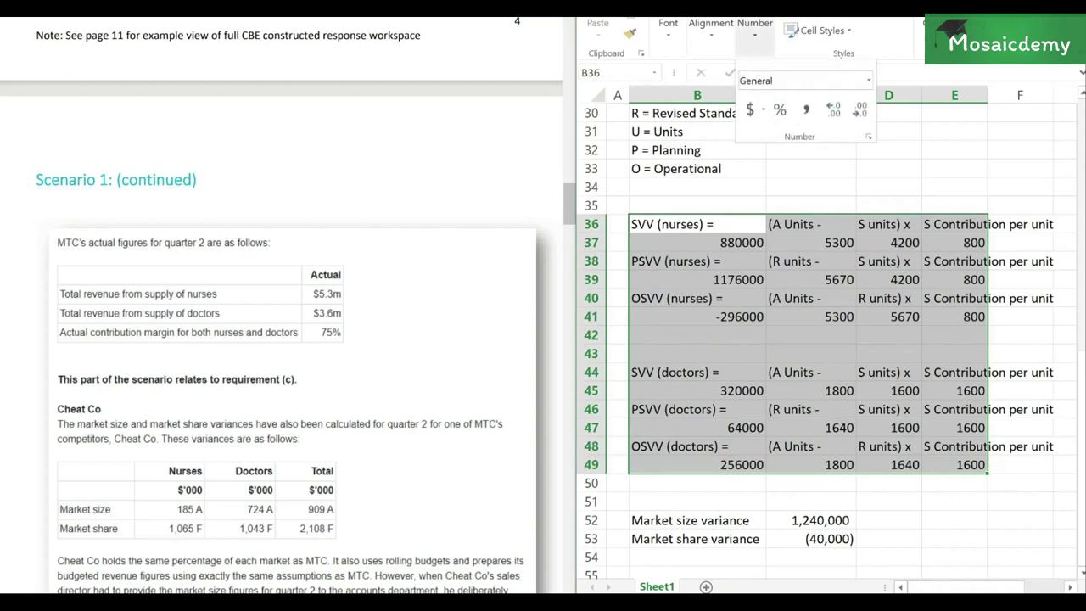
{"action": "left_click", "coordinate": [806, 110]}
{"action": "left_click", "coordinate": [859, 111]}
{"action": "left_click", "coordinate": [860, 110]}
{"action": "key", "text": "Escape"}
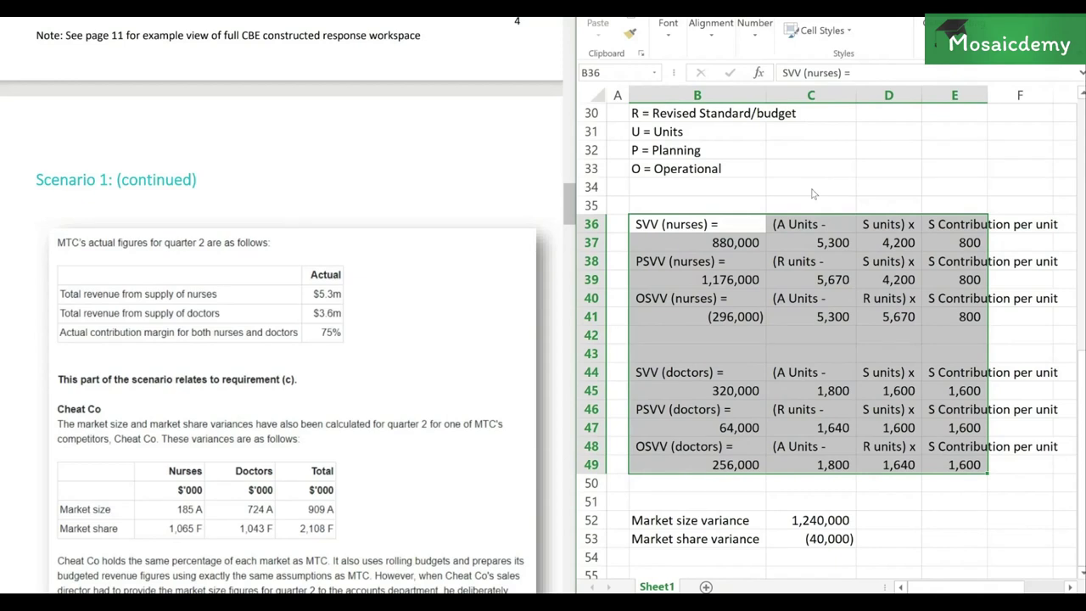
Insert two blank rows at row 35, between the abbreviation key and the nurses' variance workings
{"action": "left_click", "coordinate": [812, 193]}
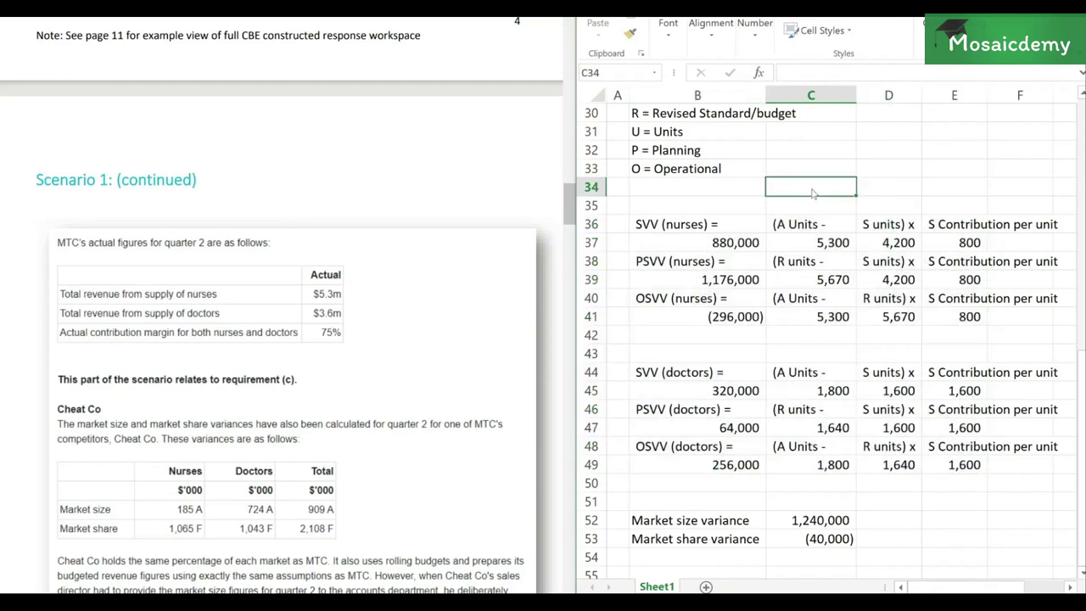
{"action": "key", "text": "Left"}
{"action": "key", "text": "Down"}
{"action": "key", "text": "Down"}
{"action": "key", "text": "Up"}
{"action": "key", "text": "shift+space"}
{"action": "key", "text": "ctrl+shift+plus"}
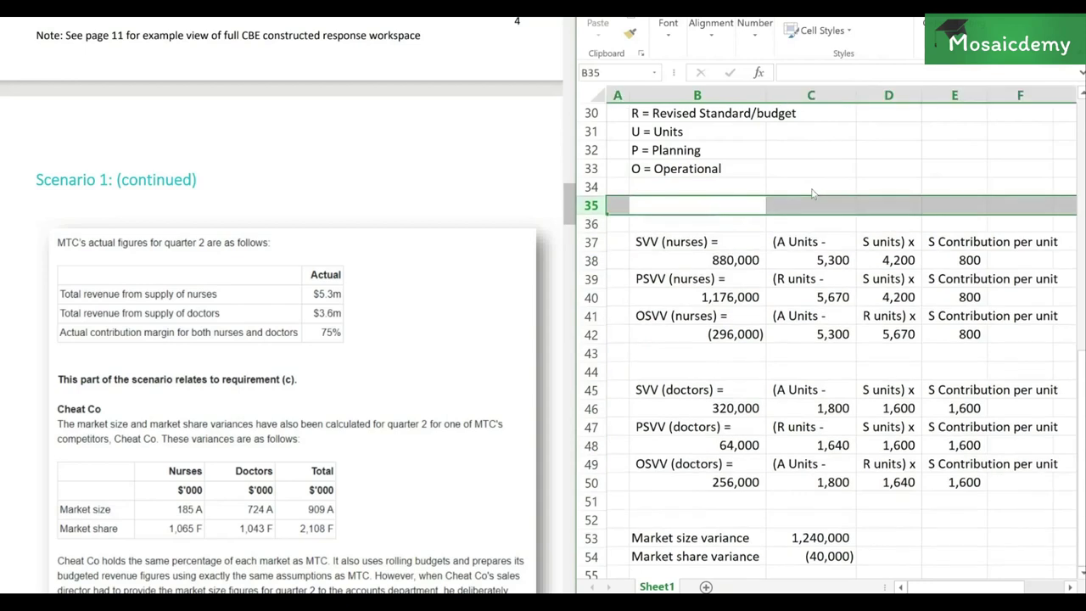
{"action": "key", "text": "ctrl+shift+plus"}
Enter the notes "Postive variances are favorable" in B35 and "Negative variances are adverse" in B36
{"action": "type", "text": "P"}
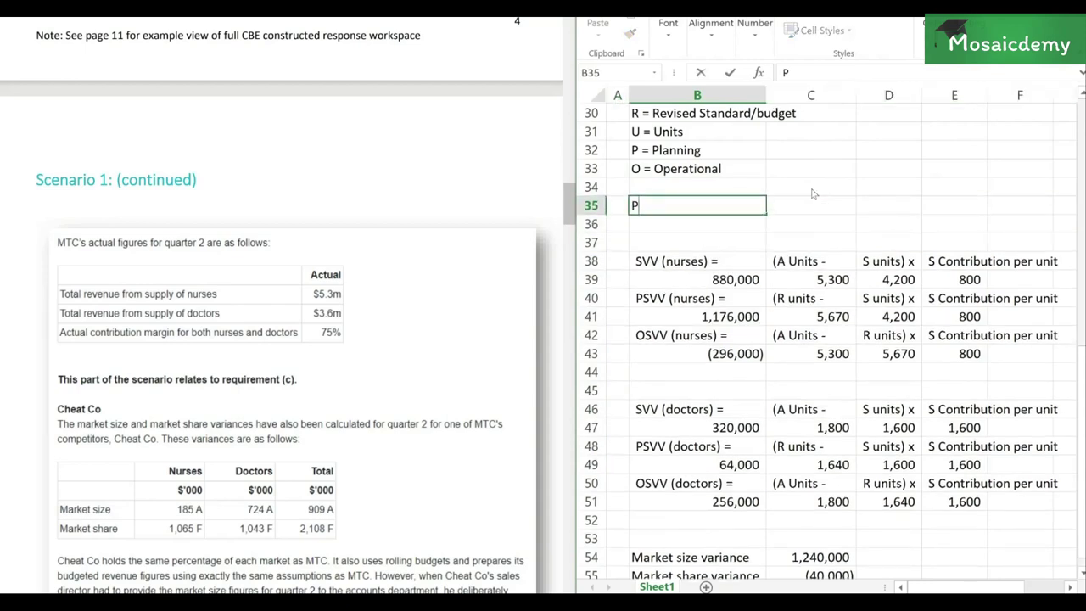
{"action": "type", "text": "ostive variances are"}
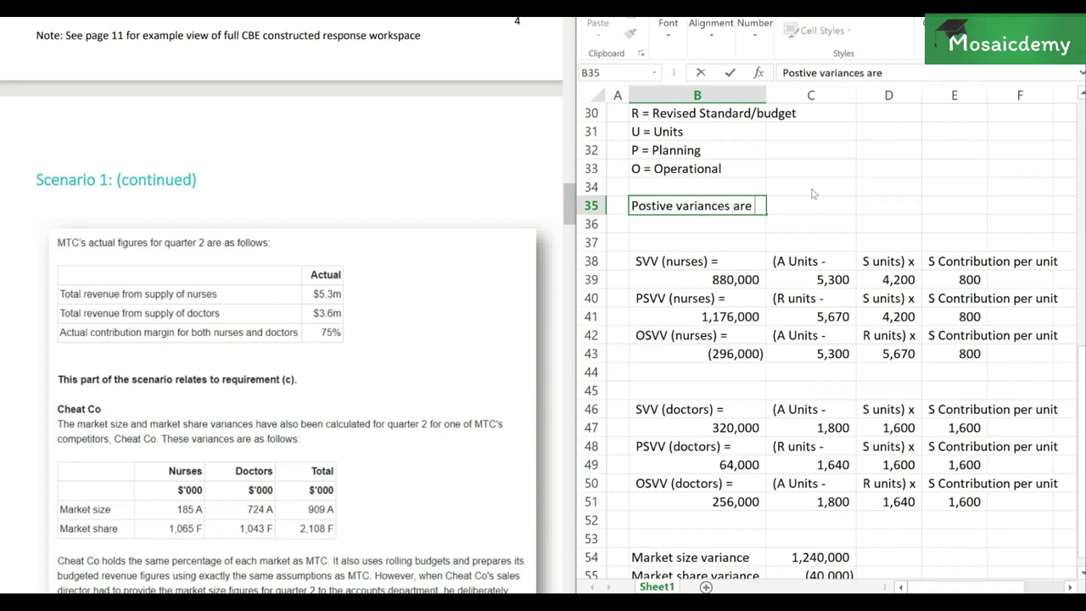
{"action": "type", "text": " favorable"}
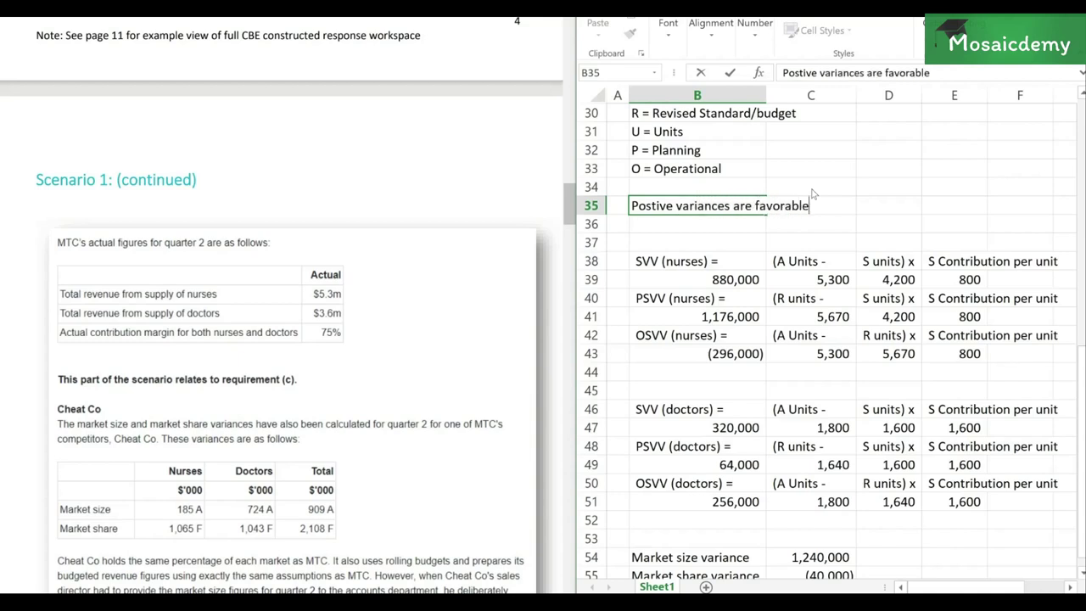
{"action": "key", "text": "Return"}
{"action": "type", "text": "Negative v"}
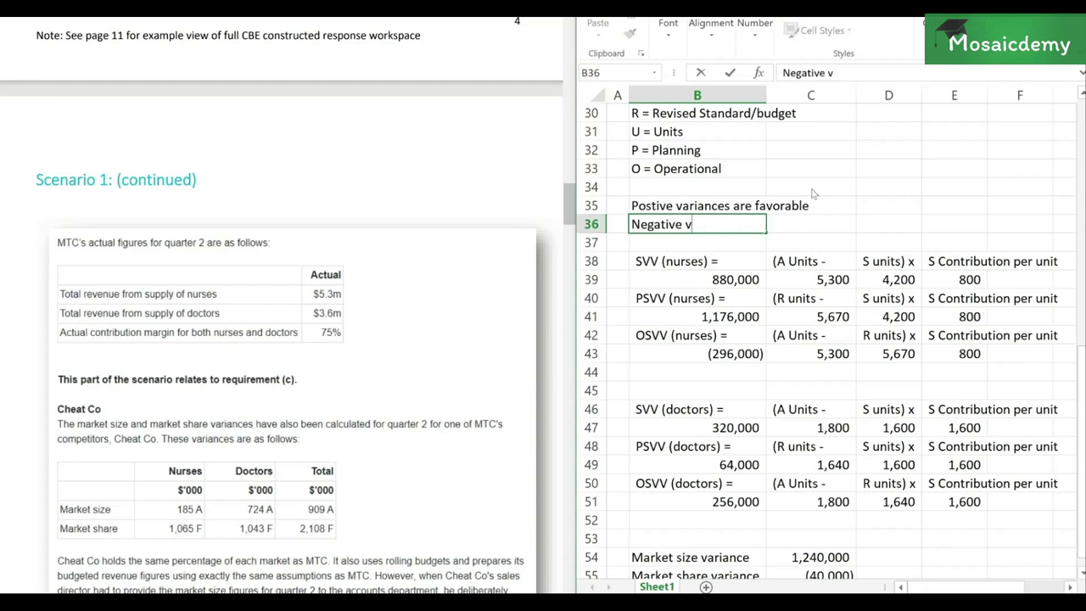
{"action": "type", "text": "ariances are adverse"}
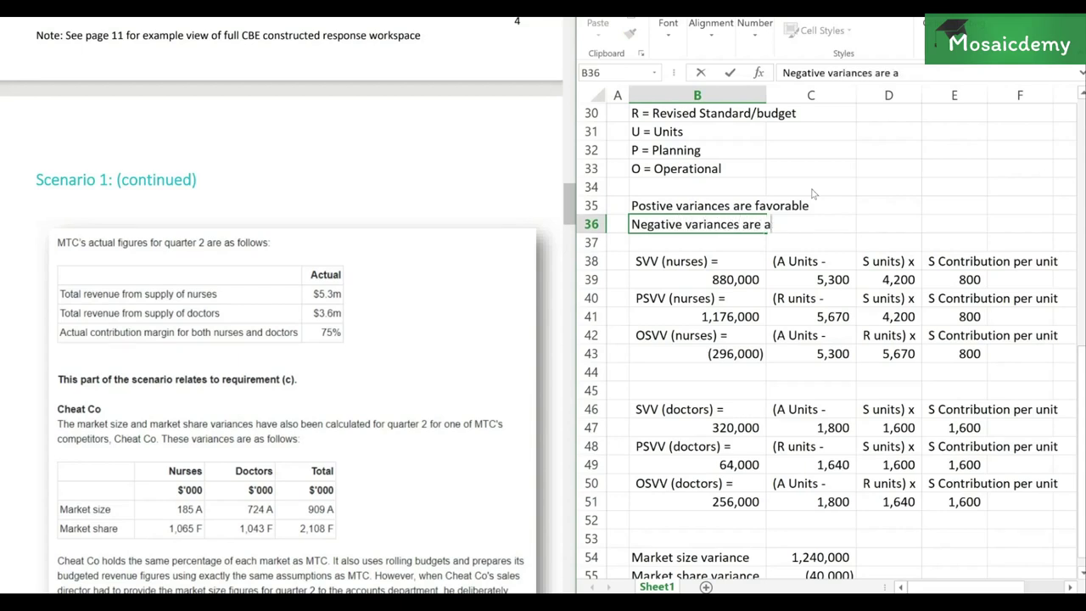
{"action": "key", "text": "Return"}
Make the market size variance and market share variance labels and values in B54:C55 bold
{"action": "key", "text": "Down"}
{"action": "key", "text": "Down"}
{"action": "key", "text": "Down"}
{"action": "key", "text": "Down"}
{"action": "key", "text": "Down"}
{"action": "key", "text": "Down"}
{"action": "key", "text": "Down"}
{"action": "key", "text": "Down"}
{"action": "key", "text": "Down"}
{"action": "key", "text": "Down"}
{"action": "key", "text": "Down"}
{"action": "key", "text": "Down"}
{"action": "key", "text": "Down"}
{"action": "key", "text": "Down"}
{"action": "key", "text": "Down"}
{"action": "key", "text": "Down"}
{"action": "key", "text": "Down"}
{"action": "key", "text": "Down"}
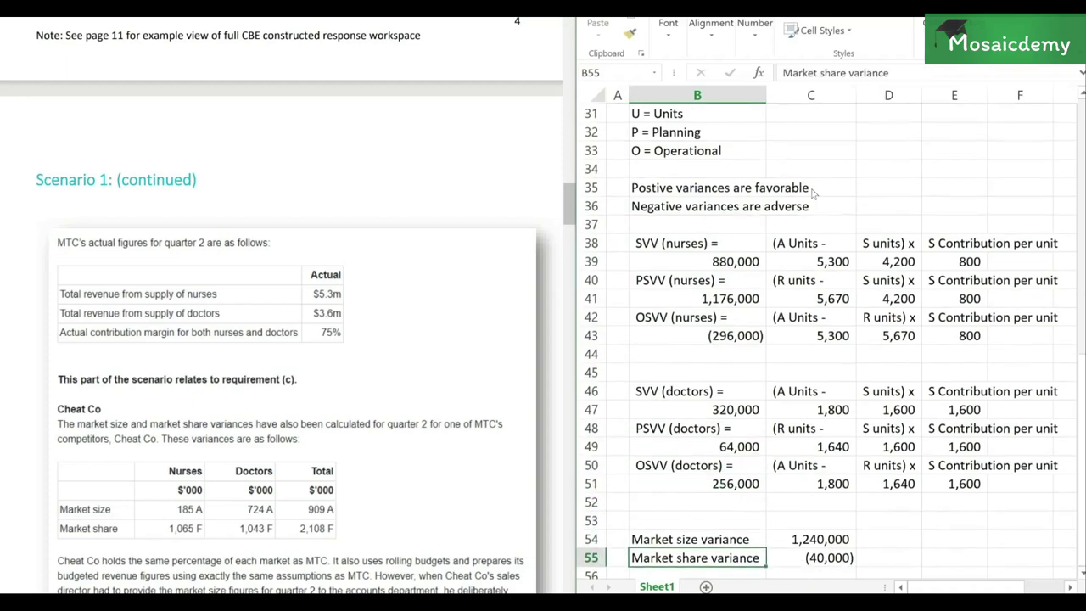
{"action": "key", "text": "Down"}
{"action": "key", "text": "Up"}
{"action": "key", "text": "Up"}
{"action": "key", "text": "shift+Right"}
{"action": "key", "text": "shift+Down"}
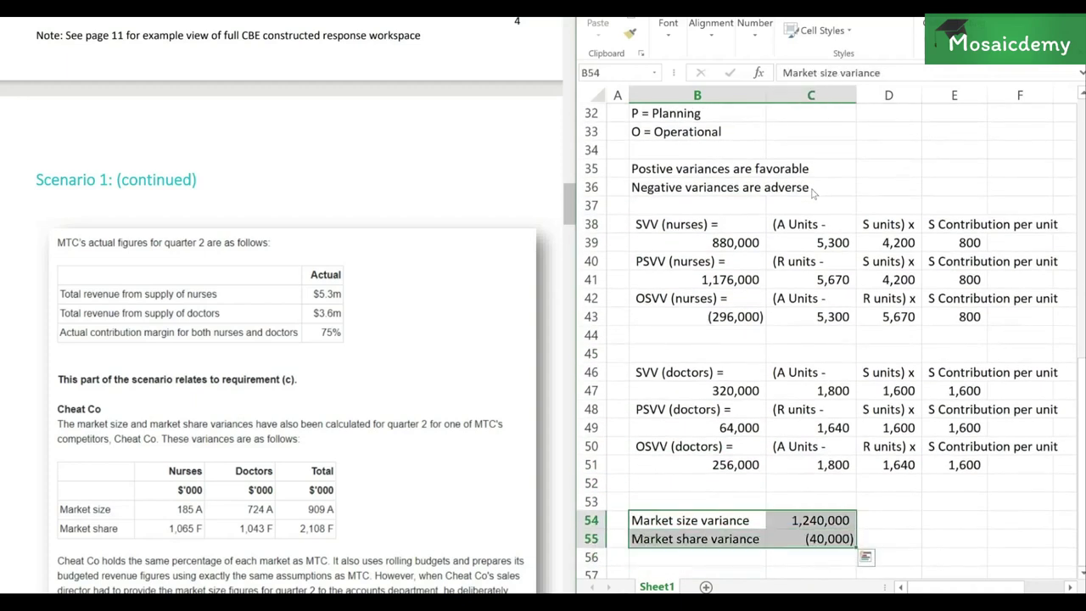
{"action": "key", "text": "ctrl+b"}
{"action": "key", "text": "Down"}
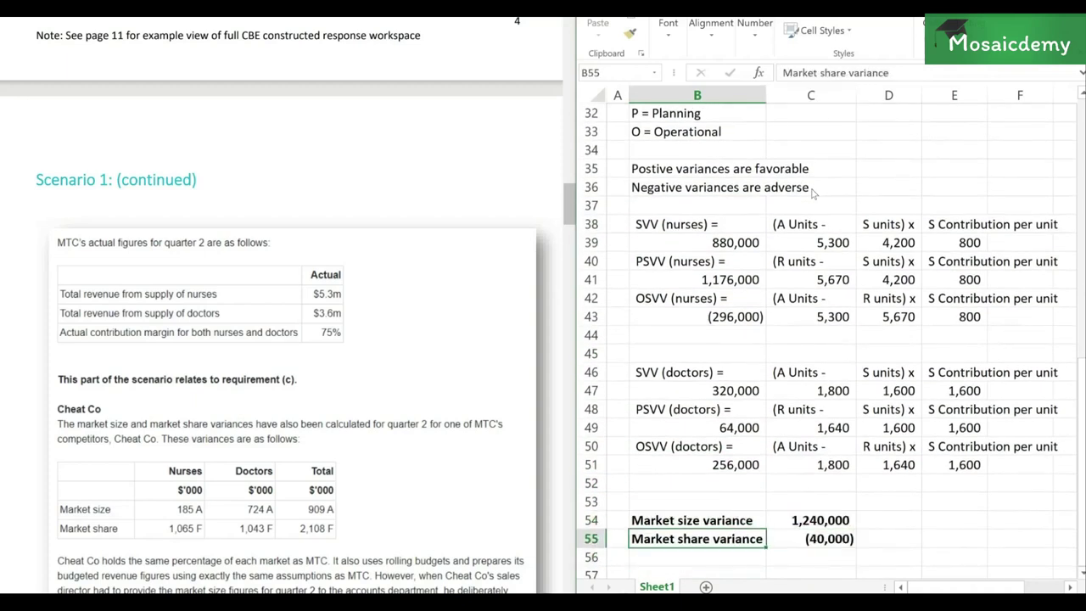
Review the whole part b) answer, from the abbreviation key down through the nurses' and doctors' variance workings
{"action": "key", "text": "Up"}
{"action": "key", "text": "Up"}
{"action": "key", "text": "Up"}
{"action": "key", "text": "Up"}
{"action": "key", "text": "Up"}
{"action": "key", "text": "Up"}
{"action": "key", "text": "Up"}
{"action": "key", "text": "Up"}
{"action": "key", "text": "Up"}
{"action": "key", "text": "Up"}
{"action": "key", "text": "Up"}
{"action": "key", "text": "Up"}
{"action": "key", "text": "Up"}
{"action": "key", "text": "Up"}
{"action": "key", "text": "Up"}
{"action": "key", "text": "Up"}
{"action": "key", "text": "Up"}
{"action": "key", "text": "Up"}
{"action": "key", "text": "Up"}
{"action": "key", "text": "Up"}
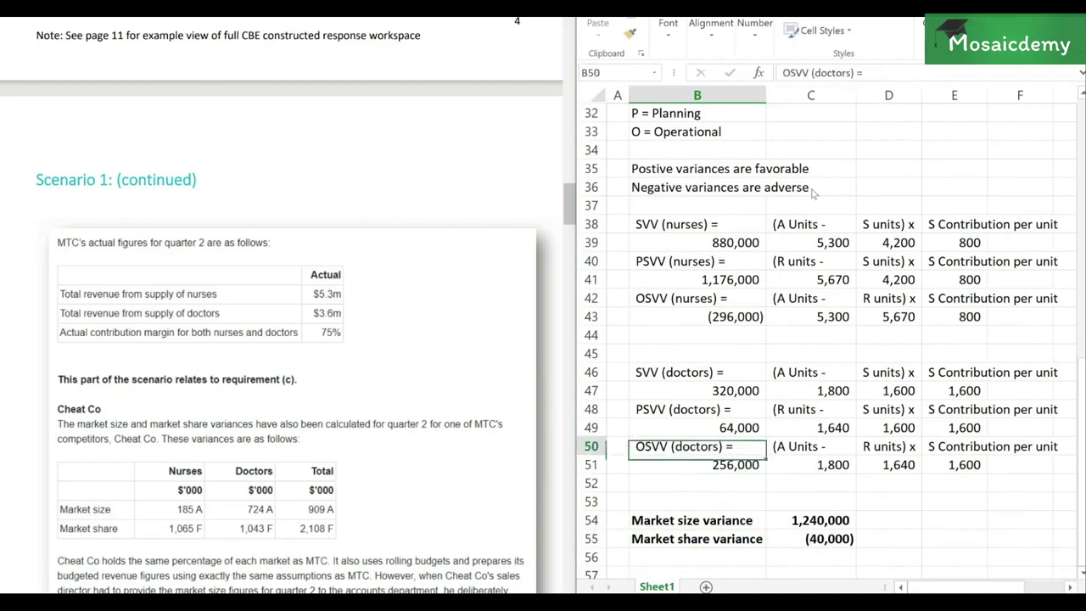
{"action": "key", "text": "Up"}
{"action": "key", "text": "Up"}
{"action": "key", "text": "Up"}
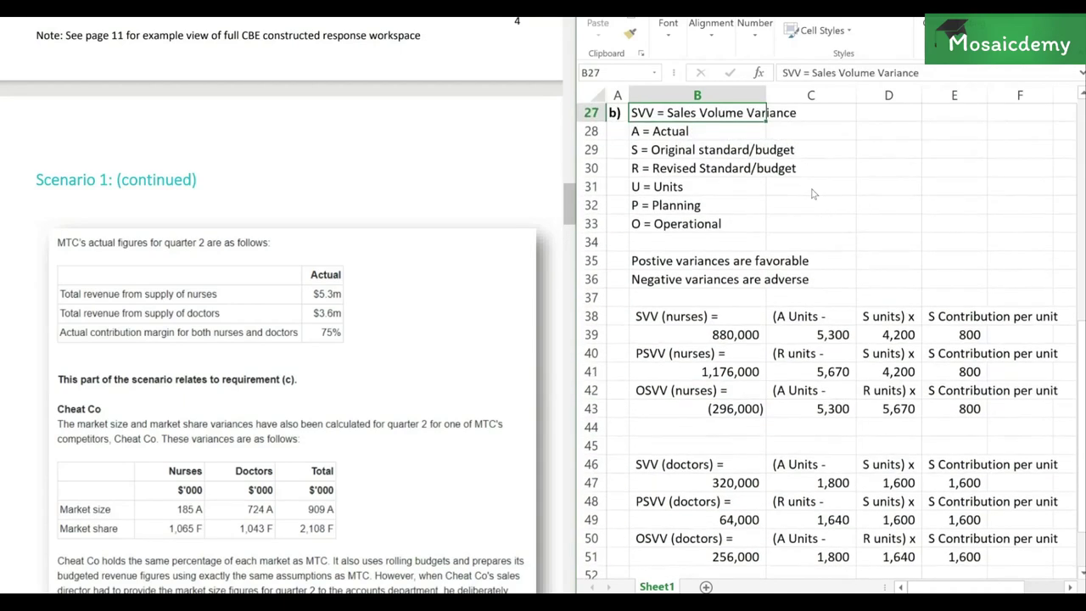
{"action": "key", "text": "Down"}
{"action": "key", "text": "Down"}
{"action": "key", "text": "Down"}
{"action": "key", "text": "Down"}
{"action": "key", "text": "Down"}
{"action": "key", "text": "Down"}
{"action": "key", "text": "Down"}
{"action": "key", "text": "Down"}
{"action": "key", "text": "Down"}
{"action": "key", "text": "Down"}
{"action": "key", "text": "Down"}
{"action": "key", "text": "Down"}
{"action": "key", "text": "Down"}
{"action": "key", "text": "Down"}
{"action": "key", "text": "Down"}
{"action": "key", "text": "Down"}
{"action": "key", "text": "Down"}
{"action": "key", "text": "Down"}
{"action": "key", "text": "Down"}
{"action": "key", "text": "Down"}
{"action": "key", "text": "Down"}
{"action": "key", "text": "Down"}
{"action": "key", "text": "Down"}
{"action": "key", "text": "Down"}
{"action": "key", "text": "Down"}
{"action": "key", "text": "Down"}
{"action": "key", "text": "Down"}
{"action": "key", "text": "Down"}
{"action": "key", "text": "Down"}
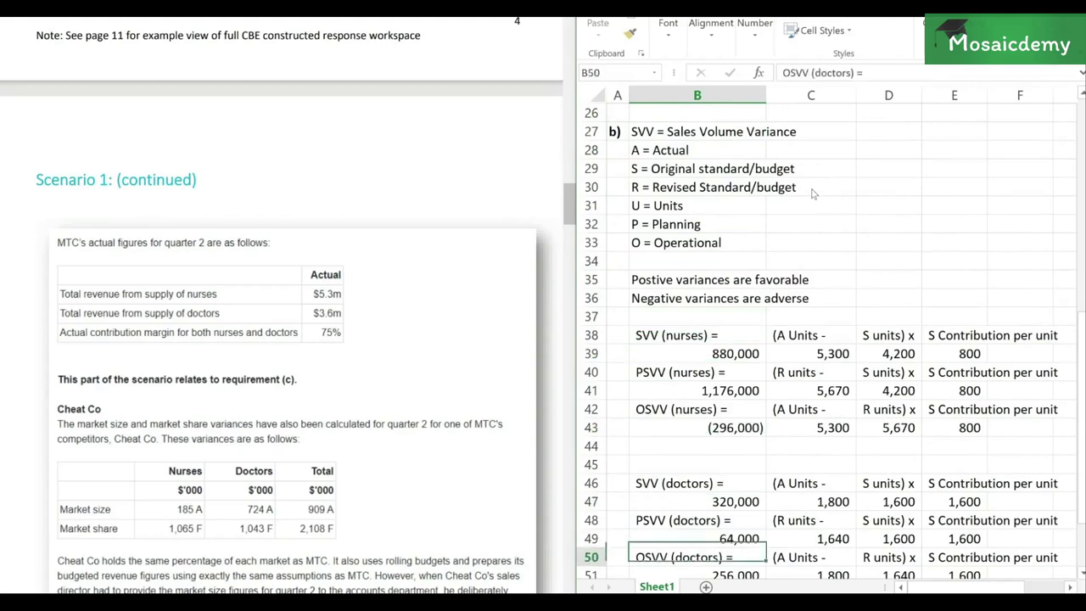
Read requirements (a) to (c) in the exam document, then return to the scenario's market size and budget information
{"action": "left_click", "coordinate": [426, 377]}
{"action": "scroll", "coordinate": [425, 375], "scroll_direction": "down", "scroll_amount": 10}
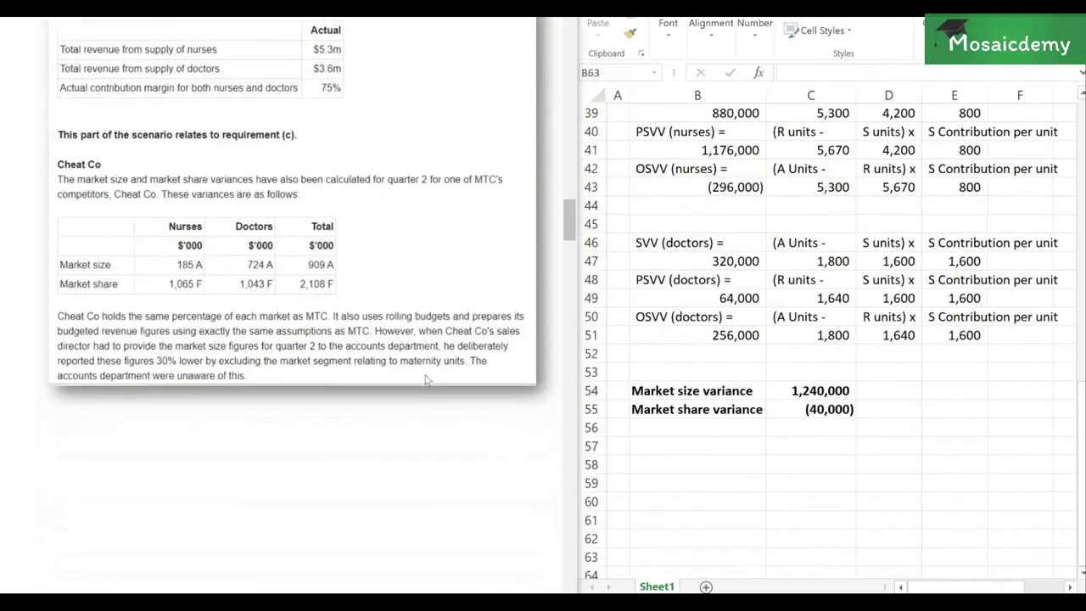
{"action": "scroll", "coordinate": [425, 374], "scroll_direction": "down", "scroll_amount": 5}
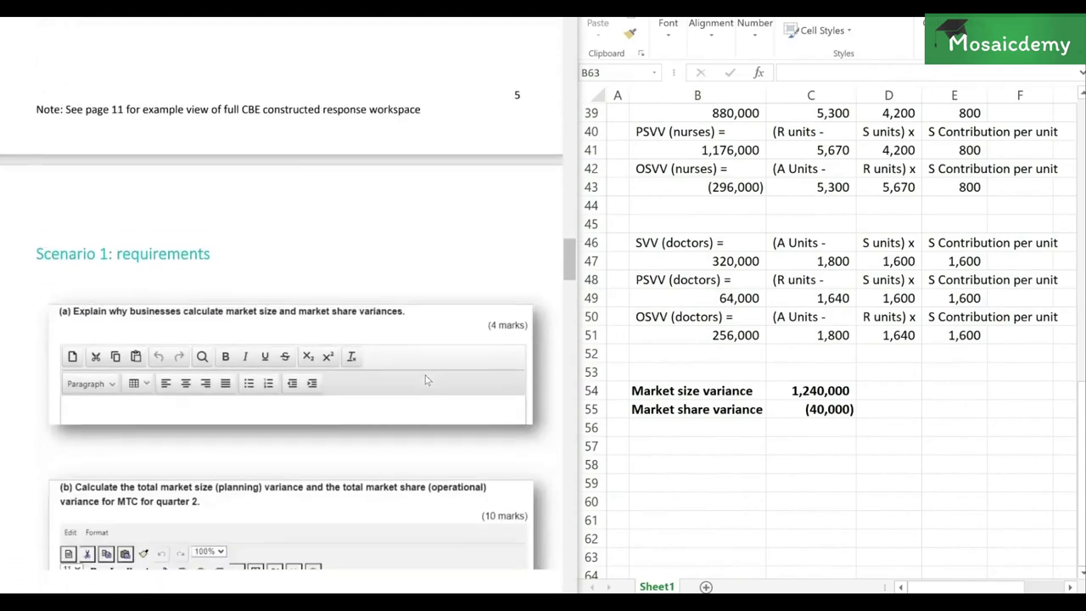
{"action": "scroll", "coordinate": [425, 379], "scroll_direction": "down", "scroll_amount": 2}
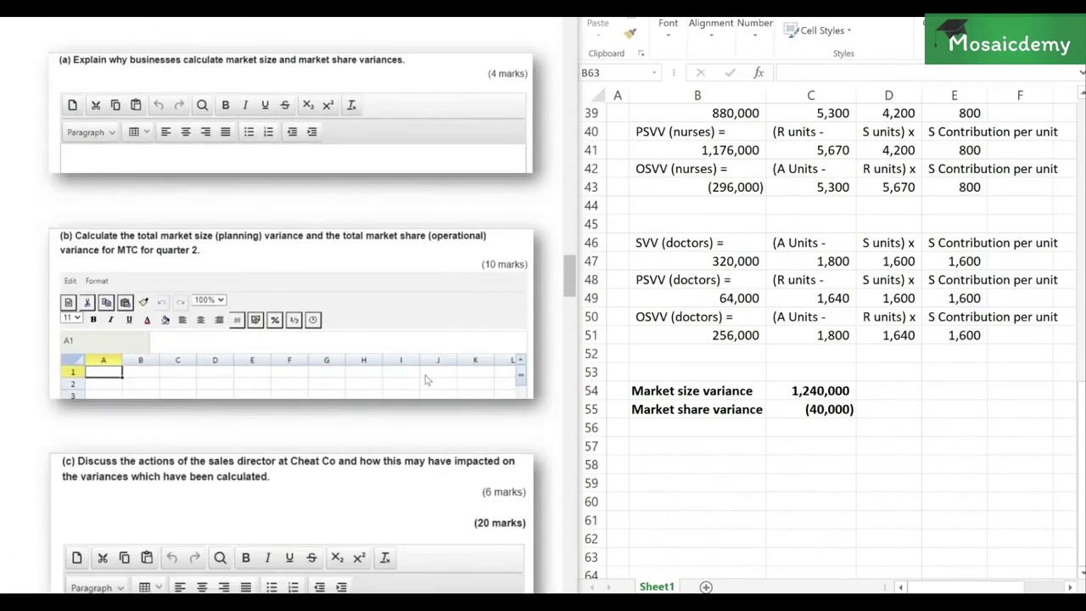
{"action": "scroll", "coordinate": [425, 379], "scroll_direction": "down", "scroll_amount": 2}
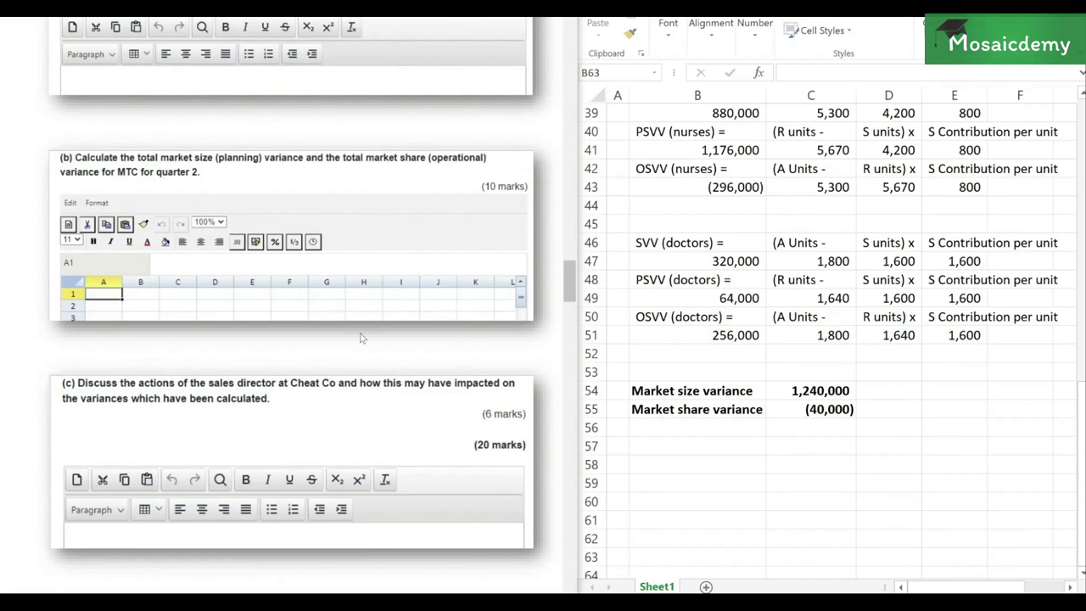
{"action": "scroll", "coordinate": [360, 338], "scroll_direction": "up", "scroll_amount": 20}
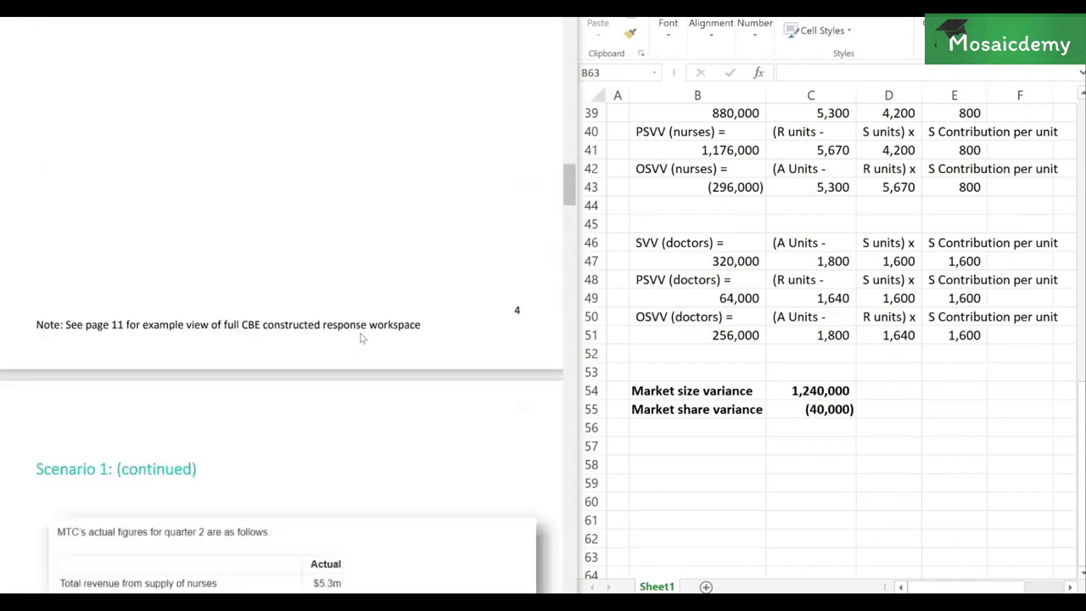
{"action": "scroll", "coordinate": [359, 338], "scroll_direction": "up", "scroll_amount": 4}
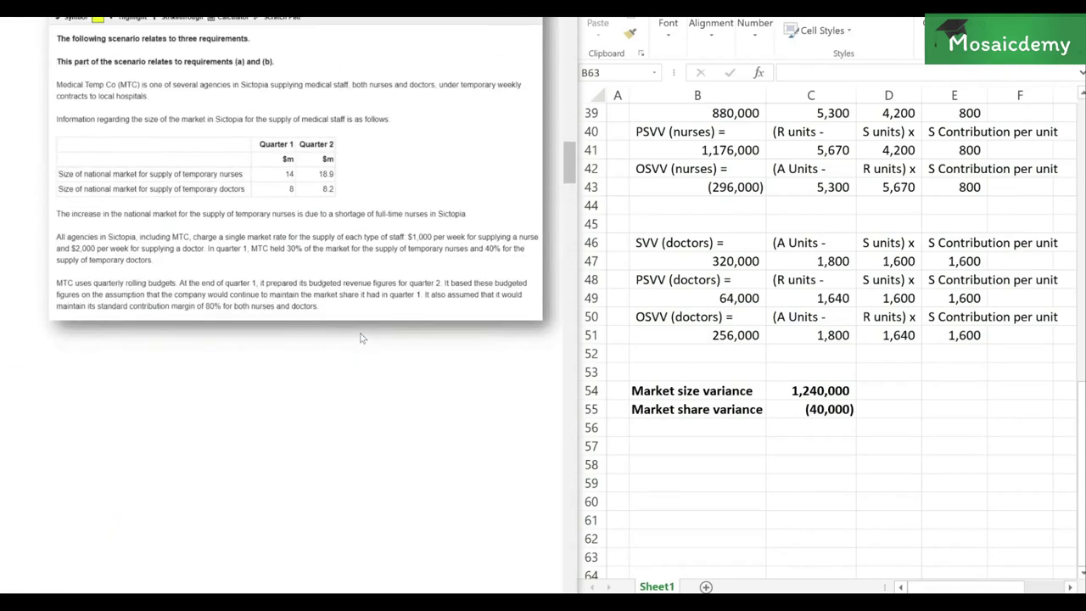
Examine the doctors' actual units formula in C47 and the nurses' variance workings starting at row 38
{"action": "left_click", "coordinate": [821, 264]}
{"action": "left_click", "coordinate": [821, 265]}
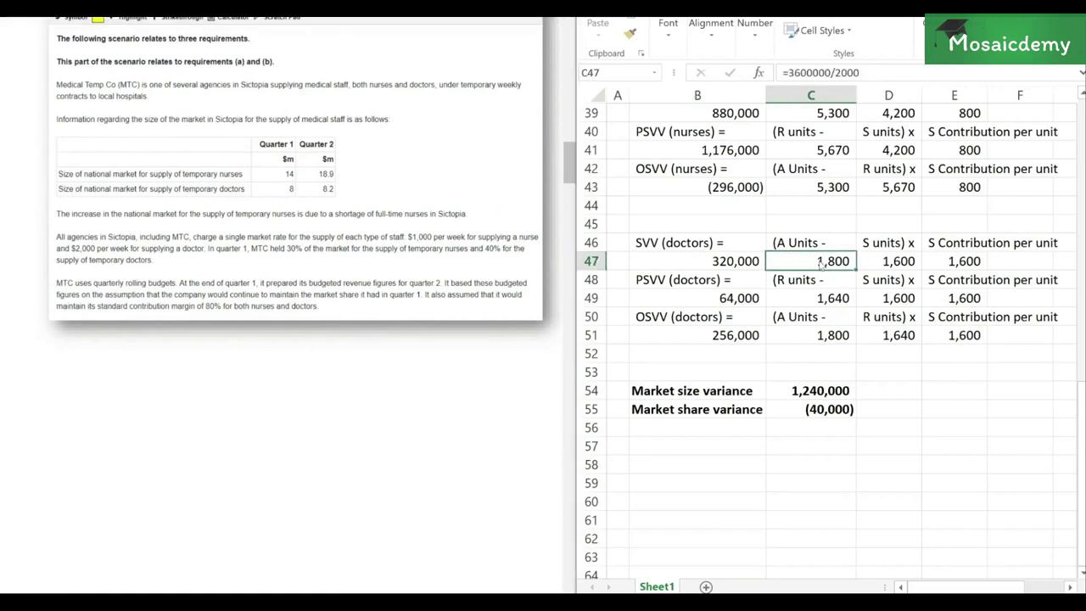
{"action": "key", "text": "Up"}
{"action": "key", "text": "Up"}
{"action": "key", "text": "Up"}
{"action": "key", "text": "Up"}
{"action": "key", "text": "Up"}
{"action": "key", "text": "Up"}
{"action": "key", "text": "Up"}
{"action": "key", "text": "Up"}
{"action": "key", "text": "Up"}
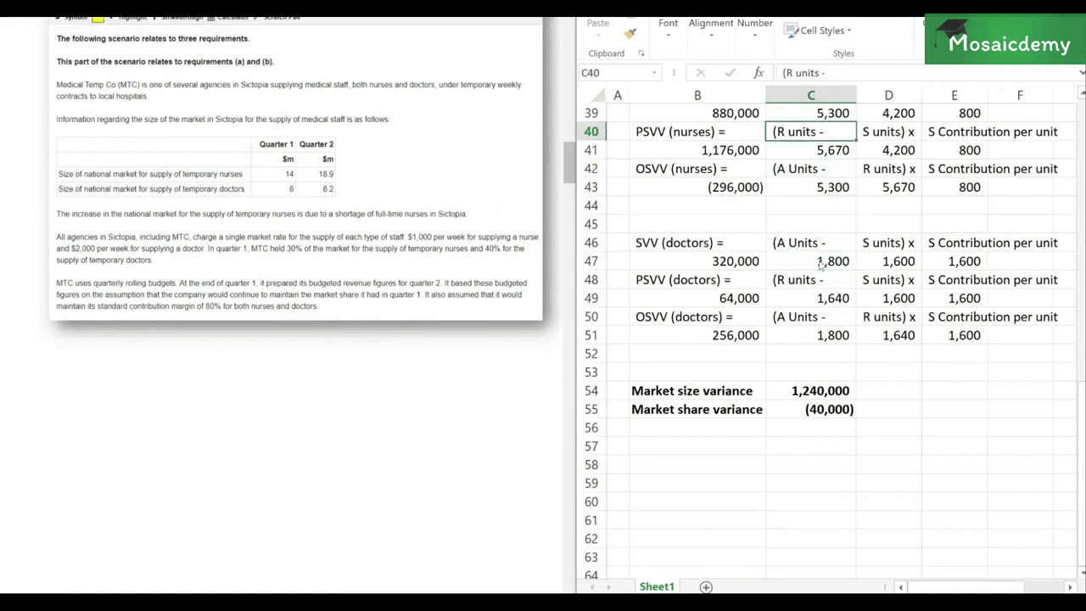
{"action": "scroll", "coordinate": [821, 264], "scroll_direction": "up", "scroll_amount": 1}
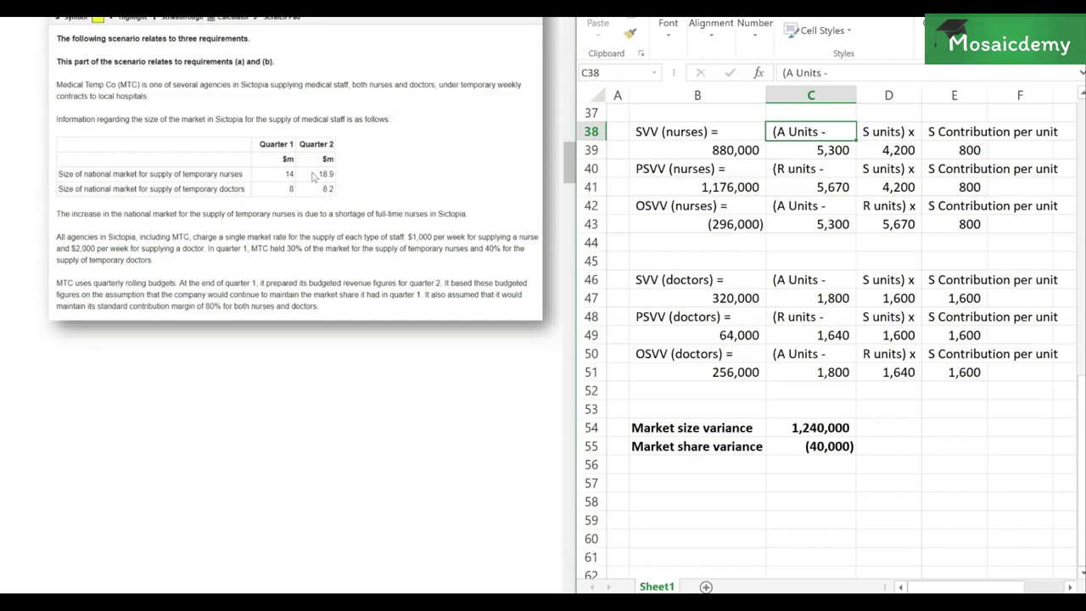
Read through the exam scenario from the market size table and Cheat Co variances down to requirement (c)
{"action": "left_click", "coordinate": [362, 175]}
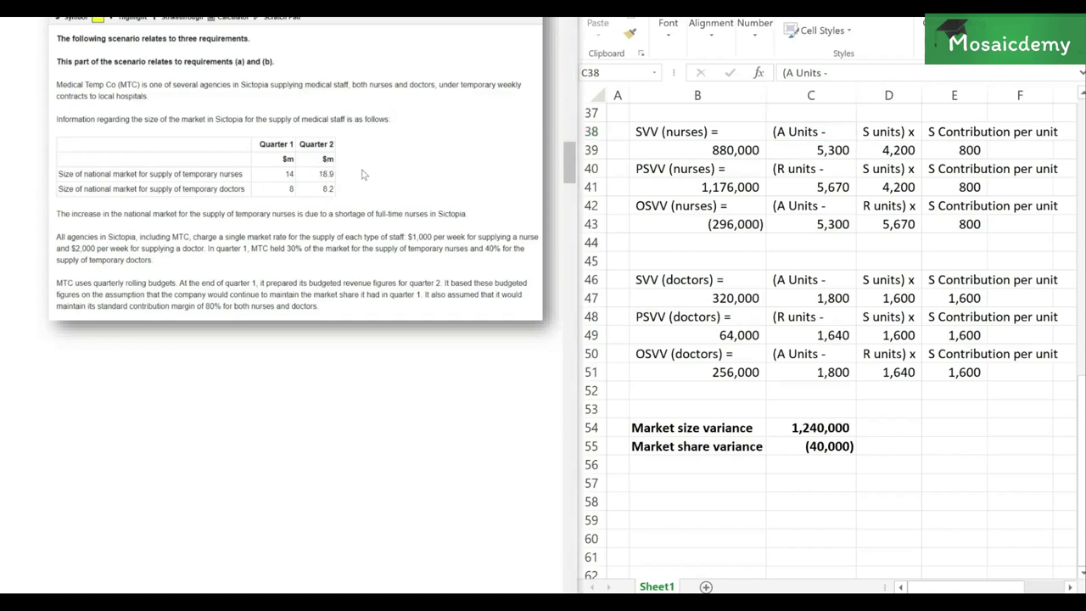
{"action": "scroll", "coordinate": [362, 175], "scroll_direction": "down", "scroll_amount": 10}
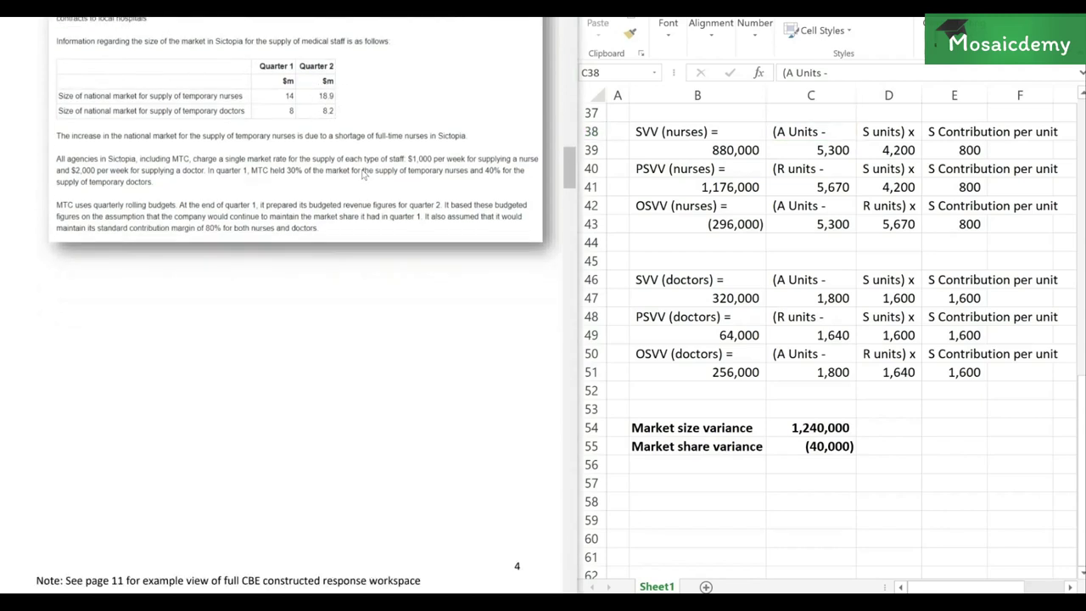
{"action": "scroll", "coordinate": [362, 175], "scroll_direction": "down", "scroll_amount": 5}
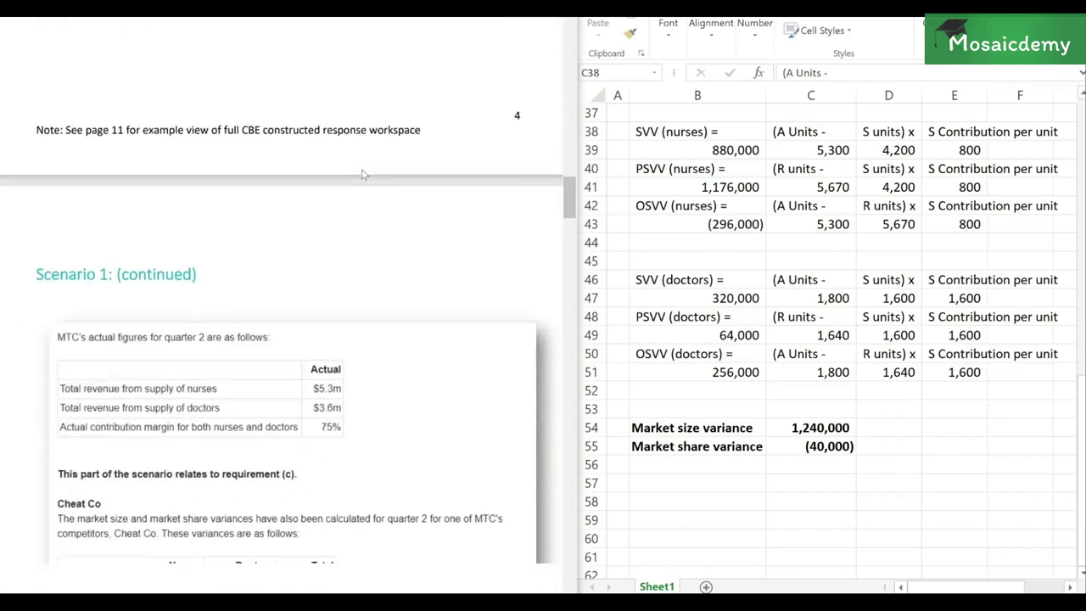
{"action": "scroll", "coordinate": [362, 175], "scroll_direction": "down", "scroll_amount": 3}
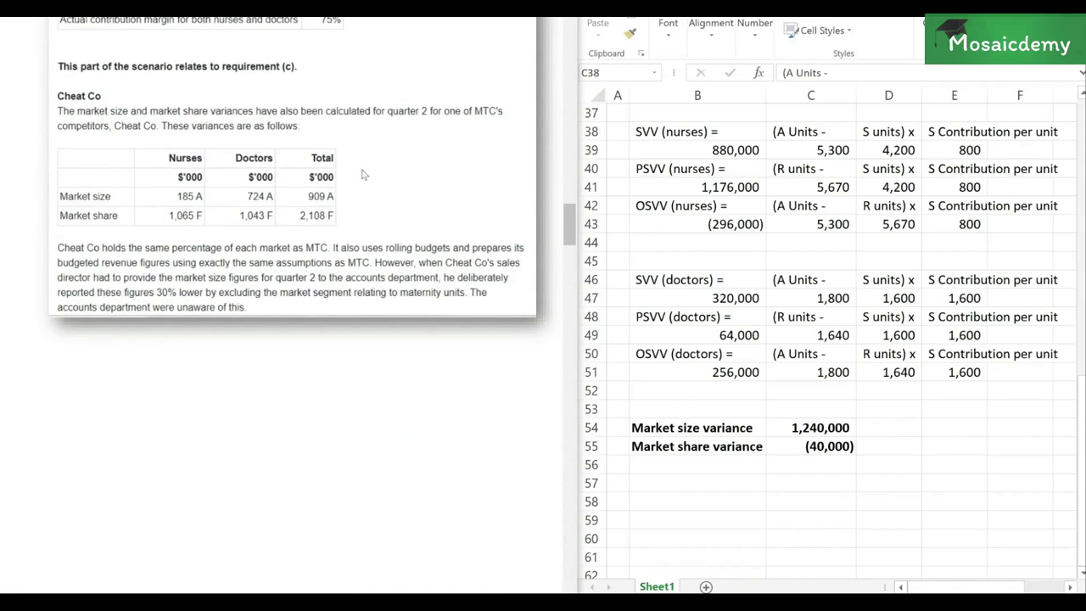
{"action": "scroll", "coordinate": [363, 175], "scroll_direction": "down", "scroll_amount": 10}
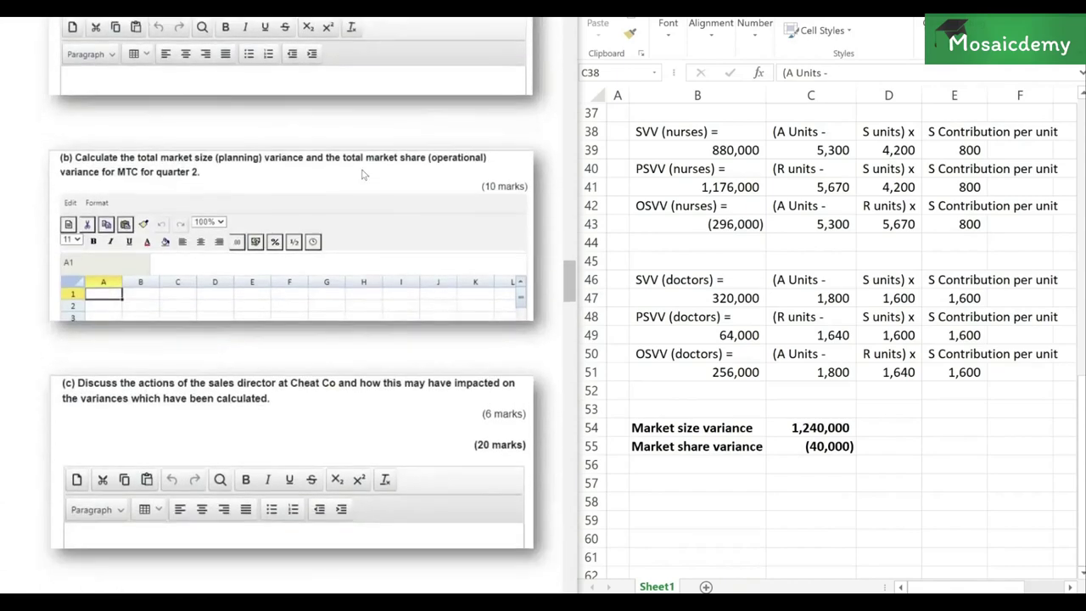
{"action": "scroll", "coordinate": [363, 174], "scroll_direction": "down", "scroll_amount": 4}
{"action": "scroll", "coordinate": [362, 175], "scroll_direction": "up", "scroll_amount": 4}
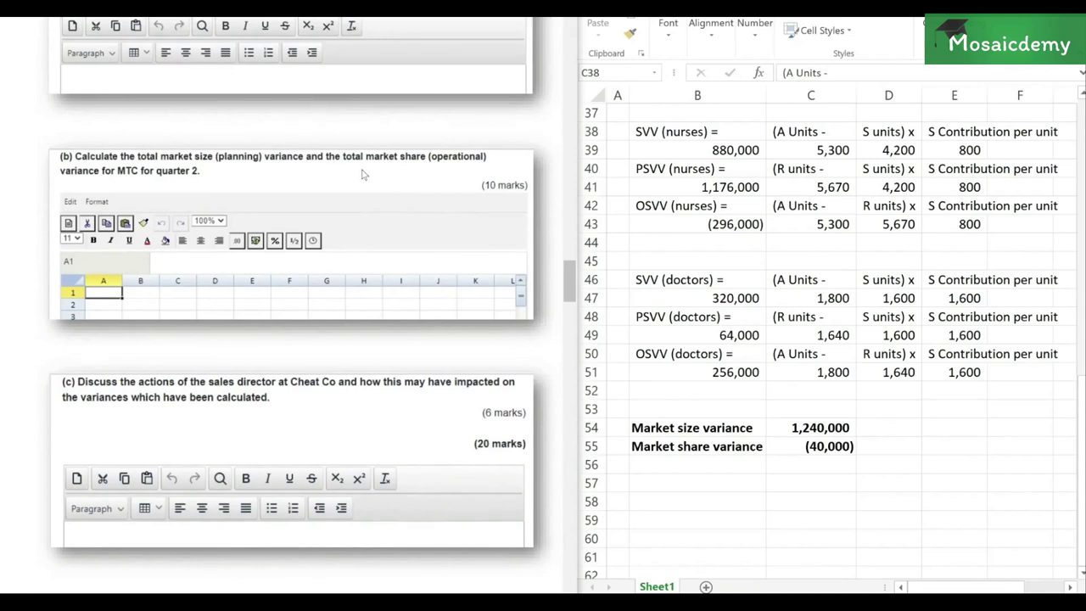
Label the start of the next answer part with "c)" in cell A57
{"action": "left_click", "coordinate": [701, 485]}
{"action": "key", "text": "Down"}
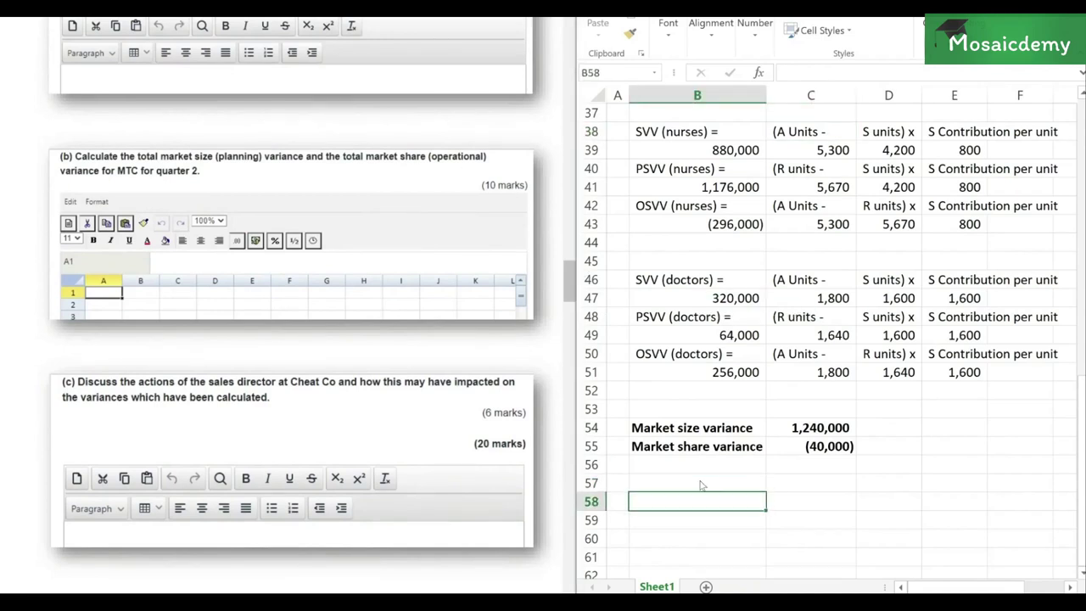
{"action": "key", "text": "Left"}
{"action": "key", "text": "Up"}
{"action": "type", "text": "c)"}
{"action": "key", "text": "Return"}
{"action": "key", "text": "Up"}
{"action": "key", "text": "Right"}
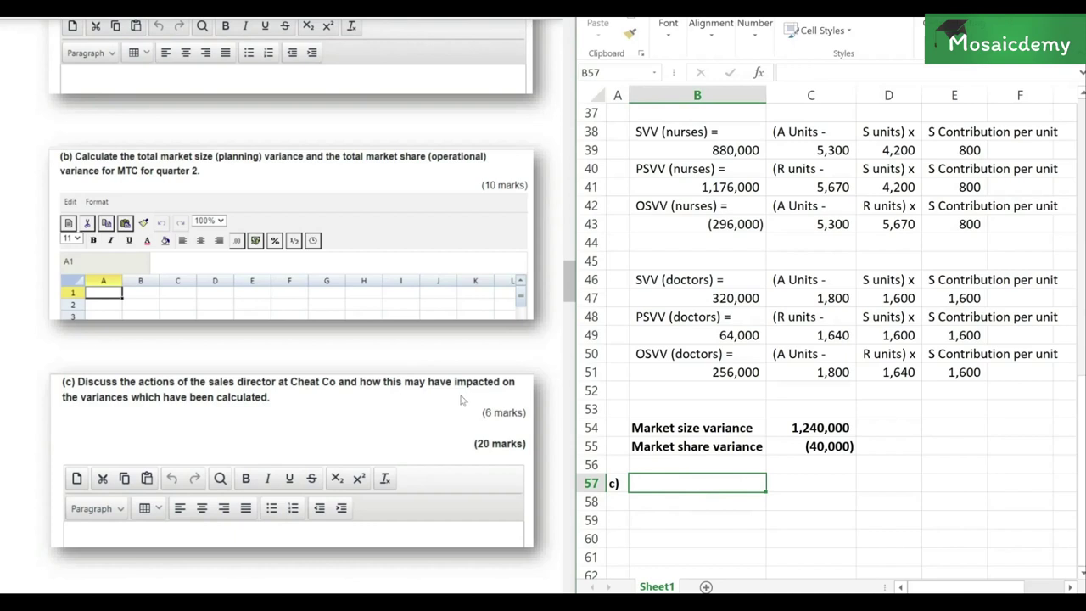
Read the Cheat Co section, compare it with MTC's market size information, and check the wording of requirement (c)
{"action": "left_click", "coordinate": [209, 417]}
{"action": "scroll", "coordinate": [210, 416], "scroll_direction": "up", "scroll_amount": 8}
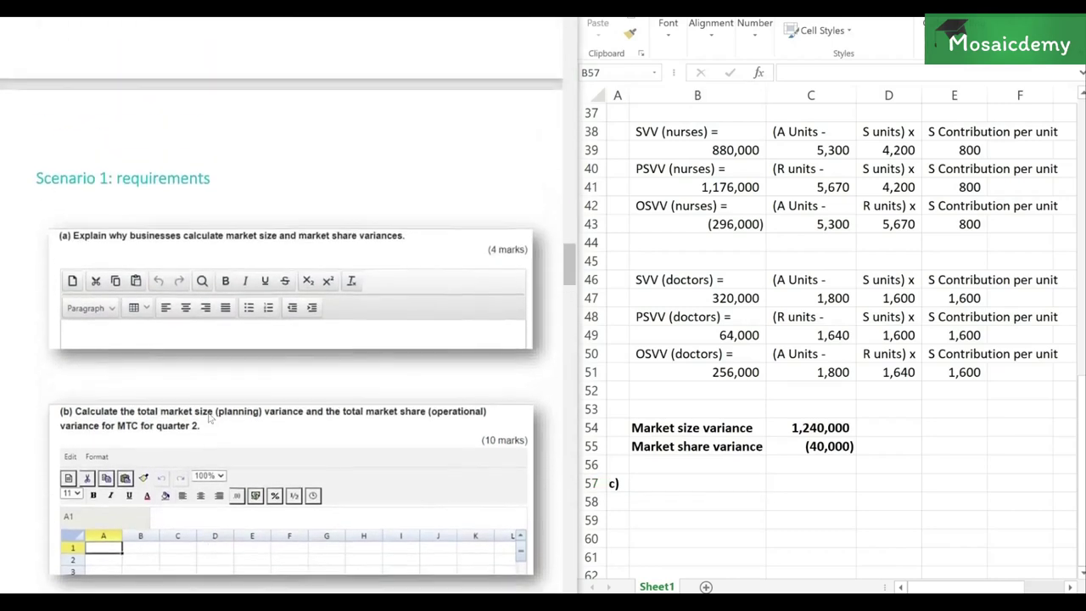
{"action": "scroll", "coordinate": [210, 416], "scroll_direction": "up", "scroll_amount": 10}
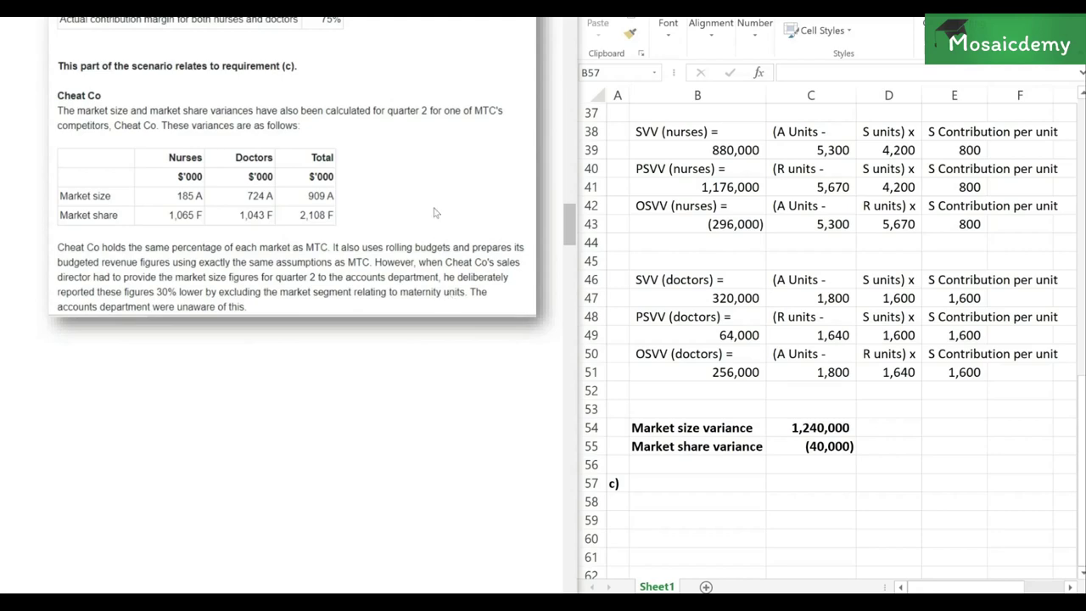
{"action": "scroll", "coordinate": [433, 213], "scroll_direction": "up", "scroll_amount": 10}
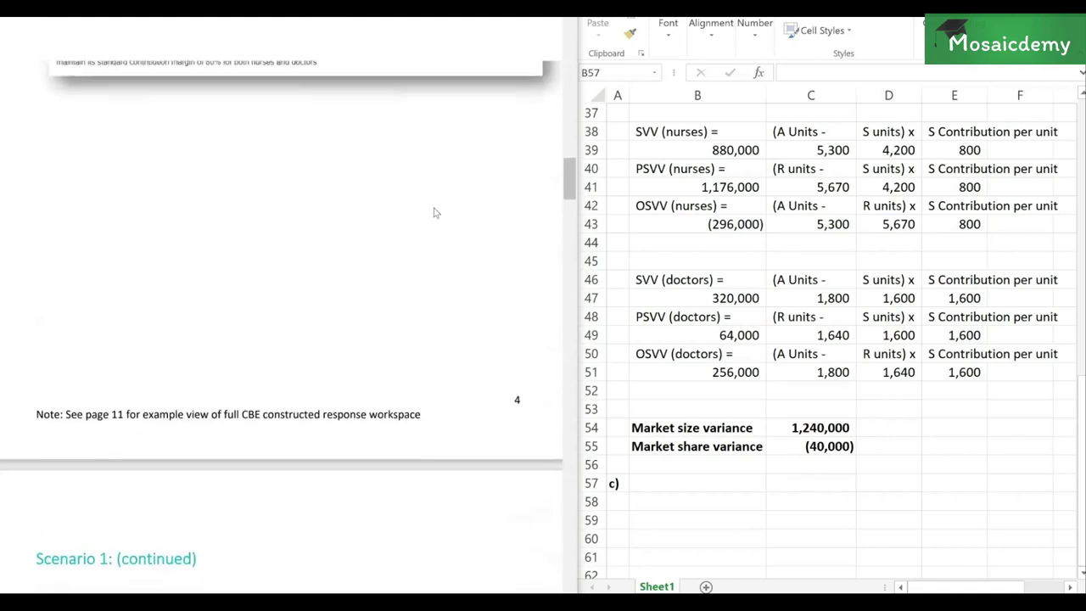
{"action": "scroll", "coordinate": [434, 213], "scroll_direction": "up", "scroll_amount": 2}
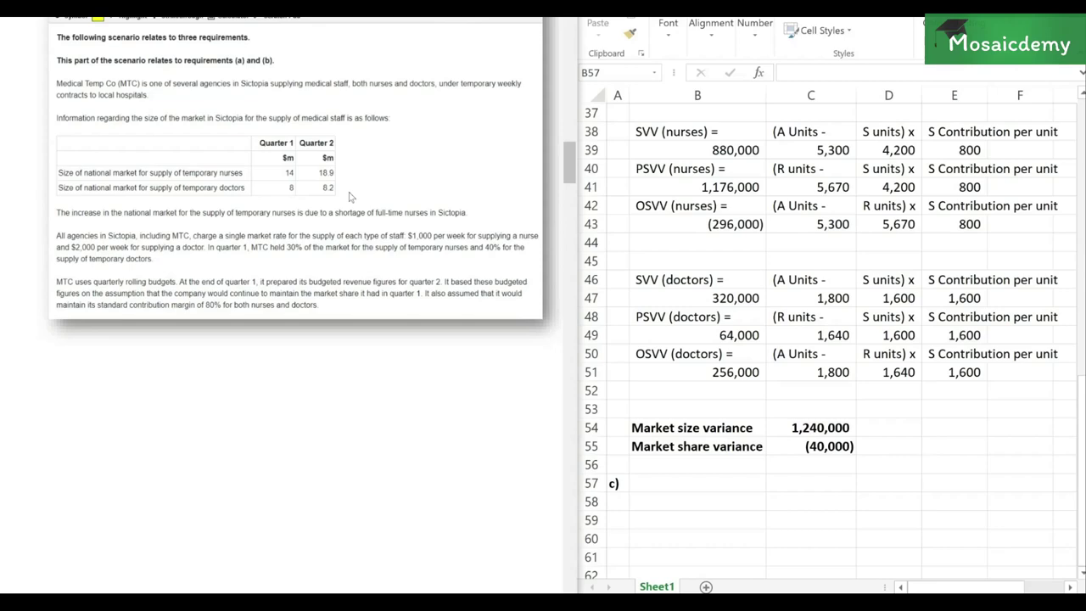
{"action": "scroll", "coordinate": [348, 197], "scroll_direction": "down", "scroll_amount": 2}
{"action": "scroll", "coordinate": [349, 197], "scroll_direction": "down", "scroll_amount": 15}
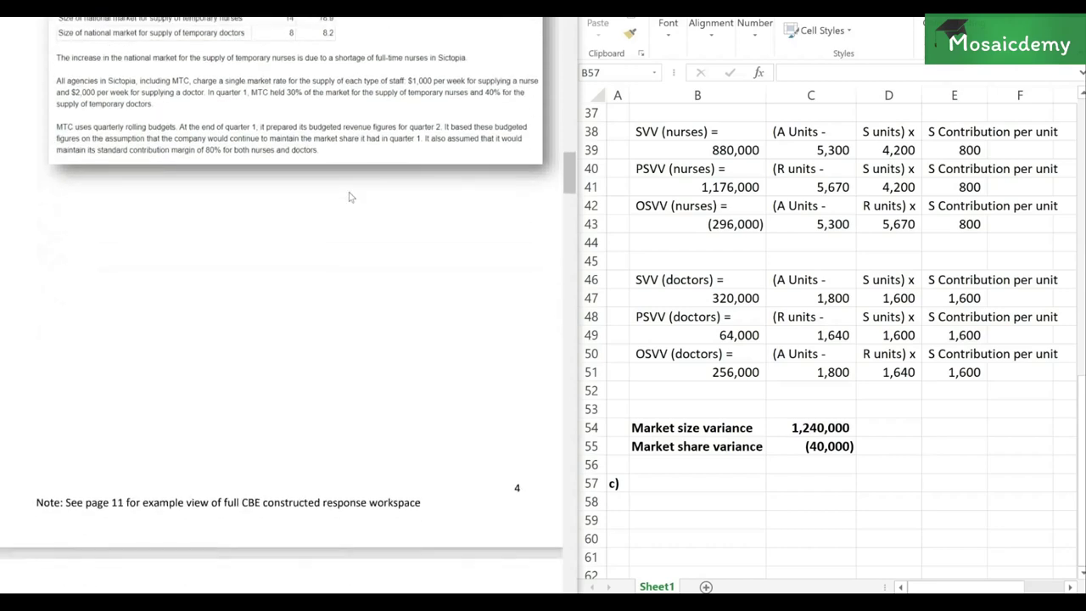
{"action": "scroll", "coordinate": [348, 197], "scroll_direction": "down", "scroll_amount": 2}
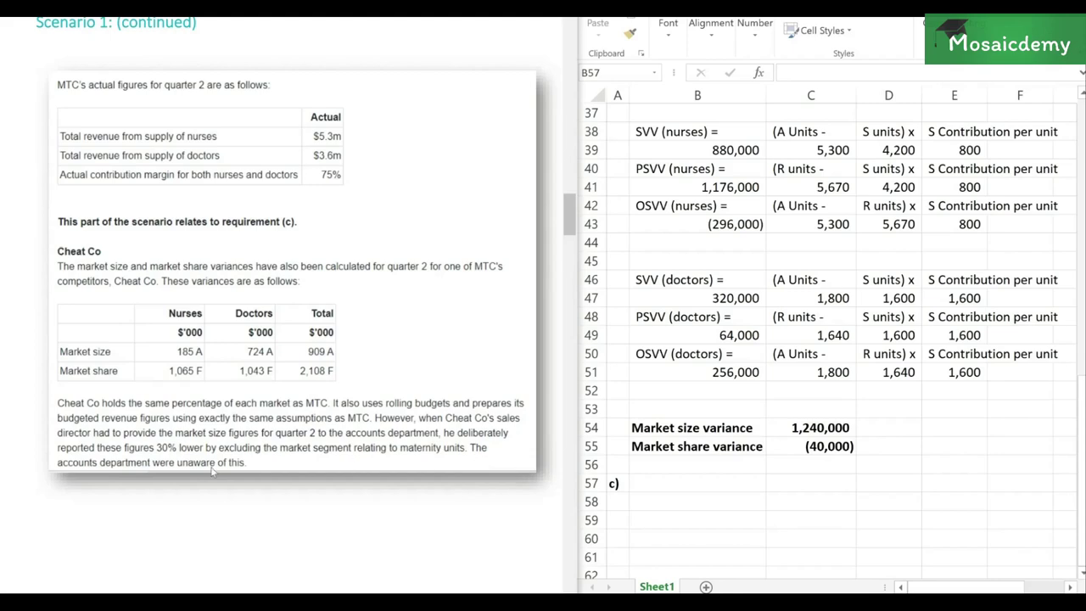
{"action": "scroll", "coordinate": [212, 472], "scroll_direction": "down", "scroll_amount": 10}
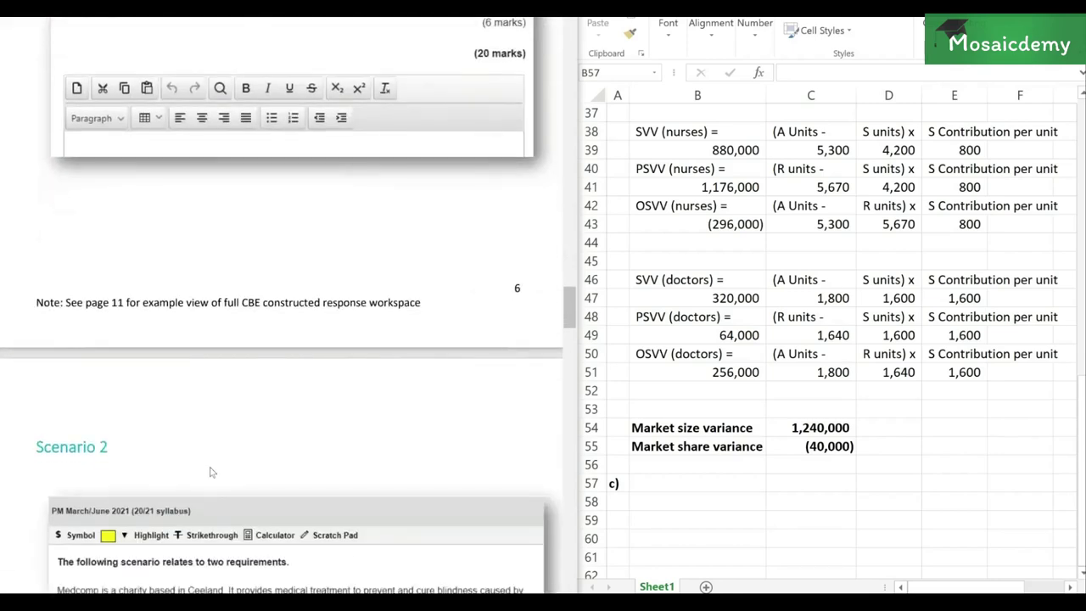
{"action": "scroll", "coordinate": [212, 472], "scroll_direction": "up", "scroll_amount": 3}
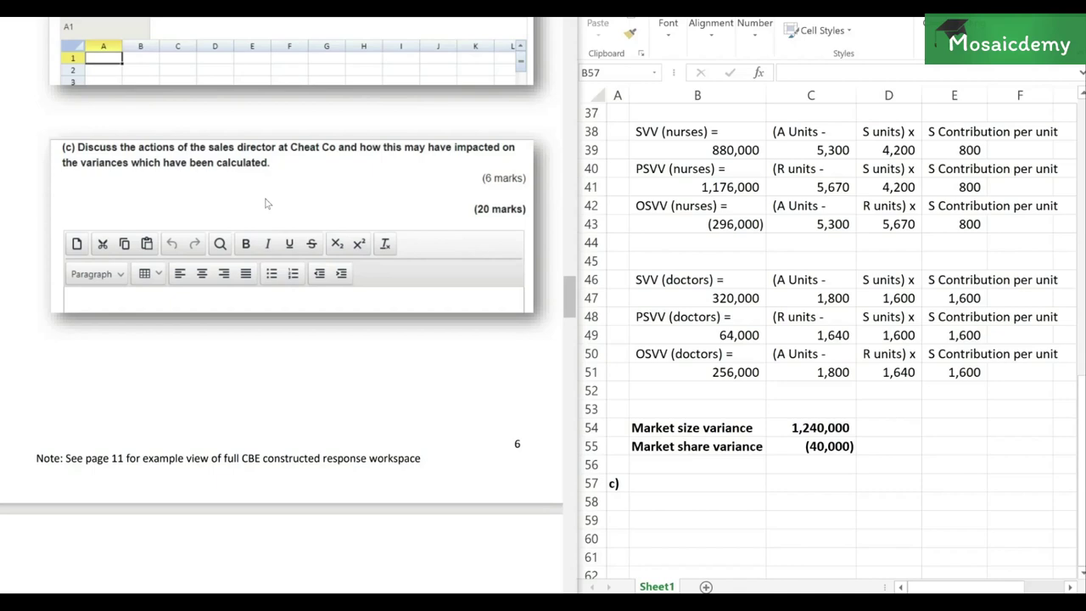
{"action": "scroll", "coordinate": [264, 204], "scroll_direction": "up", "scroll_amount": 10}
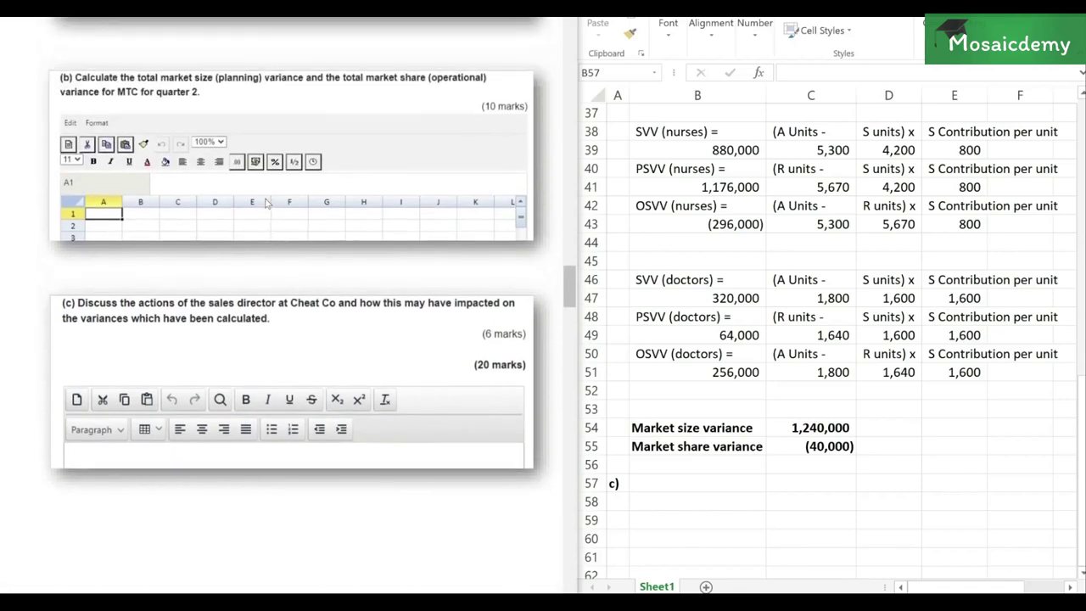
{"action": "scroll", "coordinate": [265, 203], "scroll_direction": "up", "scroll_amount": 9}
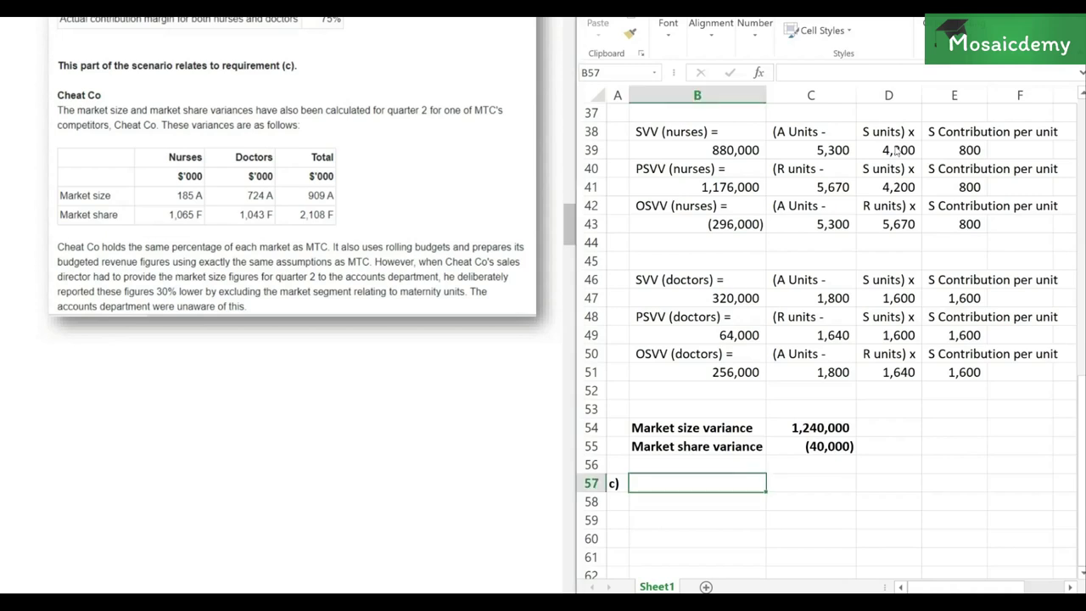
Examine the nurses' standard units formula in D39 and reread the quarterly market sizes and Cheat Co's reported figures
{"action": "left_click", "coordinate": [898, 150]}
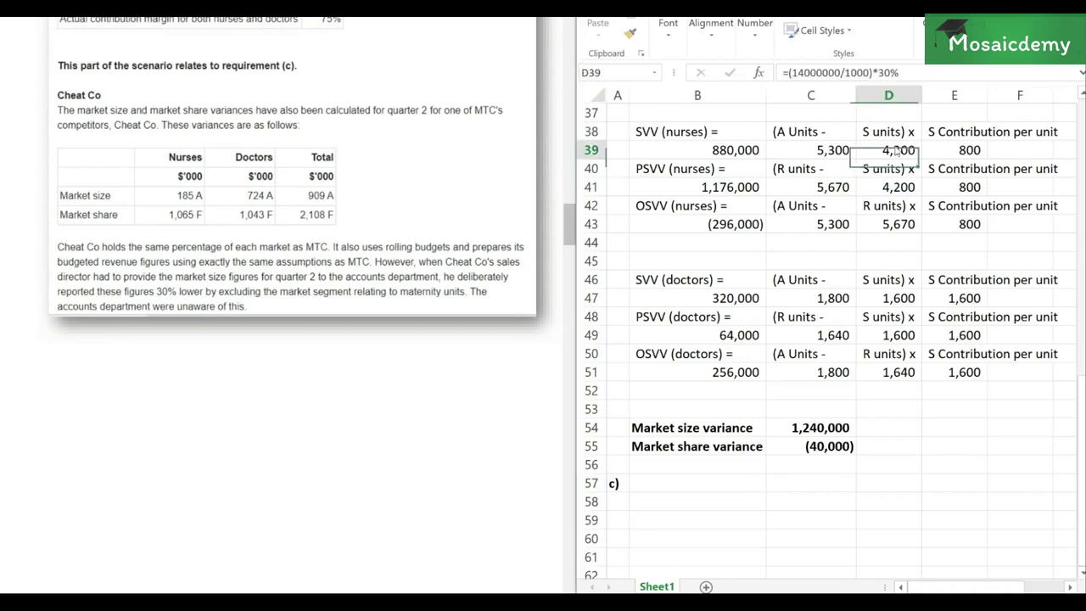
{"action": "left_click", "coordinate": [480, 189]}
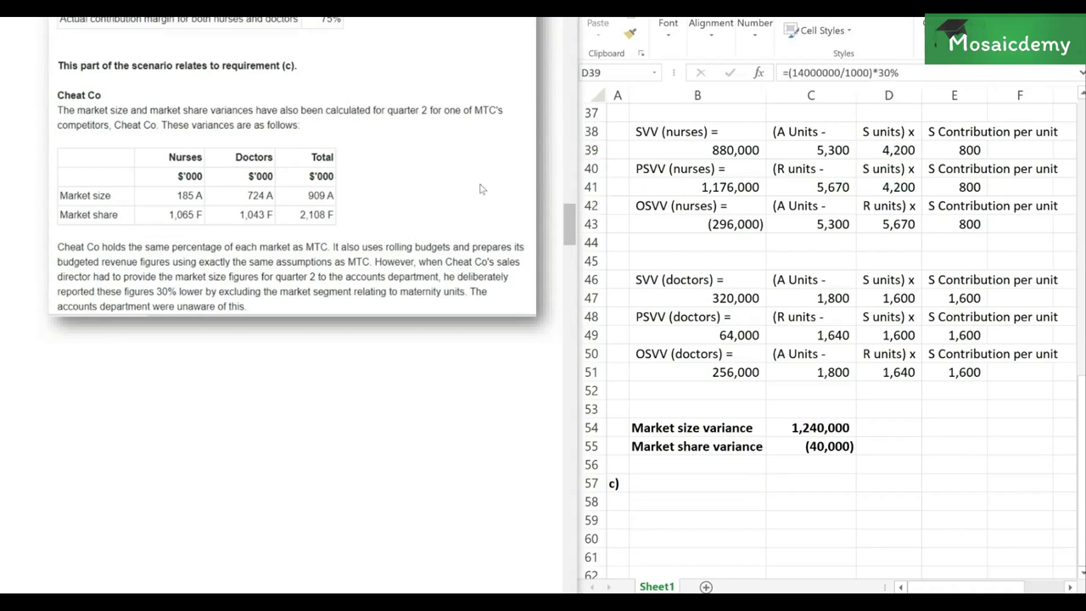
{"action": "scroll", "coordinate": [480, 188], "scroll_direction": "up", "scroll_amount": 10}
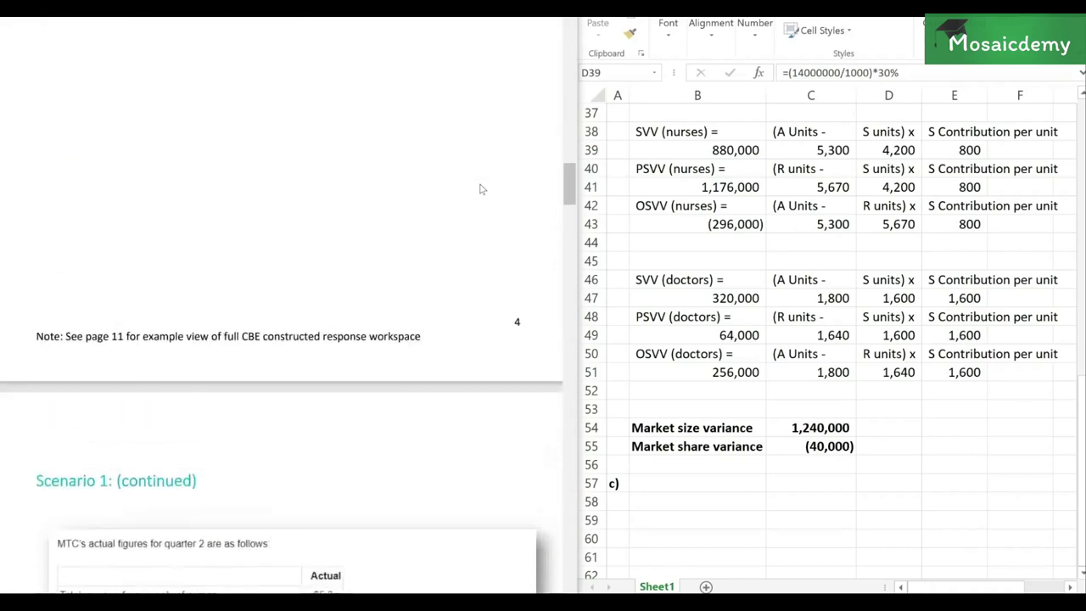
{"action": "scroll", "coordinate": [480, 189], "scroll_direction": "up", "scroll_amount": 10}
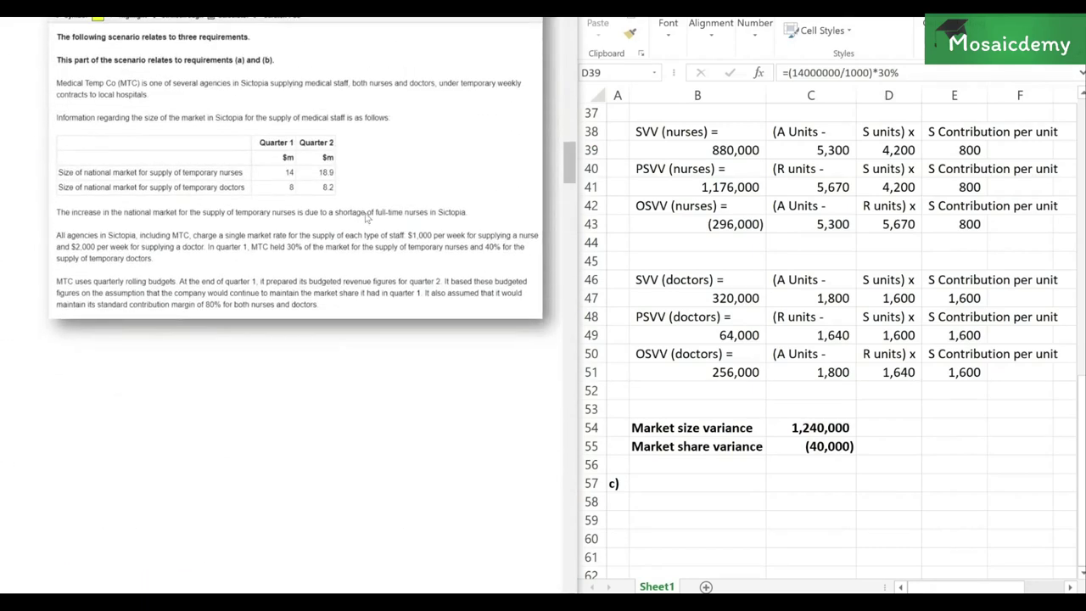
{"action": "scroll", "coordinate": [367, 218], "scroll_direction": "down", "scroll_amount": 10}
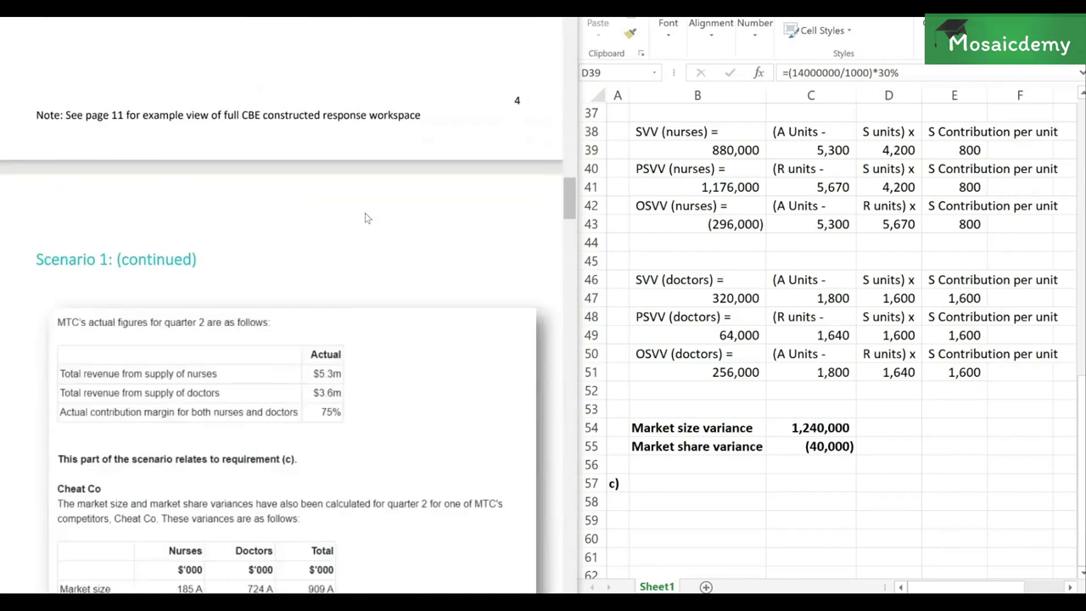
{"action": "scroll", "coordinate": [366, 218], "scroll_direction": "down", "scroll_amount": 3}
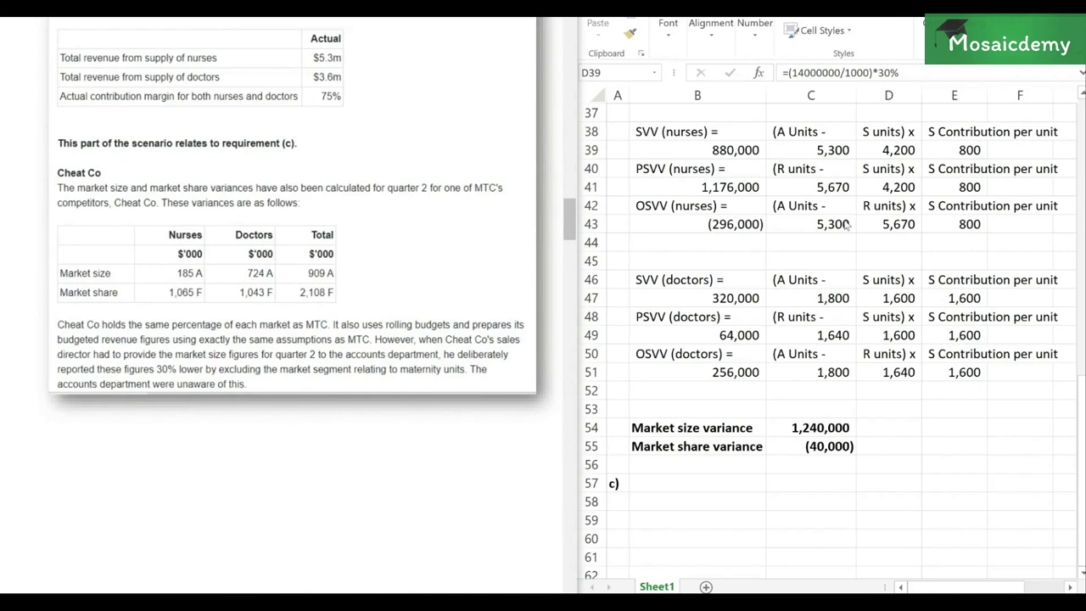
Copy the nurses' and doctors' variance workings from B38:E51 into the part c) area starting at B58
{"action": "left_click", "coordinate": [738, 174]}
{"action": "key", "text": "Left"}
{"action": "key", "text": "Left"}
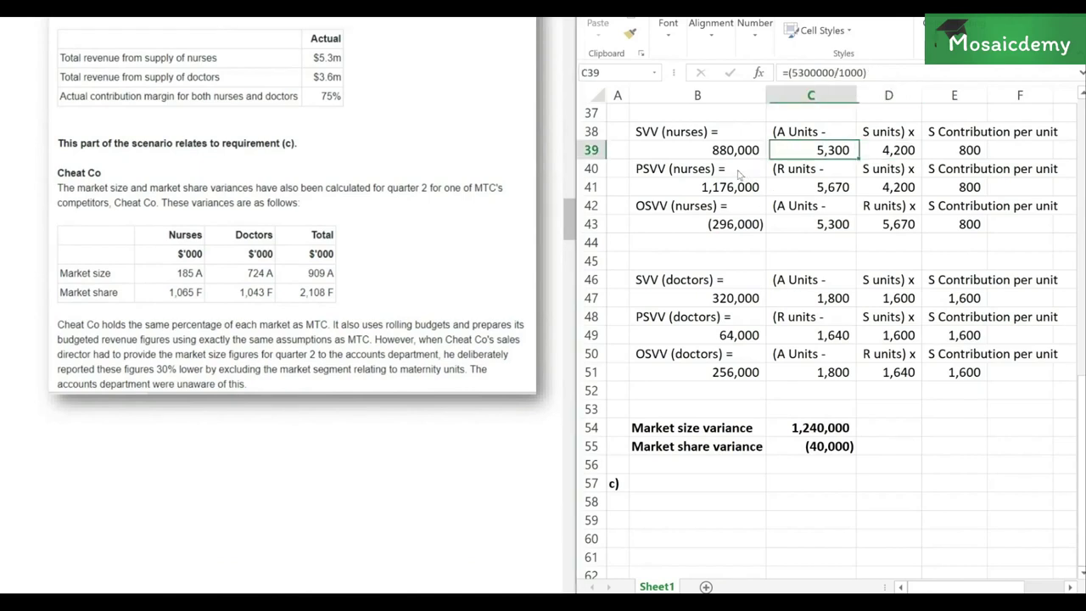
{"action": "key", "text": "Up"}
{"action": "key", "text": "Up"}
{"action": "key", "text": "Up"}
{"action": "key", "text": "Up"}
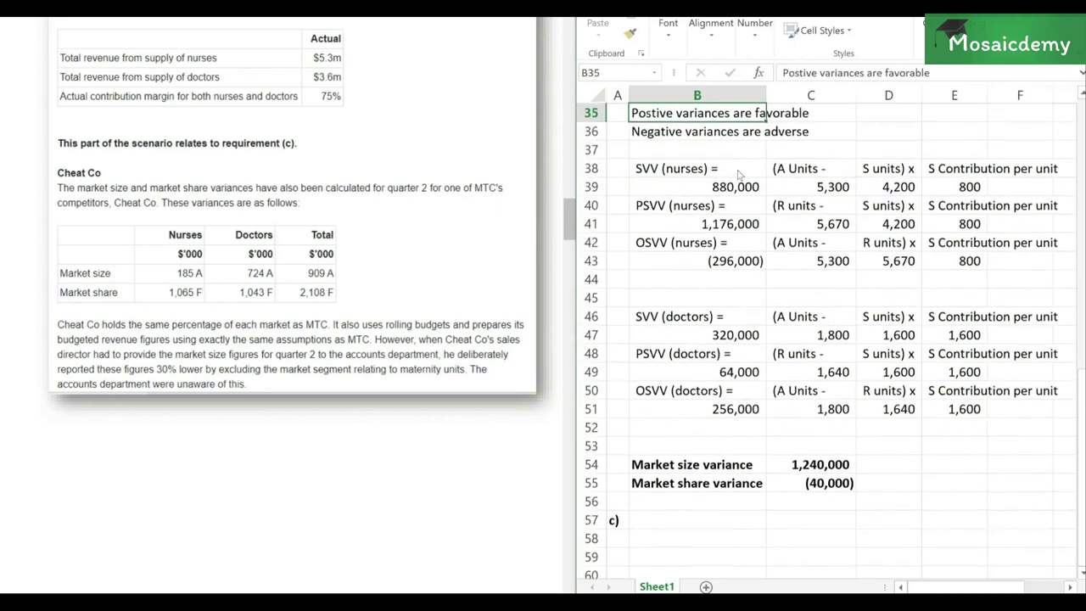
{"action": "scroll", "coordinate": [738, 174], "scroll_direction": "up", "scroll_amount": 1}
{"action": "key", "text": "Down"}
{"action": "key", "text": "Down"}
{"action": "key", "text": "Down"}
{"action": "key", "text": "shift+Right"}
{"action": "key", "text": "shift+Right"}
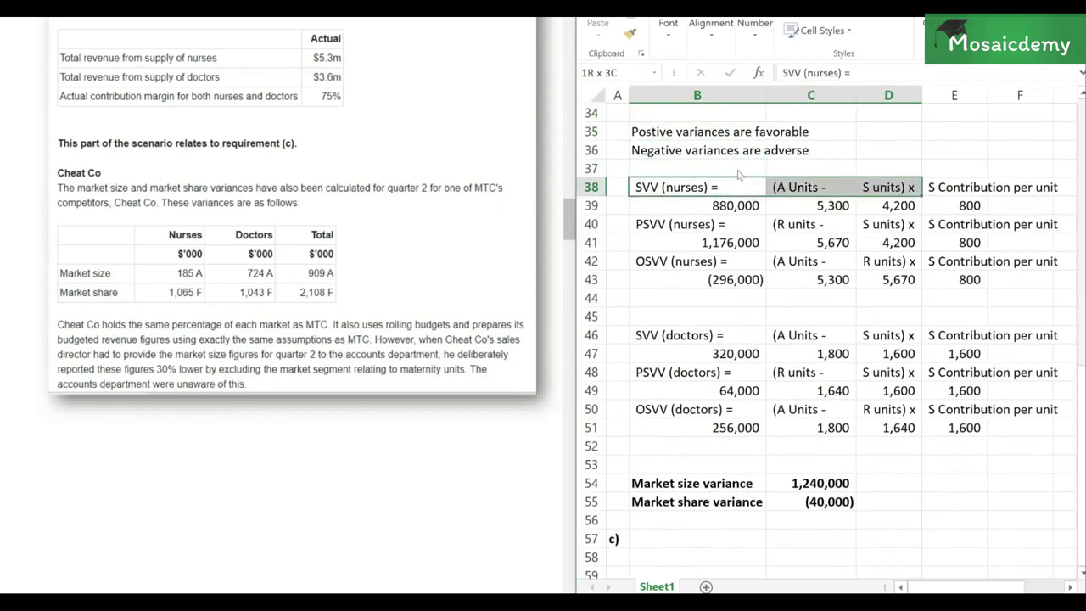
{"action": "key", "text": "shift+Right"}
{"action": "key", "text": "shift+Down"}
{"action": "key", "text": "shift+Down"}
{"action": "key", "text": "shift+Down"}
{"action": "key", "text": "shift+Down"}
{"action": "key", "text": "shift+Down"}
{"action": "key", "text": "shift+Down"}
{"action": "key", "text": "shift+Down"}
{"action": "key", "text": "shift+Down"}
{"action": "key", "text": "shift+Down"}
{"action": "key", "text": "shift+Down"}
{"action": "key", "text": "shift+Down"}
{"action": "key", "text": "shift+Down"}
{"action": "key", "text": "shift+Down"}
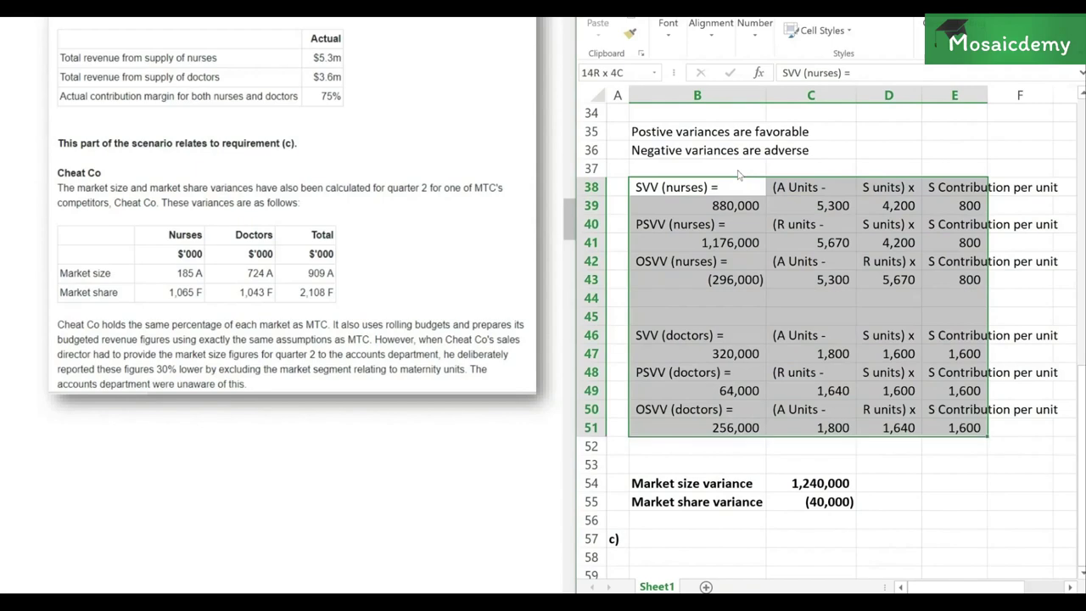
{"action": "key", "text": "ctrl+c"}
{"action": "key", "text": "Down"}
{"action": "key", "text": "Down"}
{"action": "key", "text": "Down"}
{"action": "key", "text": "Down"}
{"action": "key", "text": "Down"}
{"action": "key", "text": "Down"}
{"action": "key", "text": "Down"}
{"action": "key", "text": "Down"}
{"action": "key", "text": "Down"}
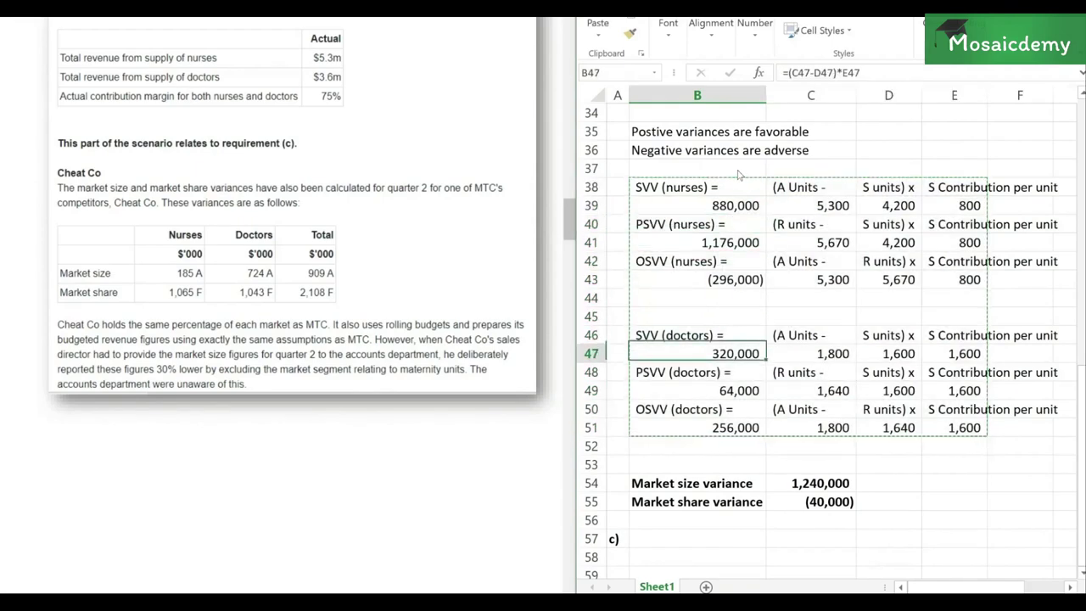
{"action": "key", "text": "Down"}
{"action": "key", "text": "Down"}
{"action": "key", "text": "Down"}
{"action": "key", "text": "Down"}
{"action": "key", "text": "Down"}
{"action": "key", "text": "Down"}
{"action": "key", "text": "Down"}
{"action": "key", "text": "Down"}
{"action": "key", "text": "Down"}
{"action": "key", "text": "Down"}
{"action": "key", "text": "Down"}
{"action": "key", "text": "Down"}
{"action": "key", "text": "Down"}
{"action": "key", "text": "Down"}
{"action": "key", "text": "Down"}
{"action": "key", "text": "Up"}
{"action": "key", "text": "Up"}
{"action": "key", "text": "Up"}
{"action": "key", "text": "Up"}
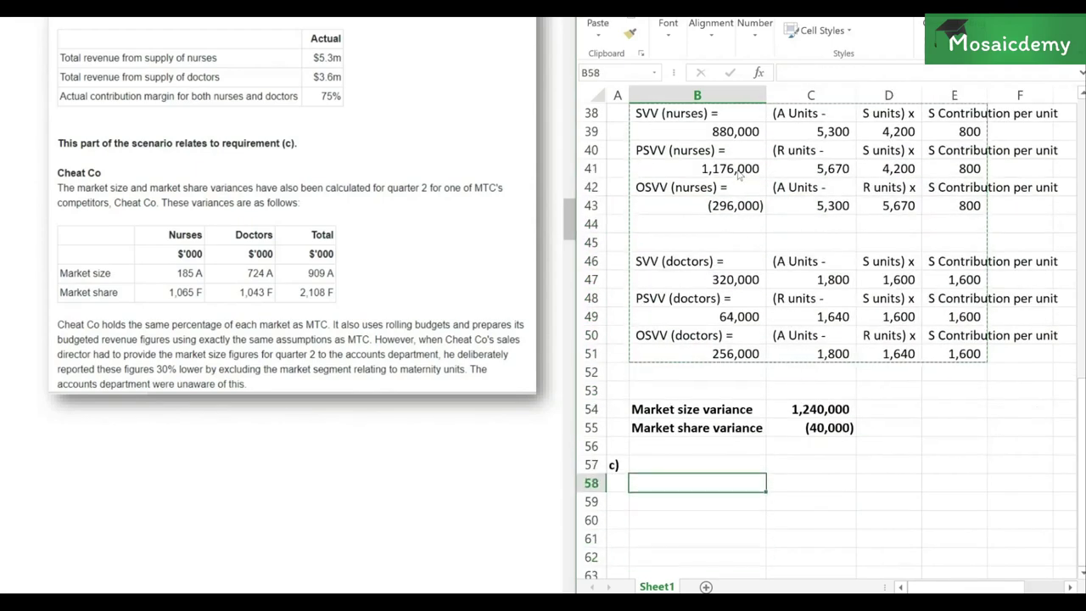
{"action": "key", "text": "ctrl+v"}
Review the copied variance workings in rows 58 to 71 and examine the nurses' revised units formula in C61
{"action": "key", "text": "Down"}
{"action": "key", "text": "Down"}
{"action": "key", "text": "Down"}
{"action": "key", "text": "Down"}
{"action": "key", "text": "Down"}
{"action": "key", "text": "Down"}
{"action": "key", "text": "Down"}
{"action": "key", "text": "Down"}
{"action": "key", "text": "Down"}
{"action": "key", "text": "Down"}
{"action": "key", "text": "Down"}
{"action": "key", "text": "Down"}
{"action": "key", "text": "Down"}
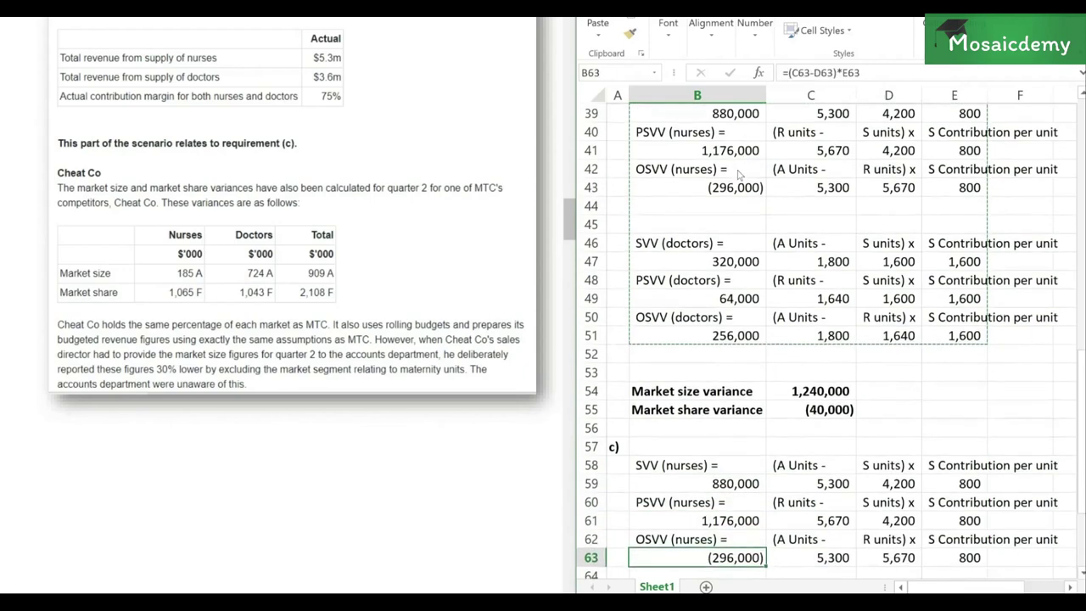
{"action": "key", "text": "Down"}
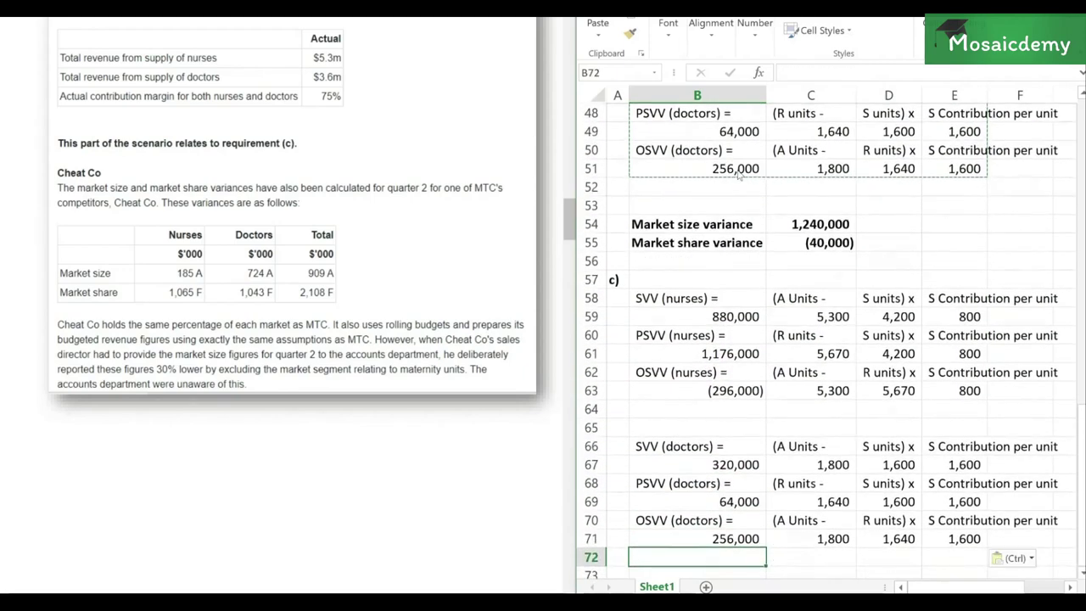
{"action": "key", "text": "Right"}
{"action": "key", "text": "Up"}
{"action": "key", "text": "Up"}
{"action": "key", "text": "Up"}
{"action": "key", "text": "Up"}
{"action": "key", "text": "Up"}
{"action": "key", "text": "Up"}
{"action": "key", "text": "Up"}
{"action": "key", "text": "Up"}
{"action": "key", "text": "Up"}
{"action": "key", "text": "Up"}
{"action": "key", "text": "Up"}
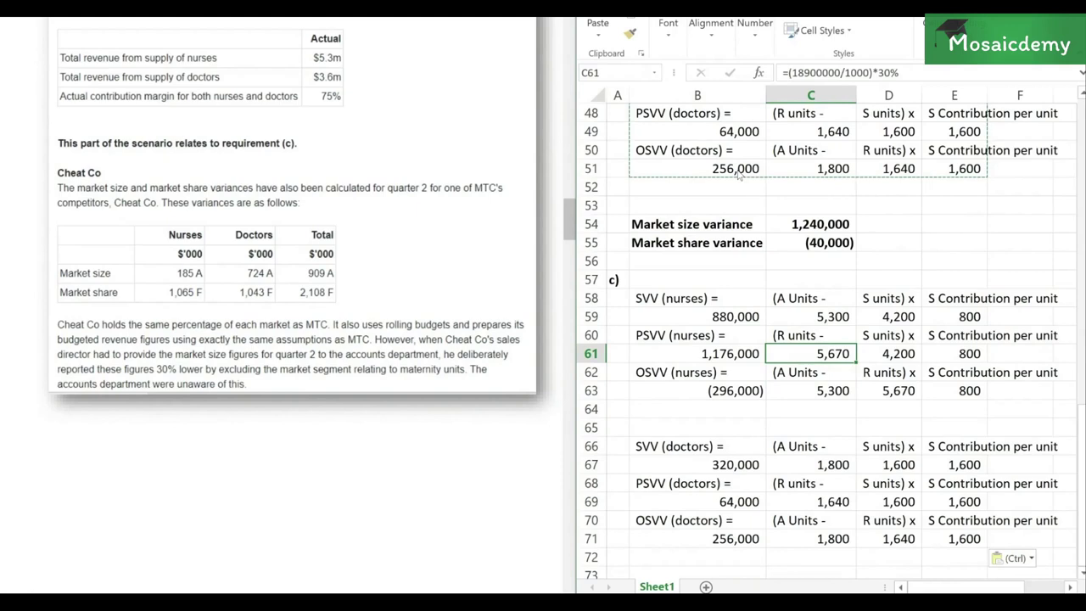
Examine the formulas behind MTC's market size variance in C54 and market share variance in C55
{"action": "key", "text": "Left"}
{"action": "key", "text": "Right"}
{"action": "key", "text": "Up"}
{"action": "key", "text": "Up"}
{"action": "key", "text": "Up"}
{"action": "key", "text": "Up"}
{"action": "key", "text": "Up"}
{"action": "key", "text": "Up"}
{"action": "key", "text": "Up"}
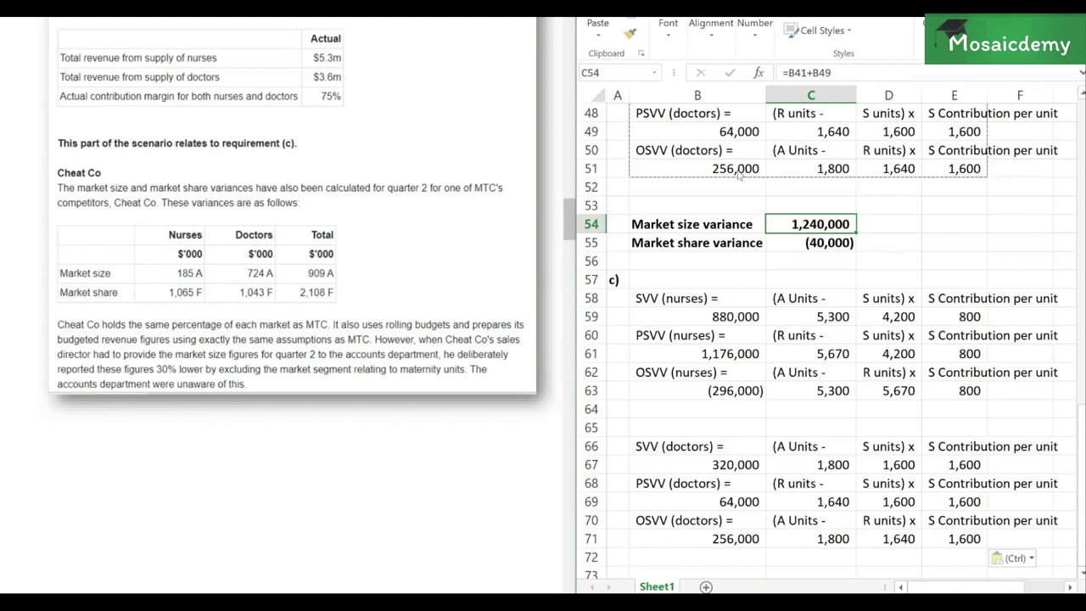
{"action": "key", "text": "Down"}
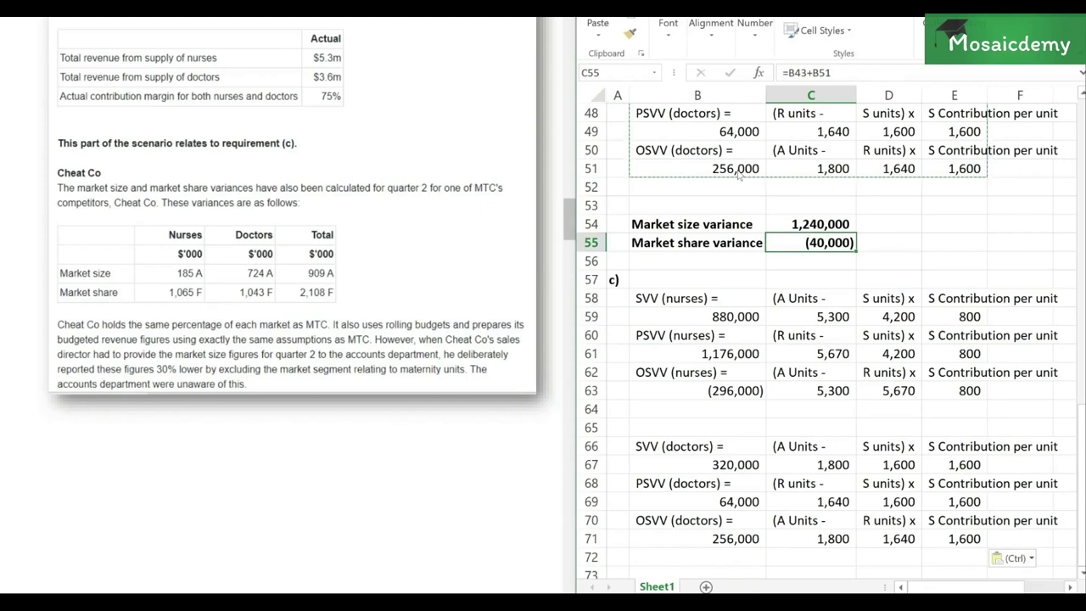
Change the nurses' revised units formula in C61 to =((18900000*70%)/1000)*30%, reflecting the market size reported 30% lower
{"action": "key", "text": "Down"}
{"action": "key", "text": "Down"}
{"action": "key", "text": "Down"}
{"action": "key", "text": "Down"}
{"action": "key", "text": "Down"}
{"action": "key", "text": "Down"}
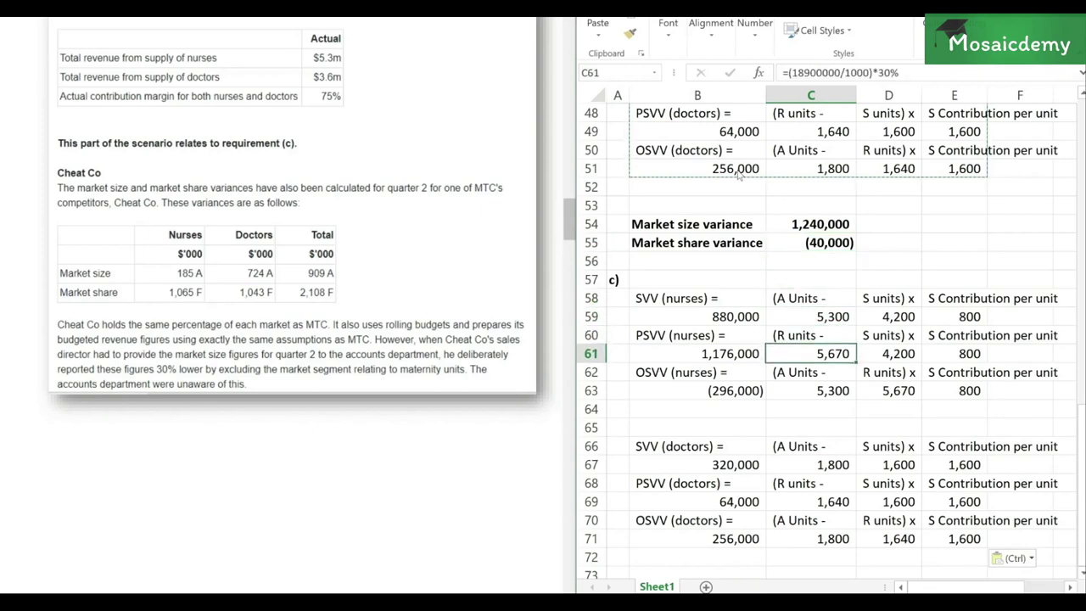
{"action": "key", "text": "F2"}
{"action": "key", "text": "Left"}
{"action": "key", "text": "Left"}
{"action": "key", "text": "Left"}
{"action": "key", "text": "Left"}
{"action": "key", "text": "Left"}
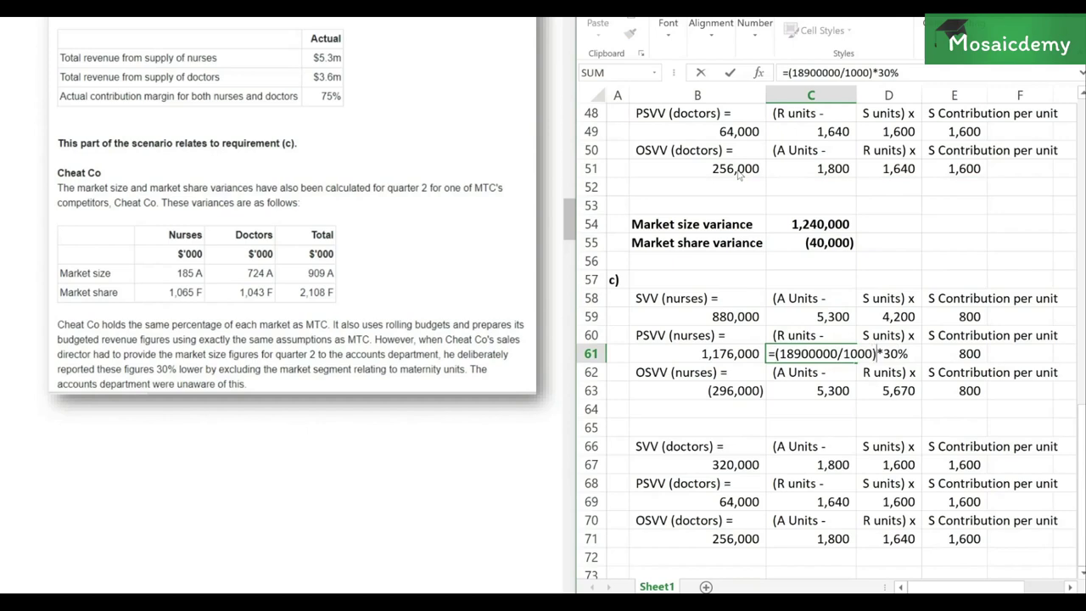
{"action": "key", "text": "Left"}
{"action": "key", "text": "Left"}
{"action": "key", "text": "Left"}
{"action": "key", "text": "Left"}
{"action": "key", "text": "Left"}
{"action": "key", "text": "Left"}
{"action": "key", "text": "Left"}
{"action": "key", "text": "Left"}
{"action": "key", "text": "Left"}
{"action": "key", "text": "Left"}
{"action": "key", "text": "Left"}
{"action": "key", "text": "Left"}
{"action": "key", "text": "Left"}
{"action": "key", "text": "Left"}
{"action": "type", "text": "("}
{"action": "key", "text": "Right"}
{"action": "key", "text": "Right"}
{"action": "key", "text": "Right"}
{"action": "key", "text": "Right"}
{"action": "key", "text": "Right"}
{"action": "key", "text": "Right"}
{"action": "key", "text": "Right"}
{"action": "key", "text": "Right"}
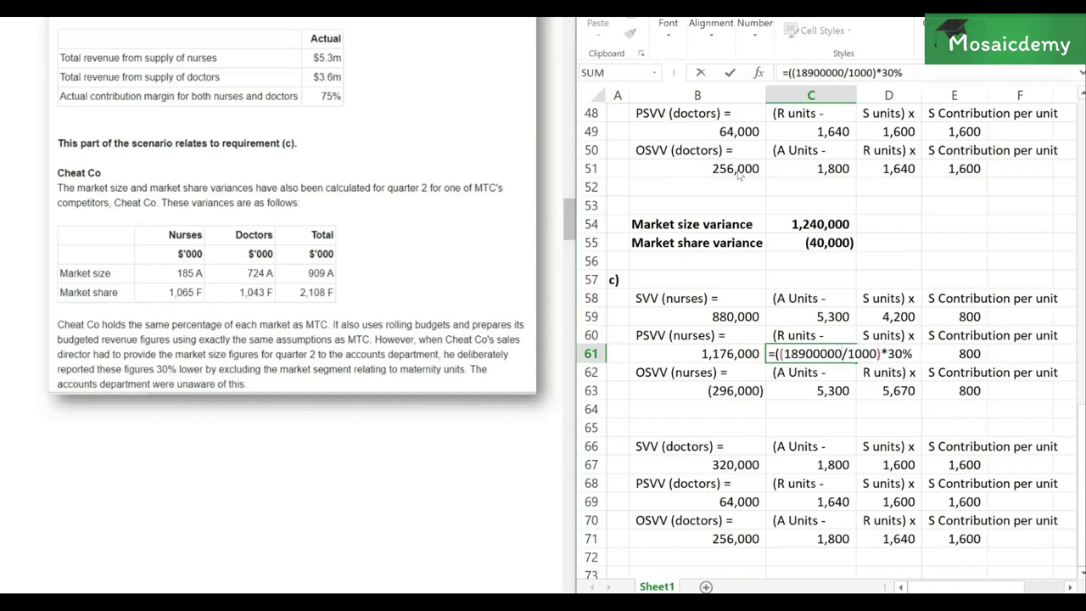
{"action": "type", "text": "*70%"}
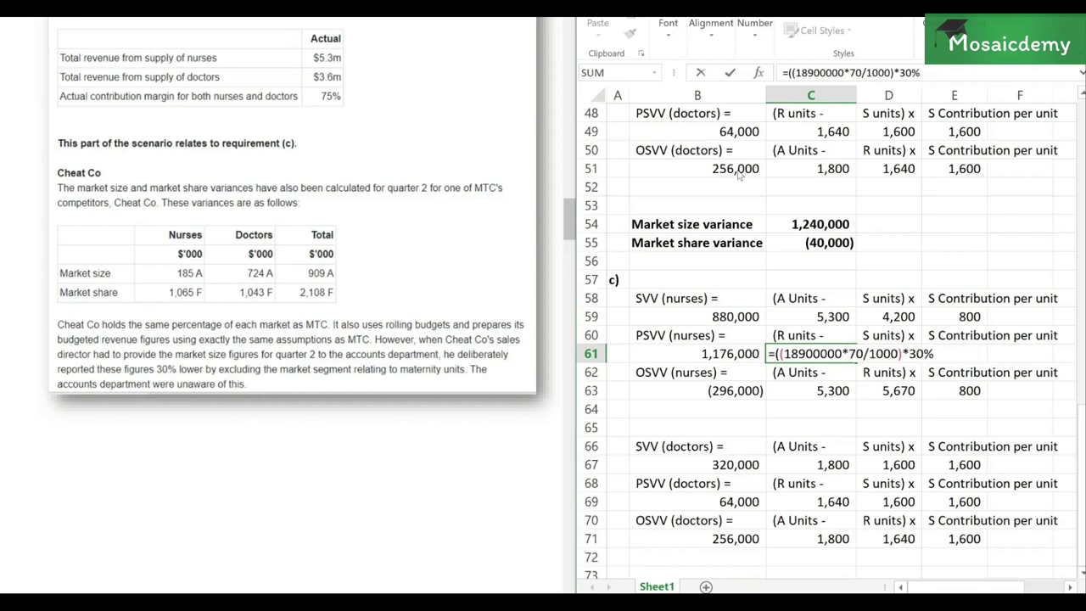
{"action": "type", "text": ")"}
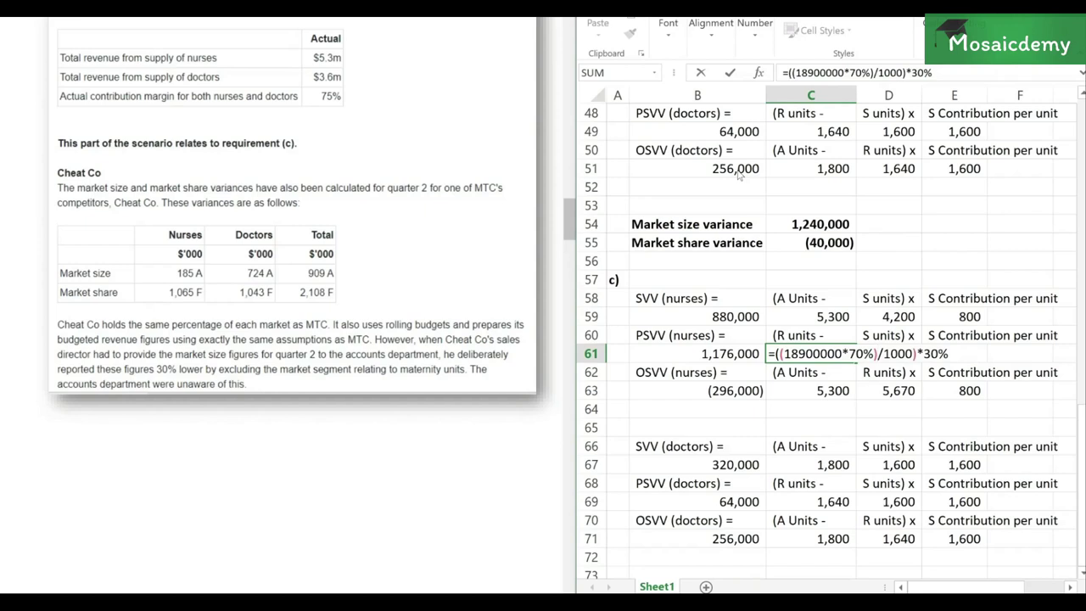
{"action": "key", "text": "Return"}
{"action": "key", "text": "Up"}
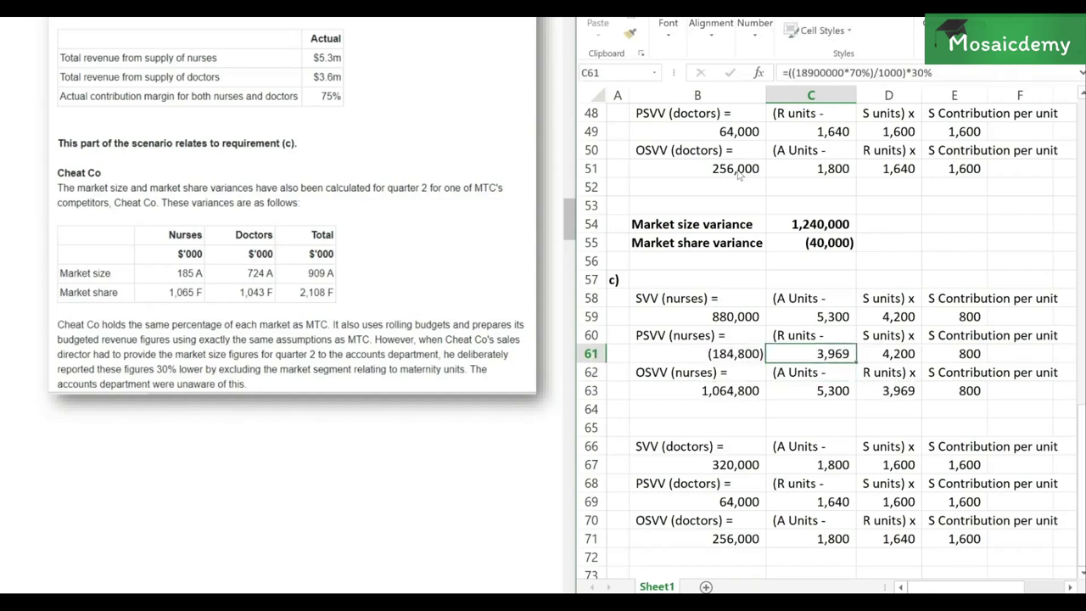
Change the doctors' revised units formula in C69 to =((8200000*70%)/2000)*40%, applying the same 30% understatement
{"action": "key", "text": "Down"}
{"action": "key", "text": "Down"}
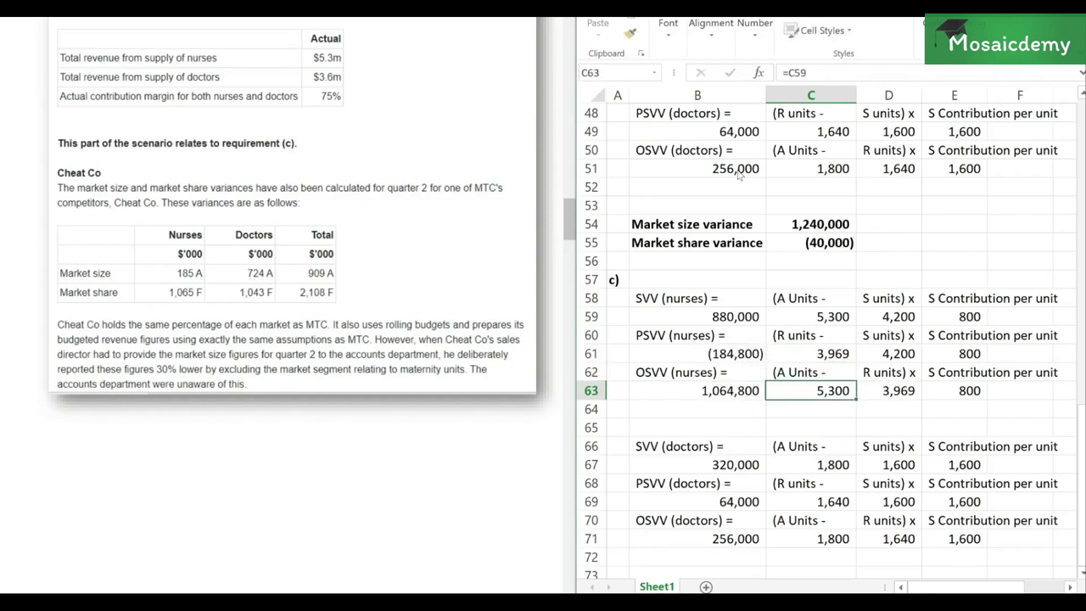
{"action": "key", "text": "Down"}
{"action": "key", "text": "Down"}
{"action": "key", "text": "Down"}
{"action": "key", "text": "Down"}
{"action": "key", "text": "Down"}
{"action": "key", "text": "Down"}
{"action": "key", "text": "Down"}
{"action": "key", "text": "Down"}
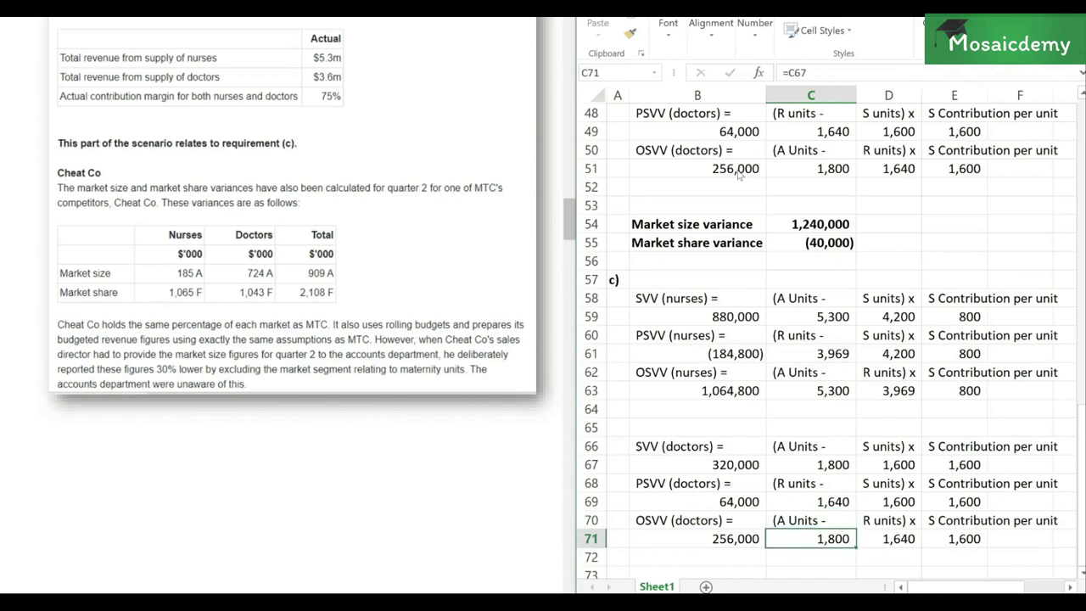
{"action": "key", "text": "Up"}
{"action": "key", "text": "Up"}
{"action": "key", "text": "F2"}
{"action": "key", "text": "Left"}
{"action": "key", "text": "Left"}
{"action": "key", "text": "Left"}
{"action": "key", "text": "Left"}
{"action": "key", "text": "Left"}
{"action": "key", "text": "Left"}
{"action": "key", "text": "Left"}
{"action": "key", "text": "Left"}
{"action": "key", "text": "Left"}
{"action": "key", "text": "Left"}
{"action": "key", "text": "Left"}
{"action": "key", "text": "Left"}
{"action": "key", "text": "Left"}
{"action": "key", "text": "Left"}
{"action": "key", "text": "Left"}
{"action": "key", "text": "Left"}
{"action": "key", "text": "Left"}
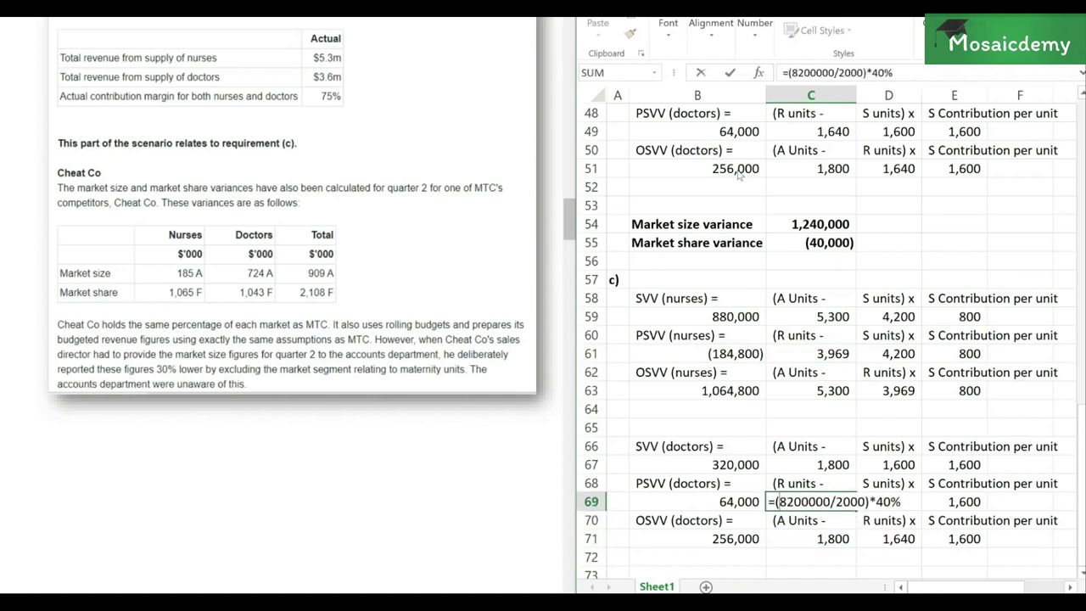
{"action": "type", "text": "("}
{"action": "key", "text": "Right"}
{"action": "key", "text": "Right"}
{"action": "key", "text": "Right"}
{"action": "key", "text": "Right"}
{"action": "key", "text": "Right"}
{"action": "key", "text": "Right"}
{"action": "key", "text": "Right"}
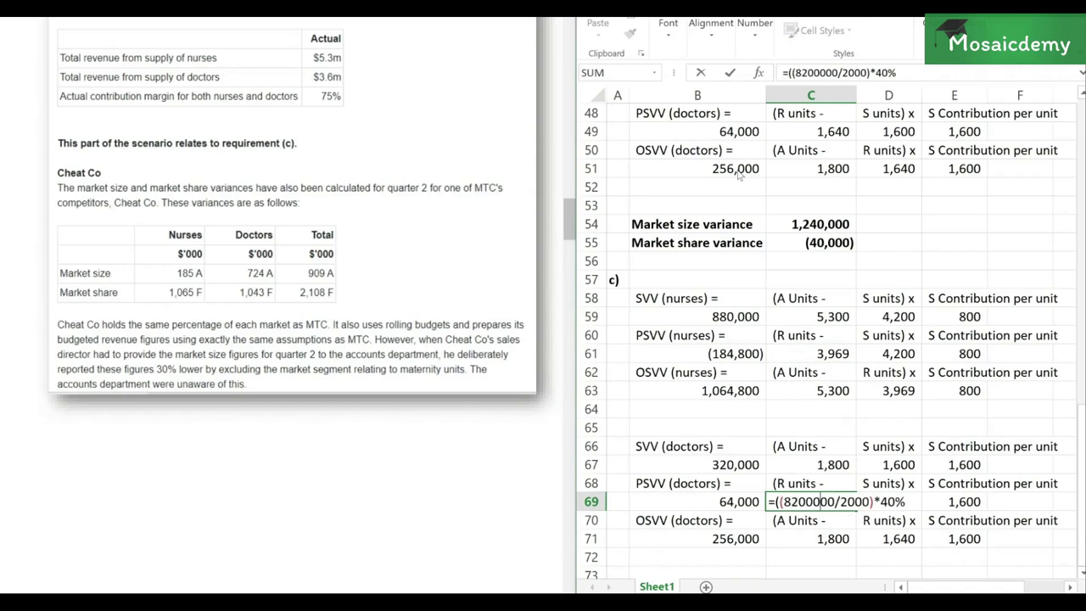
{"action": "type", "text": "*70"}
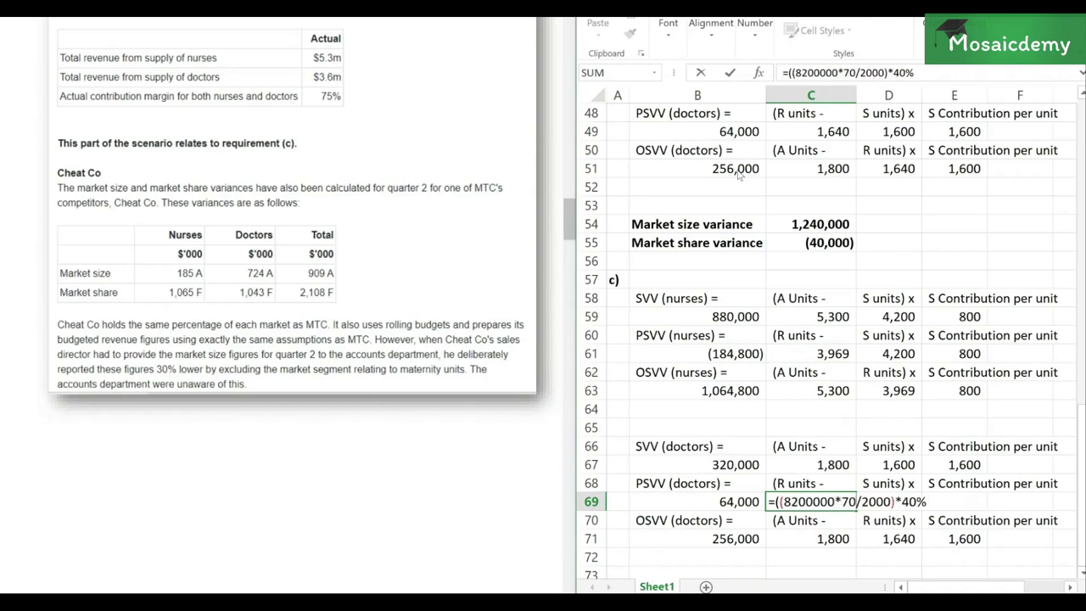
{"action": "type", "text": "%)"}
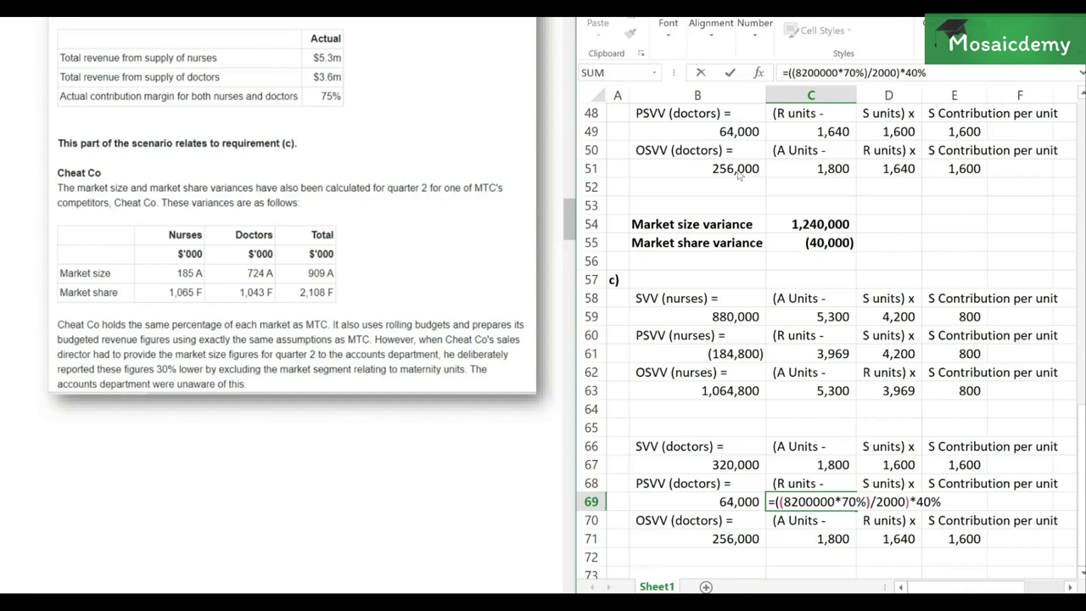
{"action": "key", "text": "Return"}
{"action": "key", "text": "Down"}
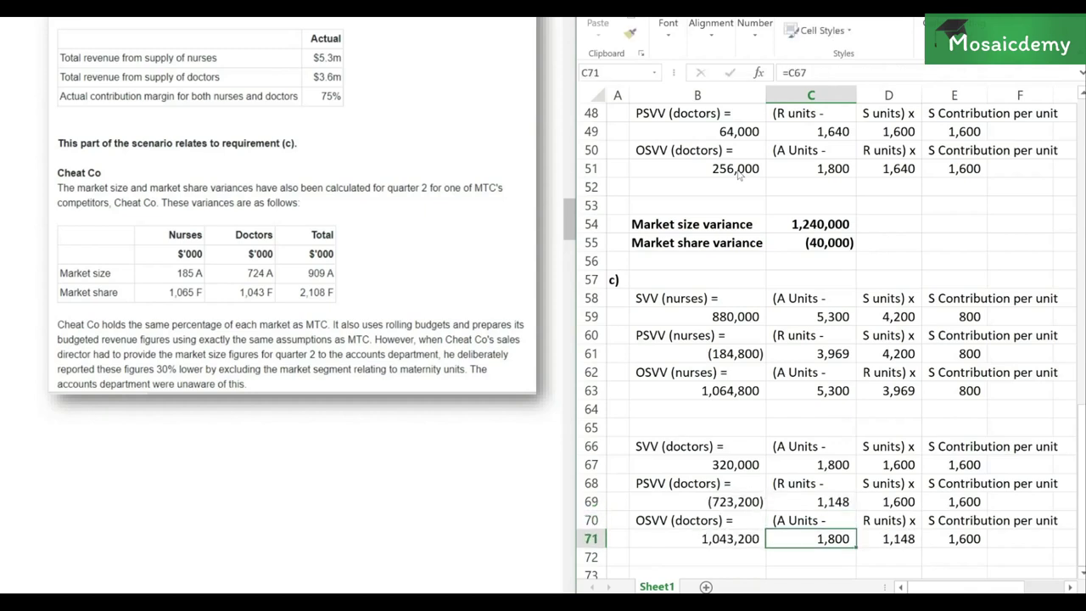
Copy the market size and market share variance totals from B54:C55 into the part c) area starting at B74
{"action": "key", "text": "Left"}
{"action": "key", "text": "Up"}
{"action": "key", "text": "Up"}
{"action": "key", "text": "Up"}
{"action": "key", "text": "Up"}
{"action": "key", "text": "Up"}
{"action": "key", "text": "Up"}
{"action": "key", "text": "Up"}
{"action": "key", "text": "Up"}
{"action": "key", "text": "Up"}
{"action": "key", "text": "Up"}
{"action": "key", "text": "Up"}
{"action": "key", "text": "Up"}
{"action": "key", "text": "Up"}
{"action": "key", "text": "Up"}
{"action": "key", "text": "Up"}
{"action": "key", "text": "Up"}
{"action": "key", "text": "Up"}
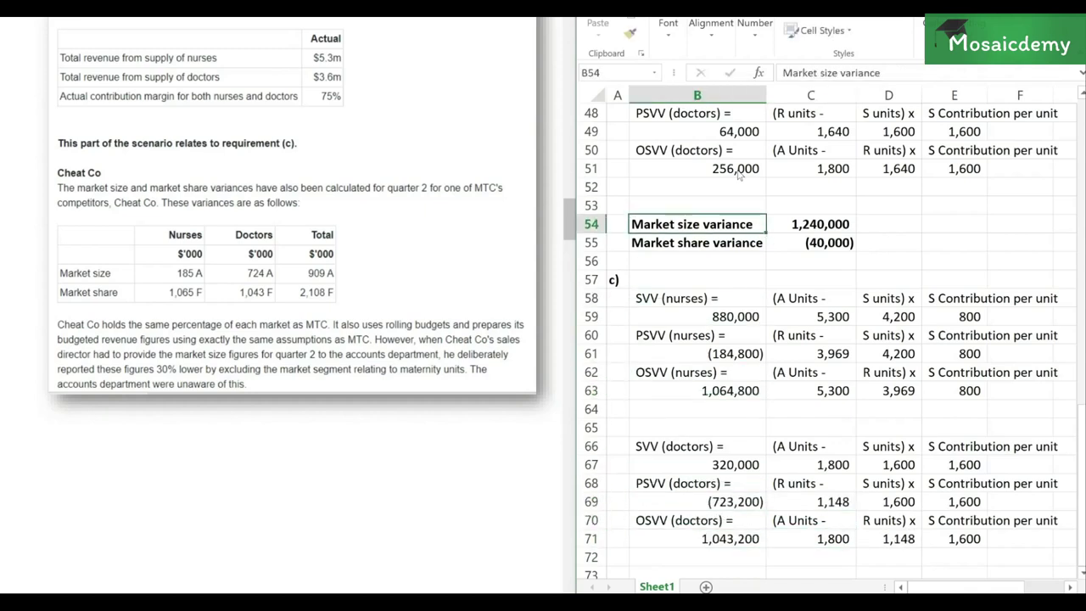
{"action": "key", "text": "shift+Right"}
{"action": "key", "text": "shift+Down"}
{"action": "key", "text": "ctrl+c"}
{"action": "key", "text": "Down"}
{"action": "key", "text": "Down"}
{"action": "key", "text": "Down"}
{"action": "key", "text": "Down"}
{"action": "key", "text": "Down"}
{"action": "key", "text": "Down"}
{"action": "key", "text": "Down"}
{"action": "key", "text": "Down"}
{"action": "key", "text": "Down"}
{"action": "key", "text": "Down"}
{"action": "key", "text": "Down"}
{"action": "key", "text": "Down"}
{"action": "key", "text": "Down"}
{"action": "key", "text": "Down"}
{"action": "key", "text": "Down"}
{"action": "key", "text": "Down"}
{"action": "key", "text": "Down"}
{"action": "key", "text": "Down"}
{"action": "key", "text": "Down"}
{"action": "key", "text": "Down"}
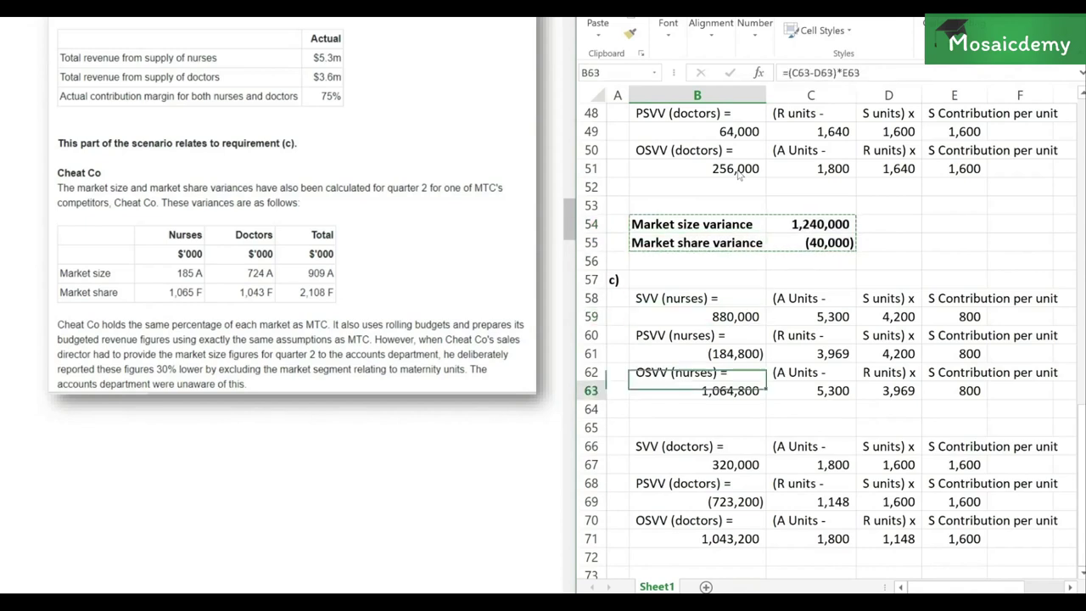
{"action": "key", "text": "ctrl+v"}
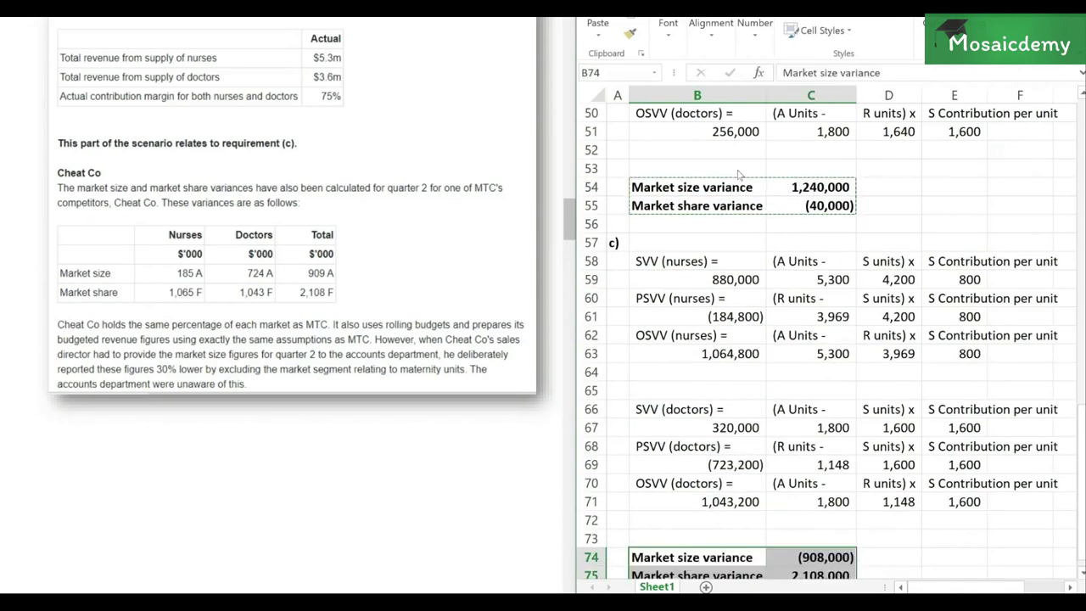
Compare the reworked variance totals in C74:C75 with MTC's original market size and share variances in C54:C55
{"action": "key", "text": "Down"}
{"action": "key", "text": "Right"}
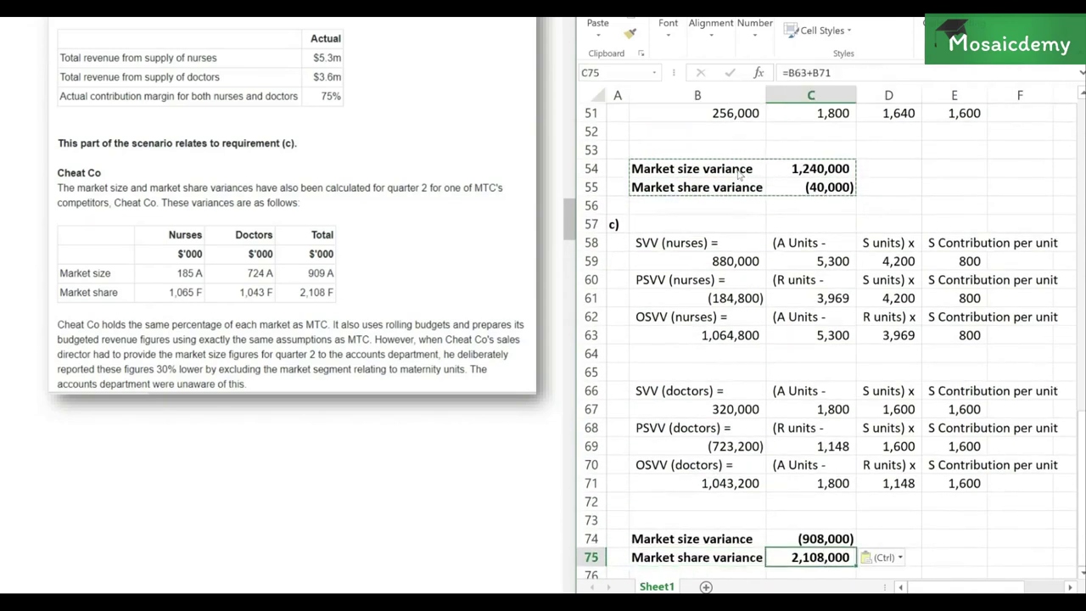
{"action": "key", "text": "Up"}
{"action": "key", "text": "Up"}
{"action": "key", "text": "Up"}
{"action": "key", "text": "Up"}
{"action": "key", "text": "Up"}
{"action": "key", "text": "Up"}
{"action": "key", "text": "Up"}
{"action": "key", "text": "Up"}
{"action": "key", "text": "Up"}
{"action": "key", "text": "Up"}
{"action": "key", "text": "Up"}
{"action": "key", "text": "Up"}
{"action": "key", "text": "Up"}
{"action": "key", "text": "Up"}
{"action": "key", "text": "Up"}
{"action": "key", "text": "Up"}
{"action": "key", "text": "Up"}
{"action": "key", "text": "Up"}
{"action": "key", "text": "Up"}
{"action": "key", "text": "Up"}
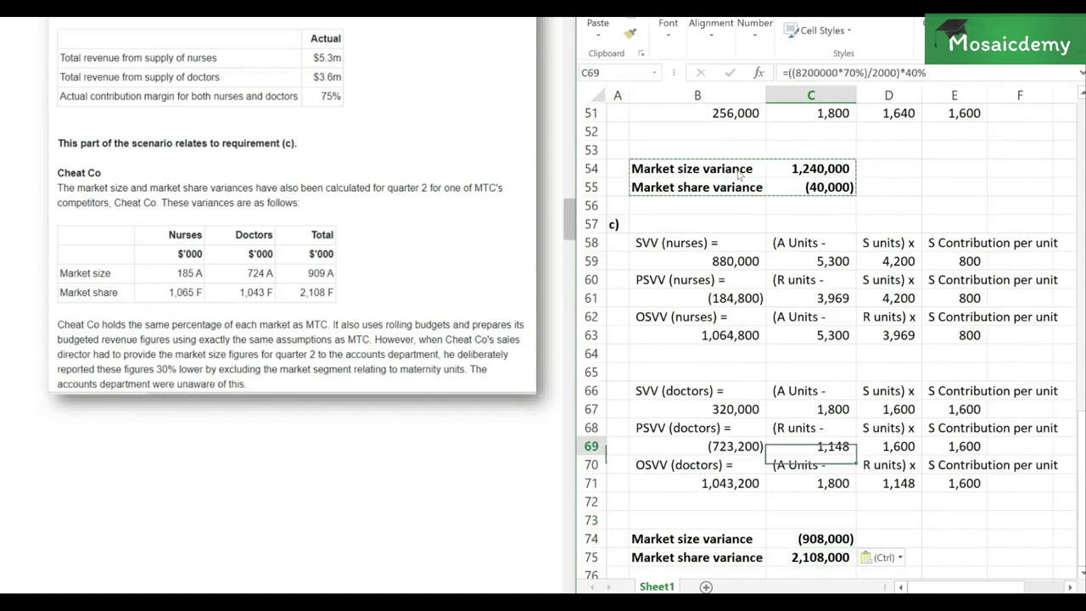
{"action": "key", "text": "Down"}
{"action": "key", "text": "Down"}
{"action": "key", "text": "Down"}
{"action": "key", "text": "Down"}
{"action": "key", "text": "Down"}
{"action": "key", "text": "Down"}
{"action": "key", "text": "Down"}
{"action": "key", "text": "Down"}
{"action": "key", "text": "Down"}
{"action": "key", "text": "Down"}
{"action": "key", "text": "Down"}
{"action": "key", "text": "Down"}
{"action": "key", "text": "Down"}
{"action": "key", "text": "Down"}
{"action": "key", "text": "Down"}
{"action": "key", "text": "Down"}
{"action": "key", "text": "Down"}
{"action": "key", "text": "Down"}
{"action": "key", "text": "Down"}
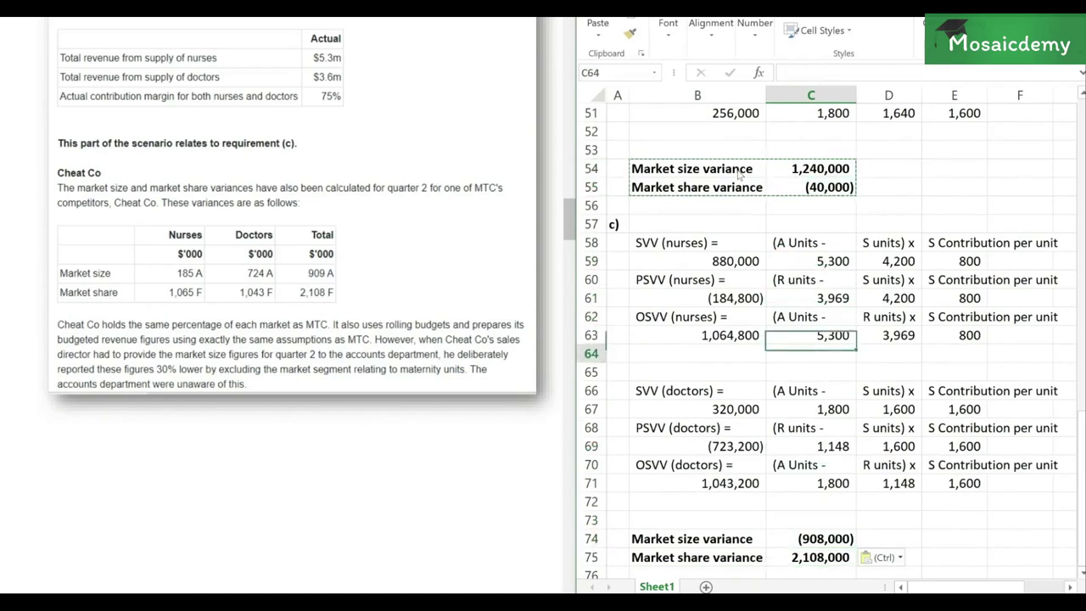
{"action": "key", "text": "Down"}
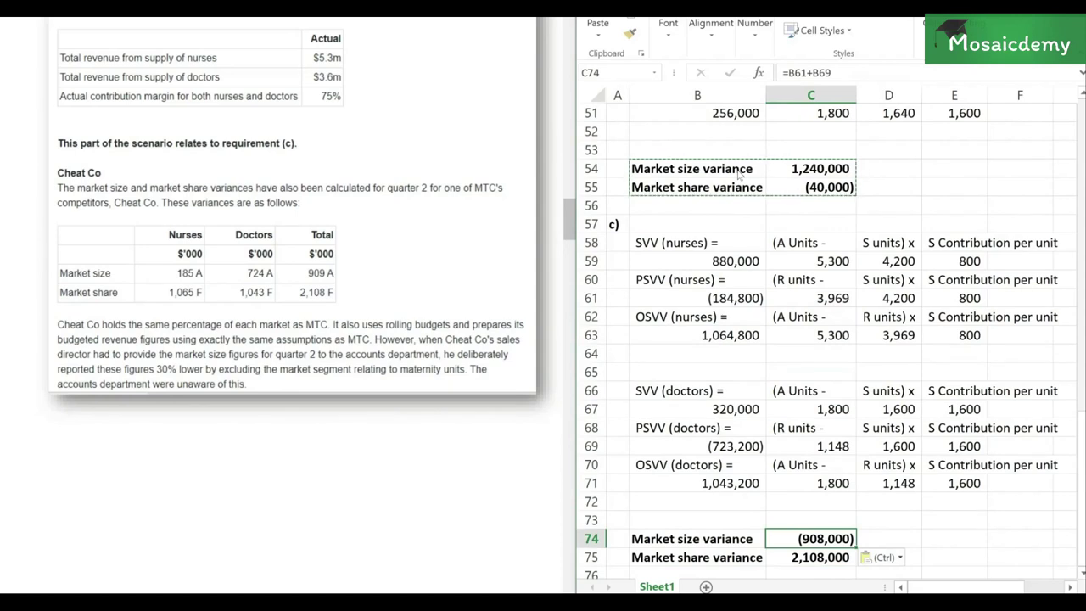
Check MTC's original market share variance in C55 against the reworked market share variance in C75
{"action": "key", "text": "Up"}
{"action": "key", "text": "Up"}
{"action": "key", "text": "Up"}
{"action": "key", "text": "Up"}
{"action": "key", "text": "Up"}
{"action": "key", "text": "Up"}
{"action": "key", "text": "Up"}
{"action": "key", "text": "Up"}
{"action": "key", "text": "Up"}
{"action": "key", "text": "Up"}
{"action": "key", "text": "Up"}
{"action": "key", "text": "Up"}
{"action": "key", "text": "Up"}
{"action": "key", "text": "Up"}
{"action": "key", "text": "Up"}
{"action": "key", "text": "Up"}
{"action": "key", "text": "Up"}
{"action": "key", "text": "Up"}
{"action": "key", "text": "Up"}
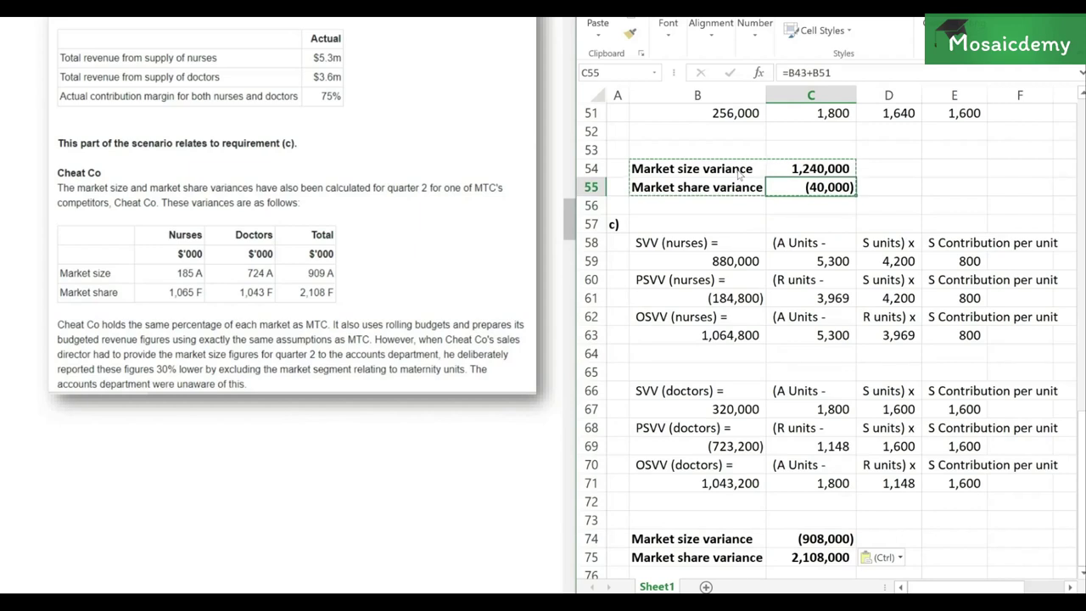
{"action": "key", "text": "Down"}
{"action": "key", "text": "Down"}
{"action": "key", "text": "Down"}
{"action": "key", "text": "Down"}
{"action": "key", "text": "Down"}
{"action": "key", "text": "Down"}
{"action": "key", "text": "Down"}
{"action": "key", "text": "Down"}
{"action": "key", "text": "Down"}
{"action": "key", "text": "Down"}
{"action": "key", "text": "Down"}
{"action": "key", "text": "Down"}
{"action": "key", "text": "Down"}
{"action": "key", "text": "Down"}
{"action": "key", "text": "Down"}
{"action": "key", "text": "Down"}
{"action": "key", "text": "Down"}
{"action": "key", "text": "Down"}
{"action": "key", "text": "Down"}
{"action": "key", "text": "Down"}
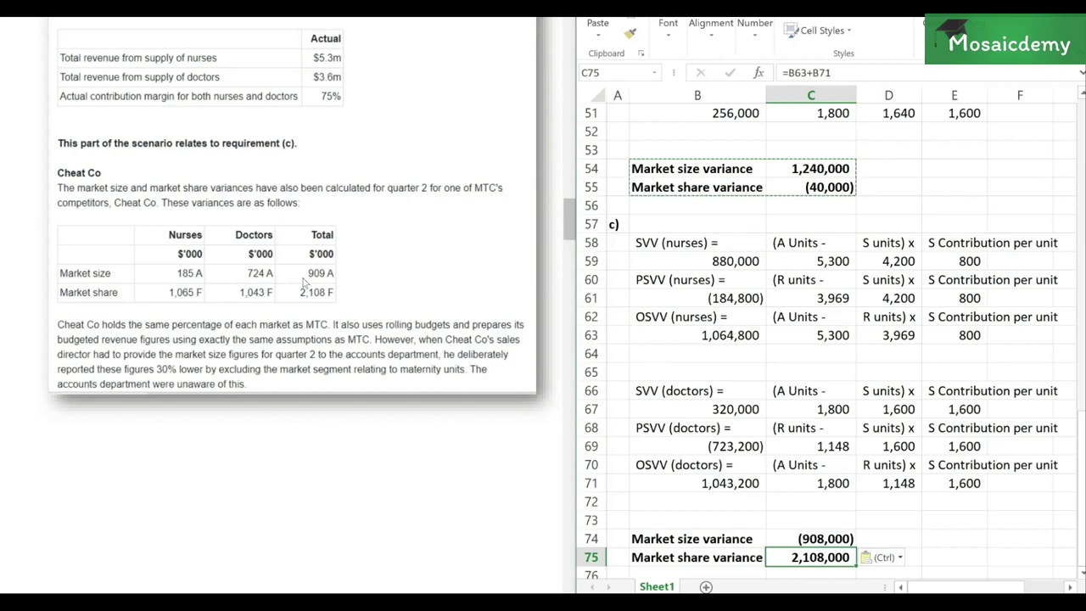
Check the reworked market size variance in C74 against Cheat Co's reported total market size variance
{"action": "left_click", "coordinate": [830, 539]}
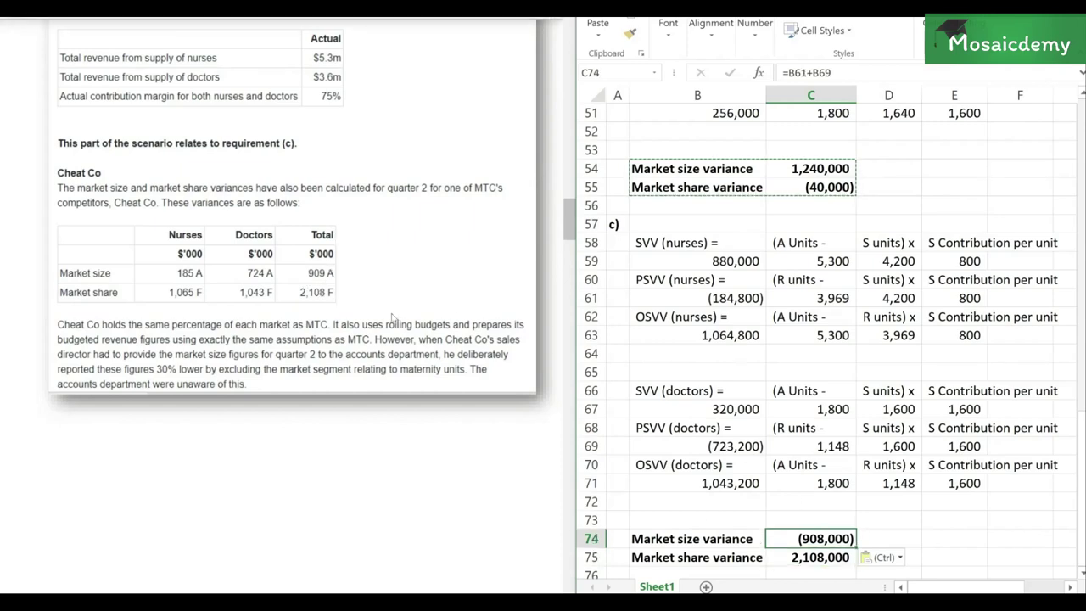
{"action": "left_click", "coordinate": [720, 518]}
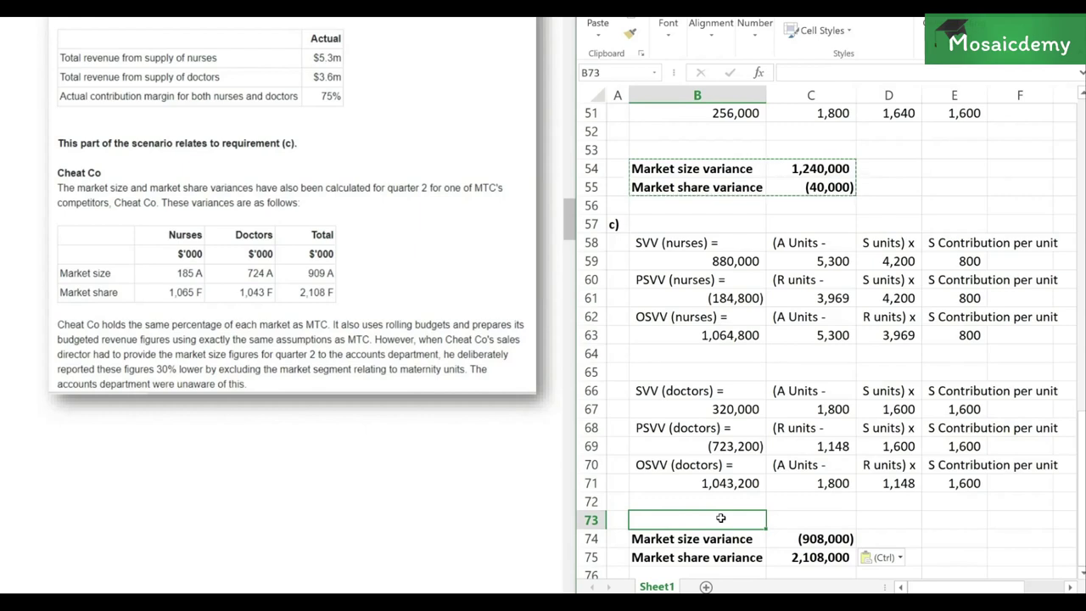
{"action": "key", "text": "Right"}
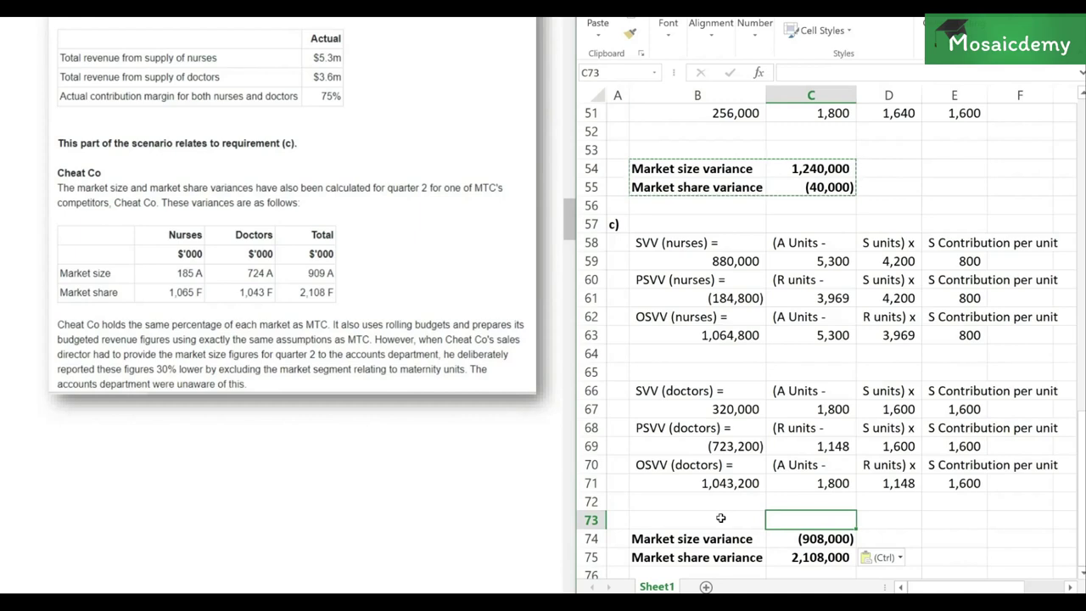
{"action": "key", "text": "Down"}
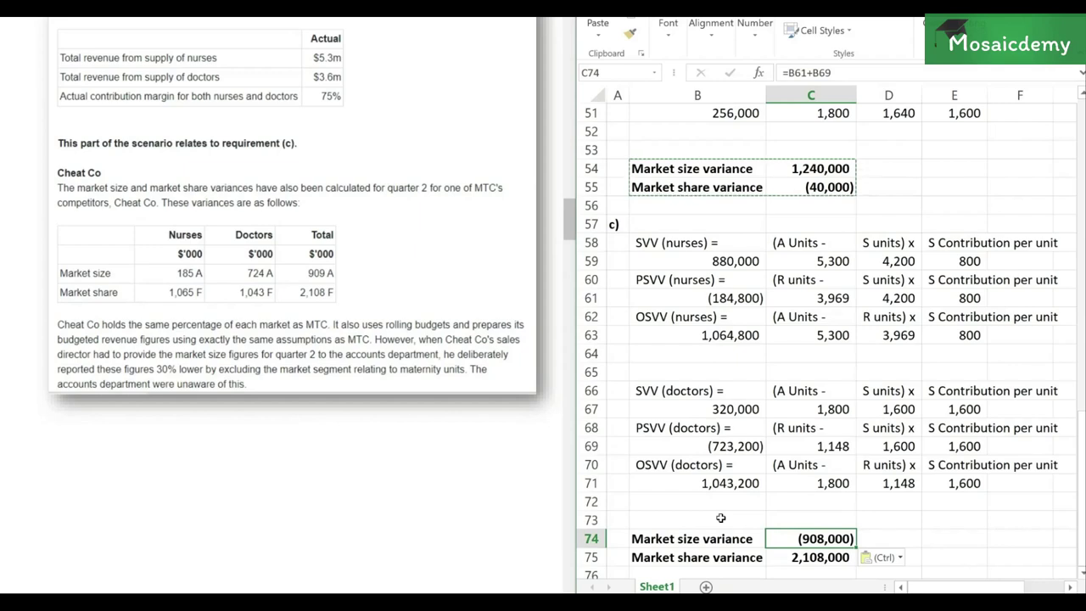
Compare MTC's original market size variance in C54 with the reworked figure in C74 based on the understated market
{"action": "key", "text": "Down"}
{"action": "key", "text": "Up"}
{"action": "key", "text": "Up"}
{"action": "key", "text": "Up"}
{"action": "key", "text": "Up"}
{"action": "key", "text": "Up"}
{"action": "key", "text": "Up"}
{"action": "key", "text": "Up"}
{"action": "key", "text": "Up"}
{"action": "key", "text": "Up"}
{"action": "key", "text": "Up"}
{"action": "key", "text": "Up"}
{"action": "key", "text": "Up"}
{"action": "key", "text": "Up"}
{"action": "key", "text": "Up"}
{"action": "key", "text": "Up"}
{"action": "key", "text": "Up"}
{"action": "key", "text": "Up"}
{"action": "key", "text": "Up"}
{"action": "key", "text": "Up"}
{"action": "key", "text": "Up"}
{"action": "key", "text": "Up"}
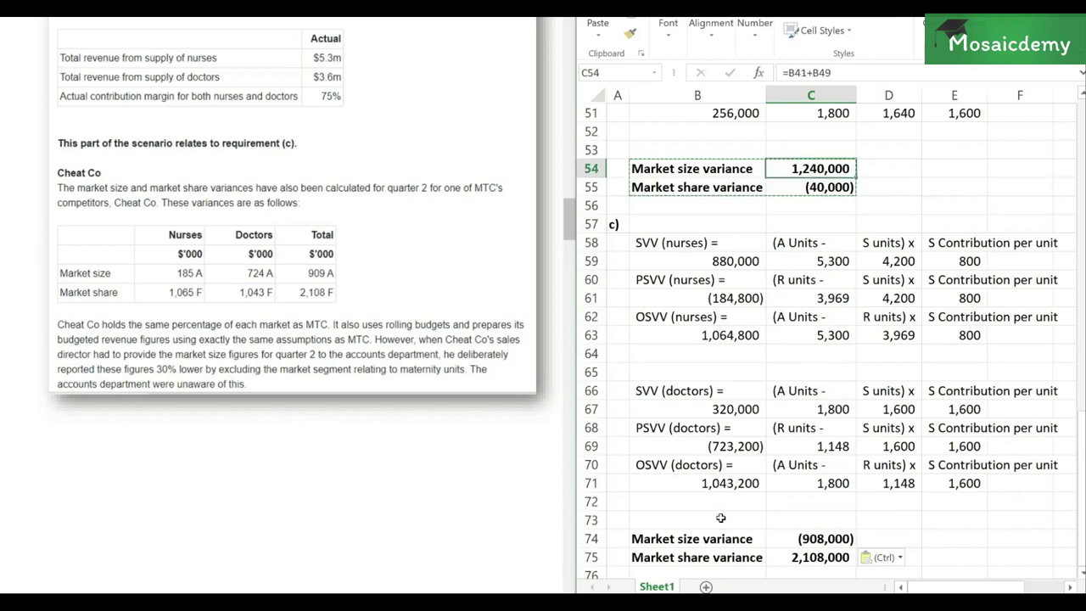
{"action": "key", "text": "Down"}
{"action": "key", "text": "Down"}
{"action": "key", "text": "Down"}
{"action": "key", "text": "Down"}
{"action": "key", "text": "Down"}
{"action": "key", "text": "Down"}
{"action": "key", "text": "Down"}
{"action": "key", "text": "Down"}
{"action": "key", "text": "Down"}
{"action": "key", "text": "Down"}
{"action": "key", "text": "Down"}
{"action": "key", "text": "Down"}
{"action": "key", "text": "Down"}
{"action": "key", "text": "Down"}
{"action": "key", "text": "Down"}
{"action": "key", "text": "Down"}
{"action": "key", "text": "Down"}
{"action": "key", "text": "Down"}
{"action": "key", "text": "Down"}
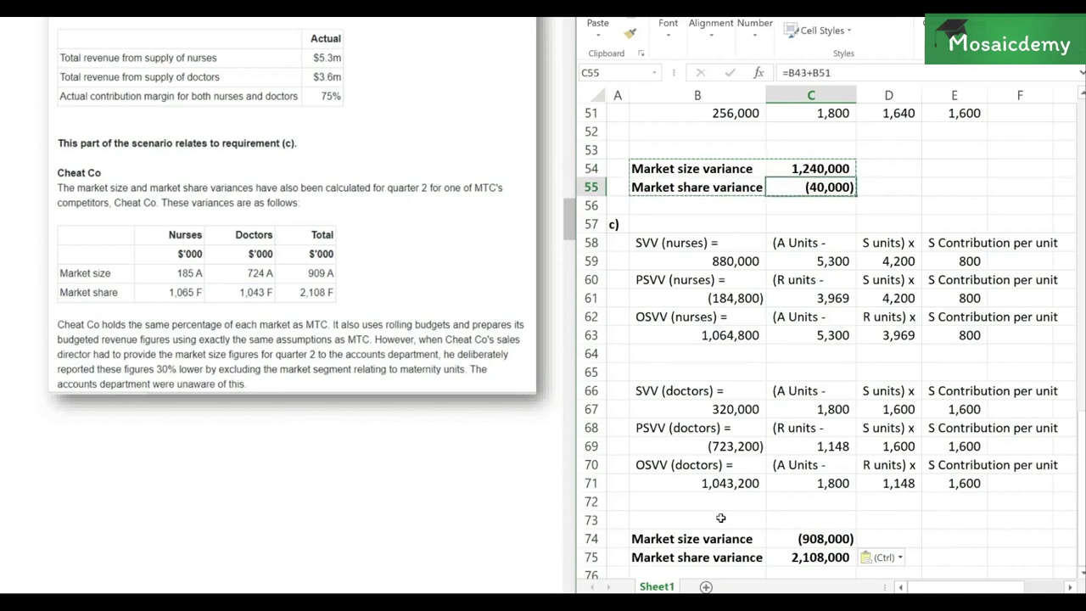
{"action": "key", "text": "Down"}
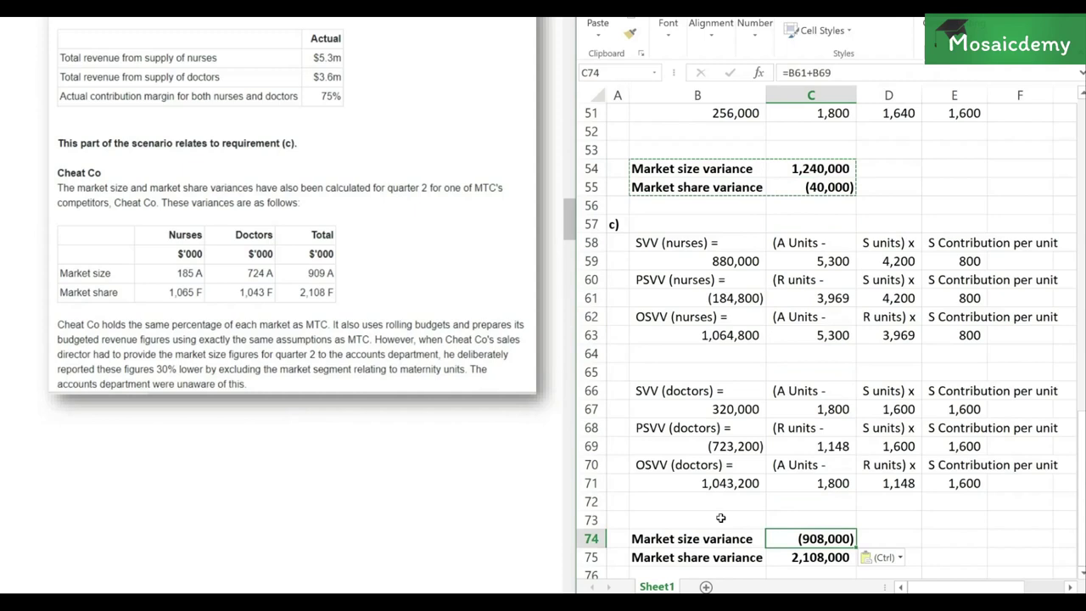
Go back from the reworked totals to review MTC's original market share variance in C55
{"action": "key", "text": "Up"}
{"action": "key", "text": "Up"}
{"action": "key", "text": "Up"}
{"action": "key", "text": "Up"}
{"action": "key", "text": "Up"}
{"action": "key", "text": "Up"}
{"action": "key", "text": "Up"}
{"action": "key", "text": "Up"}
{"action": "key", "text": "Up"}
{"action": "key", "text": "Up"}
{"action": "key", "text": "Up"}
{"action": "key", "text": "Up"}
{"action": "key", "text": "Up"}
{"action": "key", "text": "Up"}
{"action": "key", "text": "Up"}
{"action": "key", "text": "Up"}
{"action": "key", "text": "Up"}
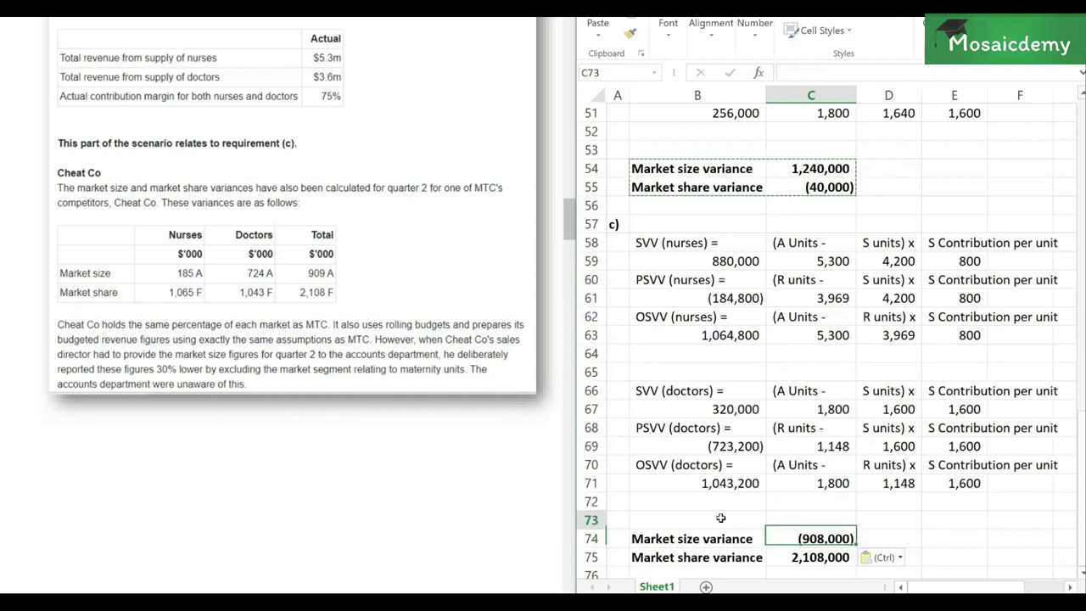
{"action": "key", "text": "Up"}
{"action": "key", "text": "Up"}
{"action": "key", "text": "Down"}
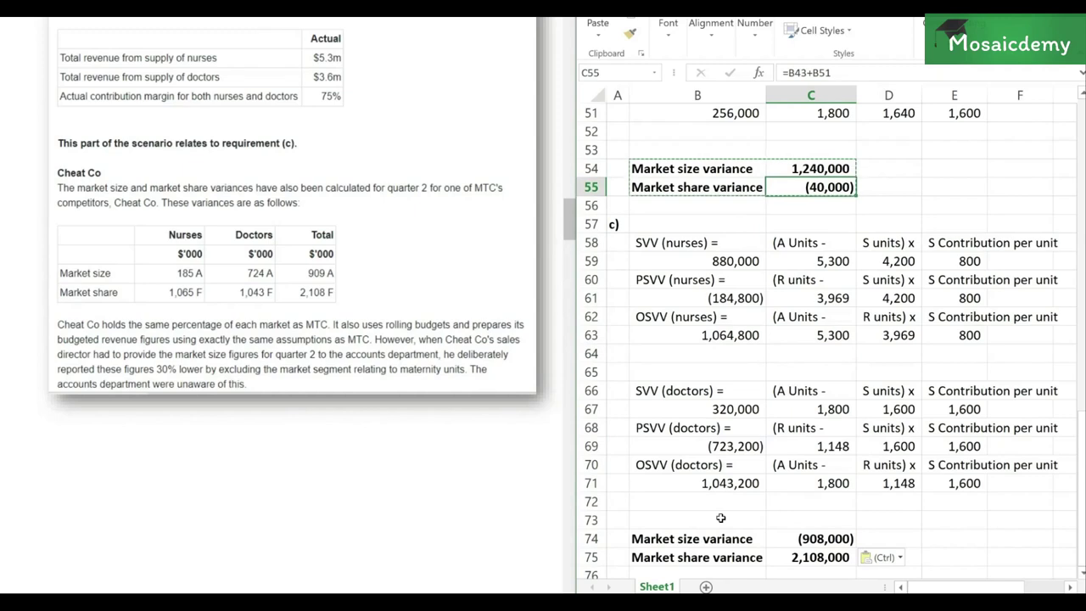
Return from MTC's original market share variance in C55 to review the reworked market share variance in C75
{"action": "key", "text": "Down"}
{"action": "key", "text": "Down"}
{"action": "key", "text": "Down"}
{"action": "key", "text": "Down"}
{"action": "key", "text": "Down"}
{"action": "key", "text": "Down"}
{"action": "key", "text": "Down"}
{"action": "key", "text": "Down"}
{"action": "key", "text": "Down"}
{"action": "key", "text": "Down"}
{"action": "key", "text": "Down"}
{"action": "key", "text": "Down"}
{"action": "key", "text": "Down"}
{"action": "key", "text": "Down"}
{"action": "key", "text": "Down"}
{"action": "key", "text": "Down"}
{"action": "key", "text": "Down"}
{"action": "key", "text": "Down"}
{"action": "key", "text": "Down"}
{"action": "key", "text": "Down"}
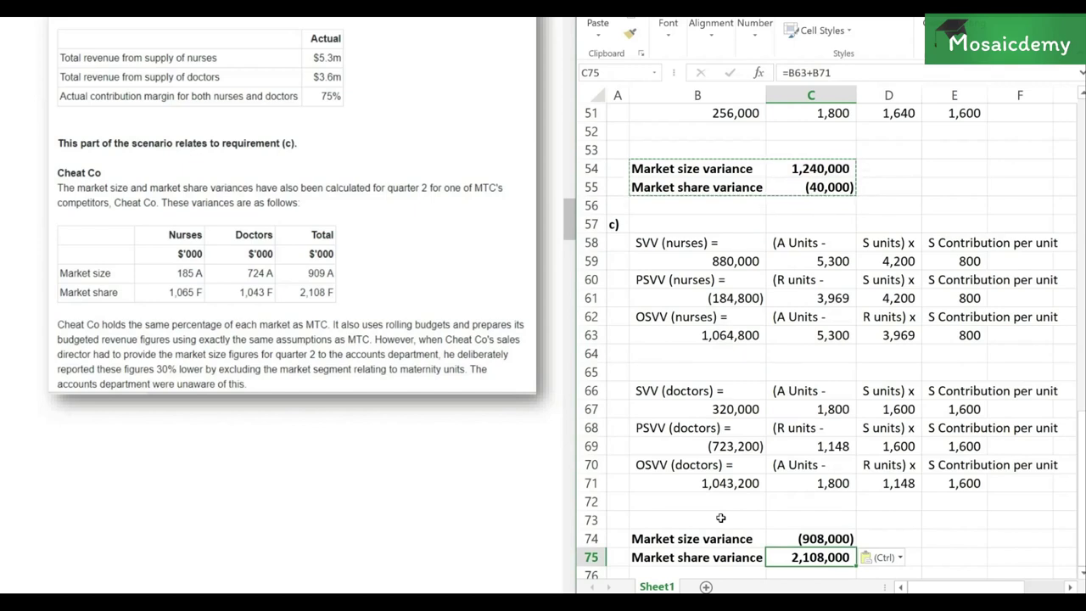
Clear the reworked variance calculations and totals under part (c), cells B58:E76, leaving the part (c) label in place
{"action": "key", "text": "Left"}
{"action": "key", "text": "Up"}
{"action": "key", "text": "Up"}
{"action": "key", "text": "Up"}
{"action": "key", "text": "Up"}
{"action": "key", "text": "Up"}
{"action": "key", "text": "Up"}
{"action": "key", "text": "Up"}
{"action": "key", "text": "Up"}
{"action": "key", "text": "Up"}
{"action": "key", "text": "Up"}
{"action": "key", "text": "Up"}
{"action": "key", "text": "Up"}
{"action": "key", "text": "Up"}
{"action": "key", "text": "Up"}
{"action": "key", "text": "Up"}
{"action": "key", "text": "Up"}
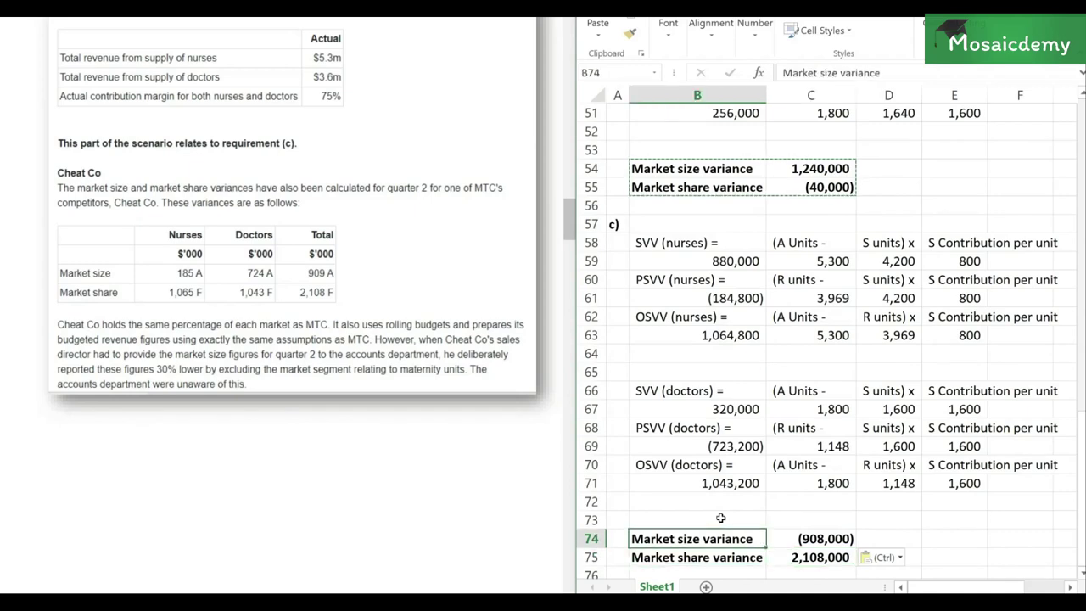
{"action": "key", "text": "Up"}
{"action": "key", "text": "shift+Right"}
{"action": "key", "text": "shift+Right"}
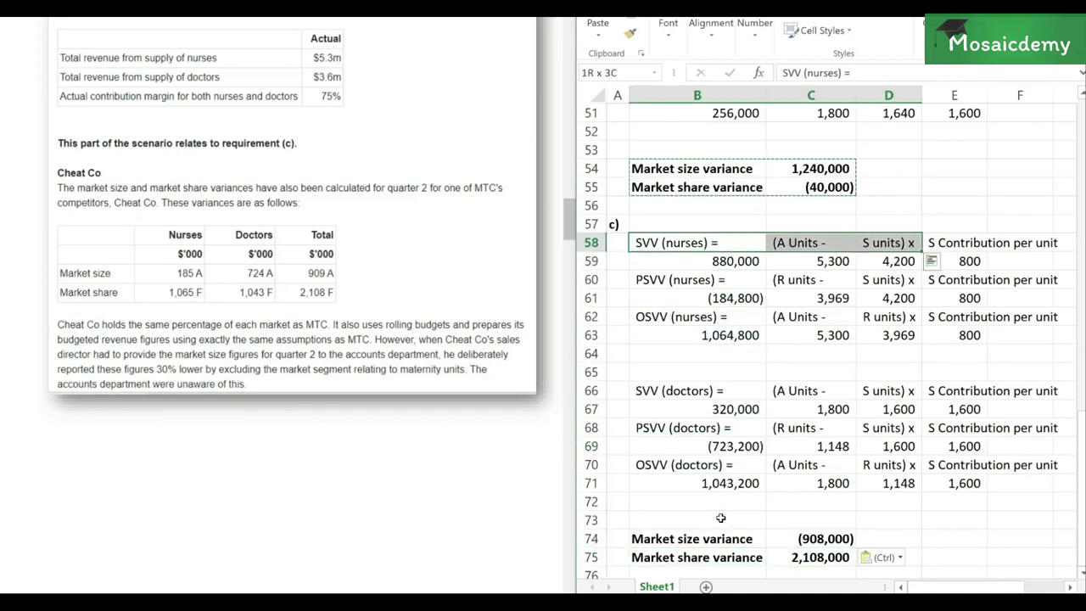
{"action": "key", "text": "shift+Right"}
{"action": "key", "text": "shift+Down"}
{"action": "key", "text": "shift+Down"}
{"action": "key", "text": "shift+Down"}
{"action": "key", "text": "shift+Down"}
{"action": "key", "text": "shift+Down"}
{"action": "key", "text": "shift+Down"}
{"action": "key", "text": "shift+Down"}
{"action": "key", "text": "shift+Down"}
{"action": "key", "text": "shift+Down"}
{"action": "key", "text": "shift+Down"}
{"action": "key", "text": "shift+Down"}
{"action": "key", "text": "shift+Down"}
{"action": "key", "text": "shift+Down"}
{"action": "key", "text": "shift+Down"}
{"action": "key", "text": "shift+Down"}
{"action": "key", "text": "shift+Down"}
{"action": "key", "text": "shift+Down"}
{"action": "key", "text": "shift+Down"}
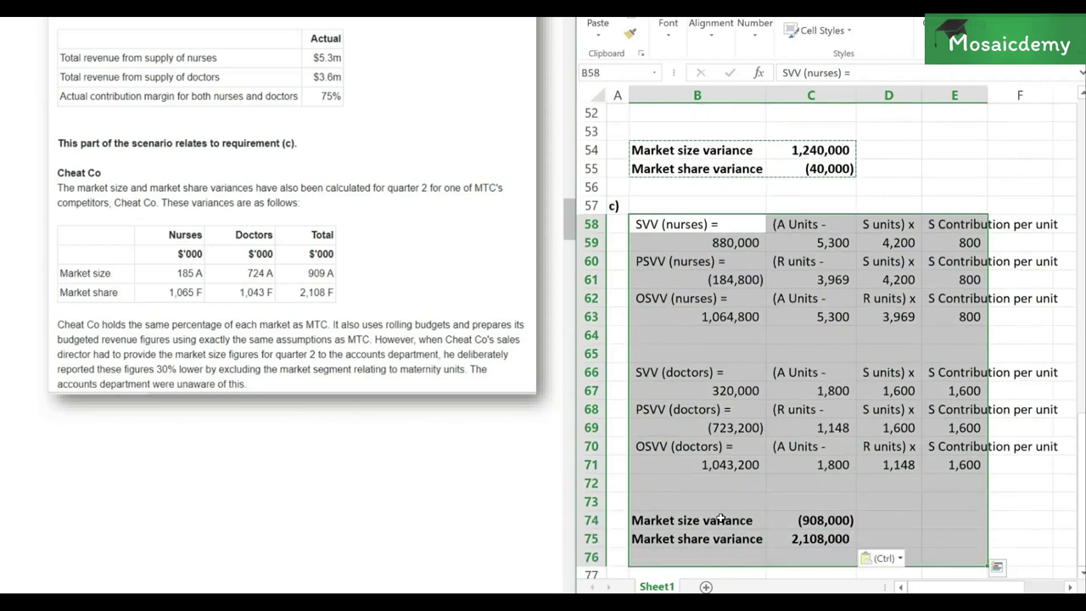
{"action": "key", "text": "Delete"}
{"action": "key", "text": "Up"}
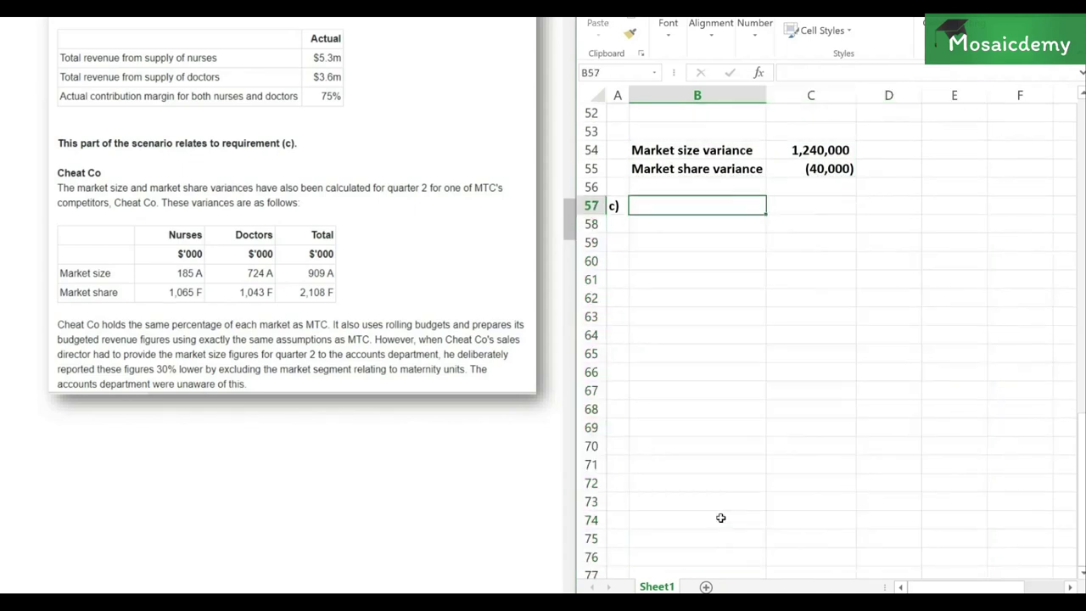
{"action": "key", "text": "Down"}
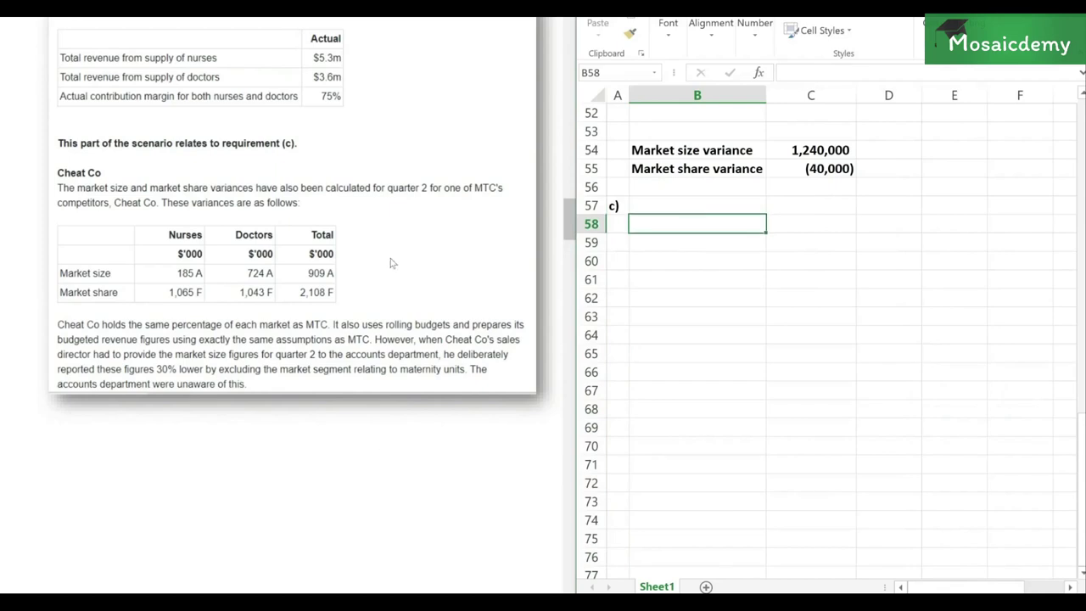
{"action": "key", "text": "Up"}
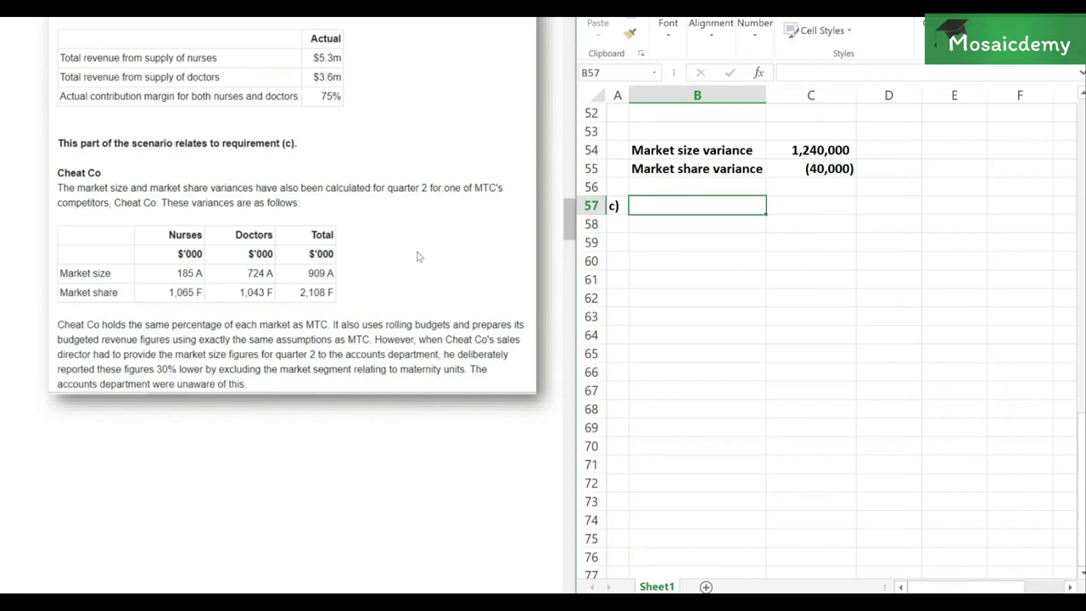
Go back to the original part (b) nurses workings and examine the revised units formula in C41
{"action": "key", "text": "Up"}
{"action": "key", "text": "Up"}
{"action": "key", "text": "Up"}
{"action": "key", "text": "Up"}
{"action": "key", "text": "Up"}
{"action": "key", "text": "Up"}
{"action": "key", "text": "Up"}
{"action": "key", "text": "Up"}
{"action": "key", "text": "Up"}
{"action": "key", "text": "Up"}
{"action": "key", "text": "Up"}
{"action": "key", "text": "Up"}
{"action": "key", "text": "Up"}
{"action": "key", "text": "Up"}
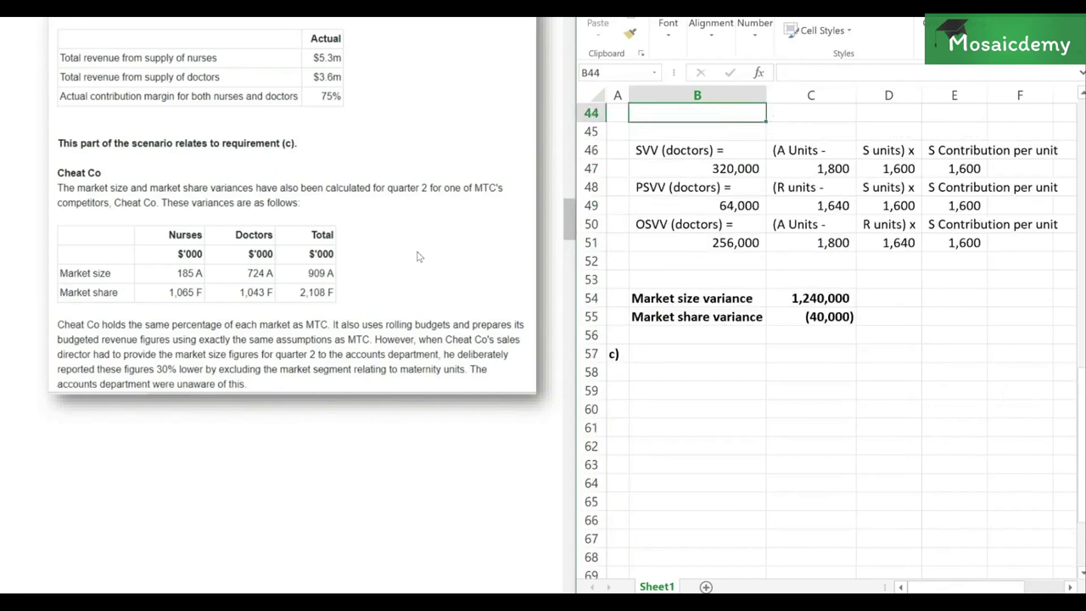
{"action": "key", "text": "Up"}
{"action": "key", "text": "Up"}
{"action": "key", "text": "Up"}
{"action": "key", "text": "Up"}
{"action": "key", "text": "Up"}
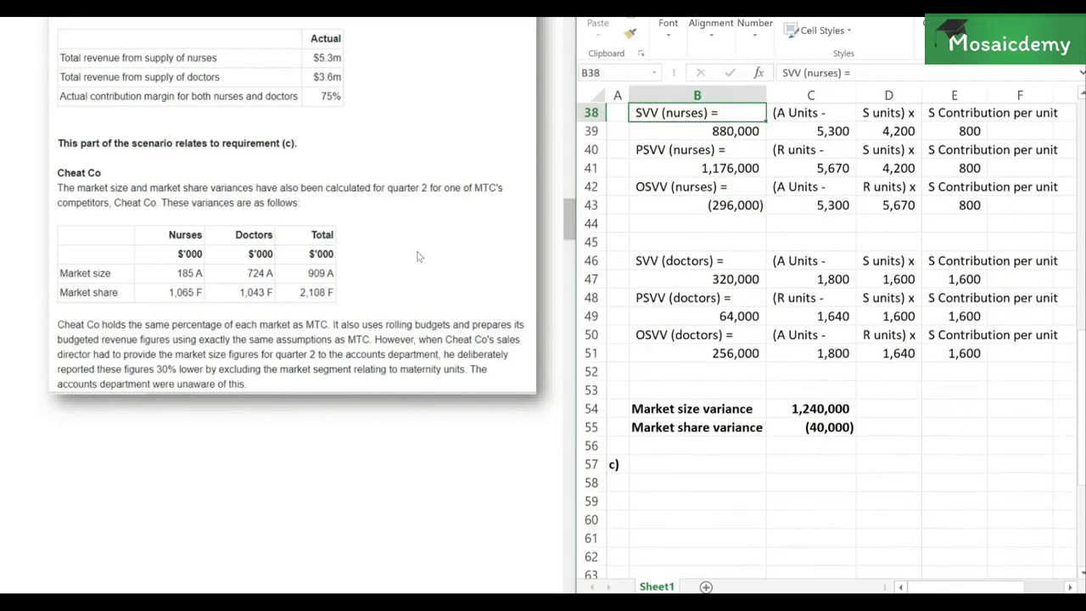
{"action": "key", "text": "Up"}
{"action": "key", "text": "Right"}
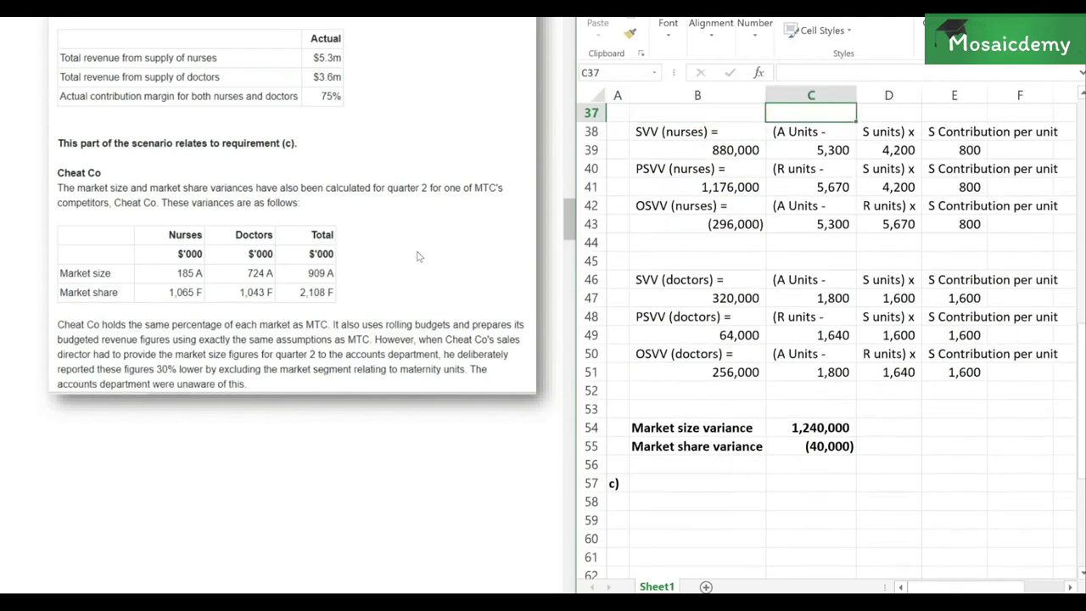
{"action": "key", "text": "Down"}
{"action": "key", "text": "Down"}
{"action": "key", "text": "Down"}
{"action": "key", "text": "Down"}
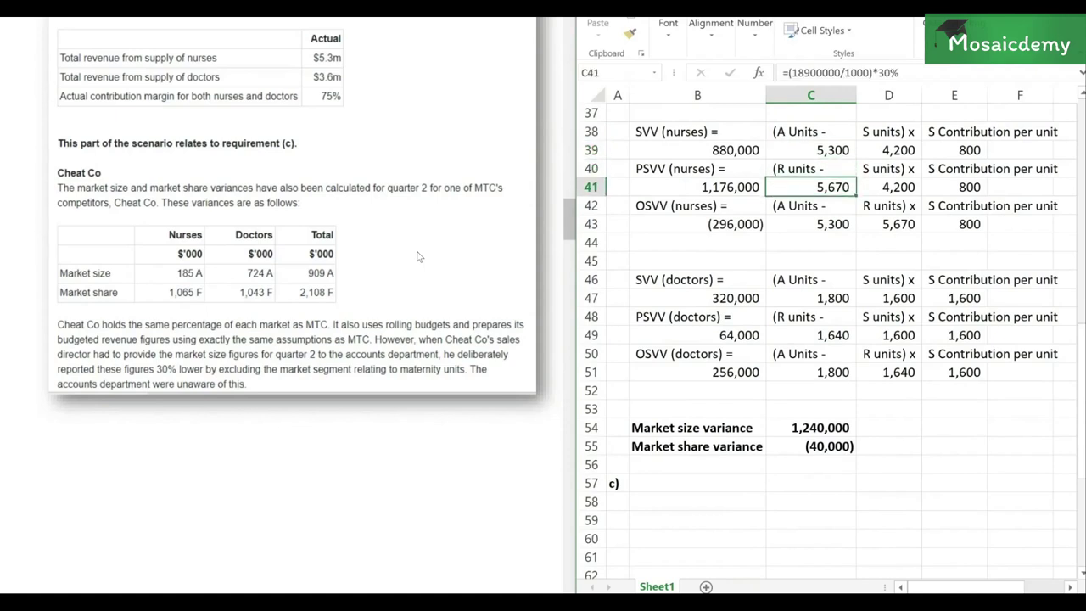
Examine the nurses' planning (PSVV) calculation in rows 40 and 41, including the revised units and standard contribution terms
{"action": "key", "text": "Up"}
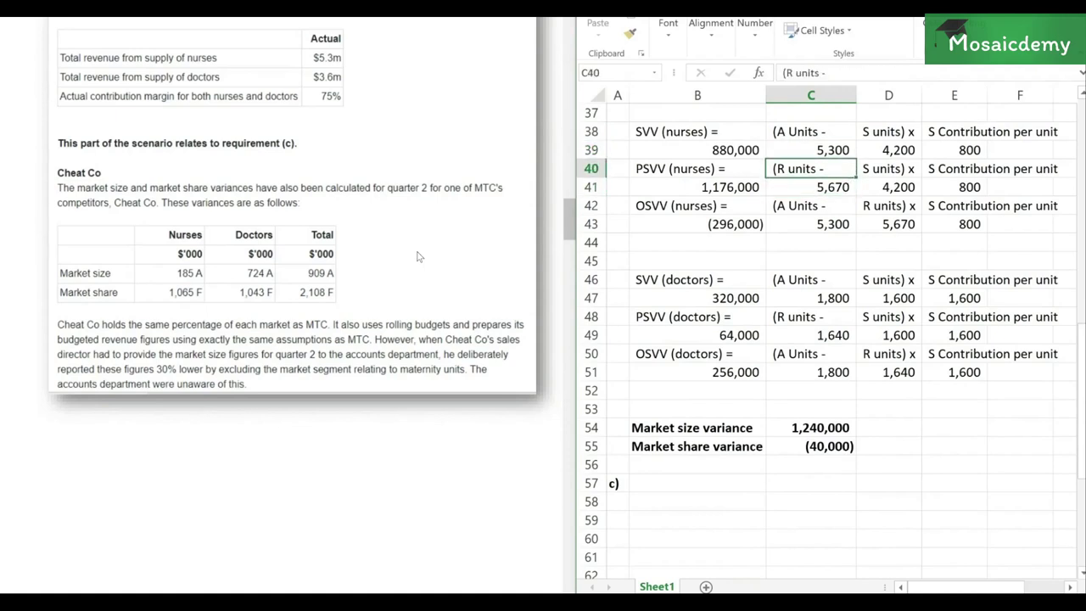
{"action": "key", "text": "shift+Down"}
{"action": "key", "text": "Left"}
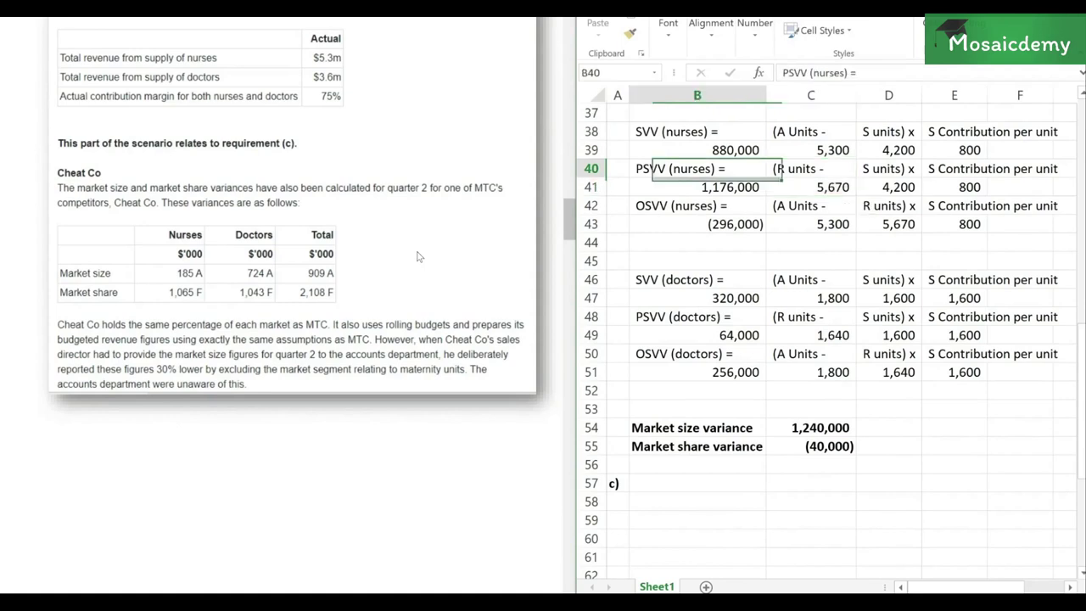
{"action": "key", "text": "shift+Down"}
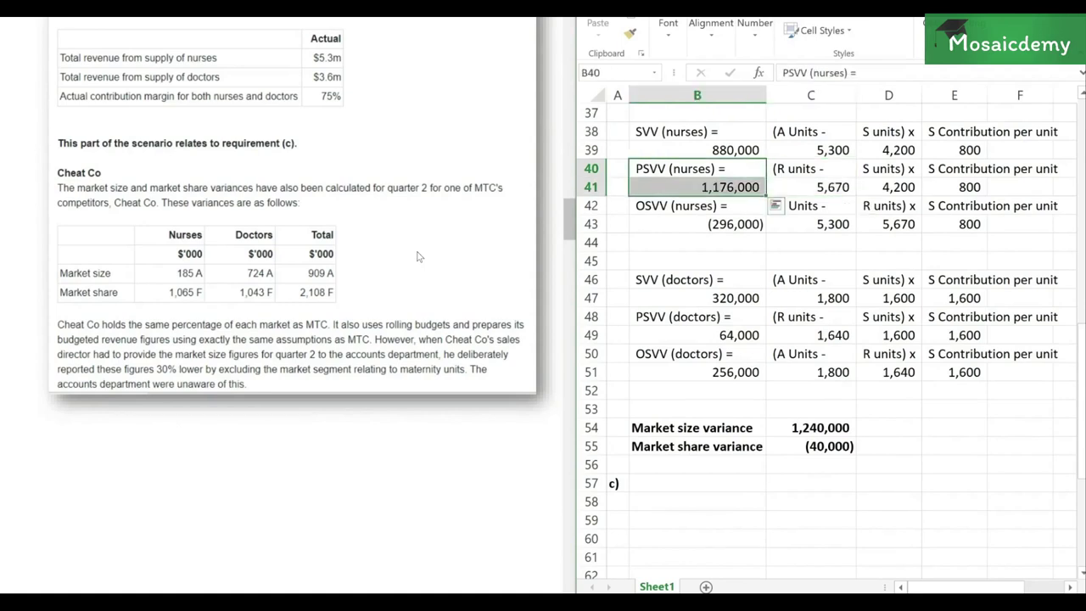
{"action": "key", "text": "Right"}
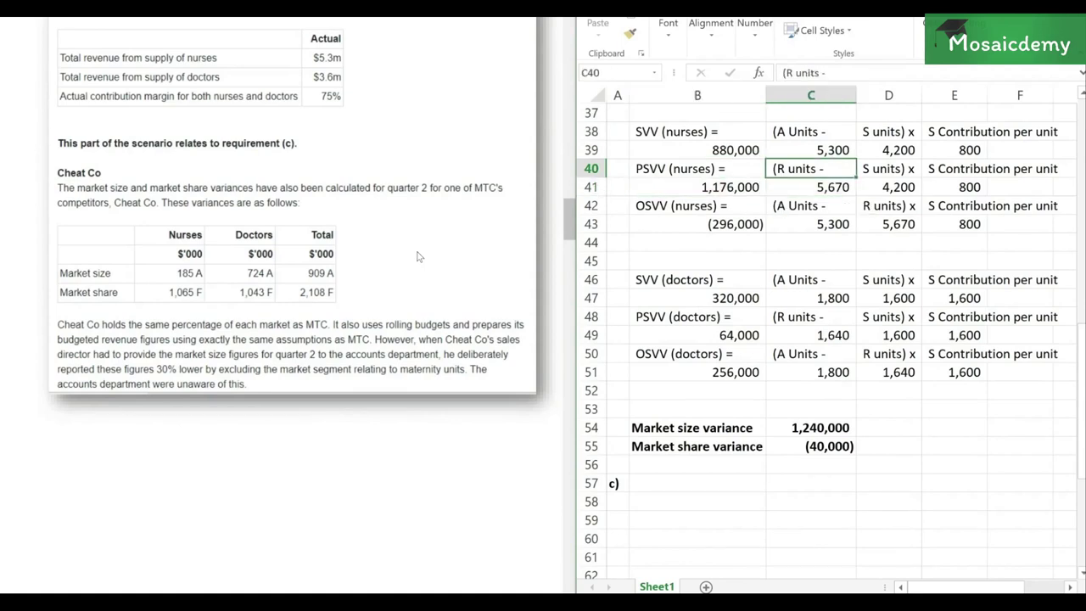
{"action": "key", "text": "Right"}
{"action": "key", "text": "Right"}
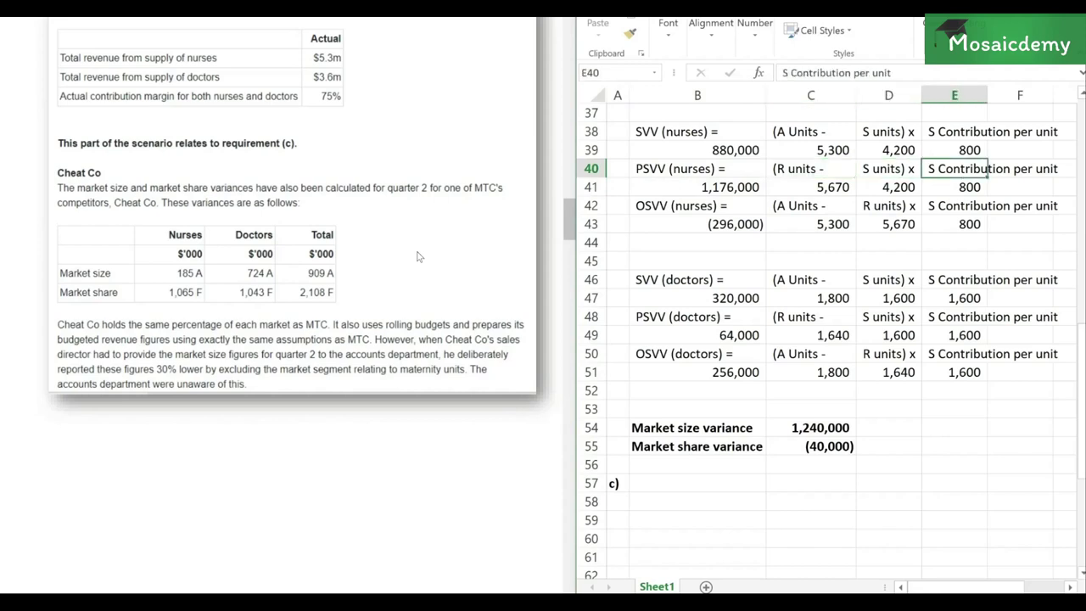
Trace how the revised units in D43 feed the nurses' operational (OSVV) variance in B43
{"action": "key", "text": "Left"}
{"action": "key", "text": "Down"}
{"action": "key", "text": "Down"}
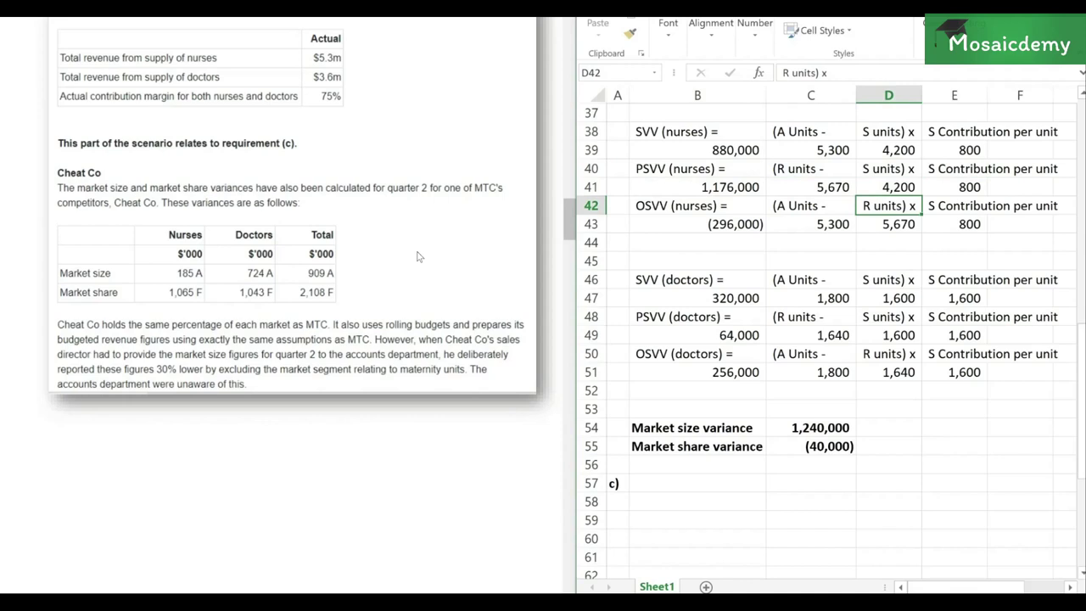
{"action": "key", "text": "shift+Down"}
{"action": "key", "text": "Down"}
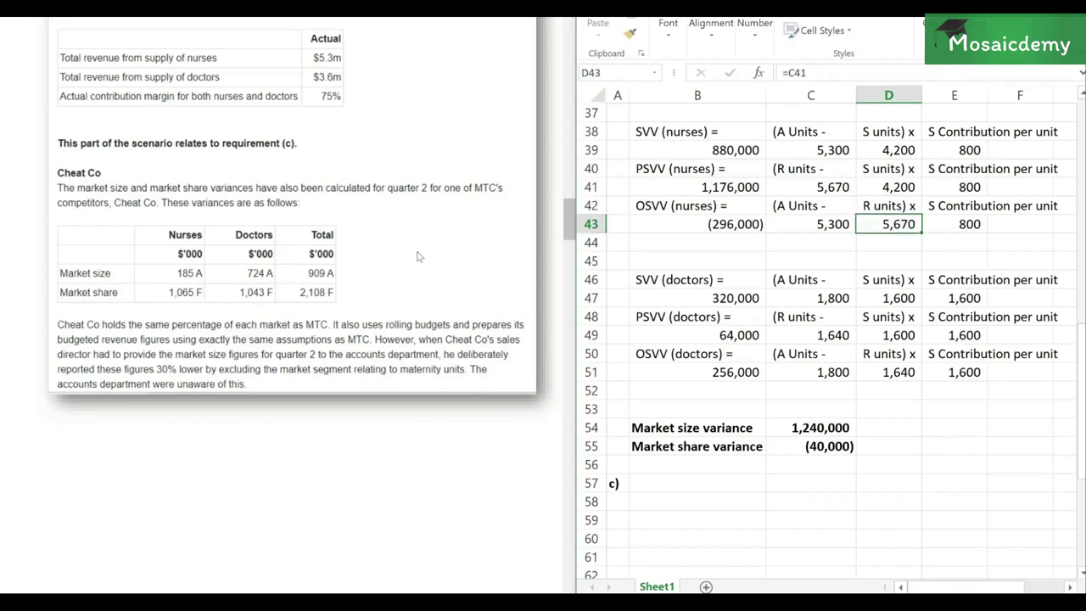
{"action": "key", "text": "Left"}
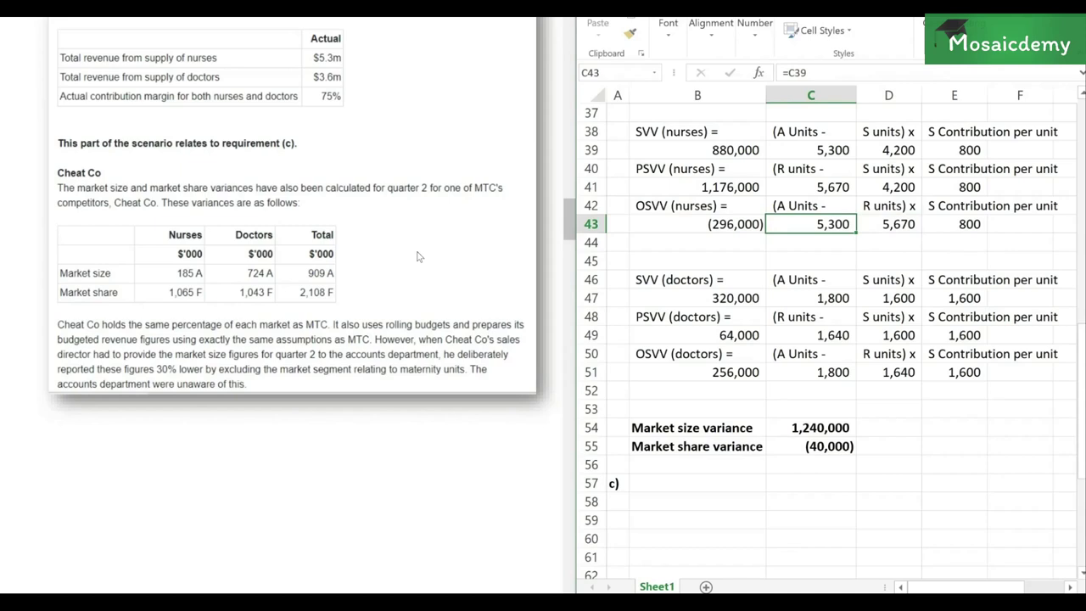
{"action": "key", "text": "Left"}
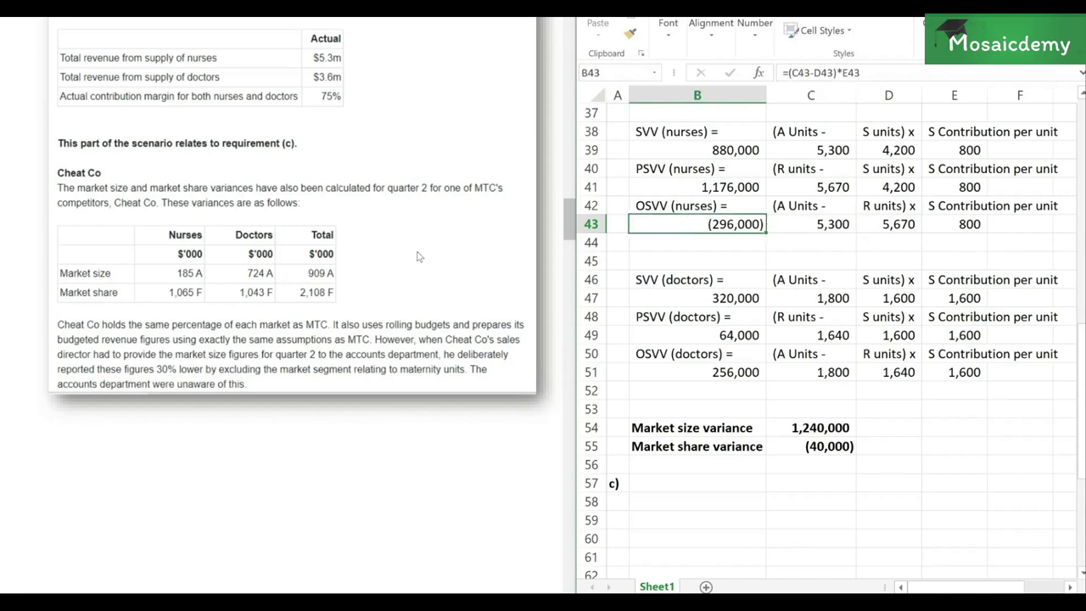
Reread the wording of requirement (c) in the question document, then return to the Cheat Co scenario
{"action": "key", "text": "Down"}
{"action": "key", "text": "Down"}
{"action": "key", "text": "Down"}
{"action": "key", "text": "Down"}
{"action": "key", "text": "Down"}
{"action": "key", "text": "Down"}
{"action": "key", "text": "Down"}
{"action": "key", "text": "Down"}
{"action": "key", "text": "Down"}
{"action": "key", "text": "Down"}
{"action": "key", "text": "Down"}
{"action": "key", "text": "Down"}
{"action": "key", "text": "Down"}
{"action": "key", "text": "Down"}
{"action": "key", "text": "Down"}
{"action": "key", "text": "Down"}
{"action": "key", "text": "Down"}
{"action": "key", "text": "Down"}
{"action": "key", "text": "Down"}
{"action": "key", "text": "Down"}
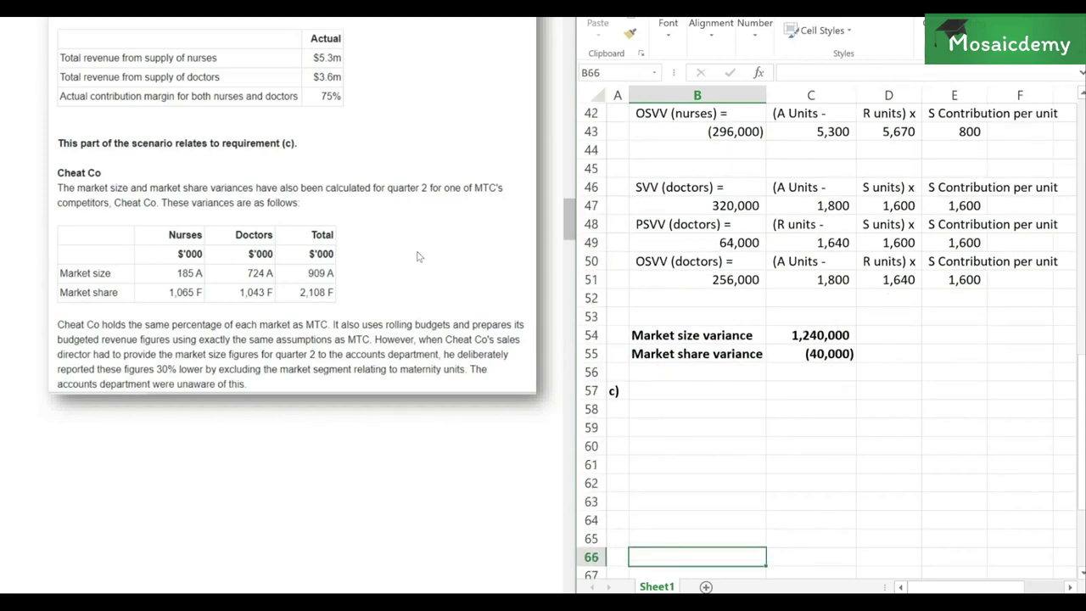
{"action": "left_click", "coordinate": [418, 256]}
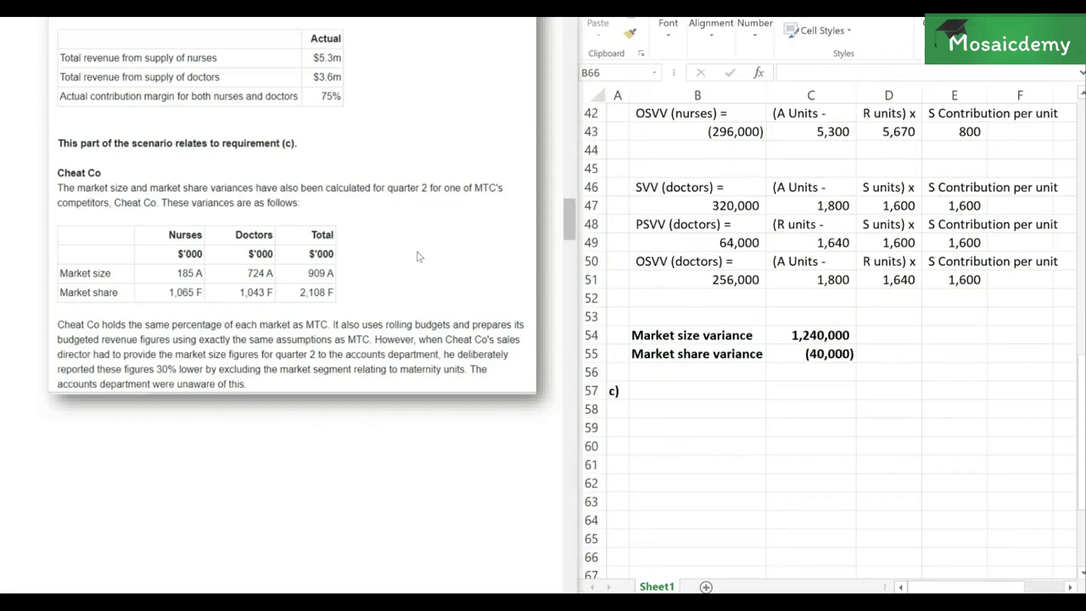
{"action": "scroll", "coordinate": [417, 256], "scroll_direction": "down", "scroll_amount": 2}
{"action": "scroll", "coordinate": [417, 256], "scroll_direction": "down", "scroll_amount": 20}
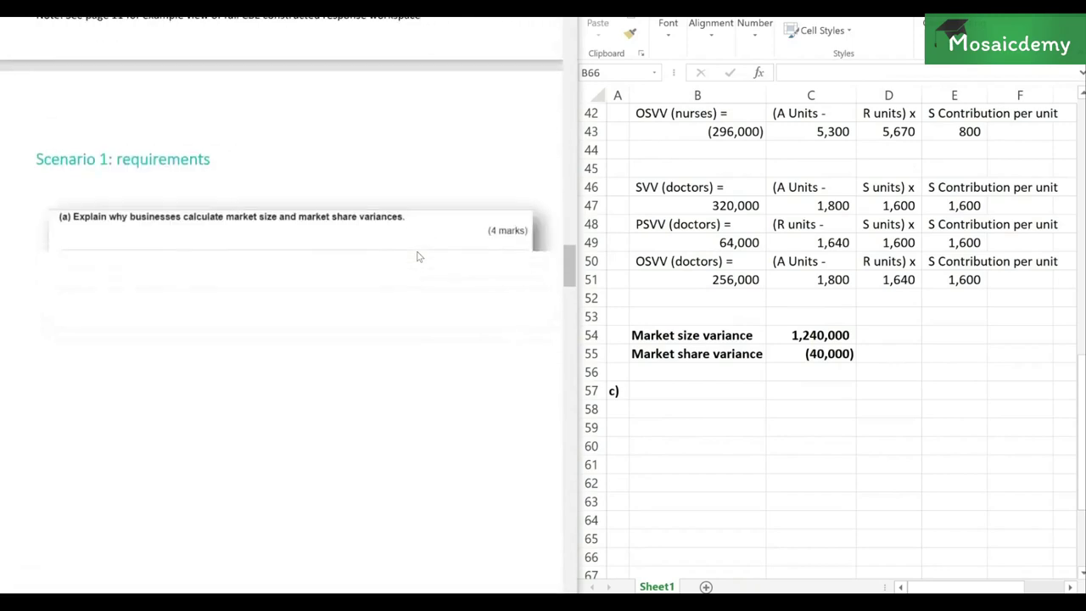
{"action": "scroll", "coordinate": [418, 256], "scroll_direction": "down", "scroll_amount": 1}
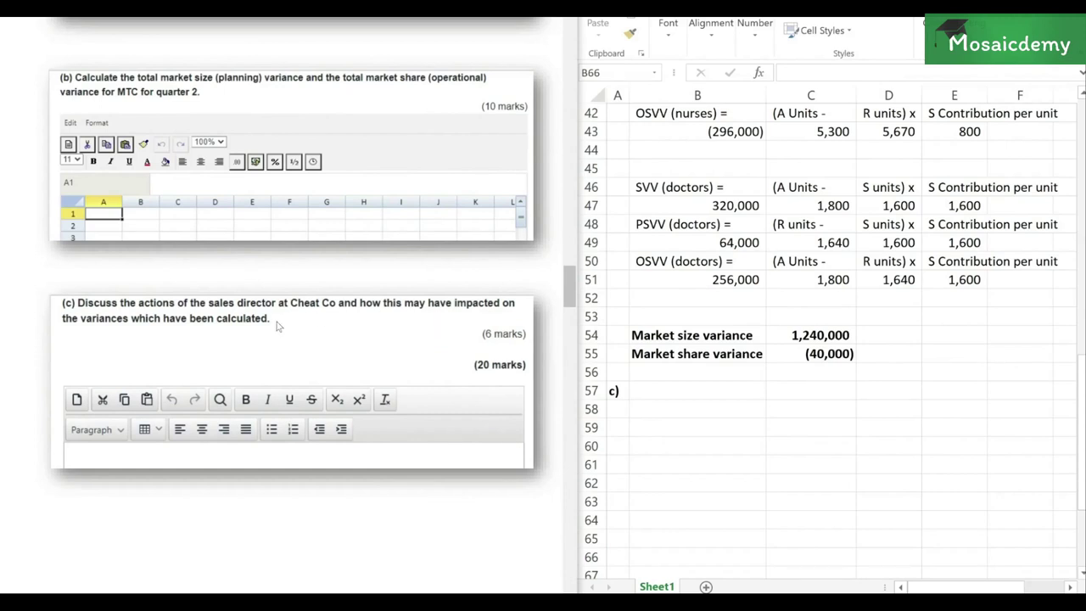
{"action": "scroll", "coordinate": [276, 326], "scroll_direction": "up", "scroll_amount": 1}
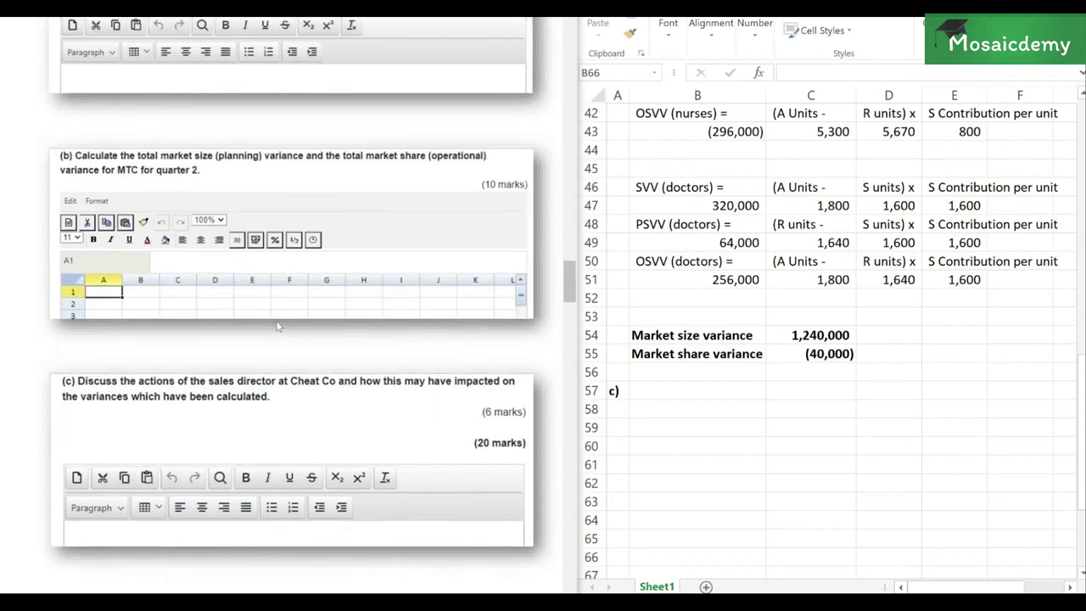
{"action": "scroll", "coordinate": [275, 326], "scroll_direction": "up", "scroll_amount": 10}
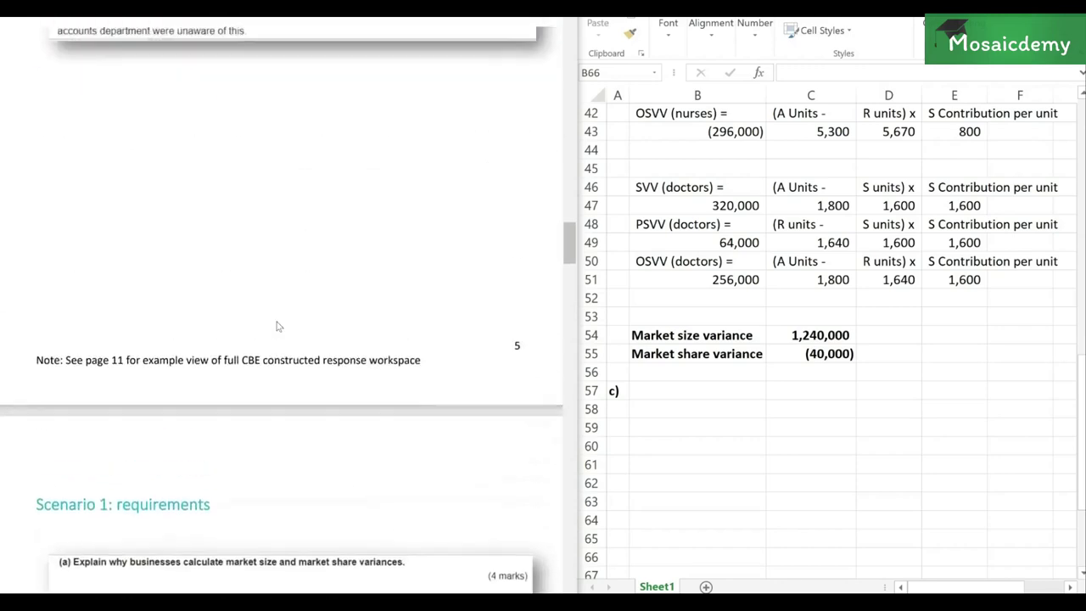
{"action": "scroll", "coordinate": [276, 325], "scroll_direction": "up", "scroll_amount": 2}
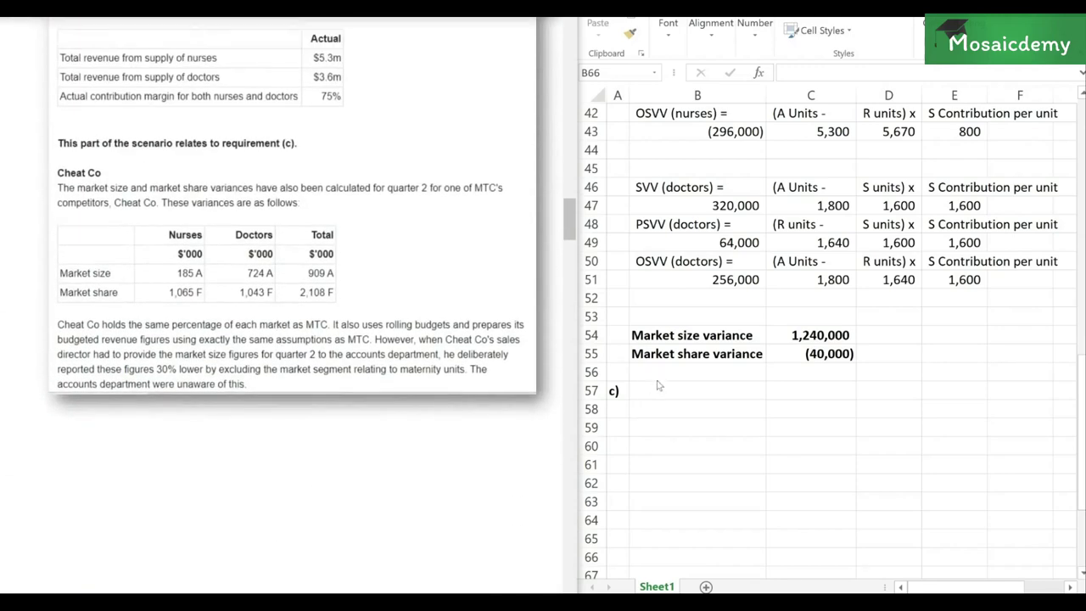
In the Excel sheet, start the part (c) answer in B57 with "The sales director deliberately manipulated the budget numbers for quarter"
{"action": "key", "text": "alt+Tab"}
{"action": "left_click", "coordinate": [676, 406]}
{"action": "key", "text": "Up"}
{"action": "type", "text": "T"}
{"action": "type", "text": "sales"}
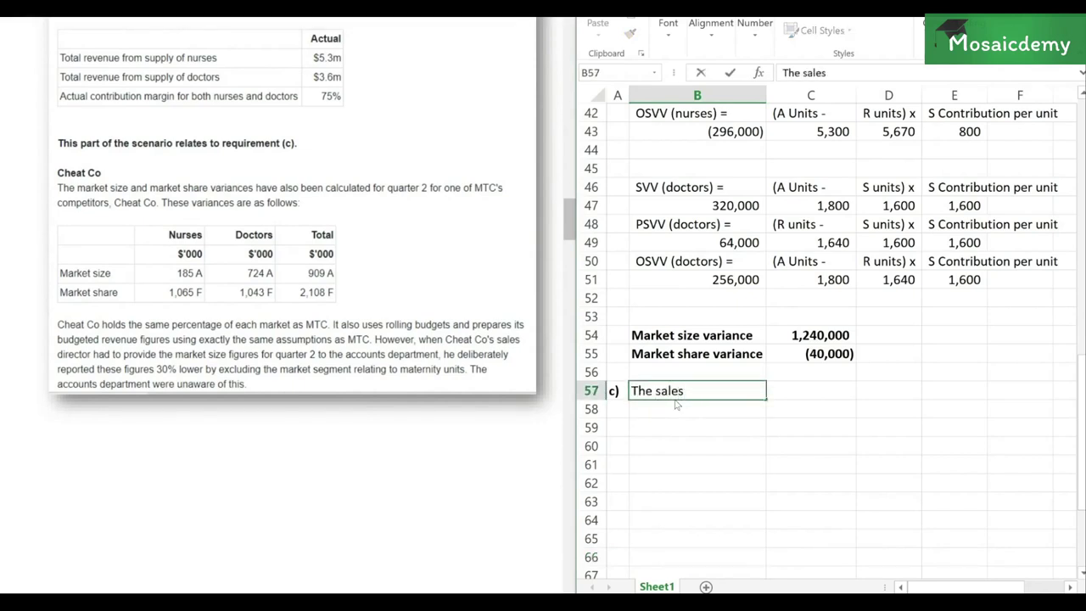
{"action": "type", "text": " director deliberately mani"}
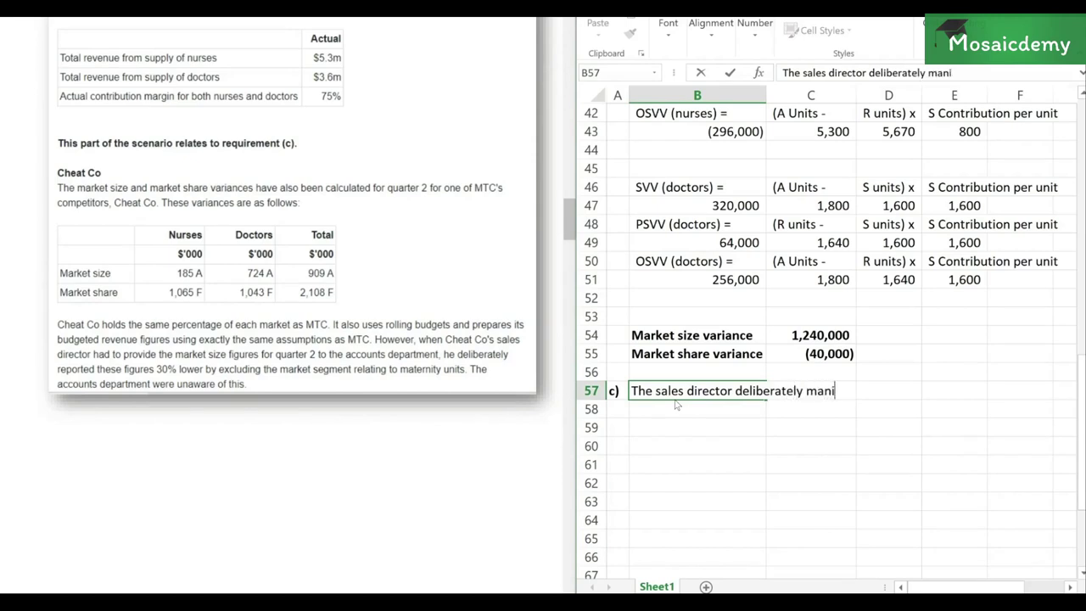
{"action": "type", "text": "pulated the "}
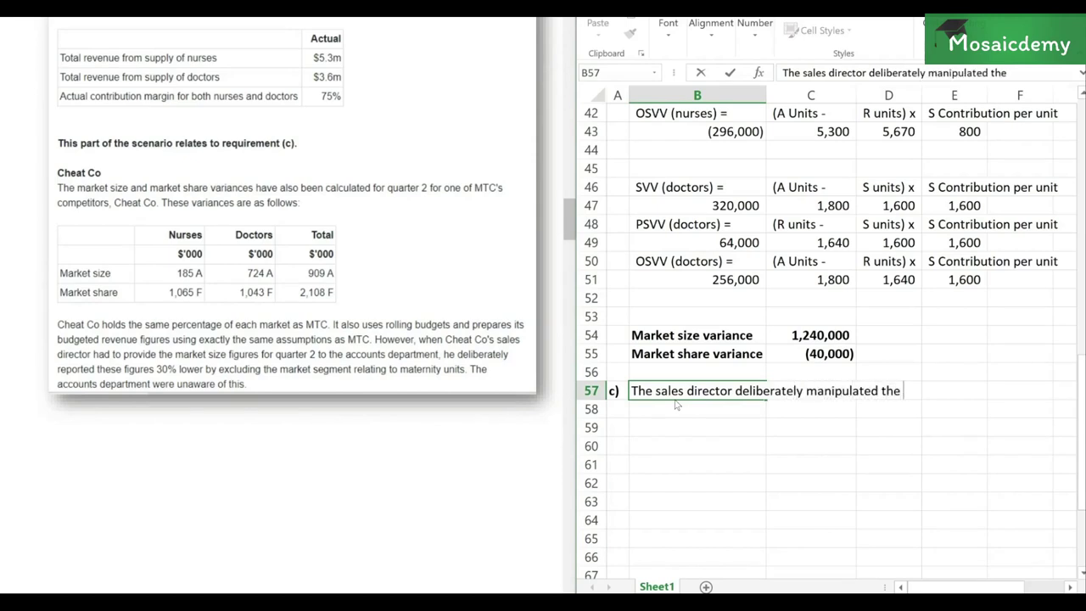
{"action": "type", "text": "budget num"}
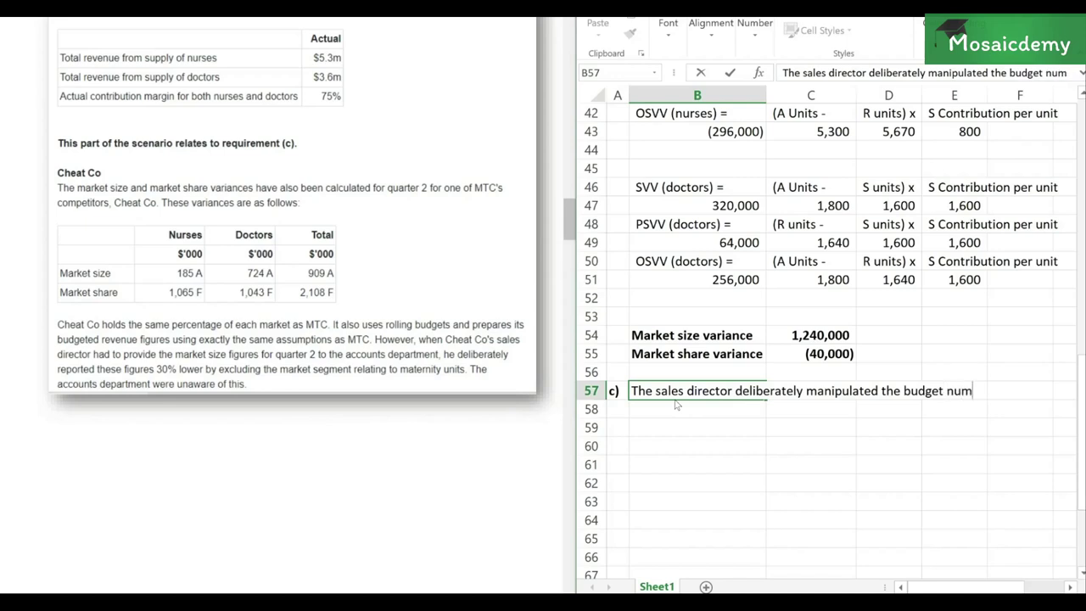
{"action": "type", "text": "bers for quarter"}
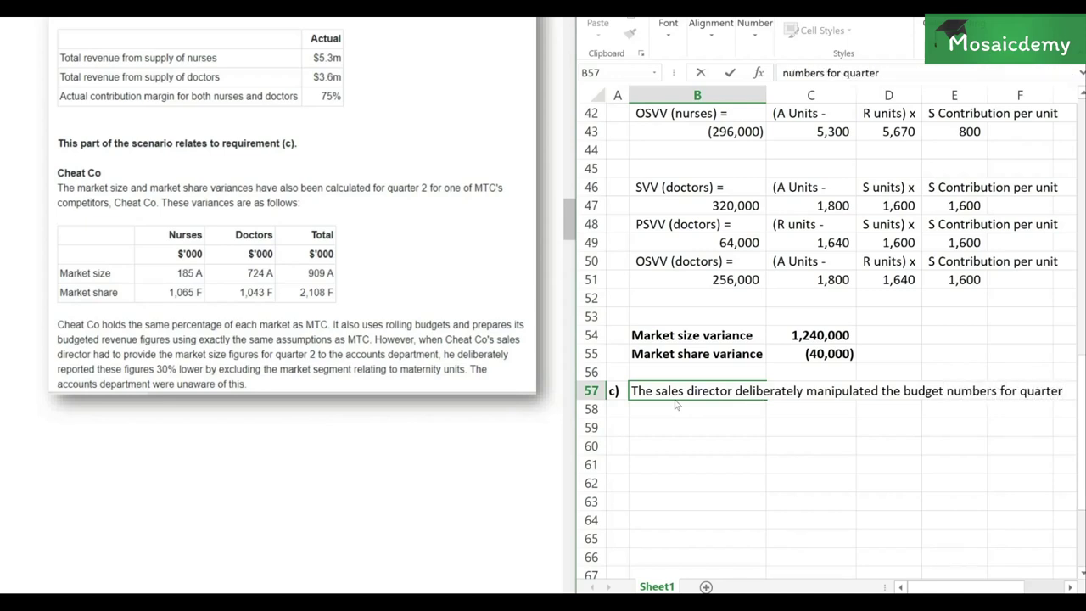
Complete the sentence in B58 with "2 by understating the market size." and leave a blank row after it
{"action": "left_click", "coordinate": [676, 405]}
{"action": "type", "text": "2 by understating "}
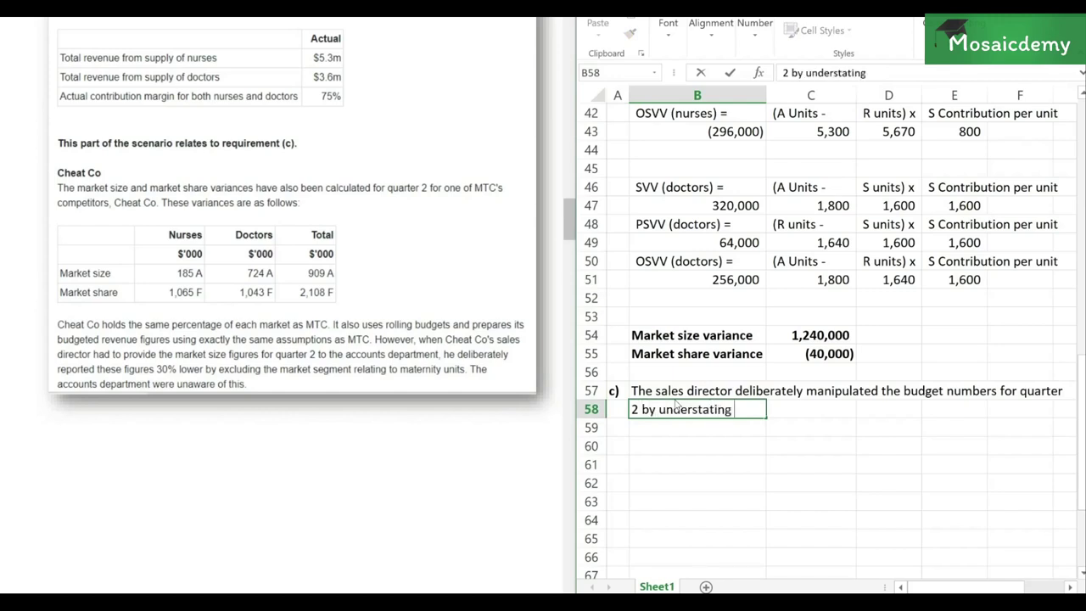
{"action": "type", "text": "the market size."}
{"action": "key", "text": "Return"}
{"action": "key", "text": "Return"}
Write "This would have resulted in a smaller revised number of units being used in the variance calculations." across B60:B61, leaving a blank row below
{"action": "type", "text": "W"}
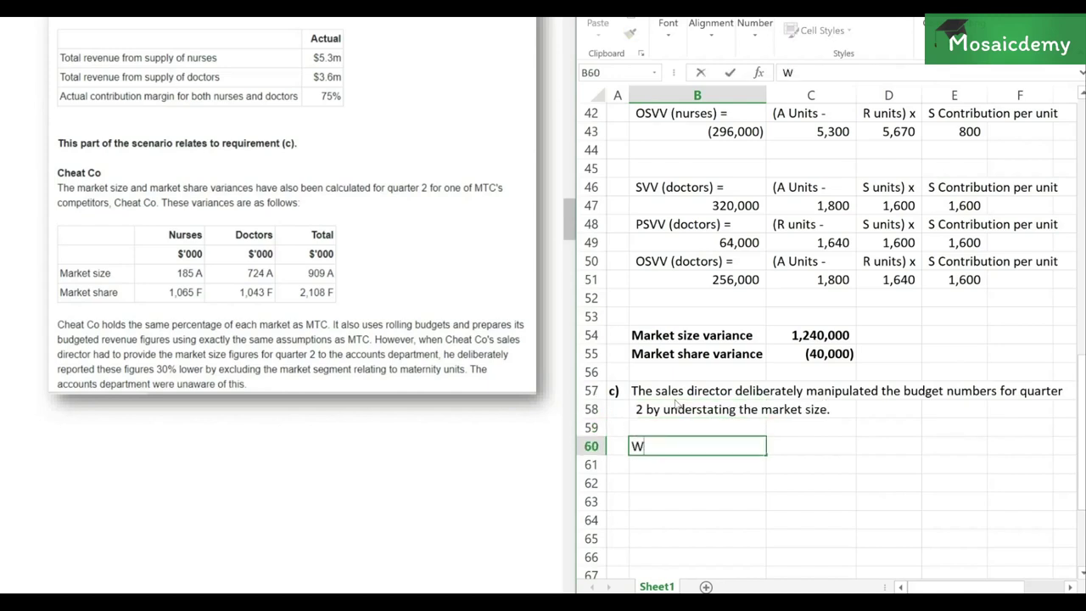
{"action": "type", "text": "his w"}
{"action": "key", "text": "BackSpace"}
{"action": "key", "text": "BackSpace"}
{"action": "key", "text": "BackSpace"}
{"action": "key", "text": "BackSpace"}
{"action": "key", "text": "BackSpace"}
{"action": "key", "text": "BackSpace"}
{"action": "type", "text": "This would"}
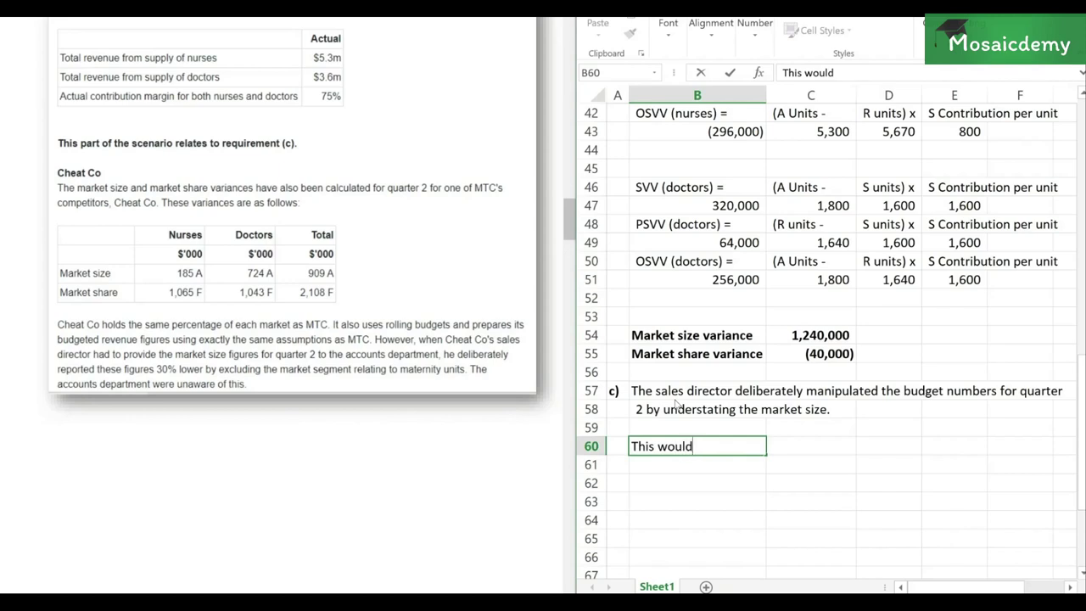
{"action": "type", "text": " have resulted"}
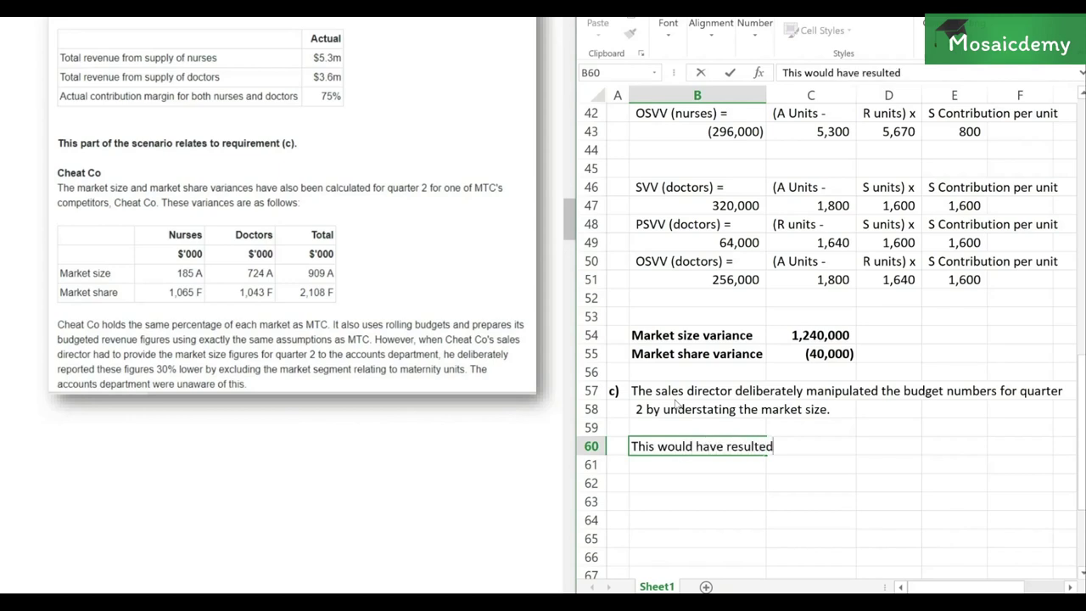
{"action": "type", "text": " in a smaller revised number of units "}
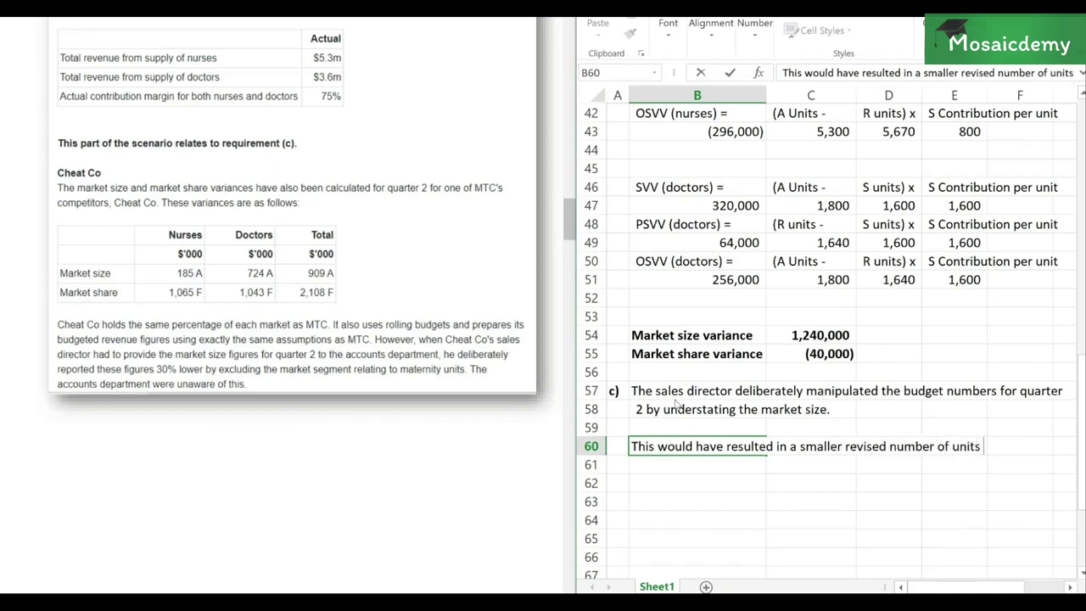
{"action": "type", "text": "being used"}
{"action": "key", "text": "Return"}
{"action": "type", "text": "in the variance calculations"}
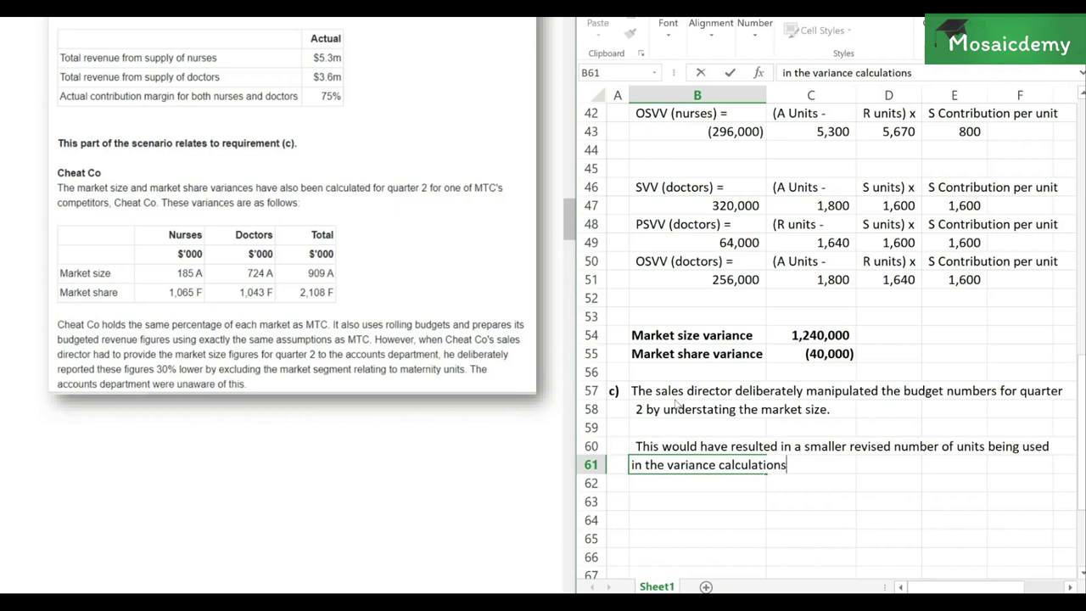
{"action": "key", "text": "Return"}
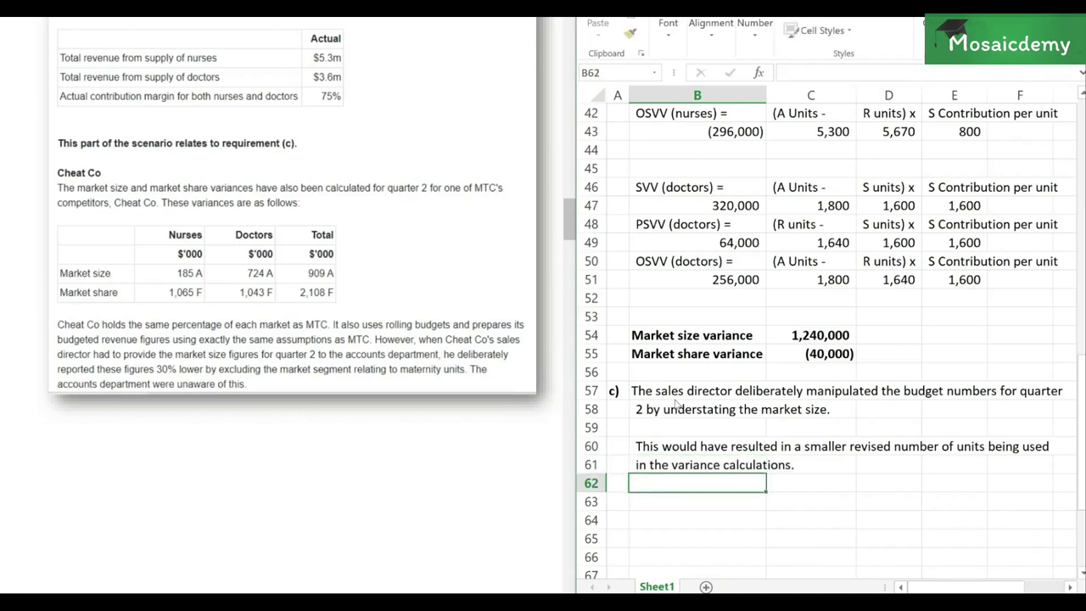
{"action": "key", "text": "Return"}
Start the next paragraph in B63 with "If the revised standard number of units decreases this will cause the market"
{"action": "type", "text": "If the revised num"}
{"action": "key", "text": "BackSpace"}
{"action": "key", "text": "BackSpace"}
{"action": "key", "text": "BackSpace"}
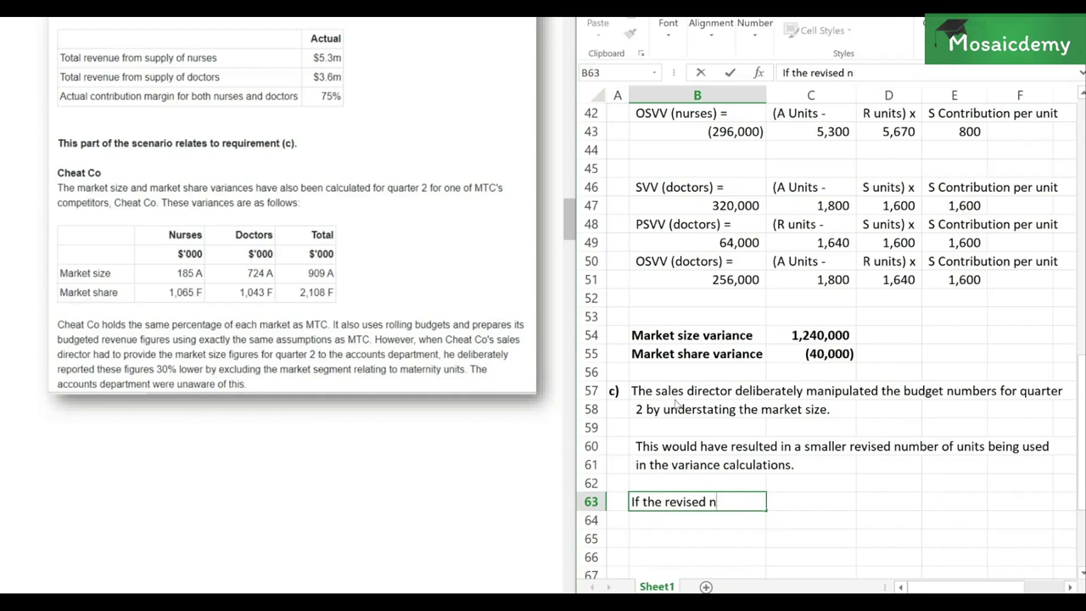
{"action": "type", "text": "standard number of "}
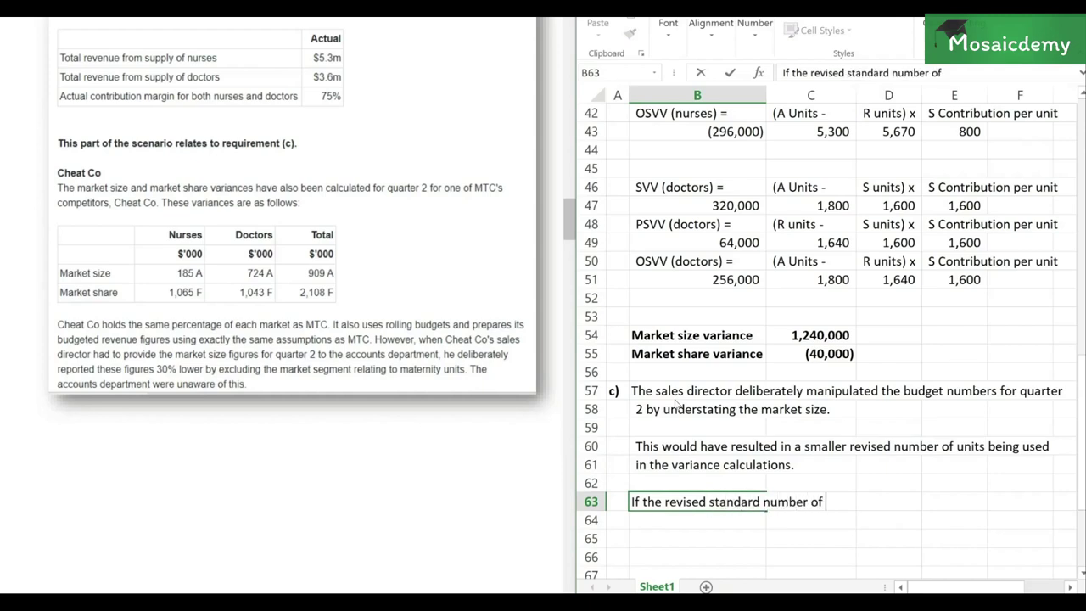
{"action": "type", "text": "units decreases this will inc"}
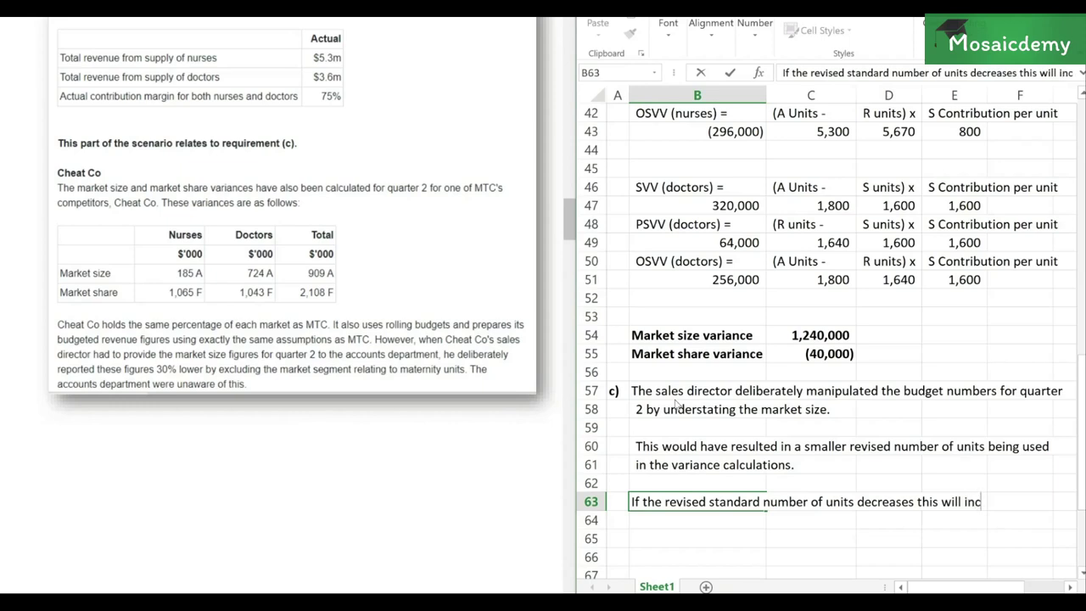
{"action": "type", "text": "cause the market"}
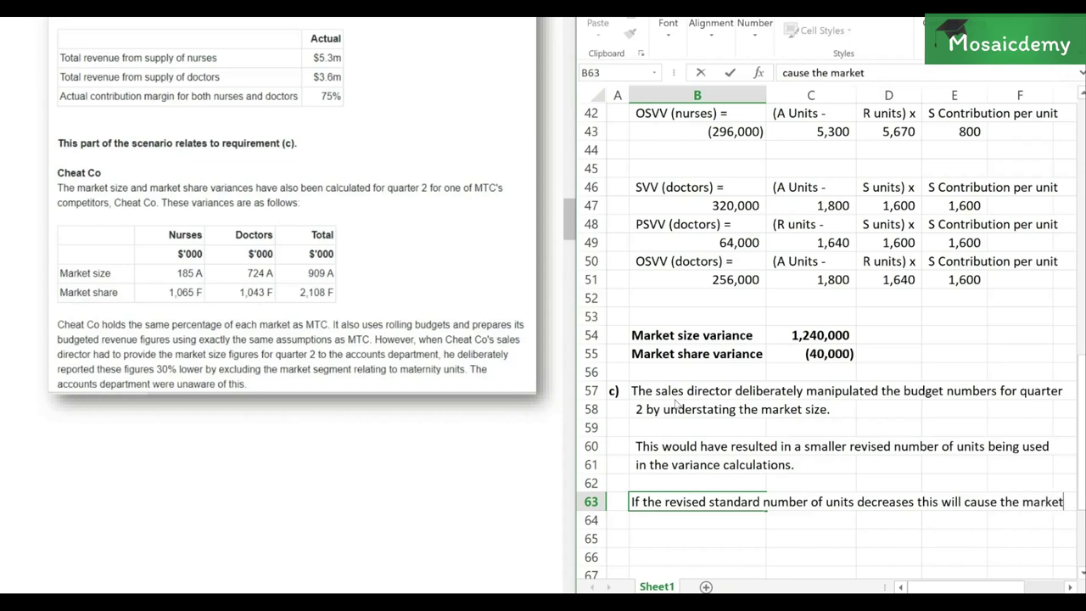
{"action": "key", "text": "Return"}
Complete the sentence in B64 with "size variance to go down and seem more adverse than it was initially." and leave a blank row
{"action": "type", "text": "size variance to go"}
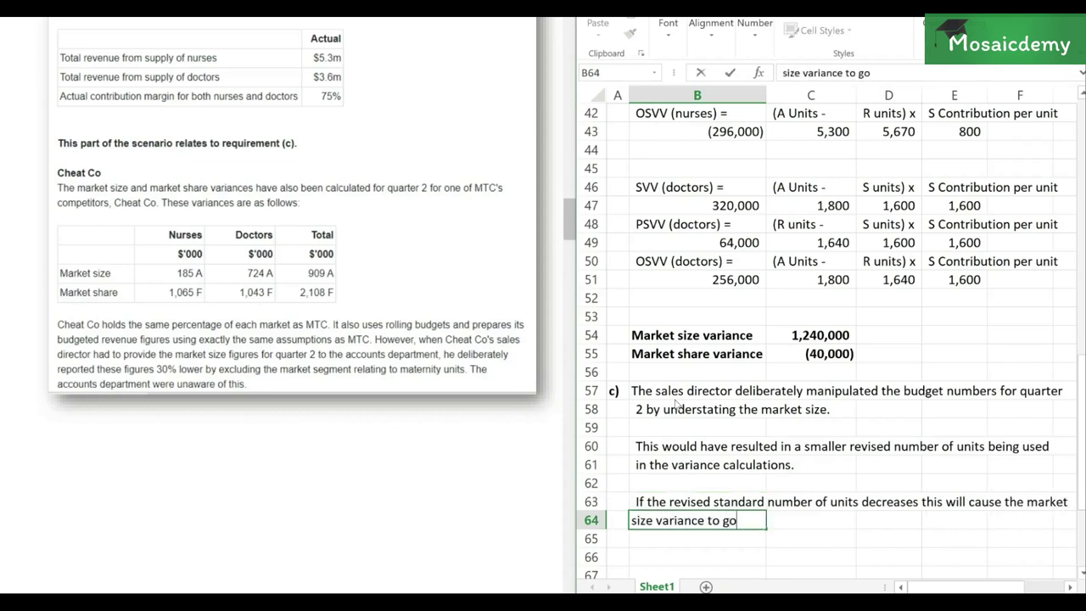
{"action": "type", "text": " down and seem"}
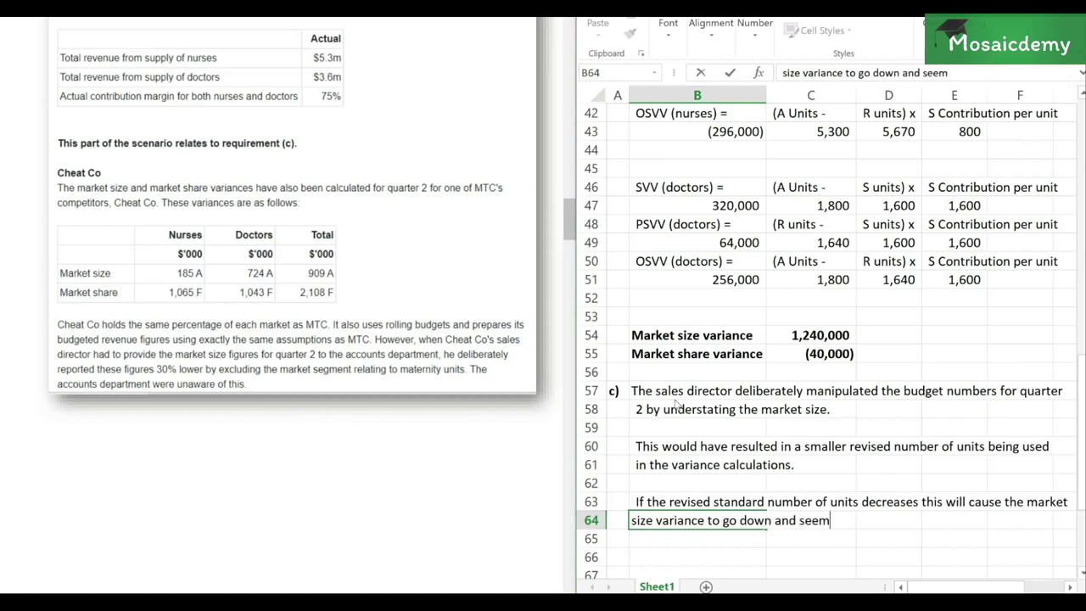
{"action": "type", "text": " more adver"}
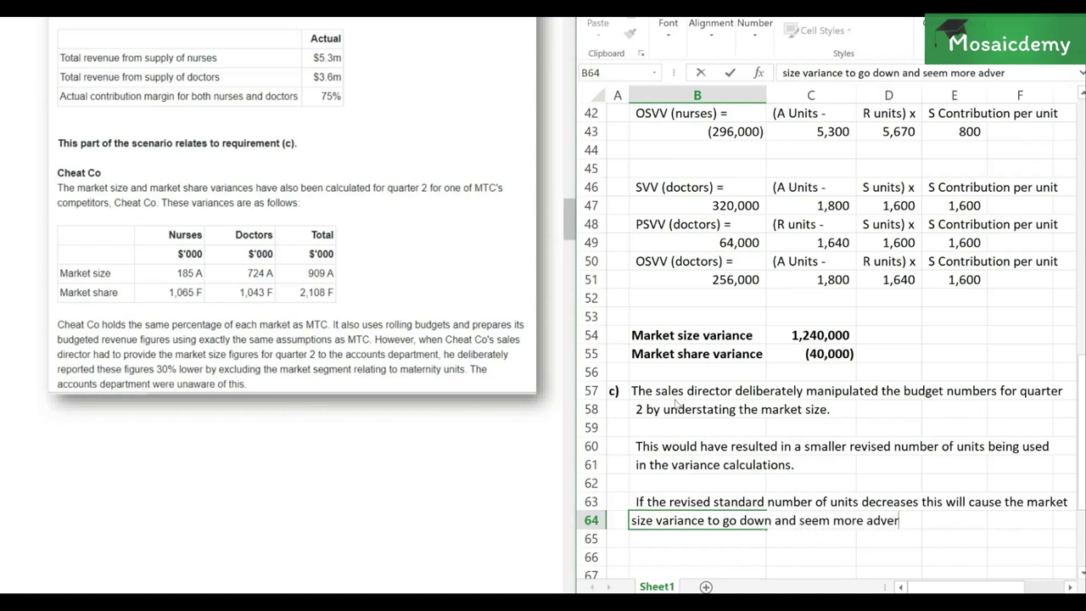
{"action": "type", "text": "se than it was"}
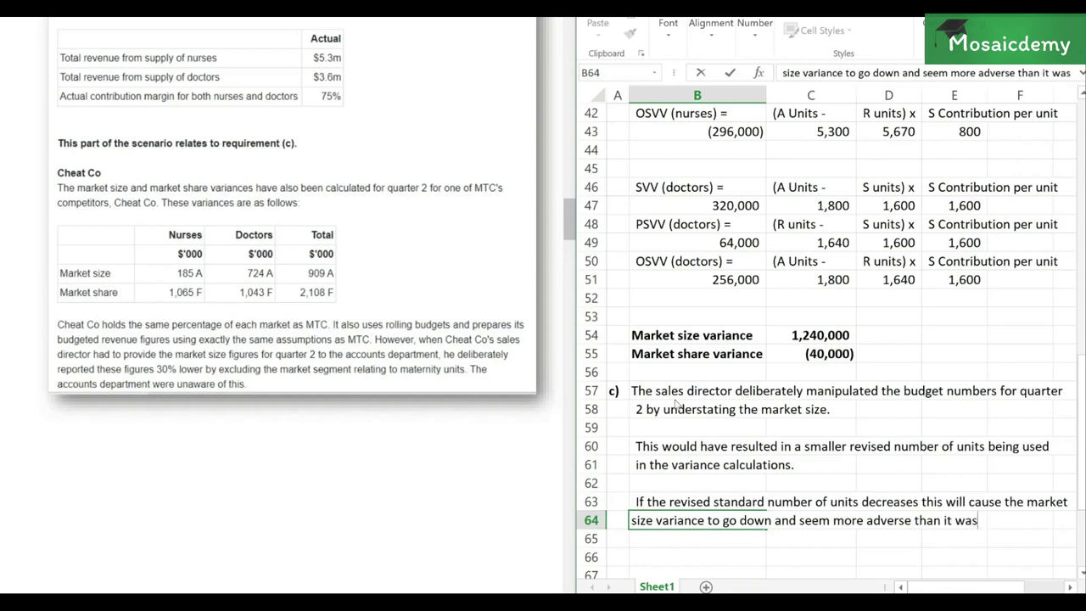
{"action": "type", "text": " initially."}
{"action": "key", "text": "Return"}
{"action": "key", "text": "Return"}
Begin the market share point in B66 with "Likewise, it would cause the market share variance to go up which would"
{"action": "type", "text": "L"}
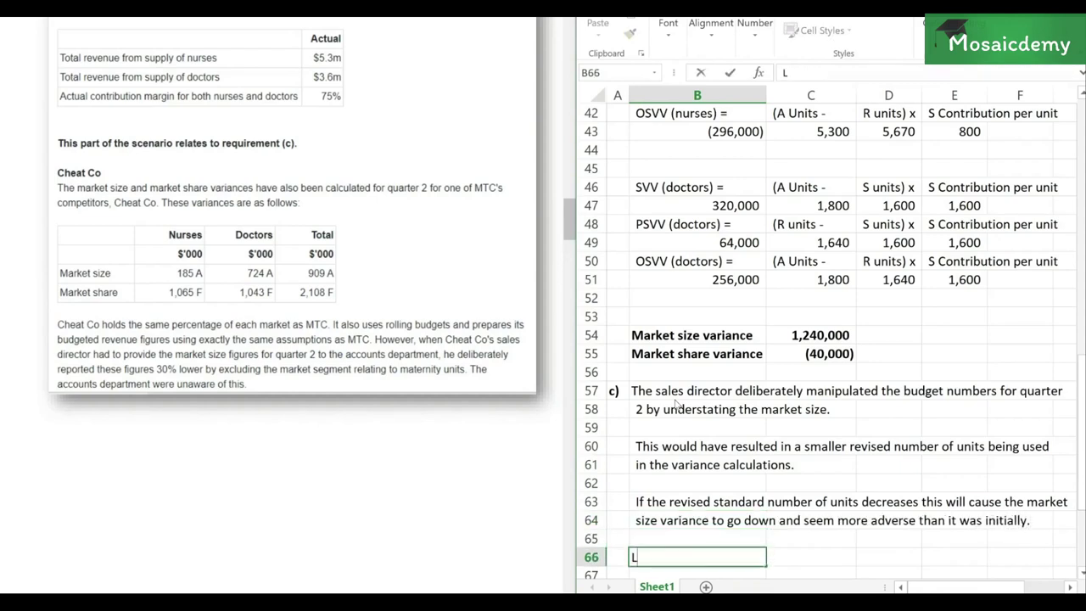
{"action": "type", "text": "ikewise, it would cause the ma"}
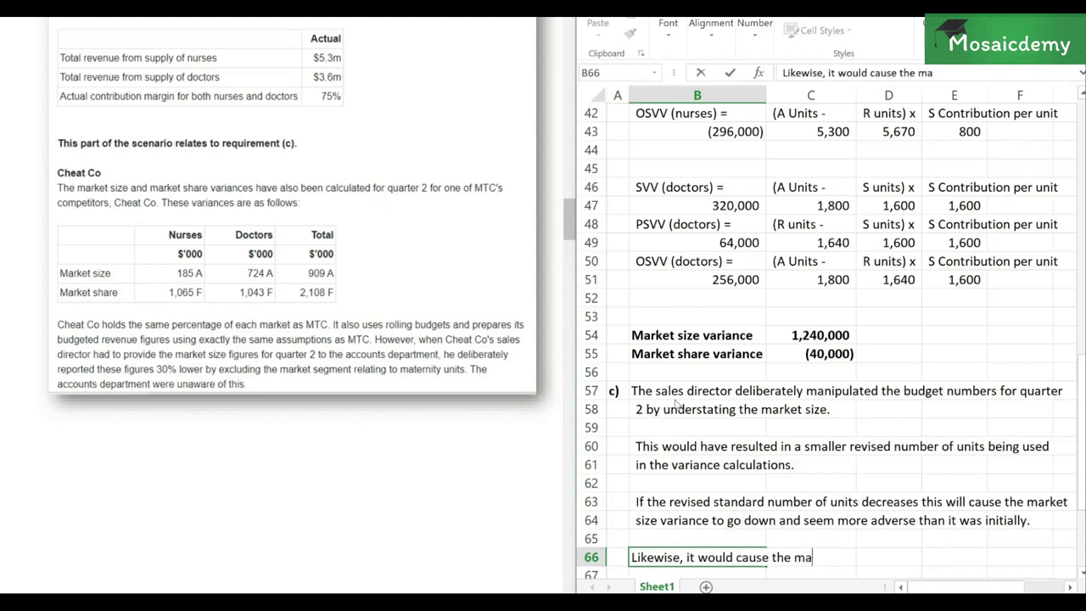
{"action": "type", "text": "rket share variance to g"}
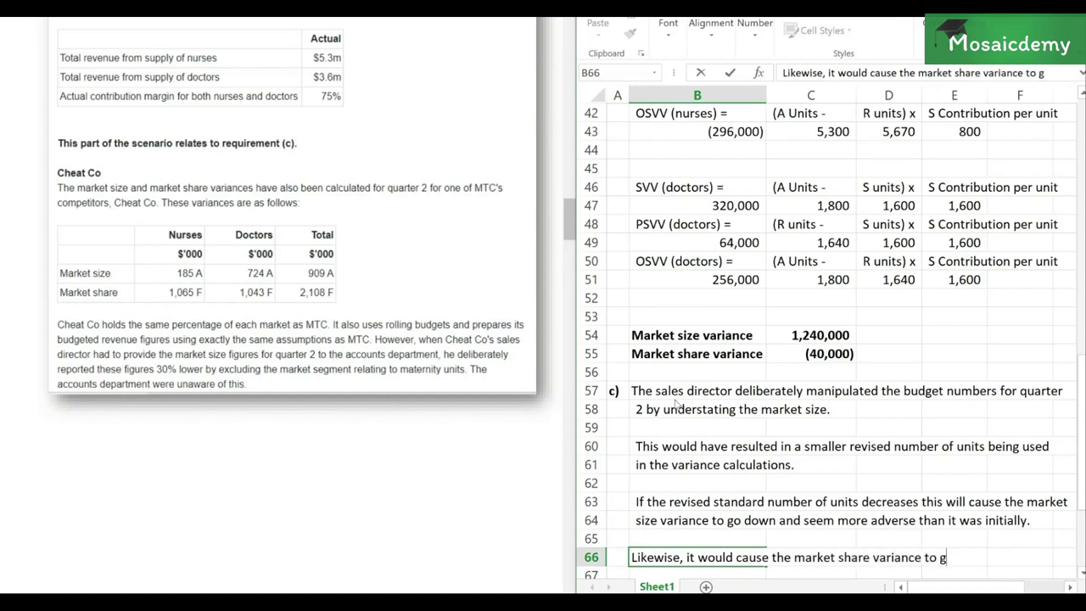
{"action": "type", "text": "o up which w"}
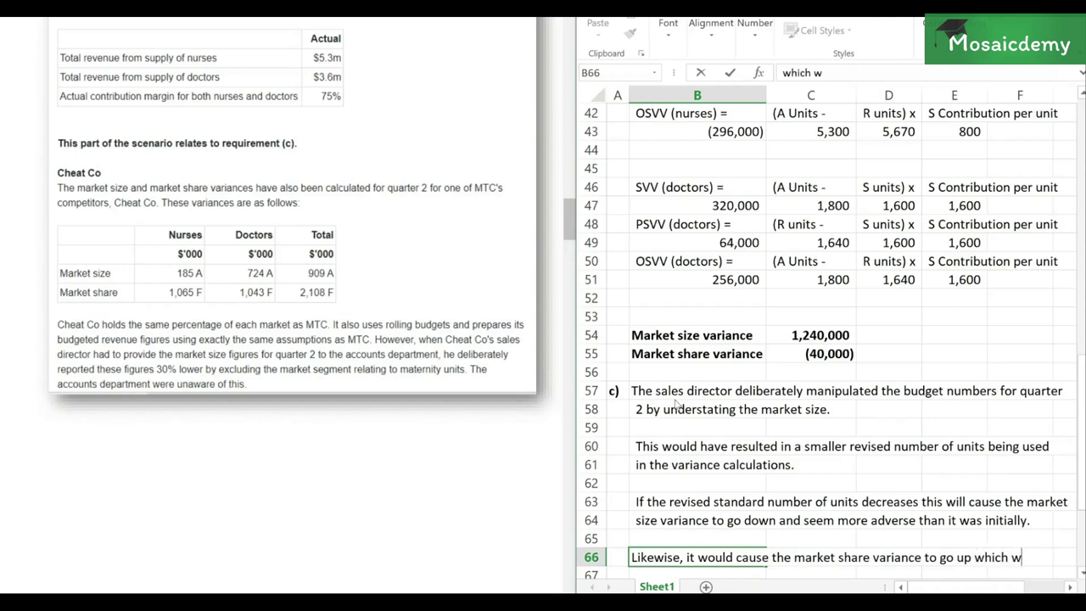
{"action": "type", "text": "ould"}
{"action": "key", "text": "Return"}
Finish the market share sentence in B67 with "make it seem more favorable than it was."
{"action": "type", "text": "ma"}
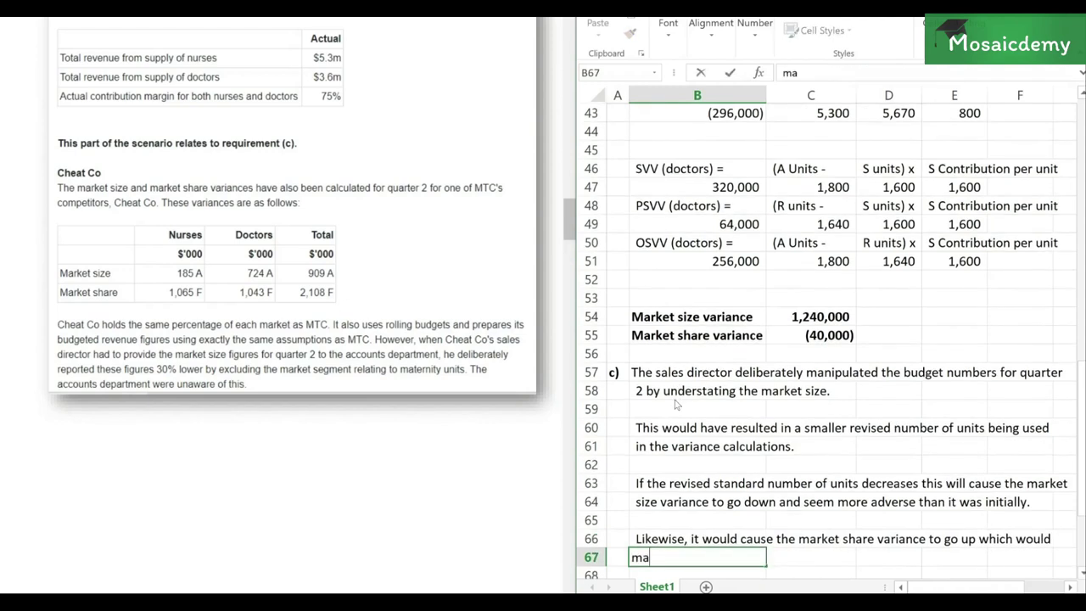
{"action": "type", "text": "ke it seem mor"}
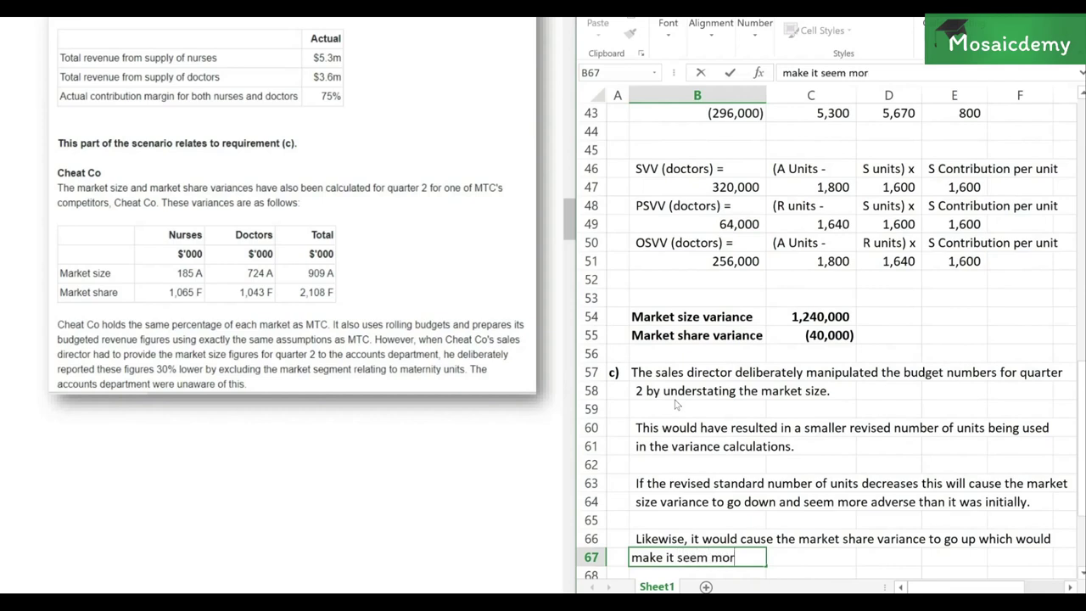
{"action": "type", "text": "e favorable the"}
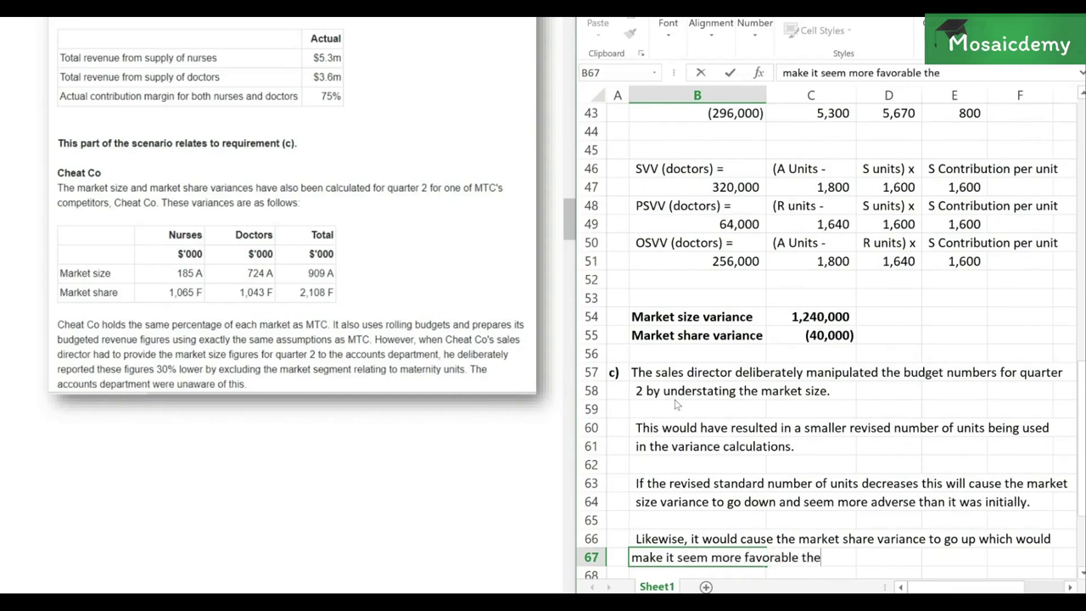
{"action": "type", "text": "an itw"}
{"action": "key", "text": "BackSpace"}
{"action": "key", "text": "BackSpace"}
{"action": "type", "text": "was."}
{"action": "key", "text": "ctrl+Return"}
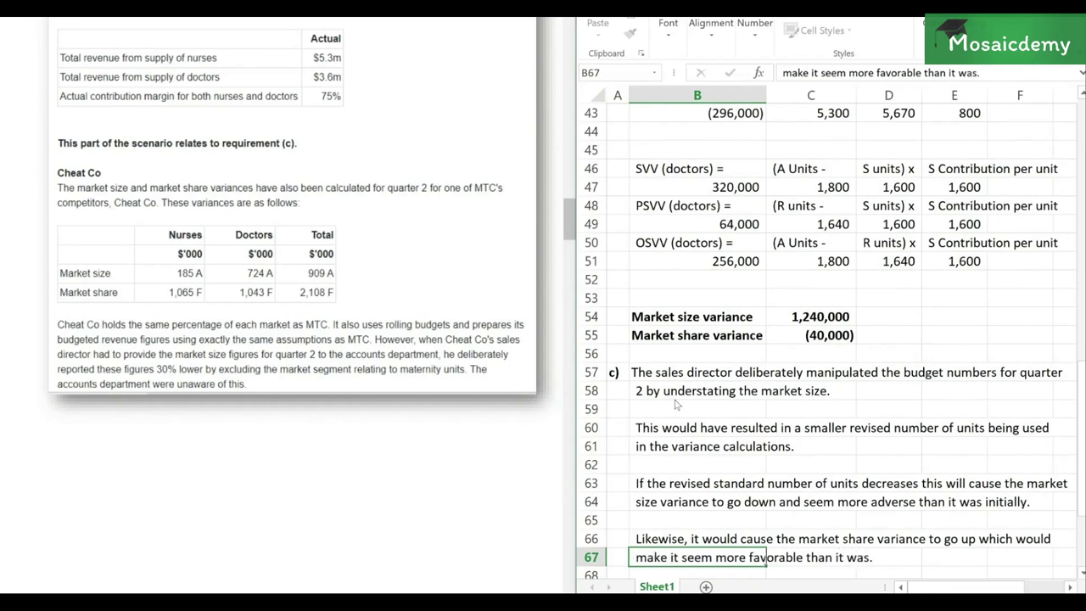
Remove the word "initially" from the end of B64 so the sentence ends with "than it was."
{"action": "key", "text": "Up"}
{"action": "key", "text": "Up"}
{"action": "key", "text": "Up"}
{"action": "key", "text": "F2"}
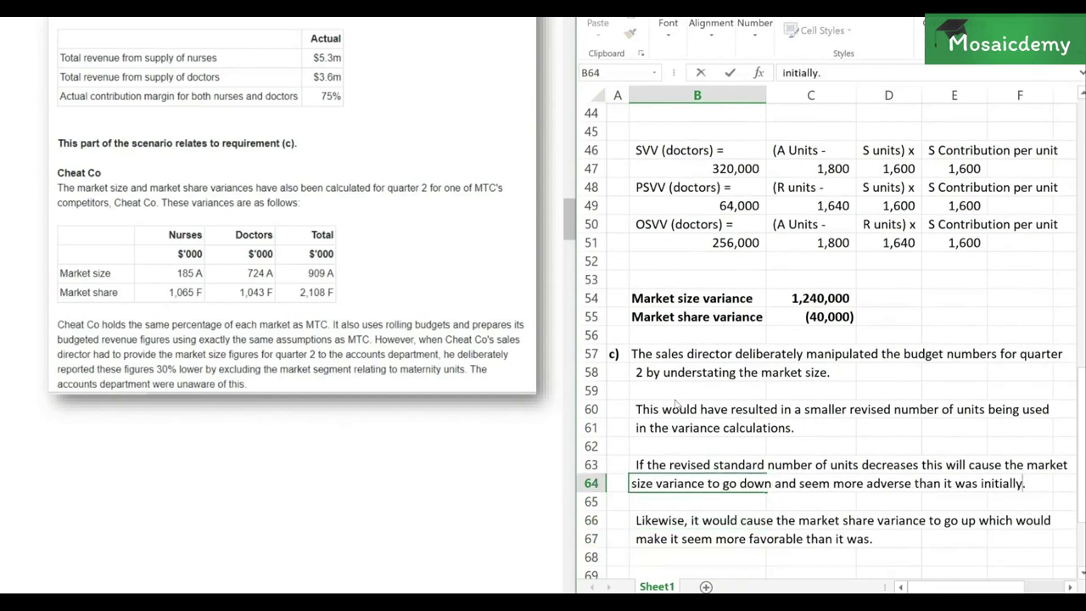
{"action": "key", "text": "BackSpace"}
{"action": "key", "text": "BackSpace"}
{"action": "key", "text": "BackSpace"}
{"action": "key", "text": "BackSpace"}
{"action": "key", "text": "BackSpace"}
{"action": "key", "text": "BackSpace"}
{"action": "key", "text": "BackSpace"}
{"action": "key", "text": "BackSpace"}
{"action": "key", "text": "BackSpace"}
{"action": "key", "text": "BackSpace"}
{"action": "type", "text": "."}
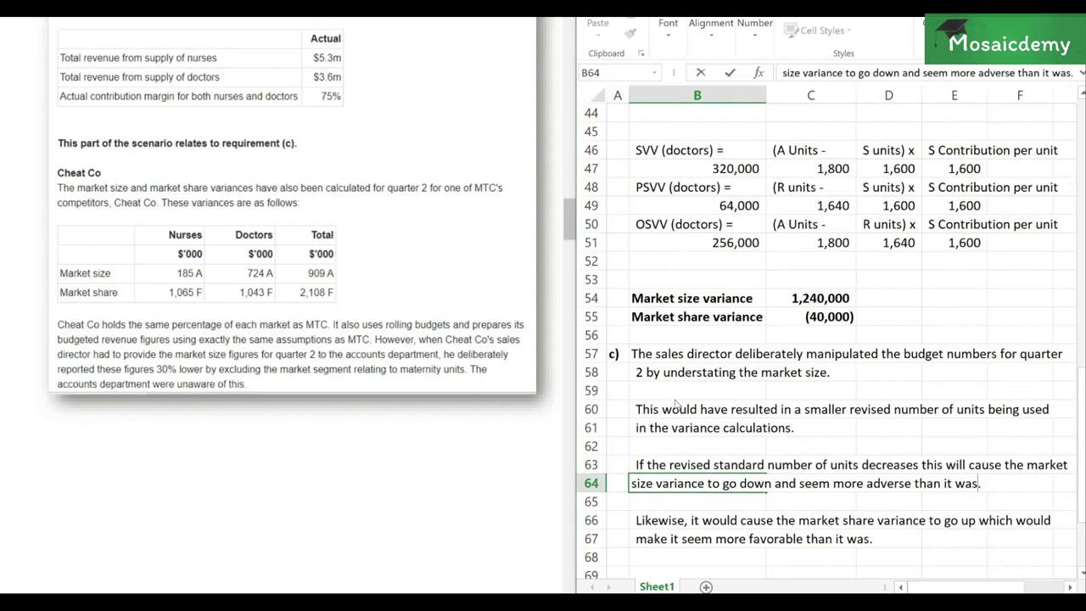
{"action": "key", "text": "Return"}
Start a paragraph in B69 with "This apparent from the variance numbers for Cheat Co where the market"
{"action": "key", "text": "Down"}
{"action": "key", "text": "Down"}
{"action": "key", "text": "Down"}
{"action": "key", "text": "Down"}
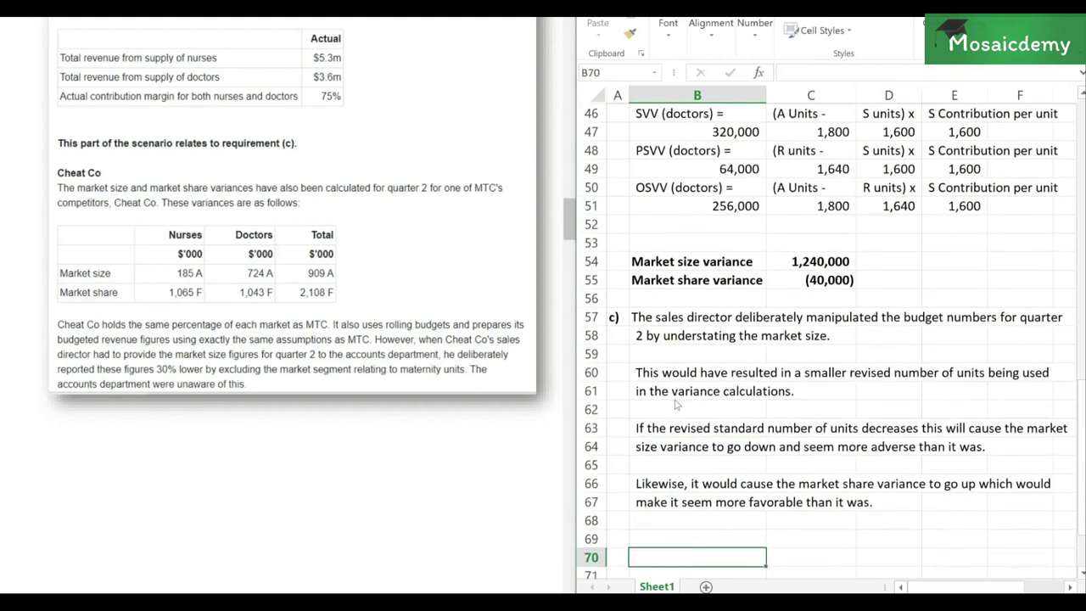
{"action": "type", "text": "This ap"}
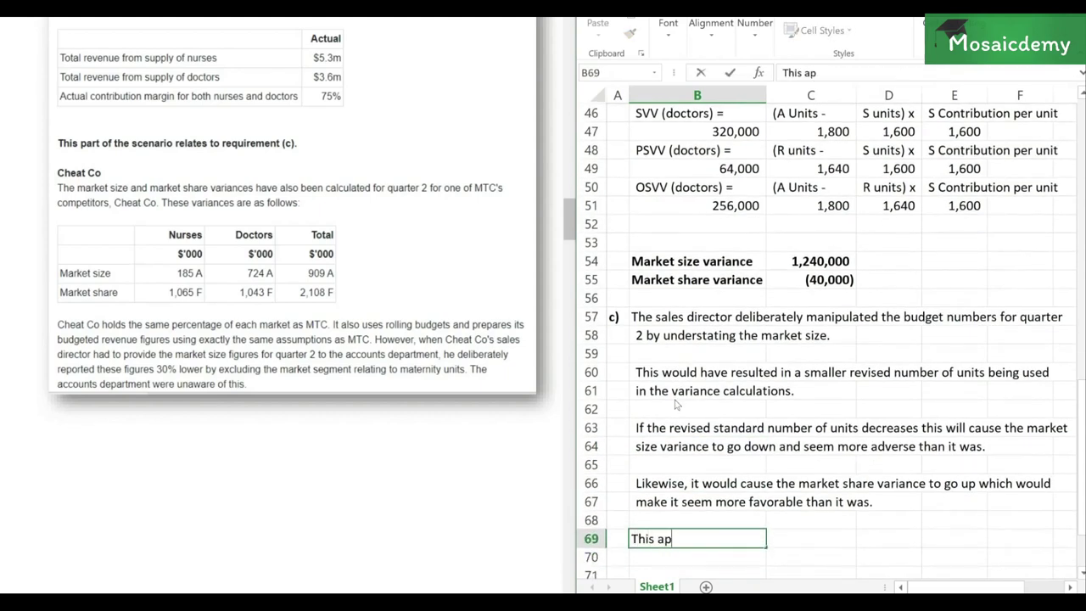
{"action": "type", "text": "parent from t"}
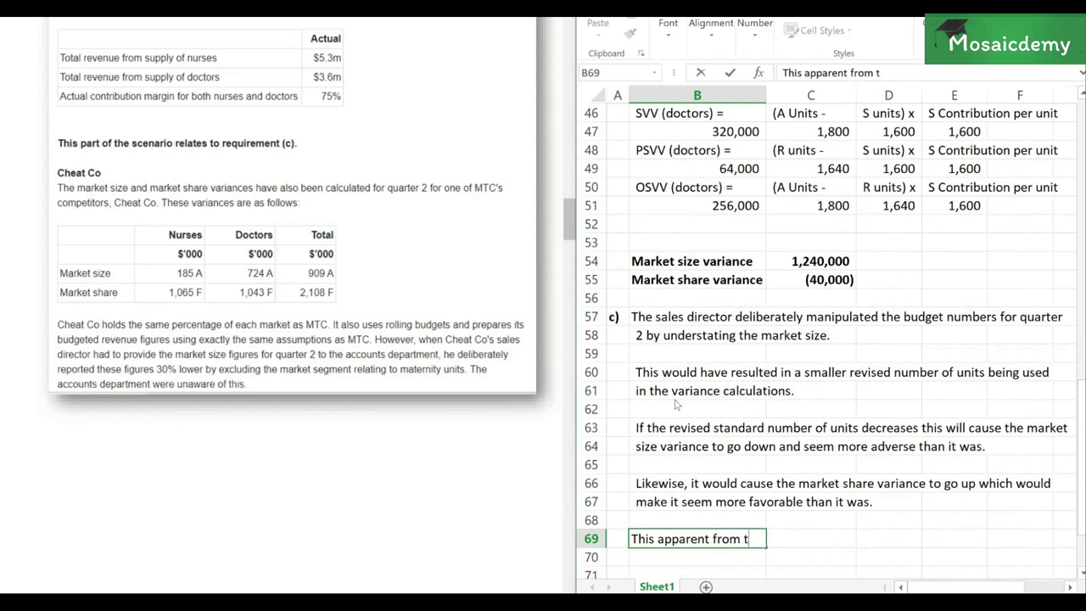
{"action": "type", "text": "he variance nu"}
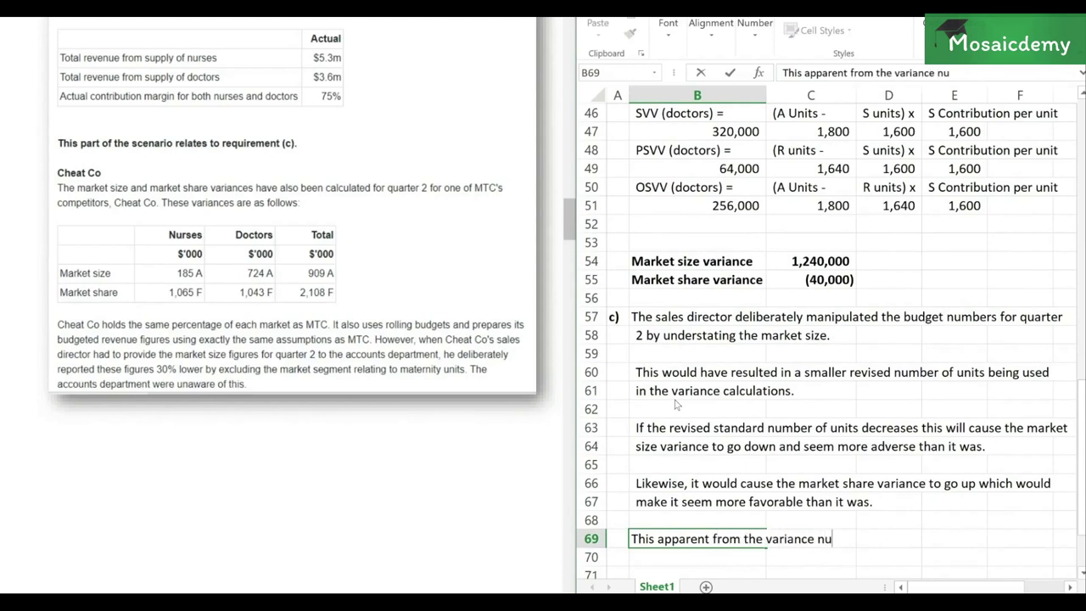
{"action": "type", "text": "mbers for Che"}
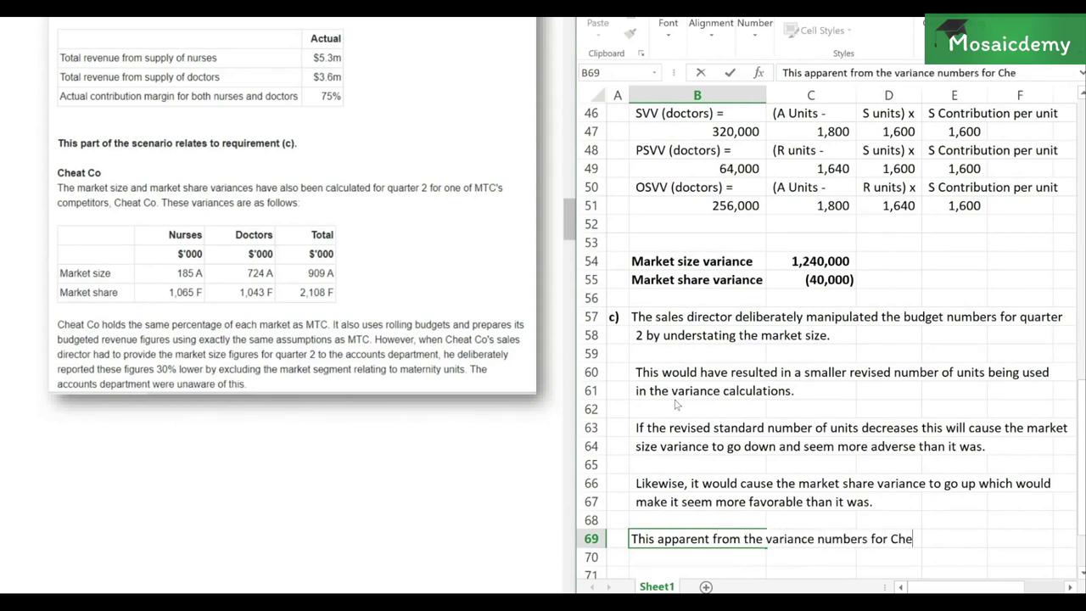
{"action": "type", "text": "at Co where"}
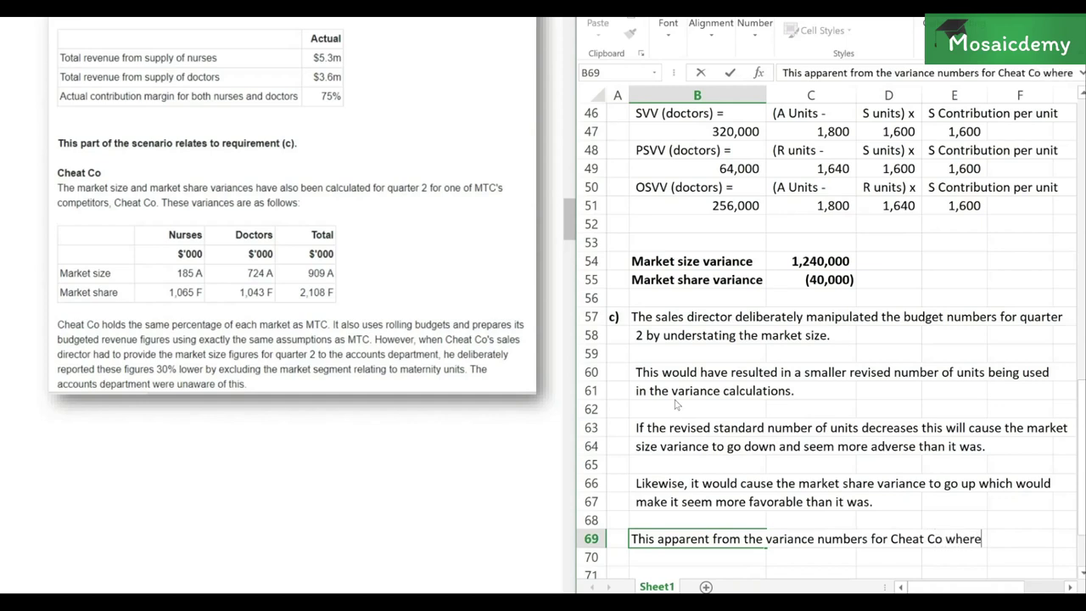
{"action": "type", "text": " the market"}
{"action": "key", "text": "Return"}
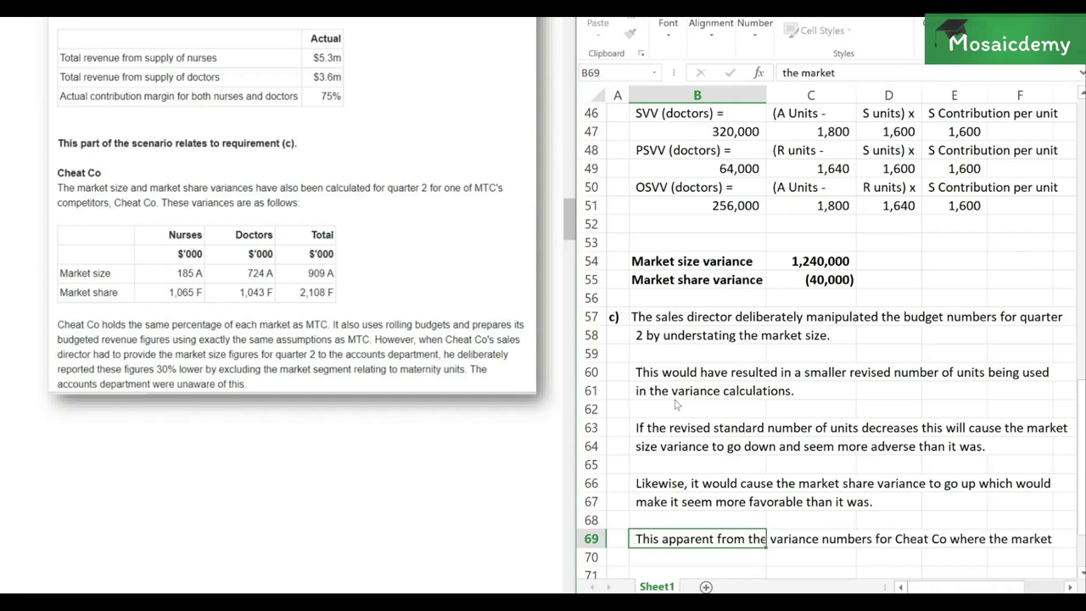
Finish the Cheat Co variance sentence in B70 with "size variance is adverse and market share variance is largely favorable."
{"action": "type", "text": "size variance "}
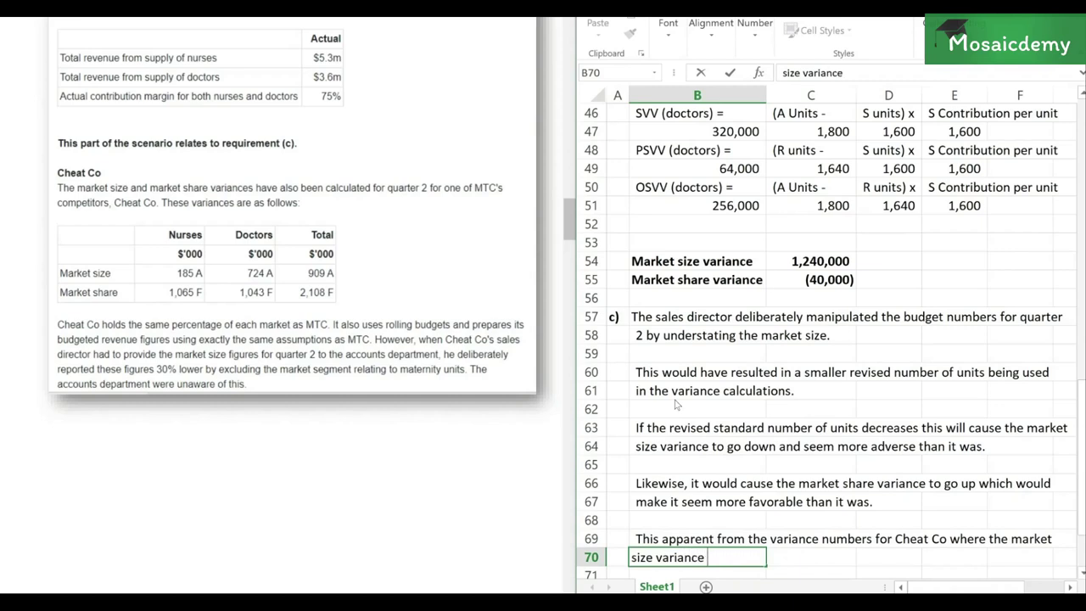
{"action": "type", "text": "is adverse and"}
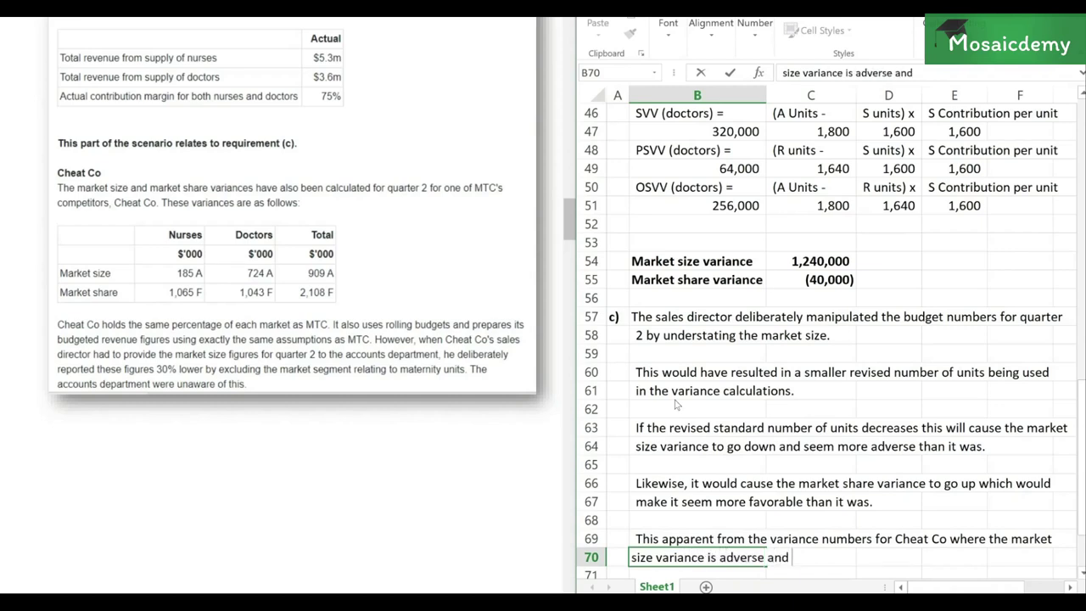
{"action": "type", "text": " market share variance is "}
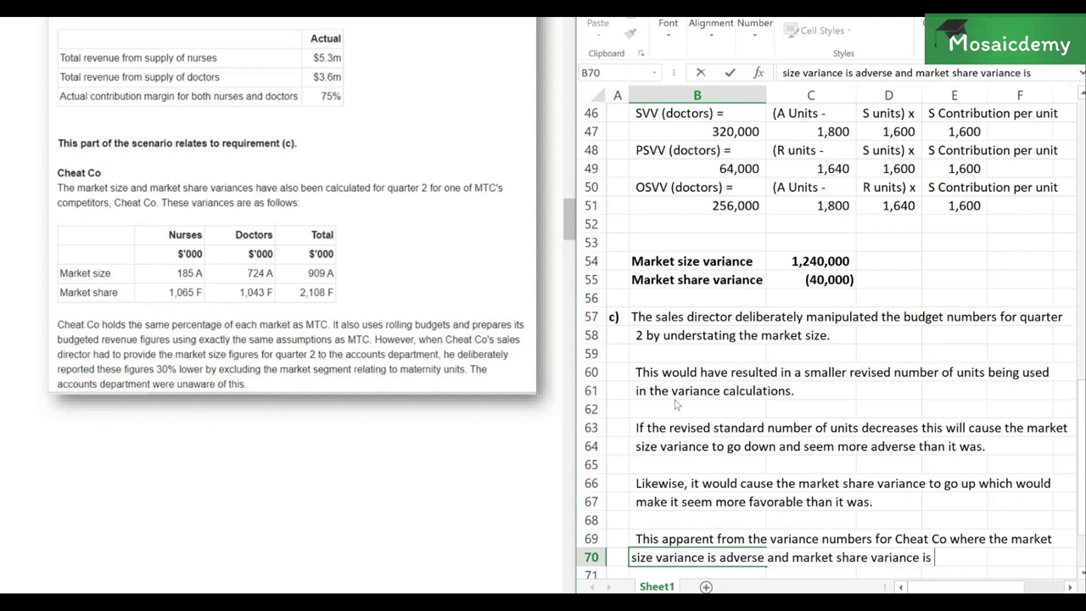
{"action": "type", "text": "largely "}
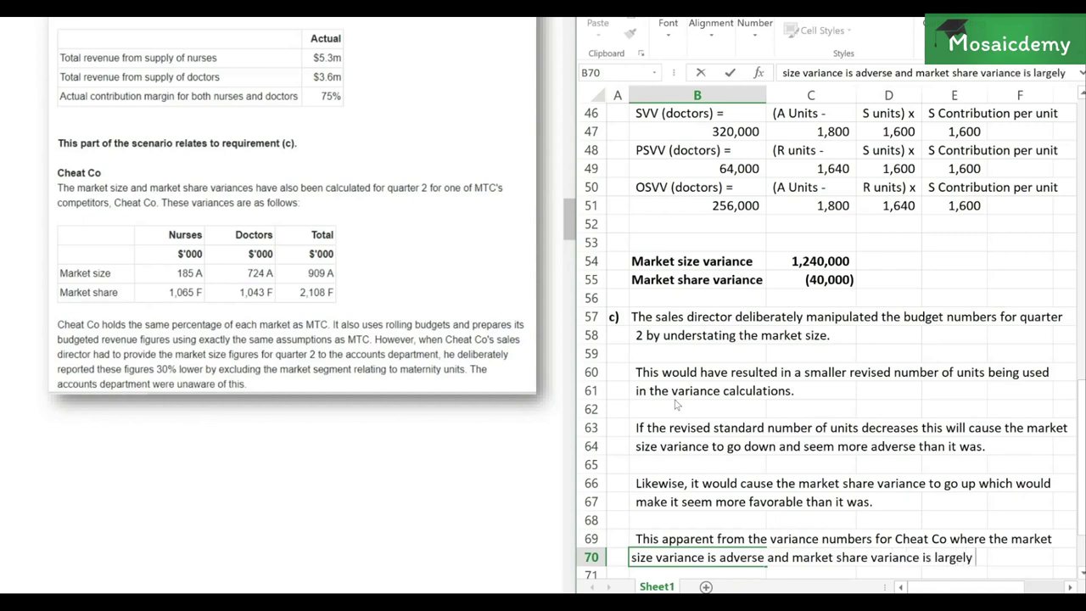
{"action": "type", "text": "favorable."}
{"action": "key", "text": "Return"}
{"action": "key", "text": "Return"}
{"action": "key", "text": "Return"}
{"action": "key", "text": "Up"}
Start a paragraph in B72 with "Keeping in mind that the market size variance is a planning variance and not"
{"action": "type", "text": "Ke"}
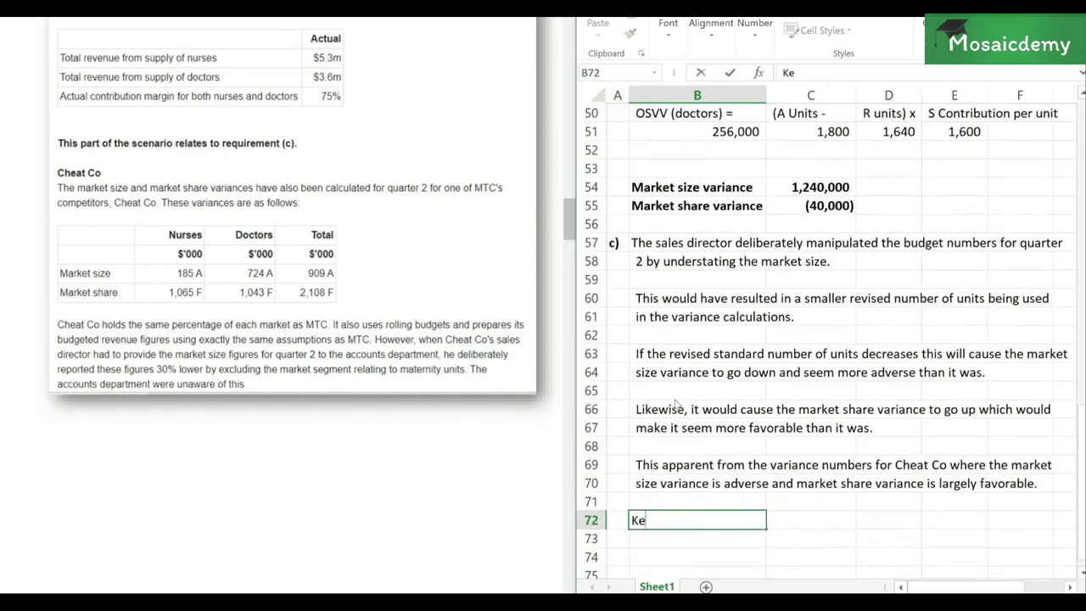
{"action": "type", "text": "eping in mind"}
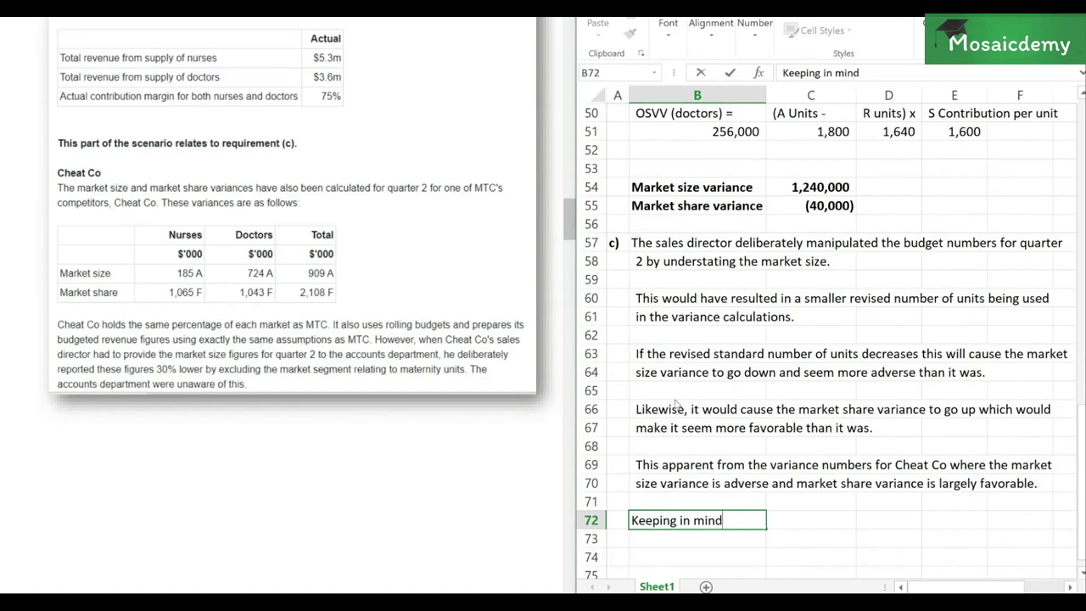
{"action": "type", "text": " that the mark"}
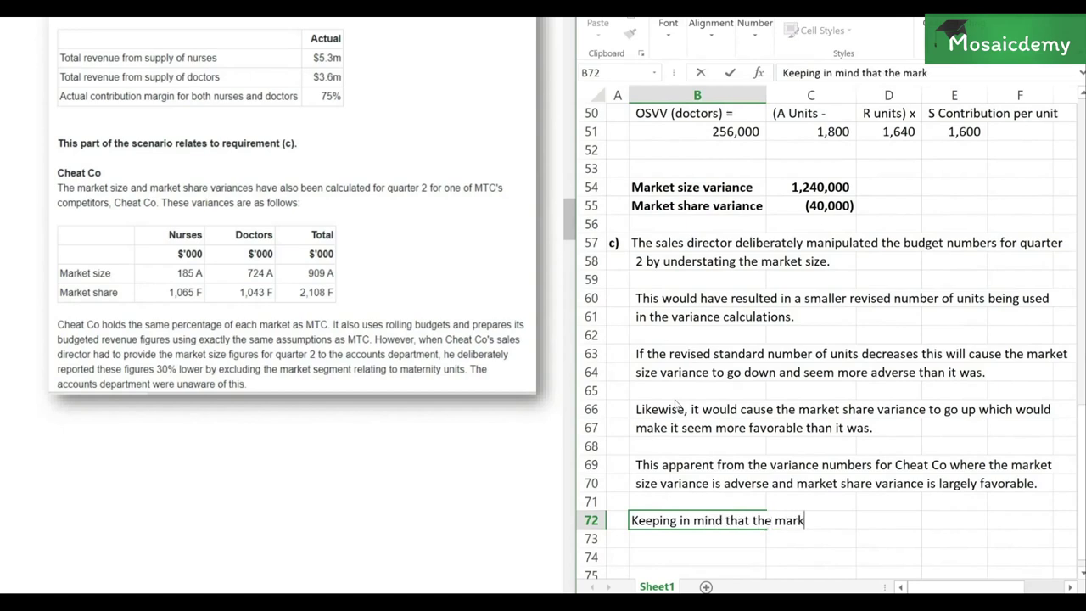
{"action": "type", "text": "et size variance is a planning va"}
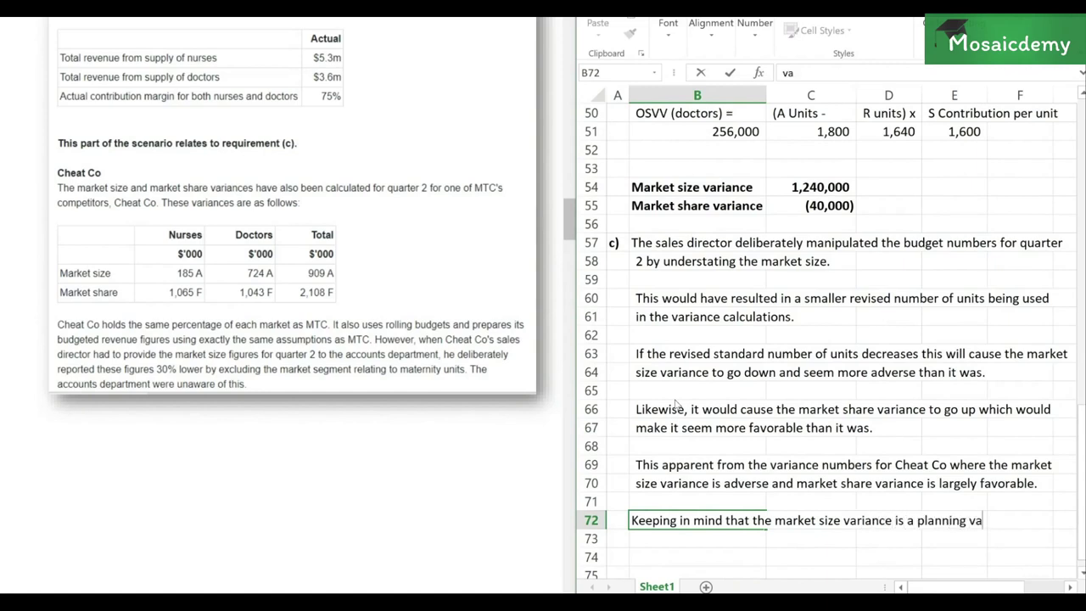
{"action": "type", "text": "riance and not"}
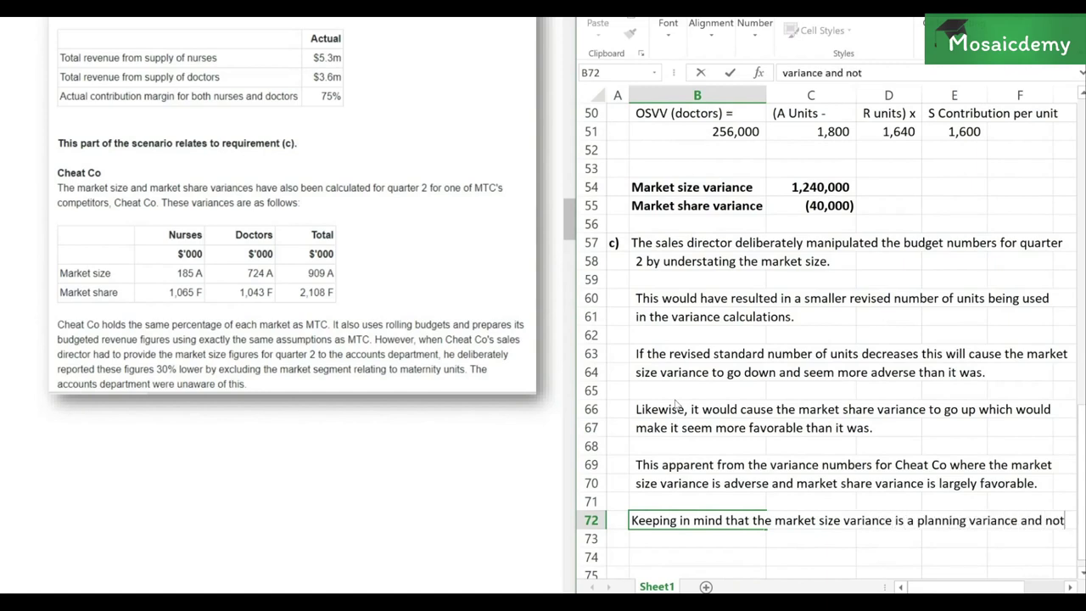
{"action": "key", "text": "Return"}
Continue the planning variance sentence in B73 with "used to judge the manager's performance, it being adverse would have"
{"action": "type", "text": "used to judge the manager's performance, it bei"}
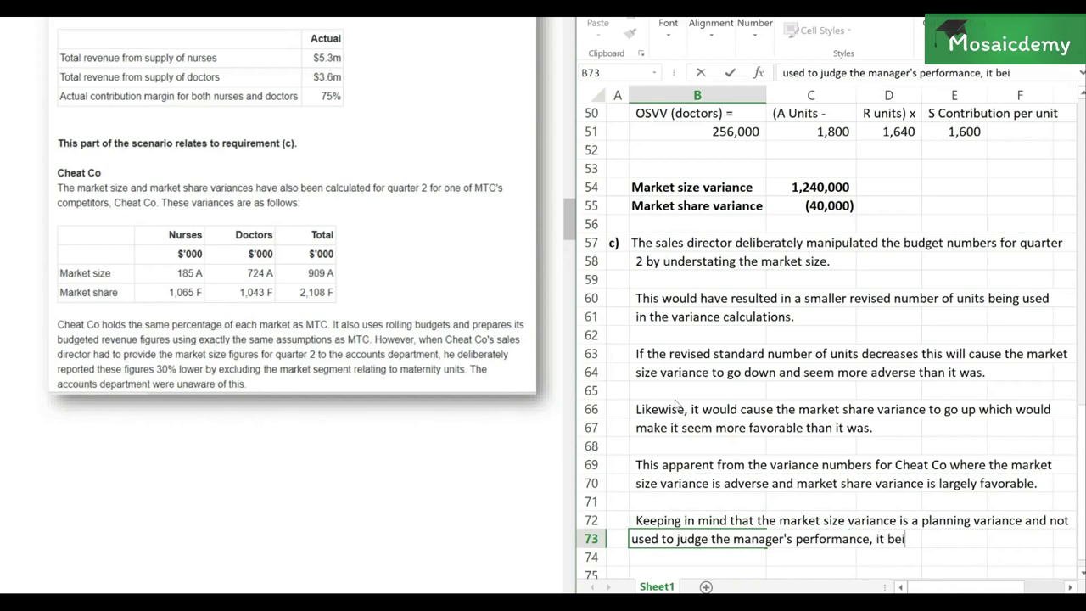
{"action": "type", "text": "ng adverse"}
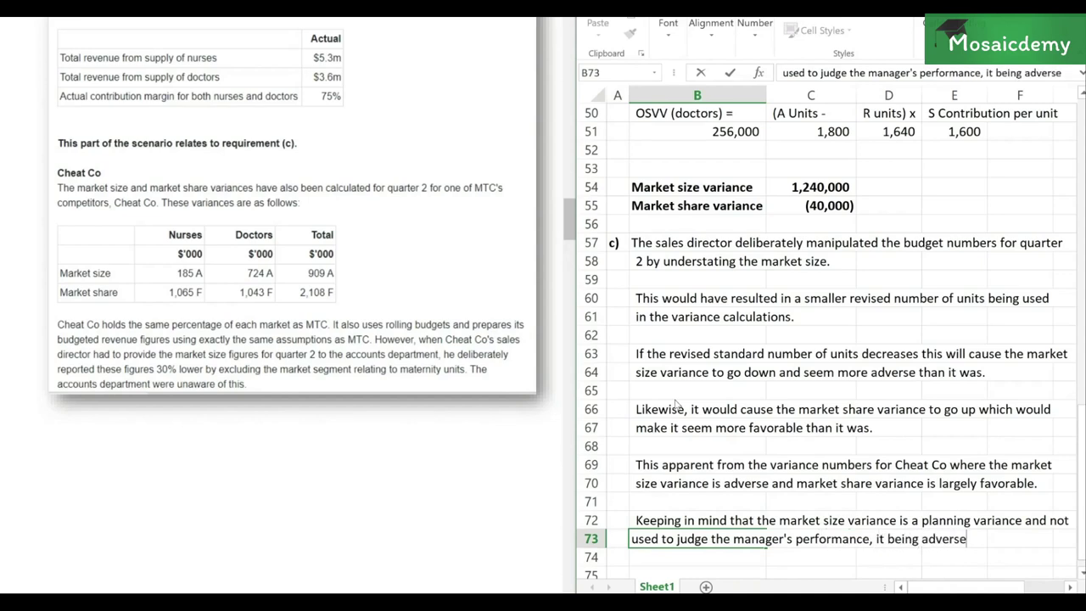
{"action": "type", "text": " would have"}
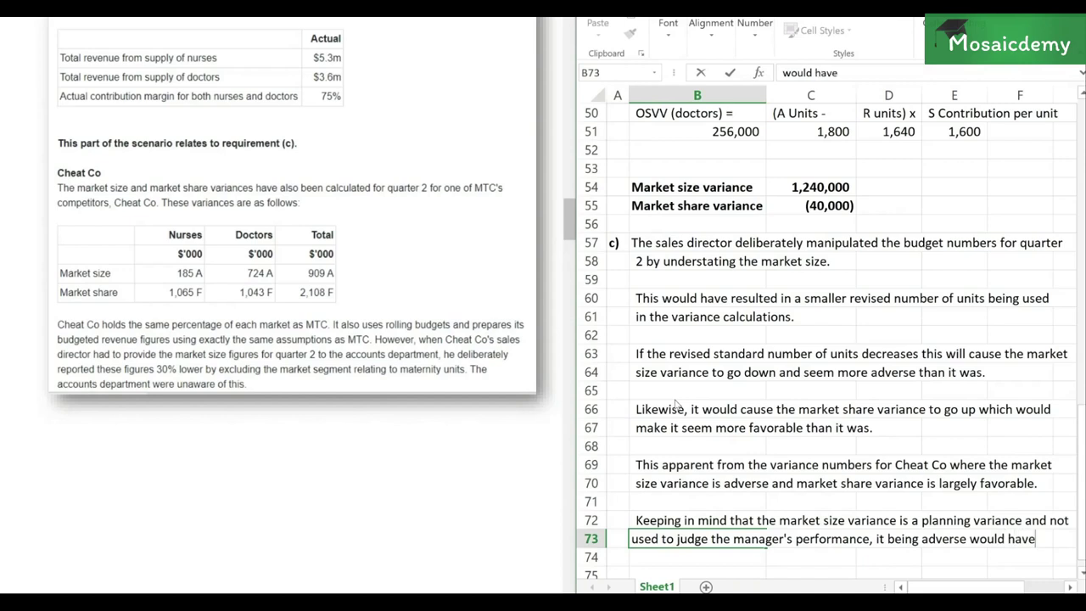
{"action": "key", "text": "Return"}
Change the word "manager's" to "director's" in the B73 text
{"action": "key", "text": "Up"}
{"action": "key", "text": "F2"}
{"action": "key", "text": "Left"}
{"action": "key", "text": "Left"}
{"action": "key", "text": "Left"}
{"action": "key", "text": "Left"}
{"action": "key", "text": "Left"}
{"action": "key", "text": "Left"}
{"action": "key", "text": "Left"}
{"action": "key", "text": "Left"}
{"action": "key", "text": "Left"}
{"action": "key", "text": "Left"}
{"action": "key", "text": "Left"}
{"action": "key", "text": "Left"}
{"action": "key", "text": "Left"}
{"action": "key", "text": "Left"}
{"action": "key", "text": "Left"}
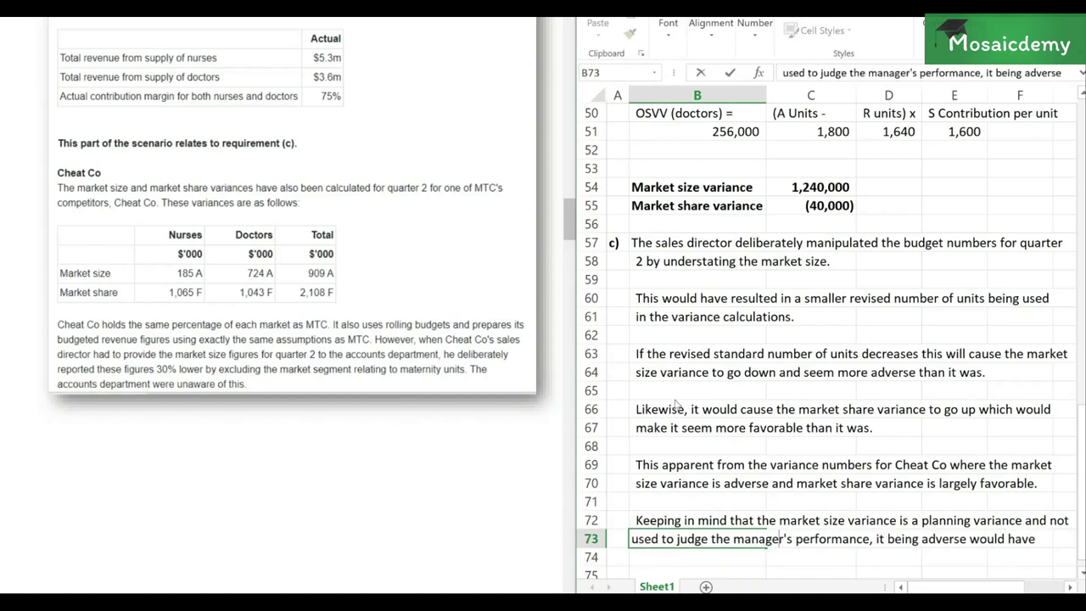
{"action": "key", "text": "BackSpace"}
{"action": "key", "text": "BackSpace"}
{"action": "key", "text": "BackSpace"}
{"action": "key", "text": "BackSpace"}
{"action": "key", "text": "BackSpace"}
{"action": "key", "text": "BackSpace"}
{"action": "type", "text": "directo"}
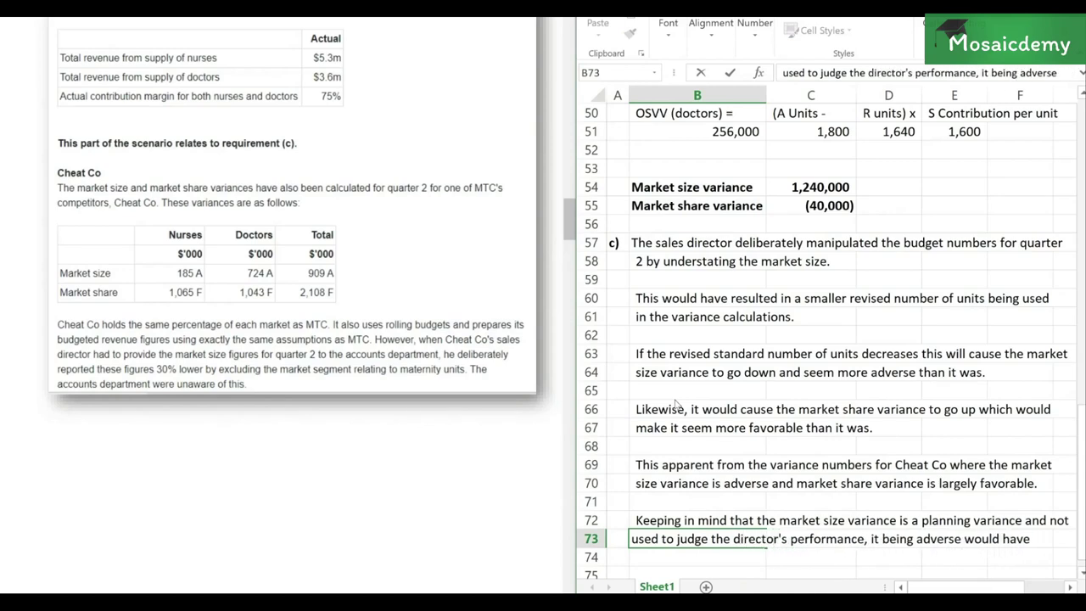
{"action": "key", "text": "Return"}
{"action": "key", "text": "Down"}
{"action": "key", "text": "Up"}
{"action": "type", "text": "keeping in mind that the market size variance is a planning variance and not"}
{"action": "type", "text": "know"}
{"action": "key", "text": "BackSpace"}
{"action": "key", "text": "BackSpace"}
{"action": "key", "text": "BackSpace"}
{"action": "key", "text": "BackSpace"}
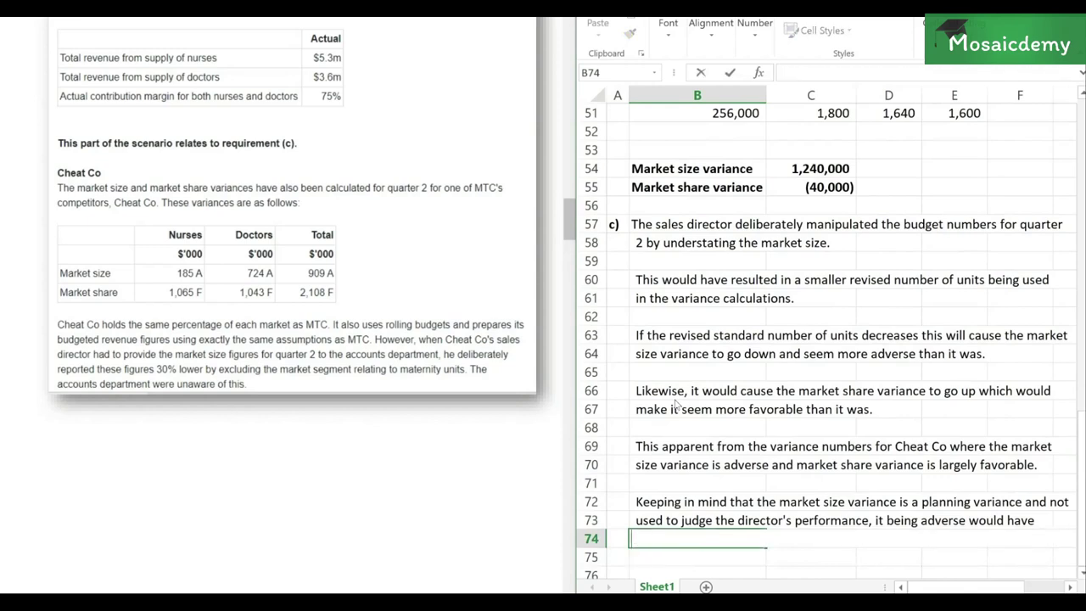
{"action": "key", "text": "Return"}
{"action": "key", "text": "Up"}
{"action": "type", "text": "no"}
{"action": "key", "text": "Return"}
{"action": "key", "text": "Up"}
Finish the planning variance sentence in B74 with "no impact on the director's performance evaluation."
{"action": "type", "text": "no impac"}
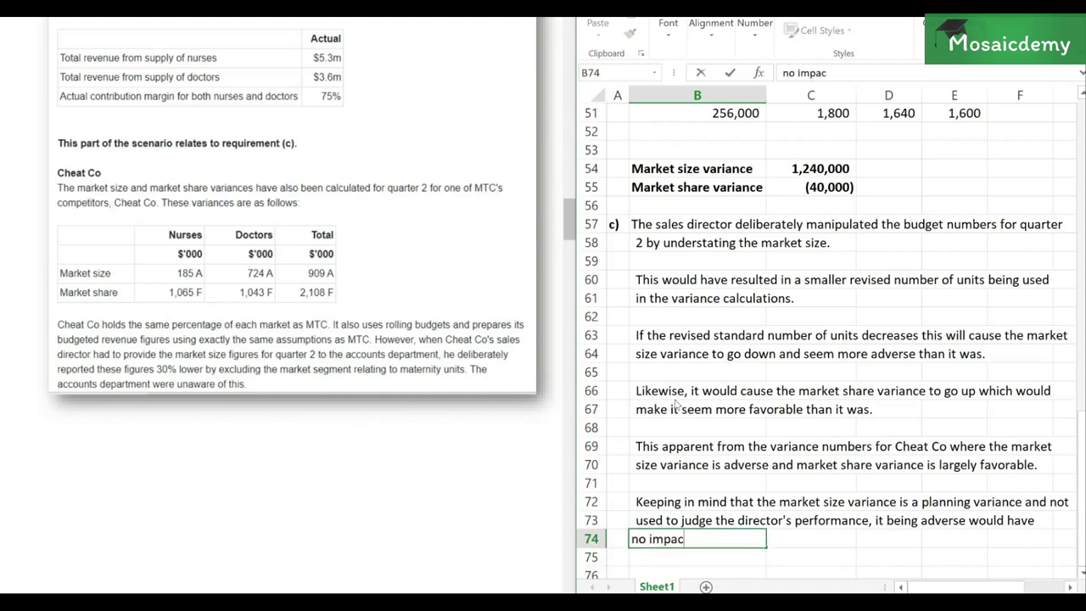
{"action": "type", "text": "t on the director's performan"}
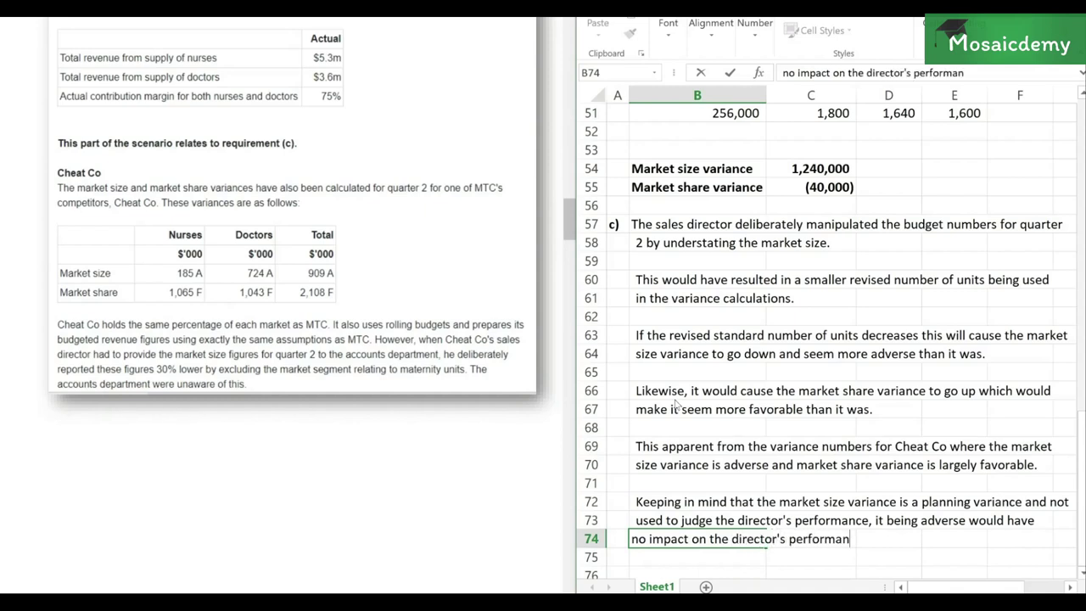
{"action": "type", "text": "ce evaluation"}
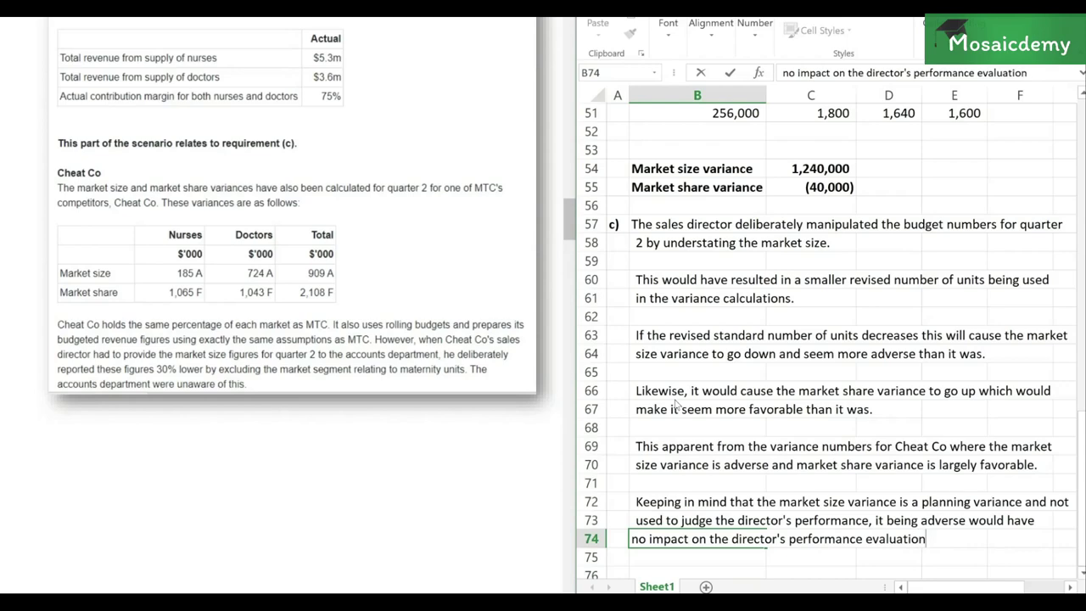
{"action": "type", "text": "."}
{"action": "key", "text": "Return"}
{"action": "key", "text": "Return"}
Start a paragraph in B76 with "Likewise, the improved market share variance will be used to evaluate the"
{"action": "type", "text": "Likewise, the improved"}
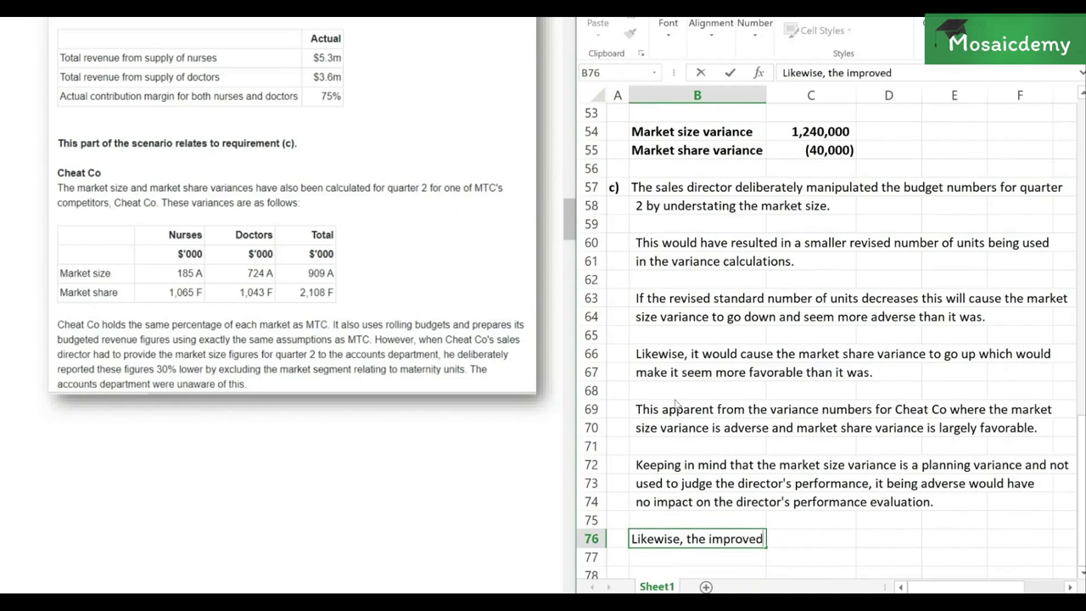
{"action": "type", "text": " market shar"}
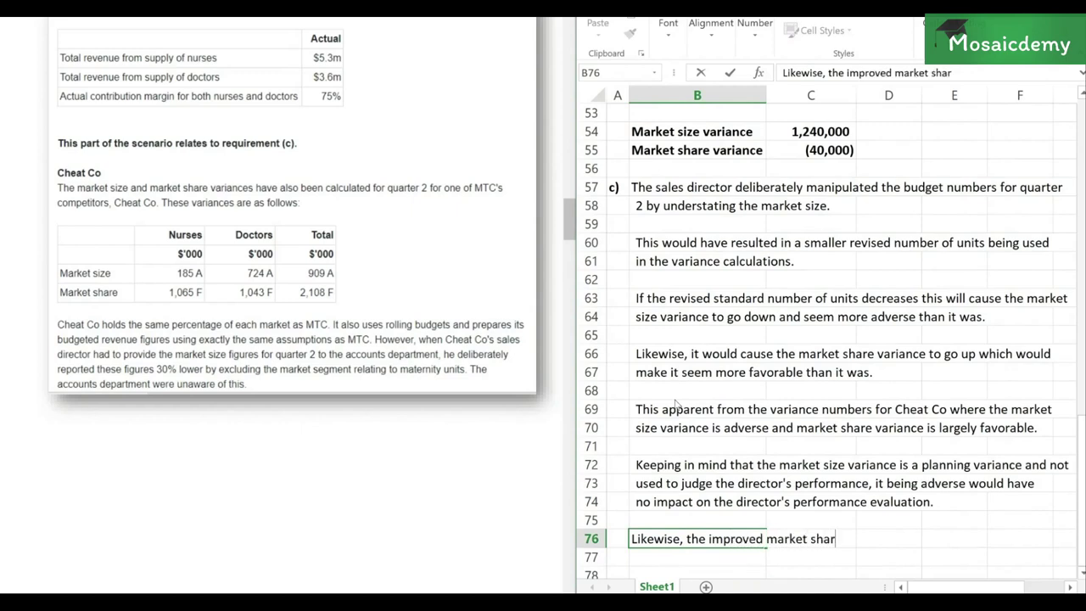
{"action": "type", "text": "e varian"}
{"action": "type", "text": "wil"}
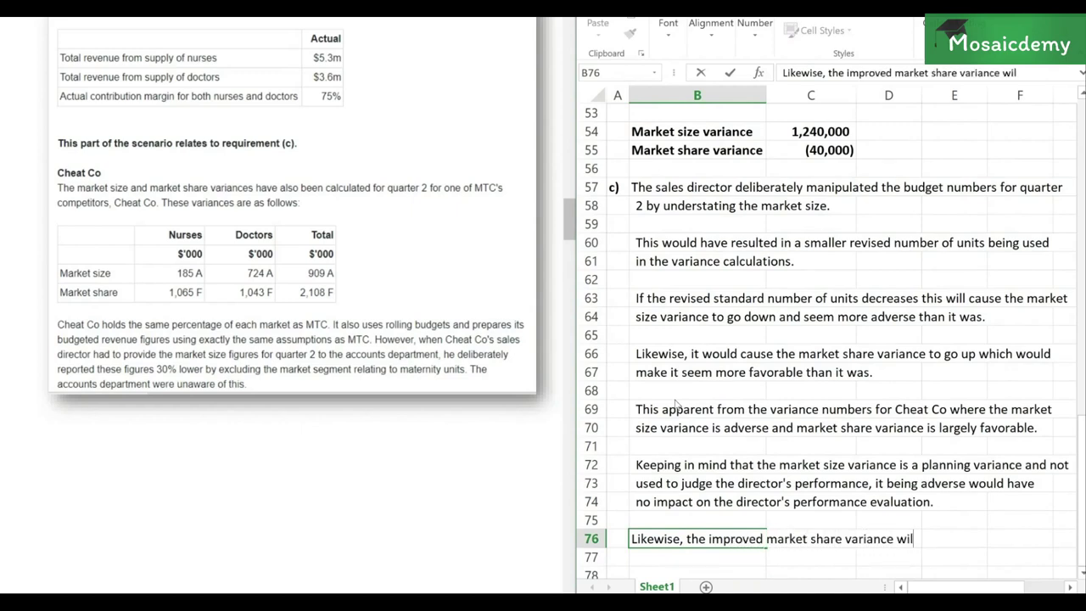
{"action": "type", "text": "l be used to"}
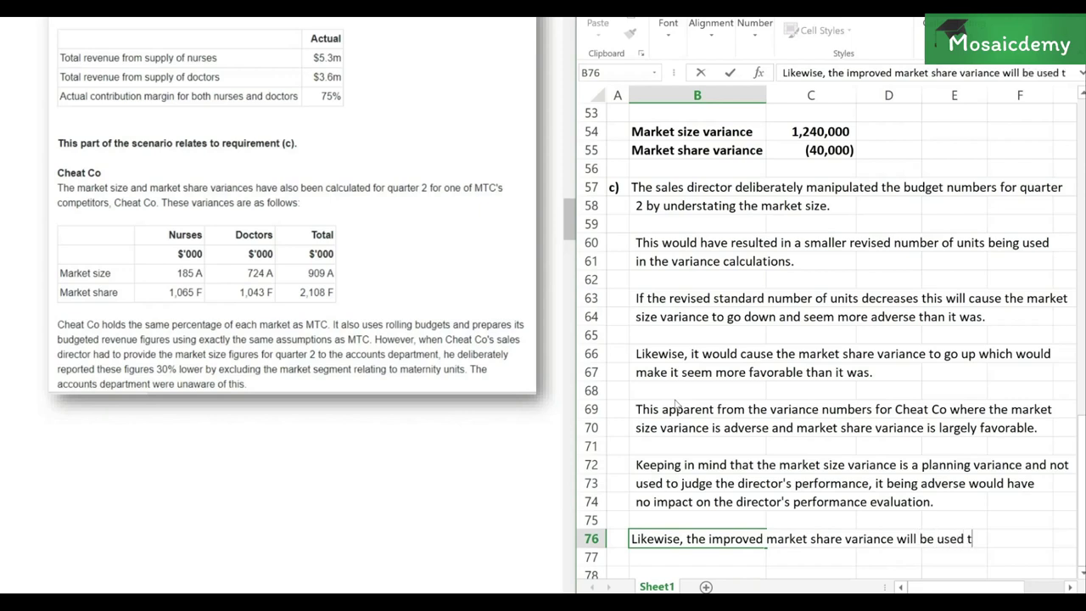
{"action": "key", "text": "BackSpace"}
{"action": "type", "text": ", and"}
{"action": "key", "text": "BackSpace"}
{"action": "key", "text": "BackSpace"}
{"action": "key", "text": "BackSpace"}
{"action": "type", "text": "to evaluate the"}
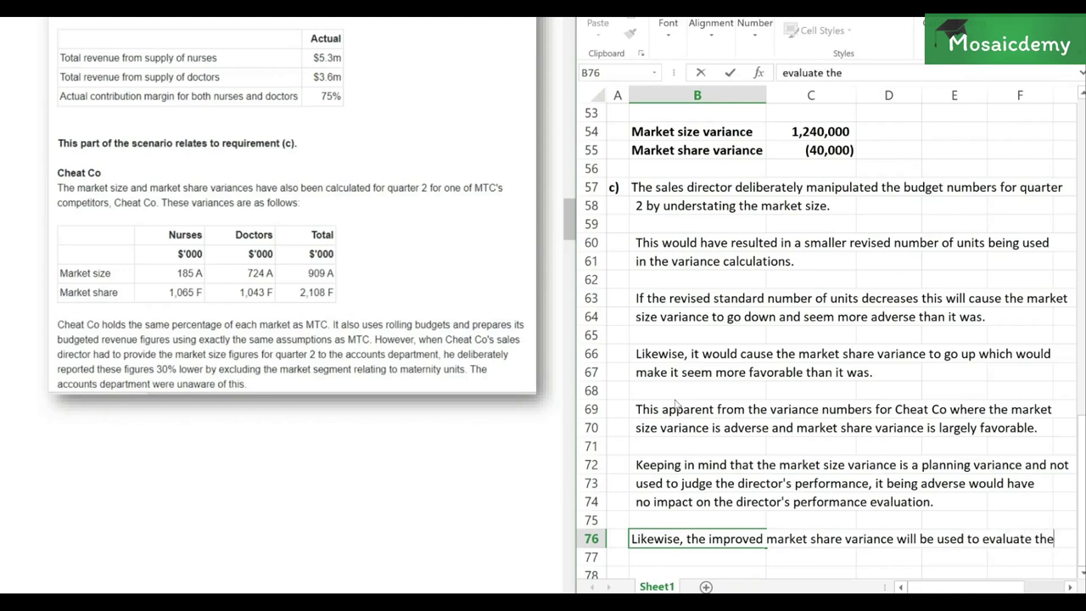
{"action": "key", "text": "Return"}
Finish the market share sentence in B77 with "director's performance and show it to be much better than it actually is."
{"action": "type", "text": "director's "}
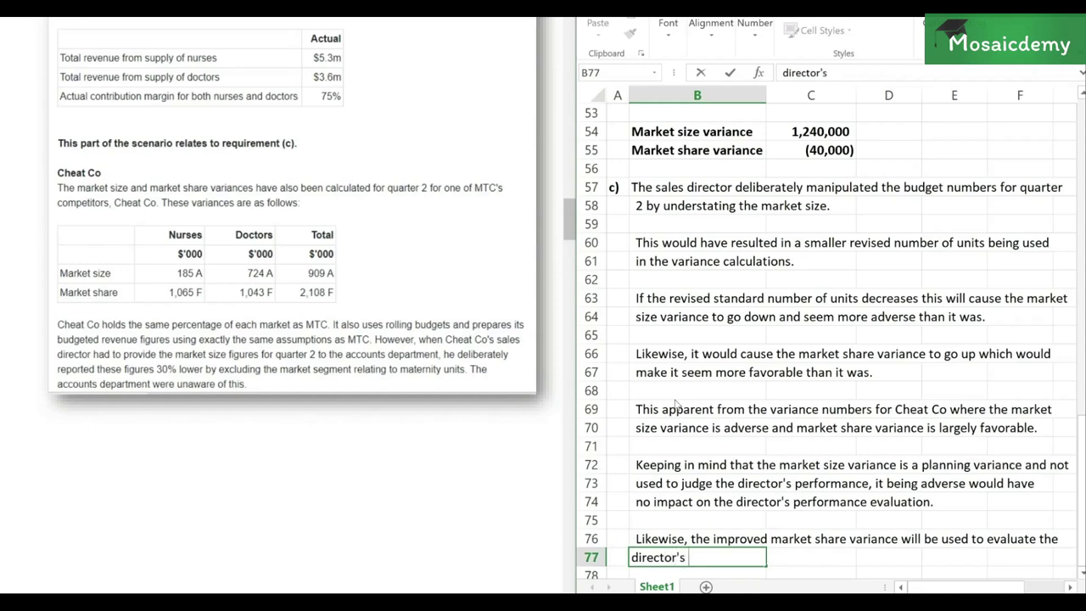
{"action": "type", "text": "performance and "}
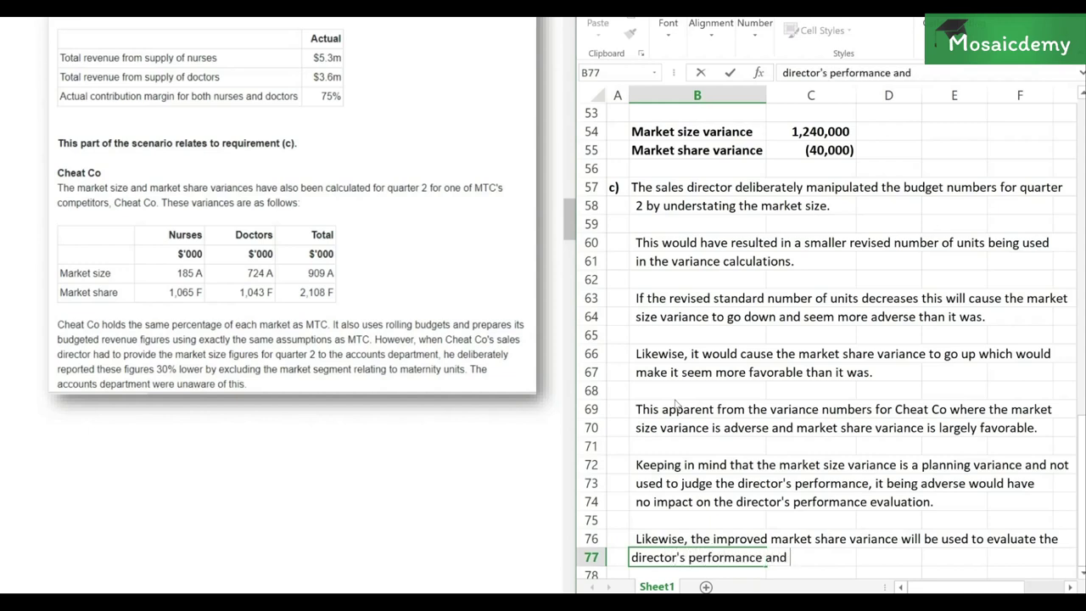
{"action": "type", "text": "show it w"}
{"action": "key", "text": "BackSpace"}
{"action": "type", "text": "to"}
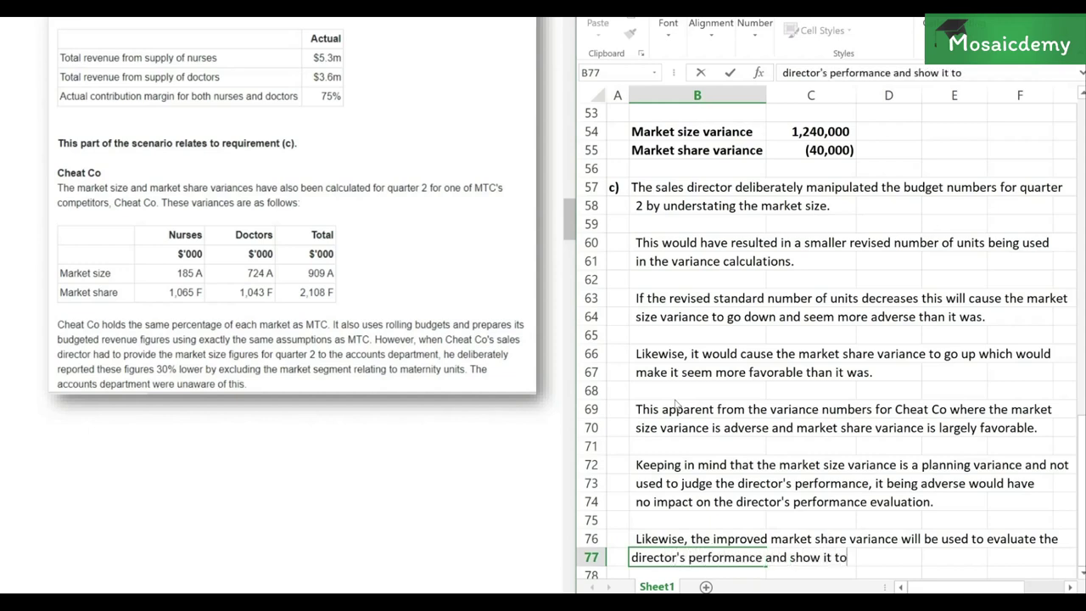
{"action": "type", "text": " be much be"}
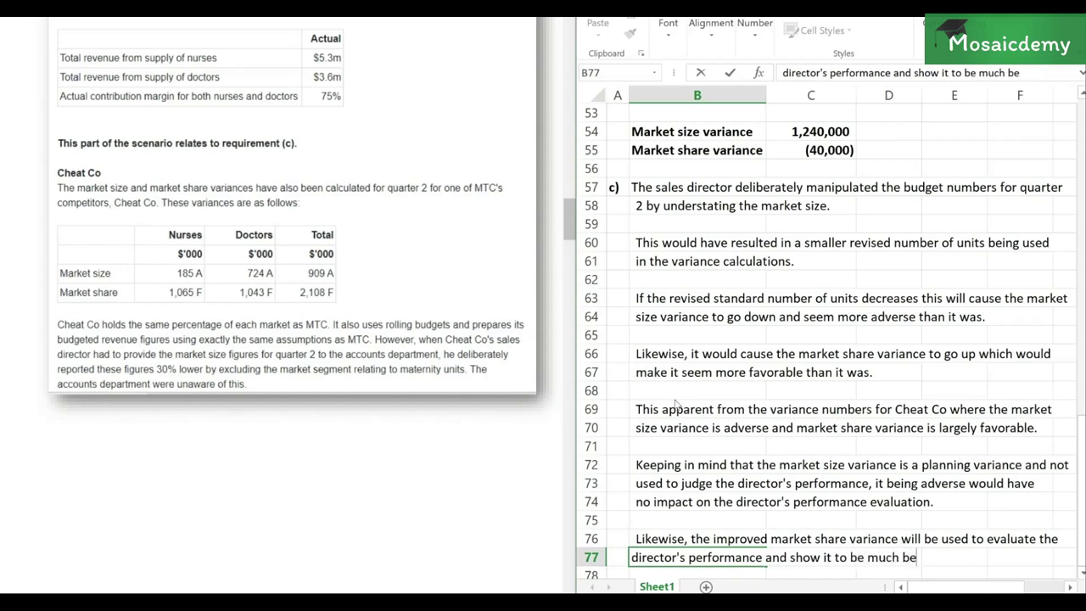
{"action": "type", "text": "tter than i"}
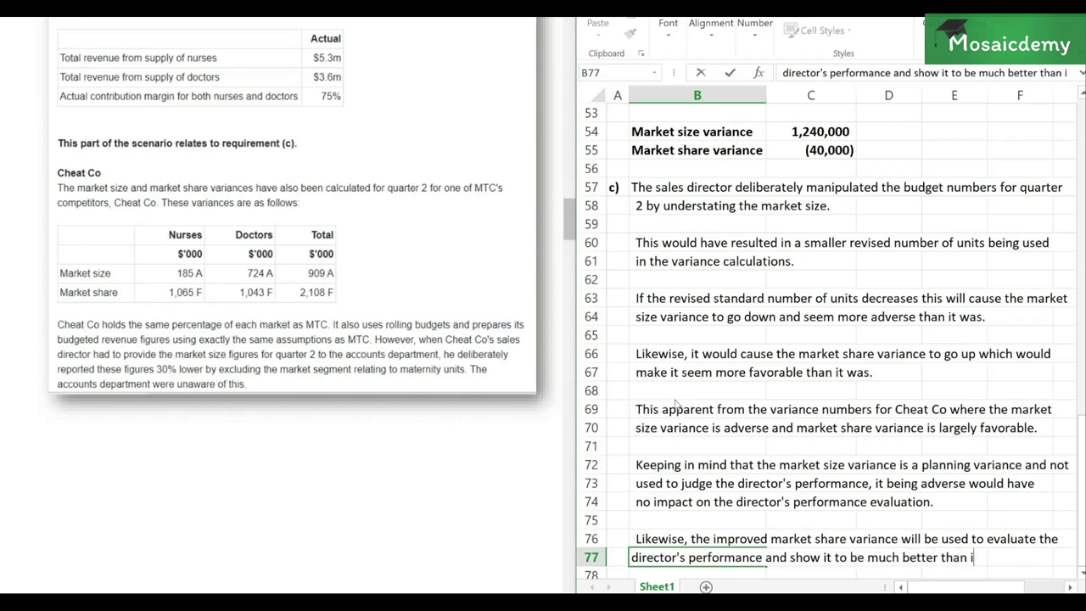
{"action": "type", "text": "t actually is"}
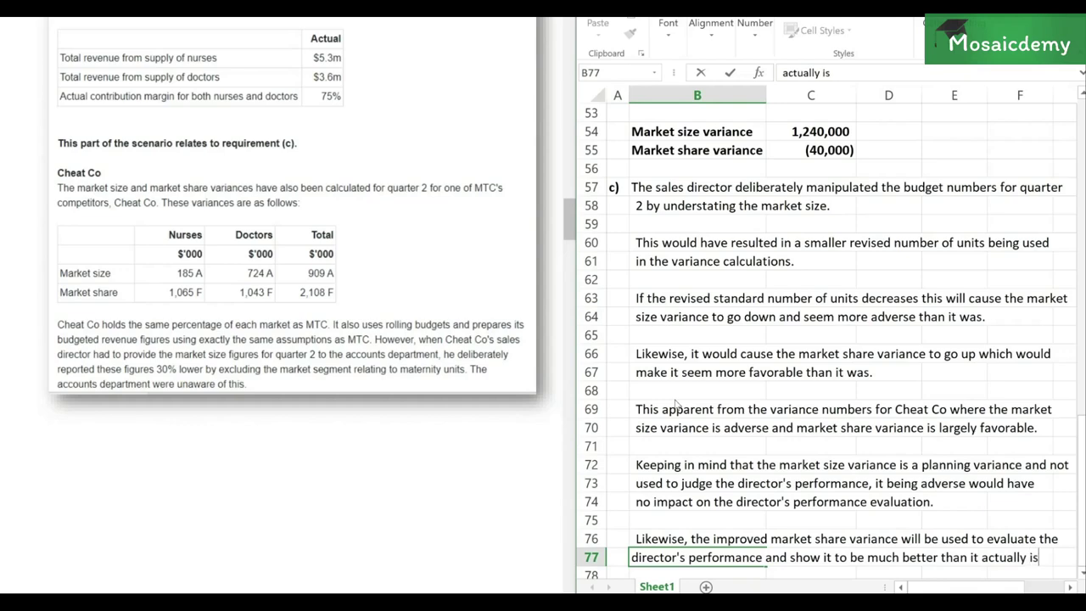
{"action": "type", "text": "."}
{"action": "key", "text": "Return"}
{"action": "key", "text": "Return"}
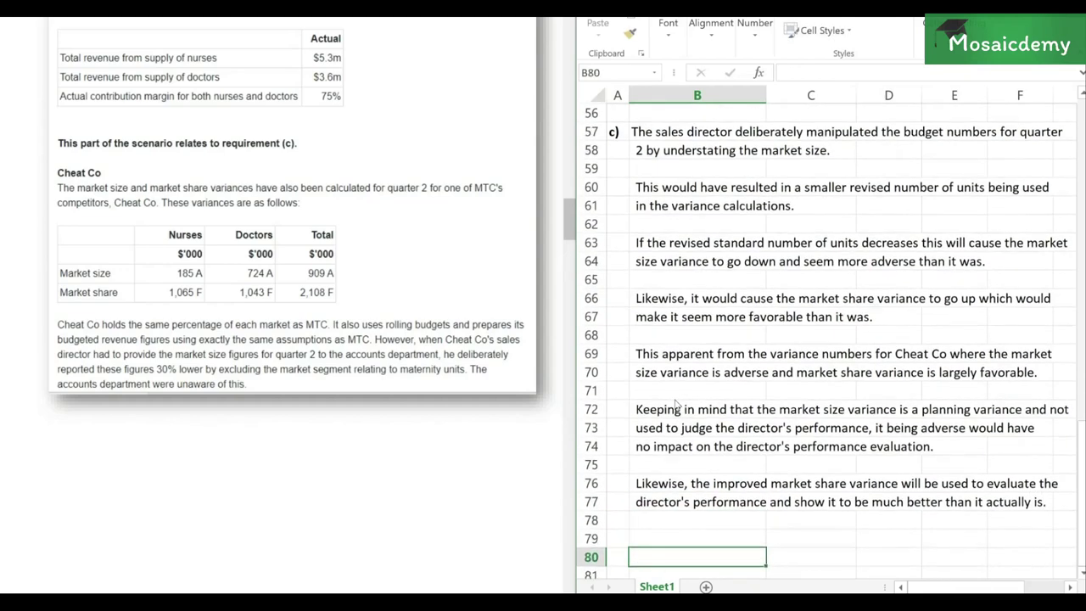
Start a paragraph in B79 with "Given the fact that the director did this deliberately it is clear that this is"
{"action": "type", "text": "Given the"}
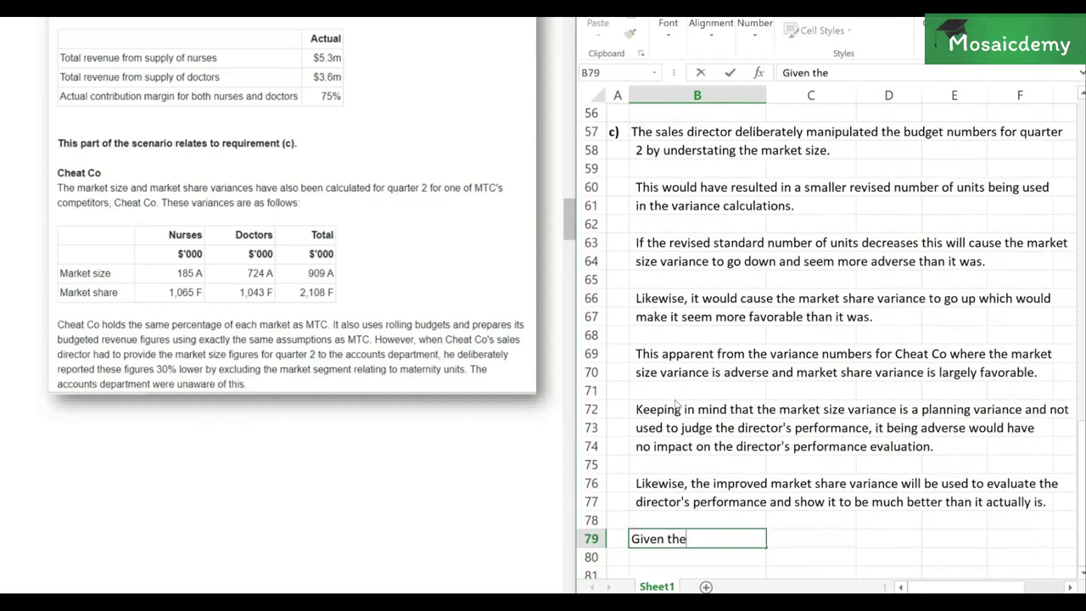
{"action": "type", "text": " fact that the man"}
{"action": "key", "text": "BackSpace"}
{"action": "key", "text": "BackSpace"}
{"action": "key", "text": "BackSpace"}
{"action": "type", "text": "director "}
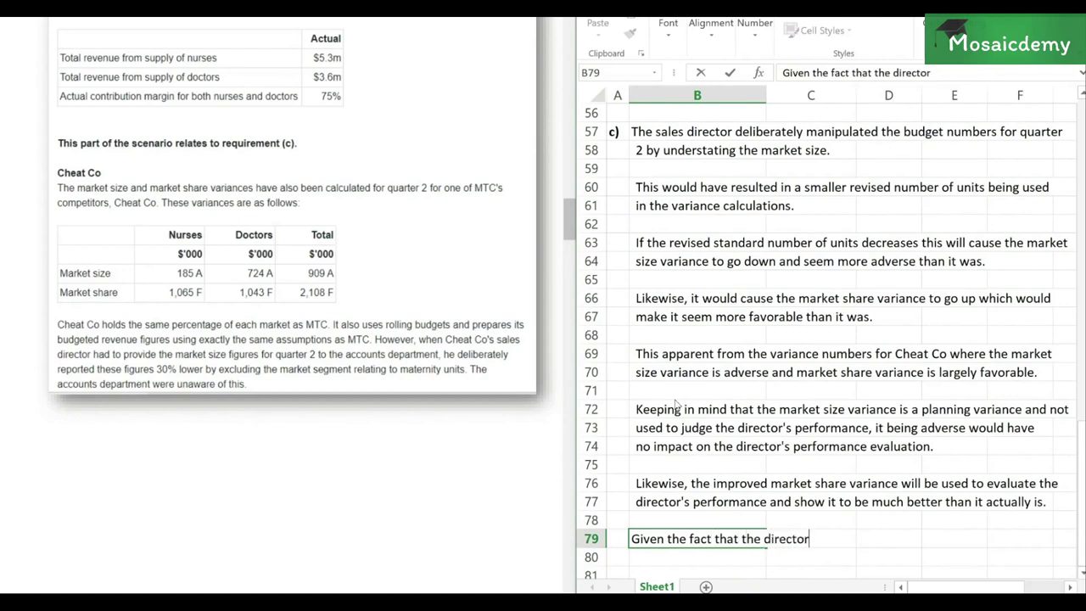
{"action": "type", "text": "did this "}
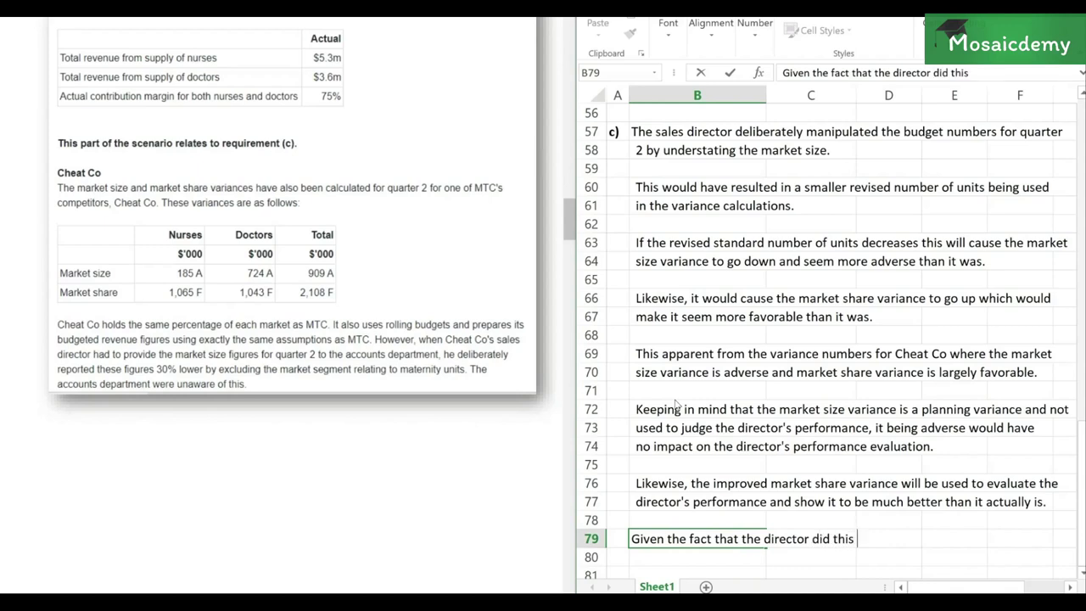
{"action": "type", "text": "deliberat"}
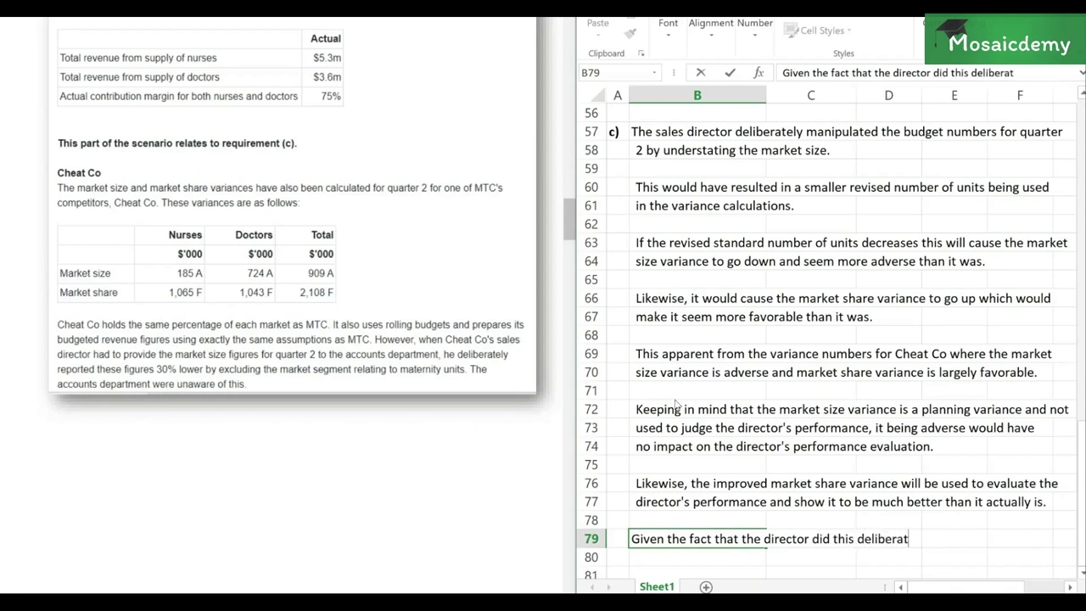
{"action": "type", "text": "ely it is clear that this is"}
{"action": "key", "text": "Return"}
Continue the paragraph in B80 with "what he wanted. He wanted the operational variance to look better than"
{"action": "type", "text": "what he wanted. He wanted the operational variance to look better than"}
{"action": "key", "text": "Return"}
Continue in B81 with "it actually was so that, likely, he could get a better performance evaluation"
{"action": "type", "text": "it actually was "}
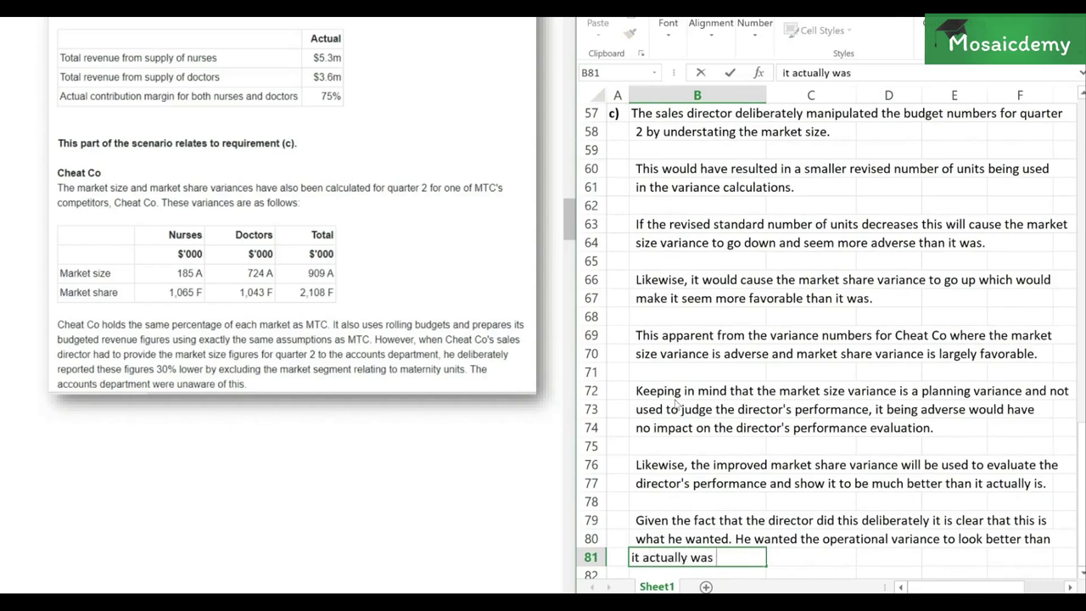
{"action": "type", "text": "so that, lik"}
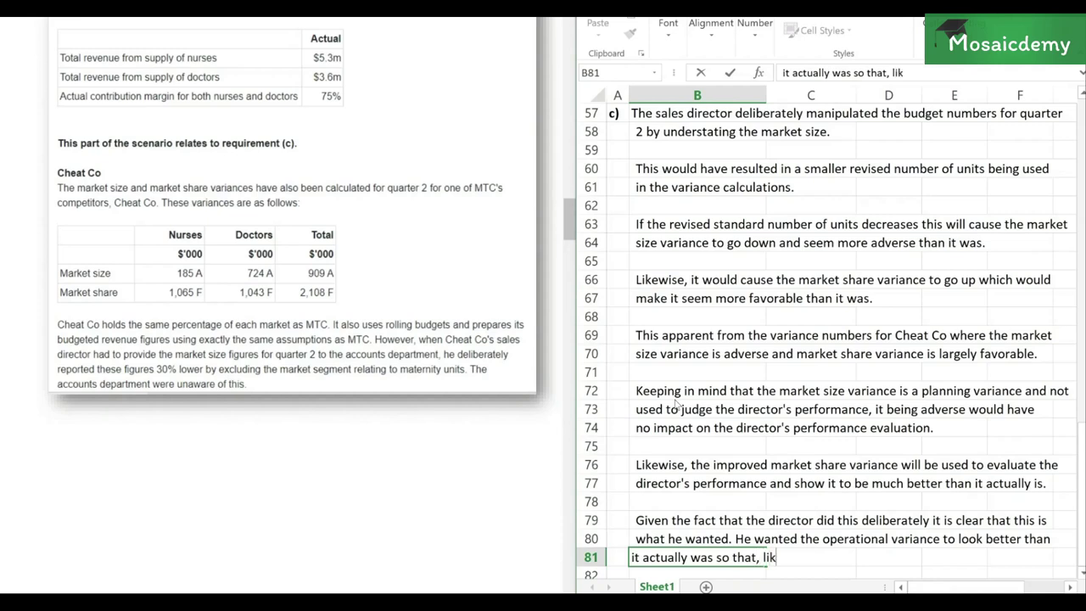
{"action": "type", "text": "ely, he cou"}
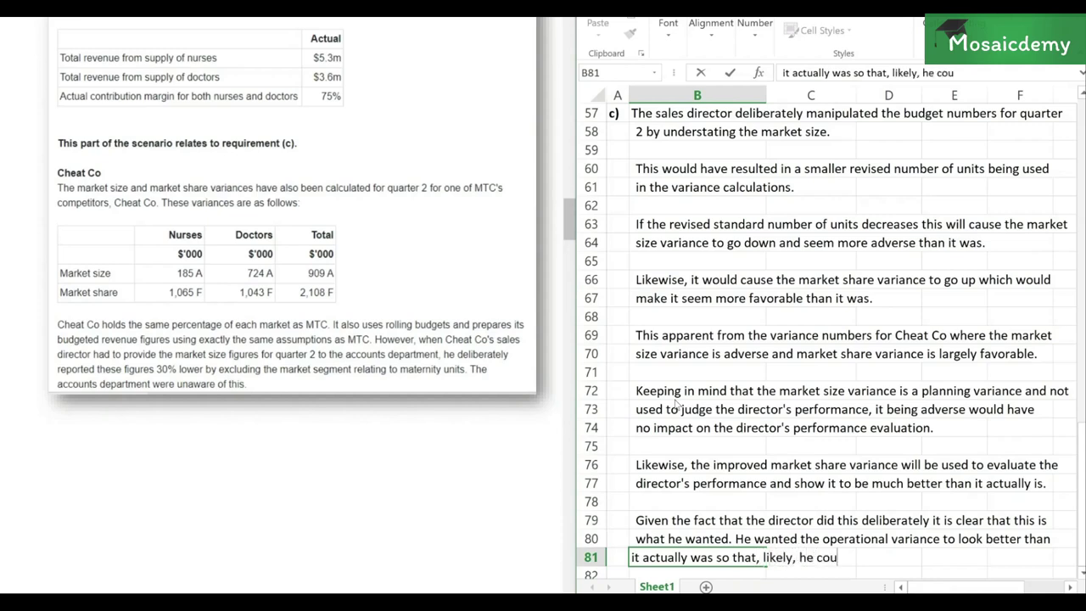
{"action": "type", "text": "ld get a be"}
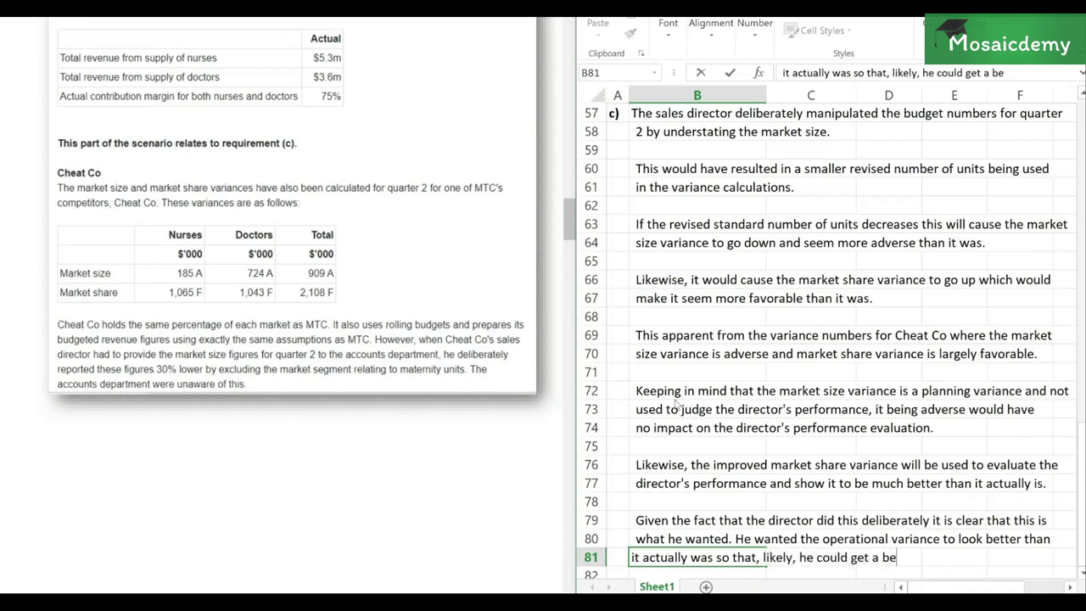
{"action": "type", "text": "tter performan"}
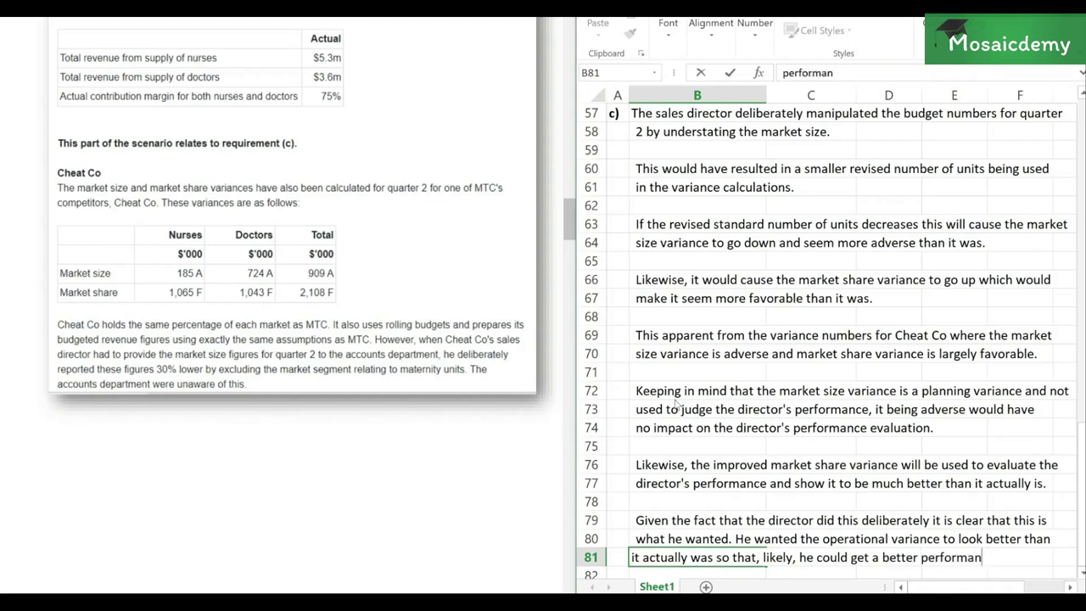
{"action": "type", "text": "ce evaluation"}
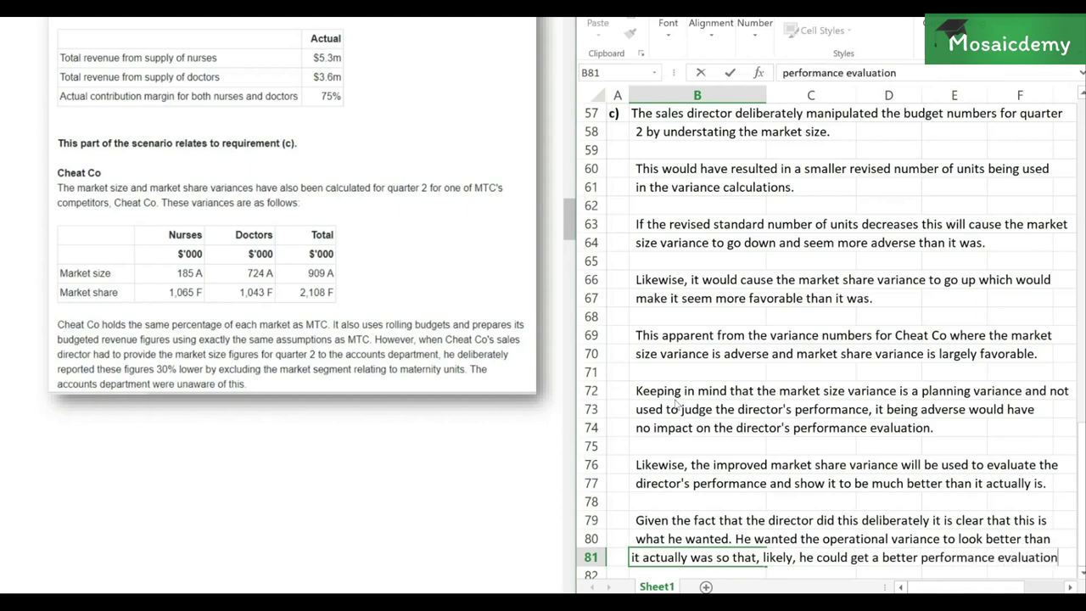
{"action": "key", "text": "Return"}
Finish the paragraph about the director's motive in B82 with "and possibly a higher bonus."
{"action": "type", "text": "and pos"}
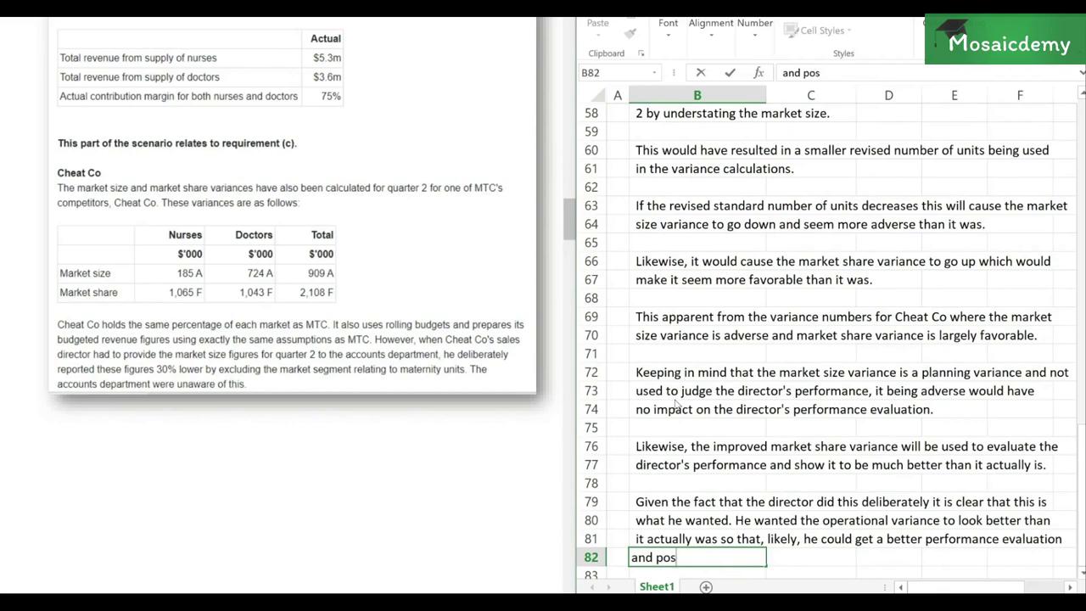
{"action": "type", "text": "sibly a h"}
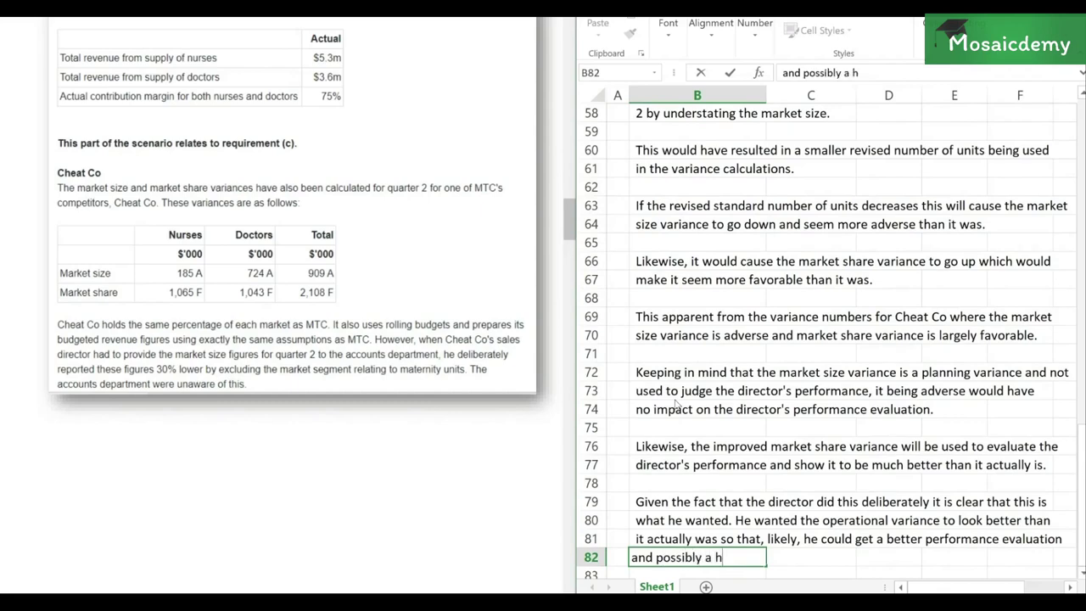
{"action": "type", "text": "igher bonus."}
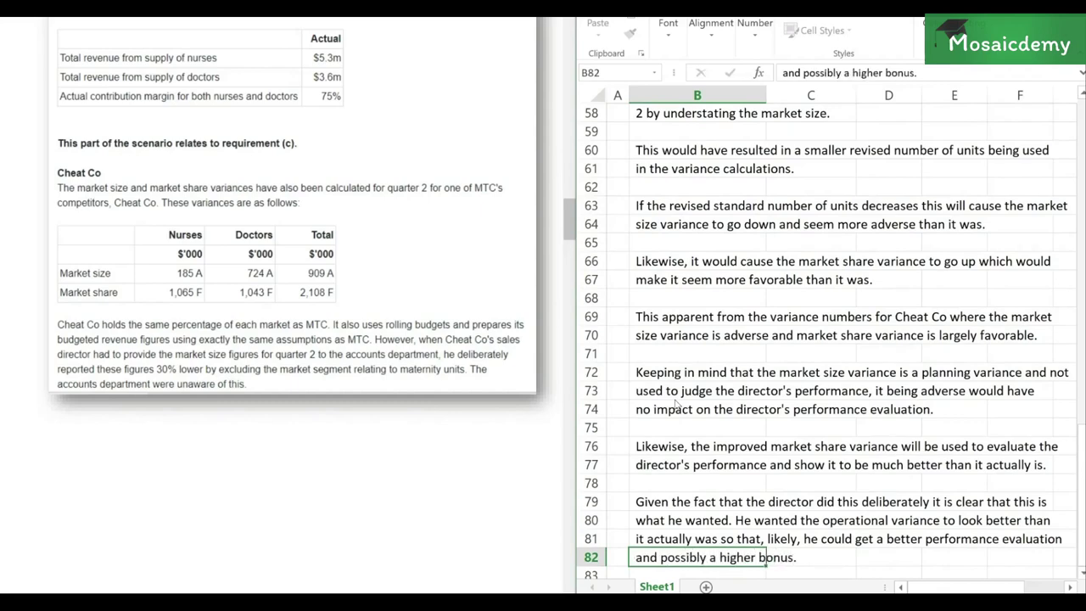
{"action": "key", "text": "Return"}
Add the closing sentence in B84: "This is not doubt dishonest and dysfunctional behavior from the sales director."
{"action": "key", "text": "Return"}
{"action": "type", "text": "This is not doubt dishonest and d"}
{"action": "key", "text": "BackSpace"}
{"action": "type", "text": "dys"}
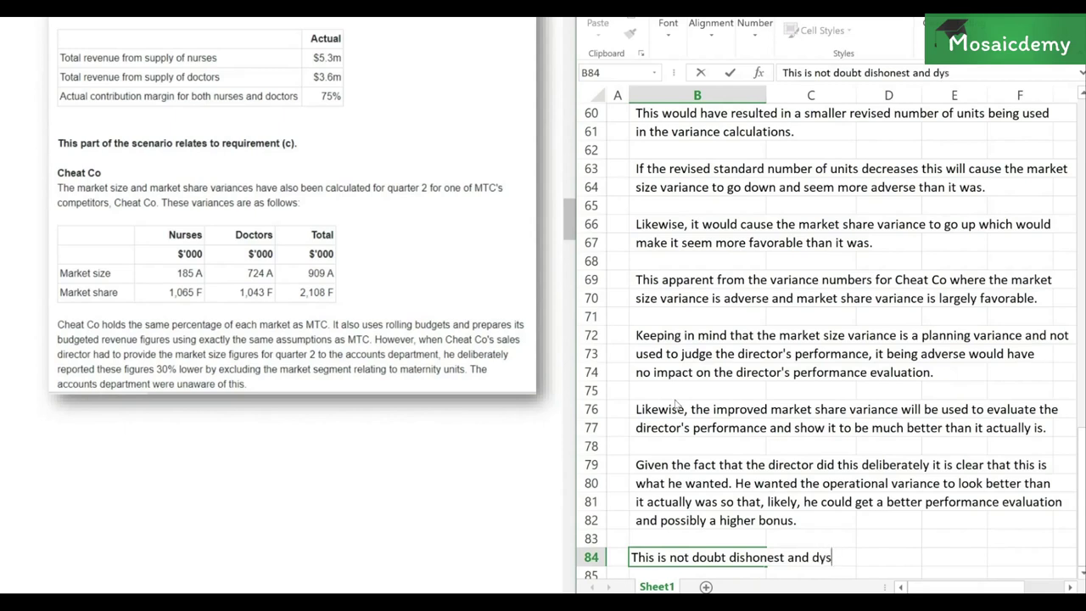
{"action": "type", "text": "functional behaviro"}
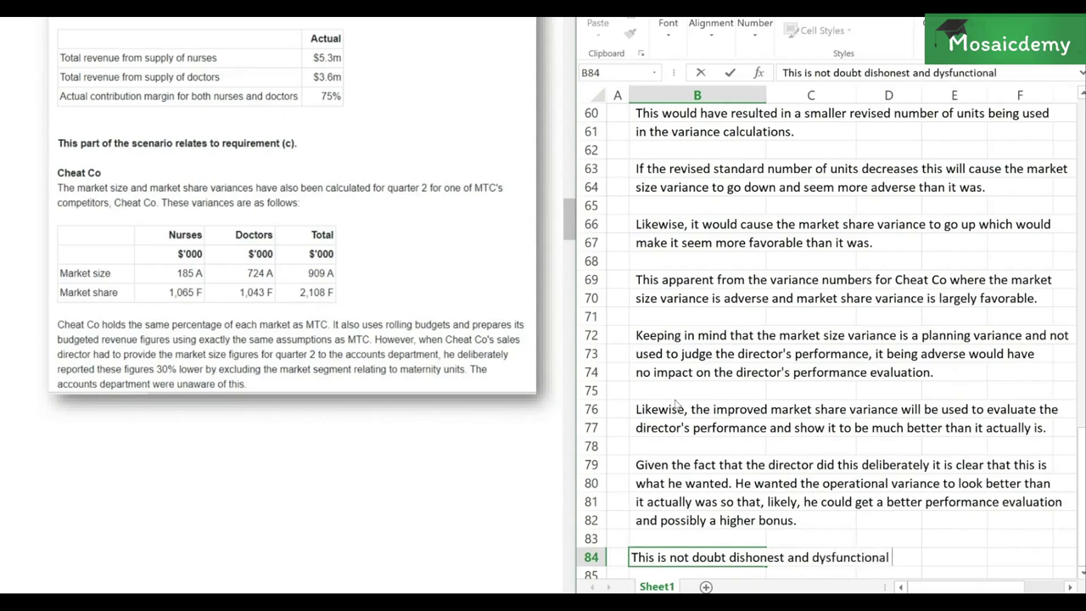
{"action": "key", "text": "BackSpace"}
{"action": "key", "text": "BackSpace"}
{"action": "type", "text": "or from t"}
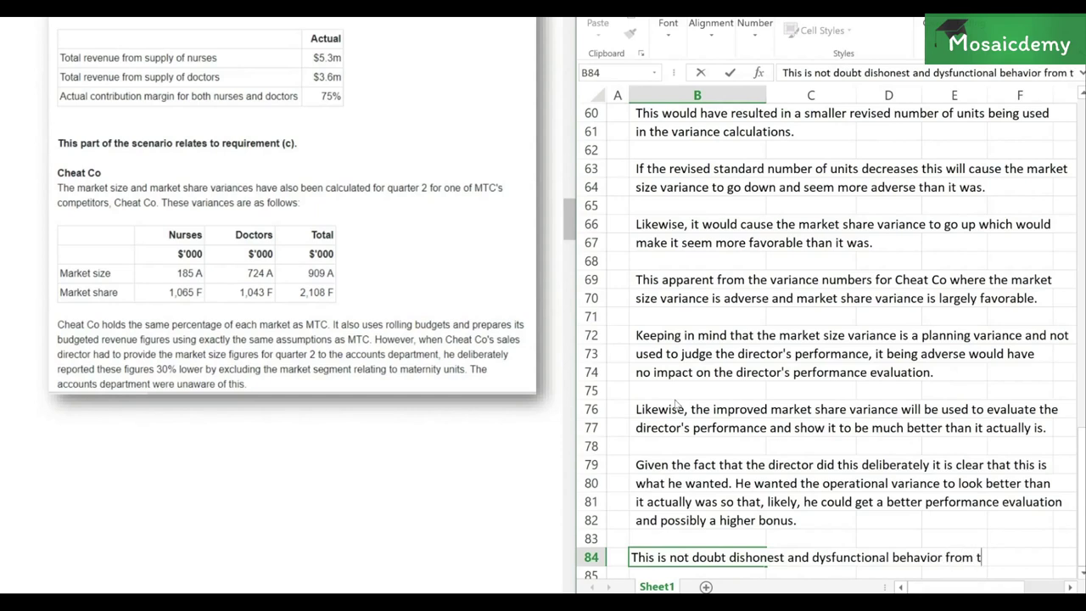
{"action": "type", "text": "he sales drirector."}
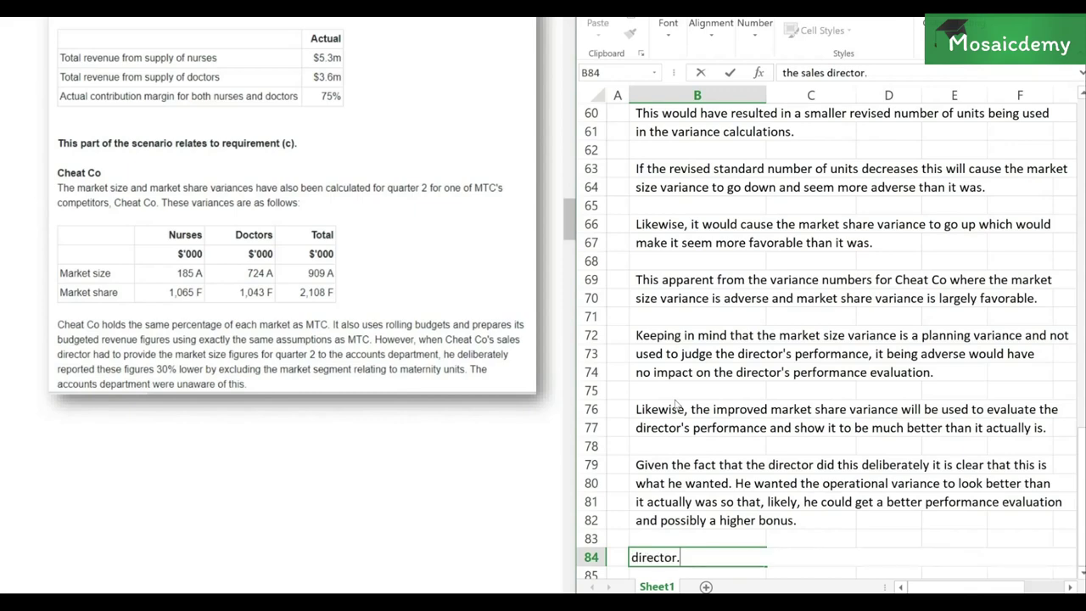
{"action": "key", "text": "Return"}
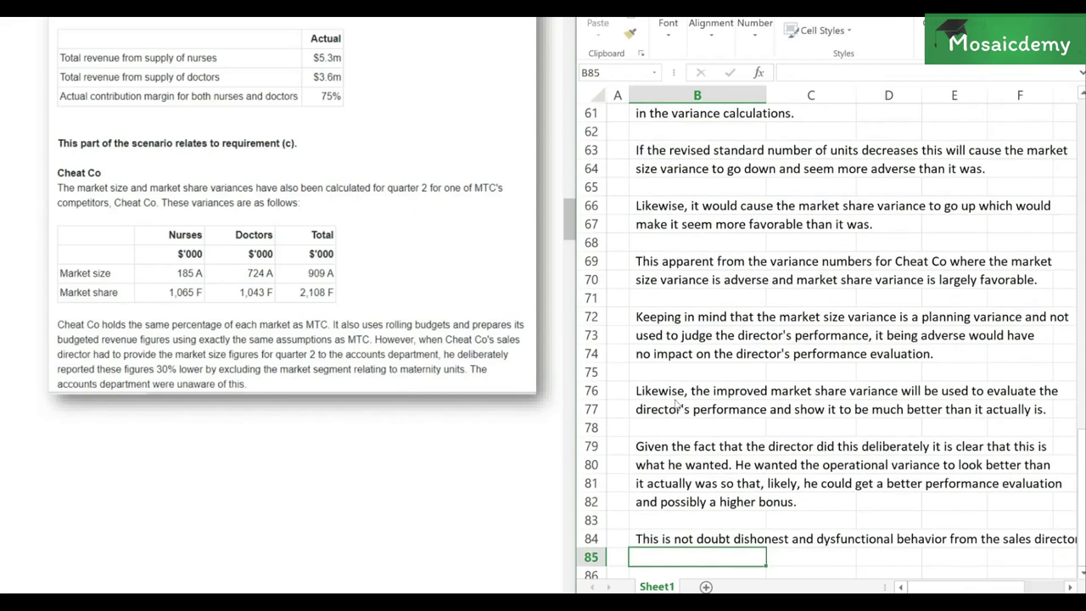
Go back up through the written part (c) answer to its beginning at row 57 to review it
{"action": "key", "text": "Up"}
{"action": "key", "text": "Up"}
{"action": "key", "text": "Up"}
{"action": "key", "text": "Up"}
{"action": "key", "text": "Up"}
{"action": "key", "text": "Up"}
{"action": "key", "text": "Up"}
{"action": "key", "text": "Up"}
{"action": "key", "text": "Up"}
{"action": "key", "text": "Up"}
{"action": "key", "text": "Up"}
{"action": "key", "text": "Up"}
{"action": "key", "text": "Up"}
{"action": "key", "text": "Up"}
{"action": "key", "text": "Up"}
{"action": "key", "text": "Up"}
{"action": "key", "text": "Up"}
{"action": "key", "text": "Up"}
{"action": "key", "text": "Up"}
{"action": "key", "text": "Up"}
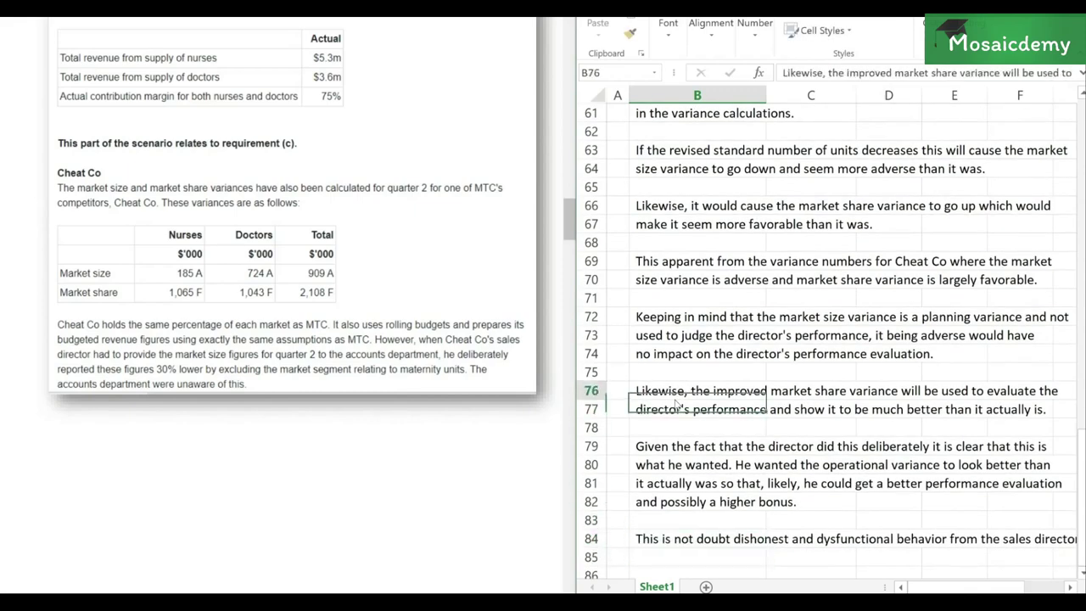
{"action": "key", "text": "Up"}
{"action": "key", "text": "Up"}
{"action": "key", "text": "Up"}
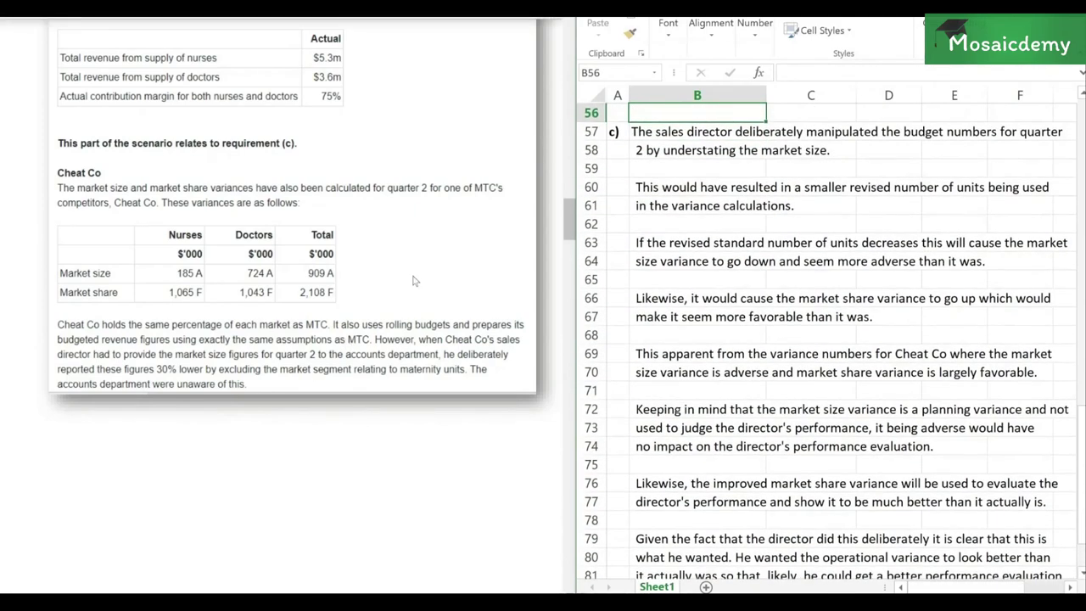
Examine the part (c) requirement and the Cheat Co scenario in the question document
{"action": "left_click", "coordinate": [412, 277]}
{"action": "scroll", "coordinate": [416, 281], "scroll_direction": "down", "scroll_amount": 1}
{"action": "scroll", "coordinate": [414, 280], "scroll_direction": "down", "scroll_amount": 5}
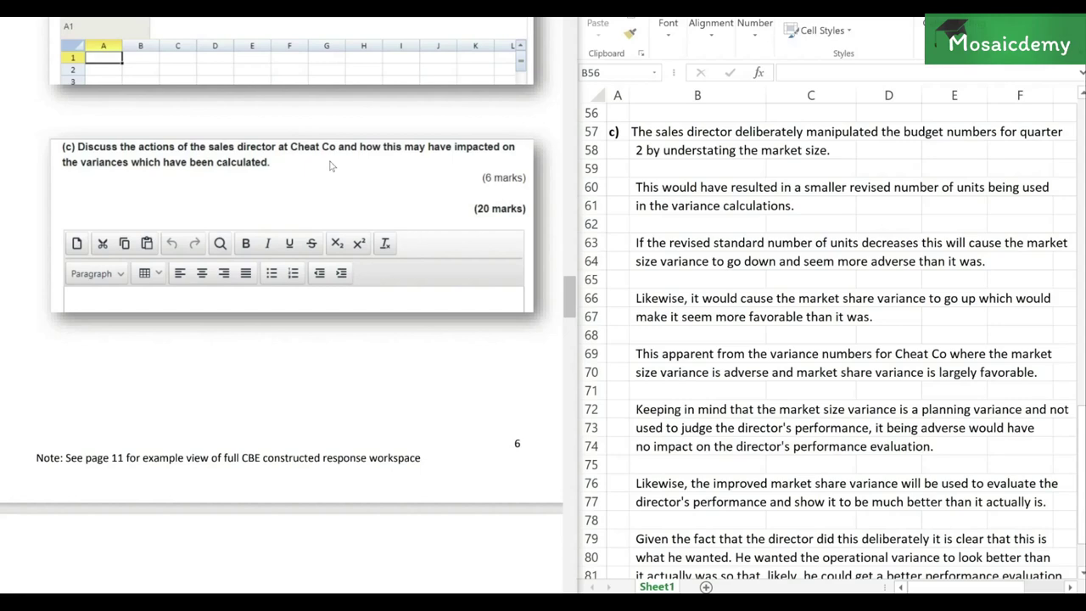
{"action": "scroll", "coordinate": [331, 166], "scroll_direction": "up", "scroll_amount": 15}
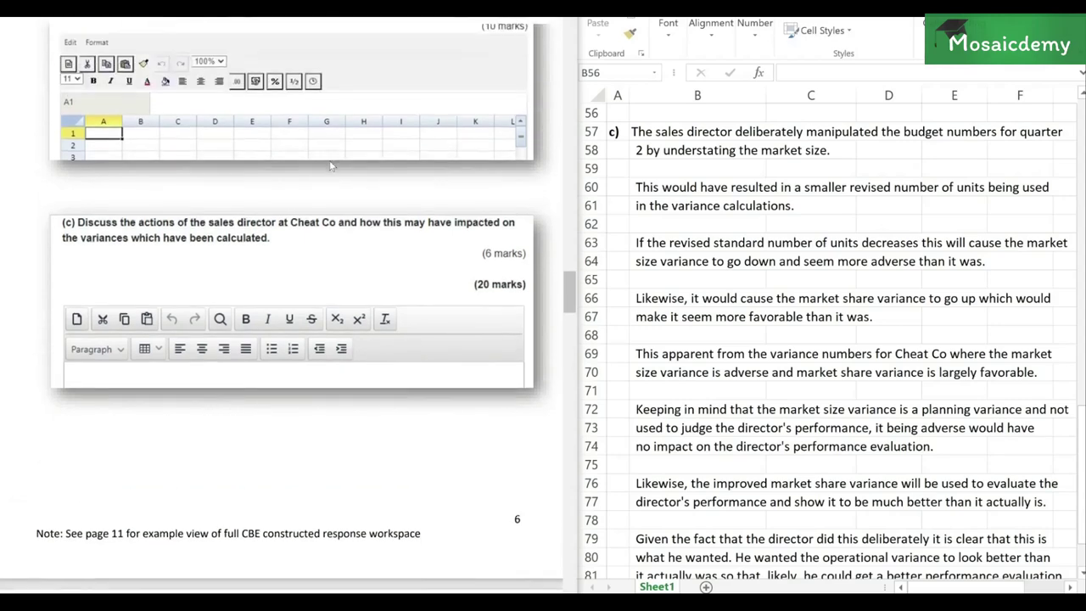
{"action": "scroll", "coordinate": [331, 166], "scroll_direction": "up", "scroll_amount": 15}
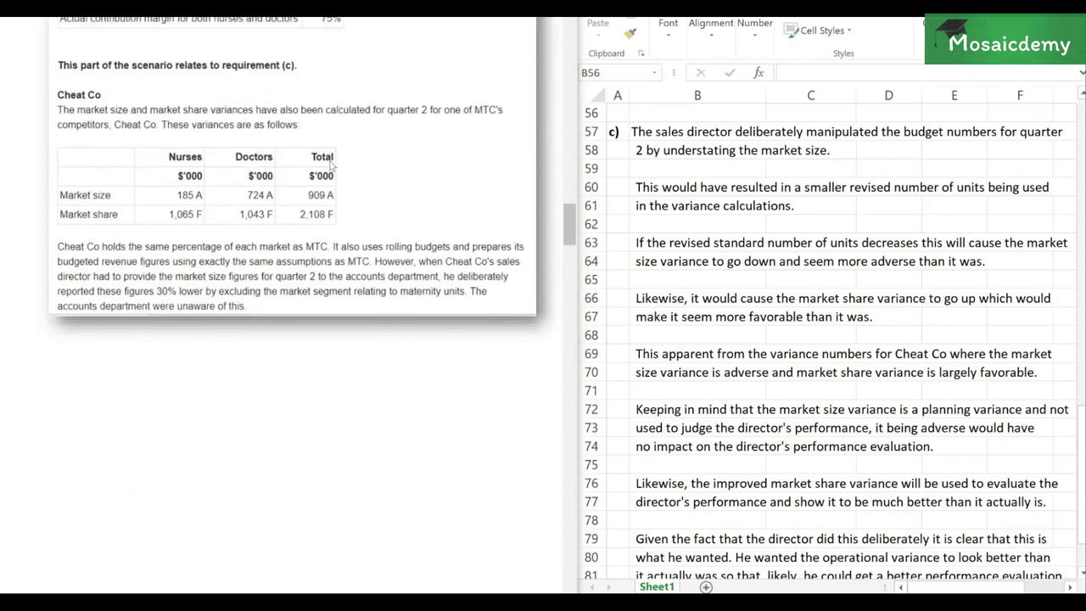
{"action": "scroll", "coordinate": [331, 165], "scroll_direction": "up", "scroll_amount": 2}
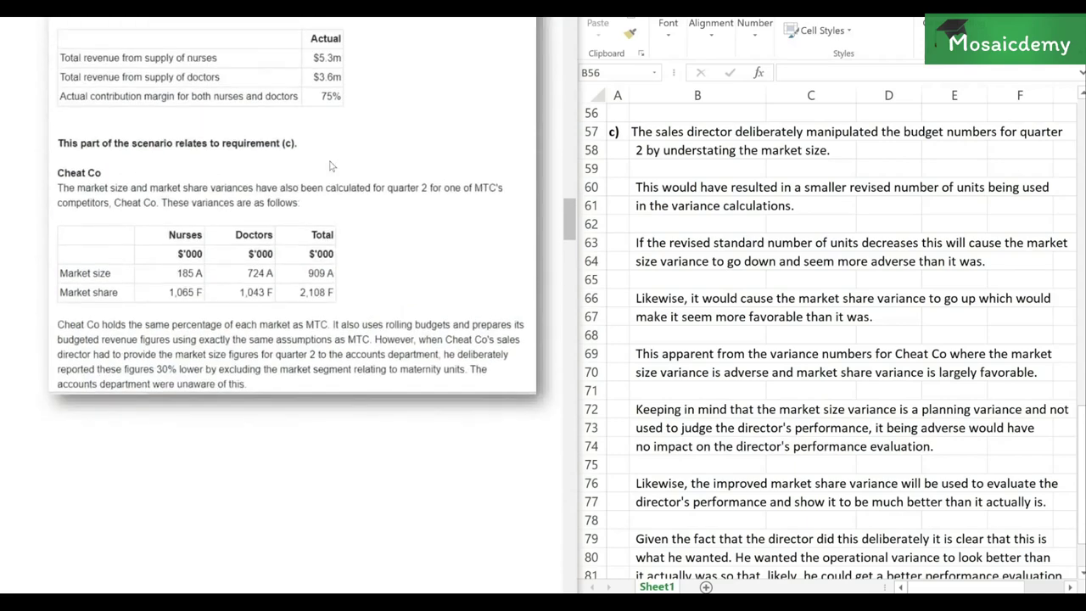
{"action": "scroll", "coordinate": [331, 165], "scroll_direction": "down", "scroll_amount": 10}
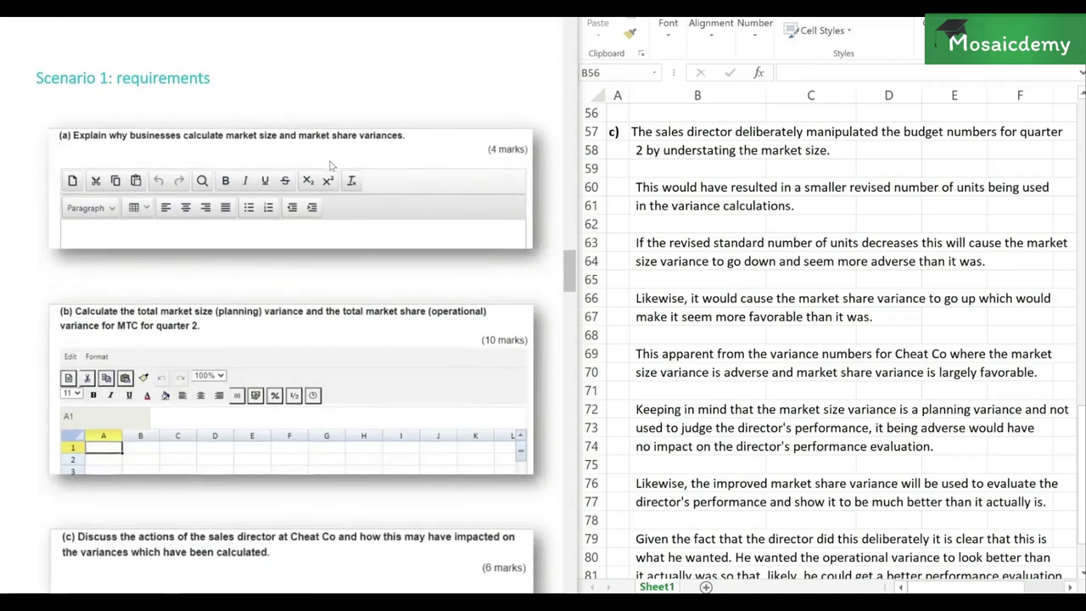
{"action": "scroll", "coordinate": [331, 165], "scroll_direction": "down", "scroll_amount": 2}
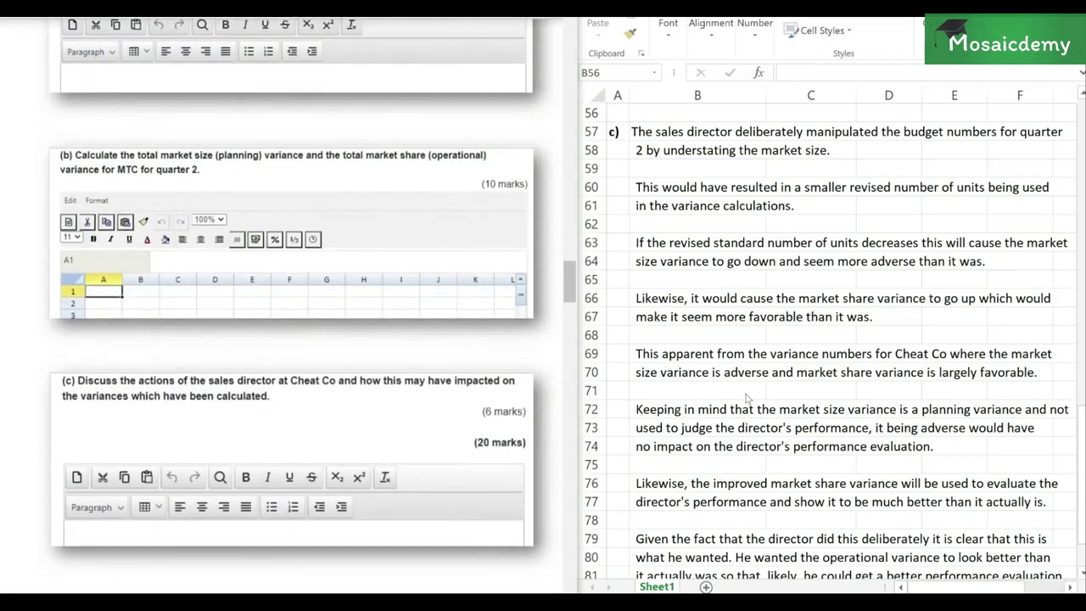
Look through the part (c) answer again from its start down to the empty rows below row 84
{"action": "key", "text": "Down"}
{"action": "key", "text": "Down"}
{"action": "key", "text": "Down"}
{"action": "key", "text": "Down"}
{"action": "key", "text": "Down"}
{"action": "key", "text": "Down"}
{"action": "key", "text": "Down"}
{"action": "key", "text": "Down"}
{"action": "key", "text": "Down"}
{"action": "key", "text": "Down"}
{"action": "key", "text": "Down"}
{"action": "key", "text": "Down"}
{"action": "key", "text": "Down"}
{"action": "key", "text": "Down"}
{"action": "key", "text": "Down"}
{"action": "key", "text": "Down"}
{"action": "key", "text": "Down"}
{"action": "key", "text": "Down"}
{"action": "key", "text": "Down"}
{"action": "key", "text": "Down"}
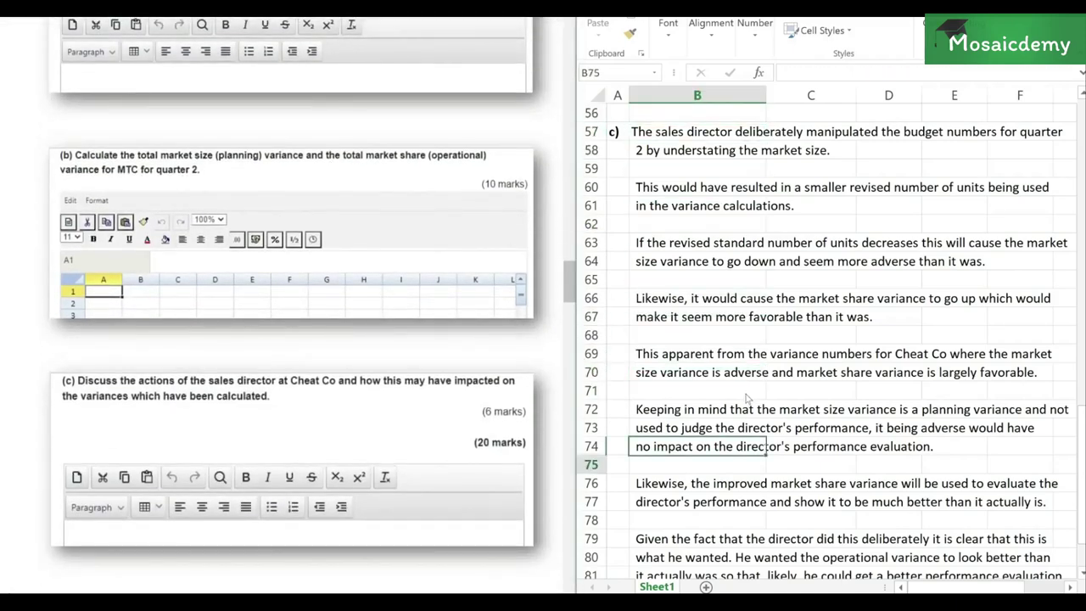
{"action": "key", "text": "Down"}
{"action": "key", "text": "Down"}
{"action": "key", "text": "Down"}
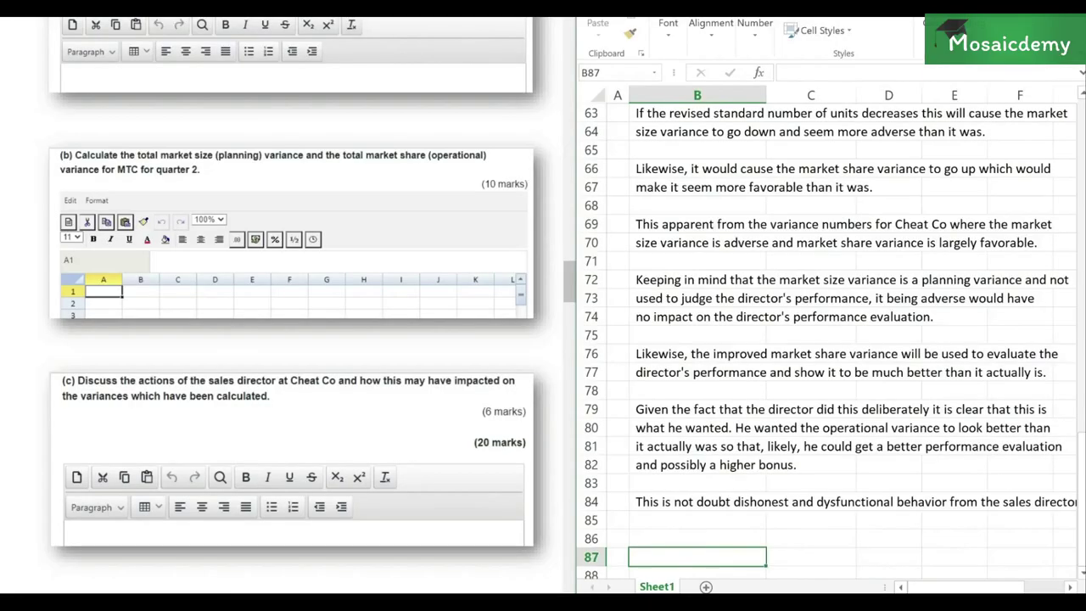